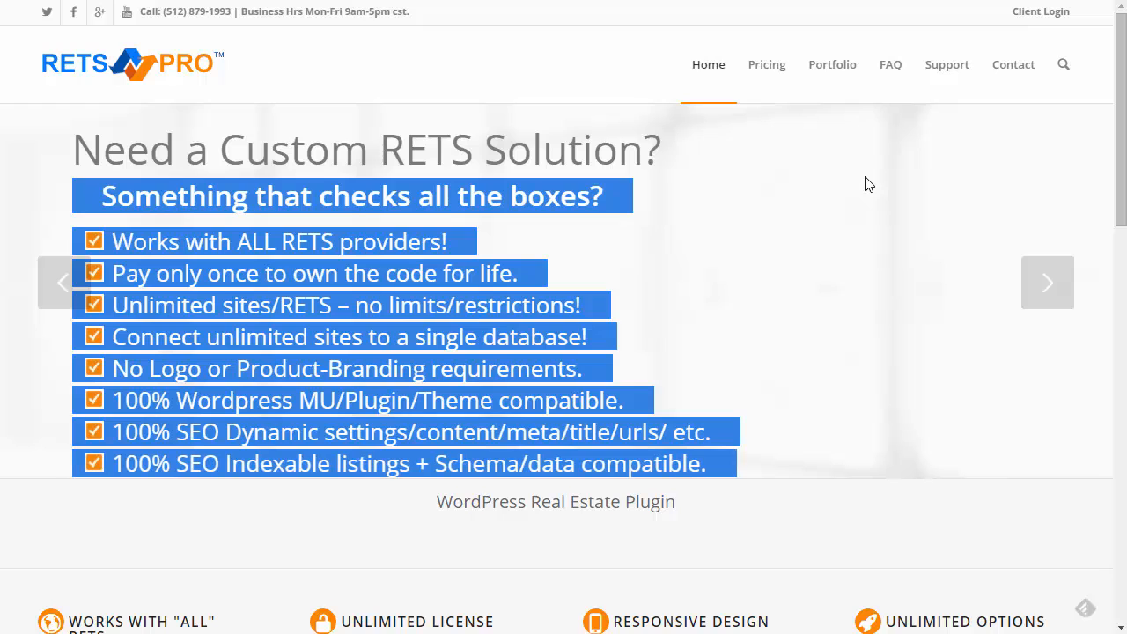
# Open the topic "Getting Started - Troubleshooting Server/Hosting 101" in the support forum's Server/Hosting Requirements section.
pyautogui.moveTo(940, 68)
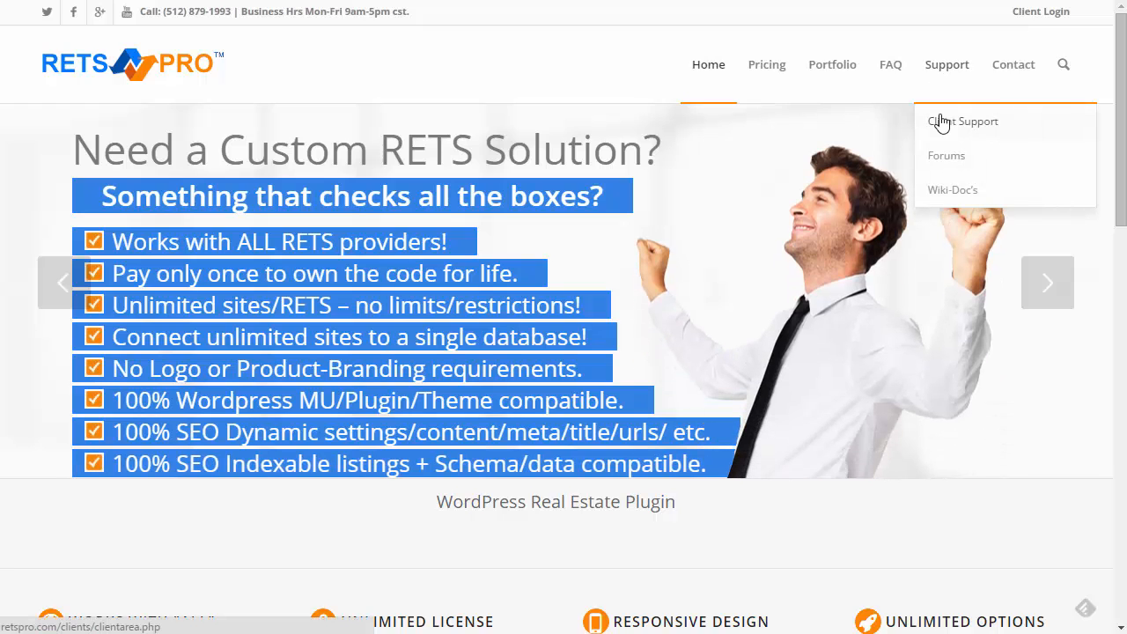
pyautogui.click(946, 158)
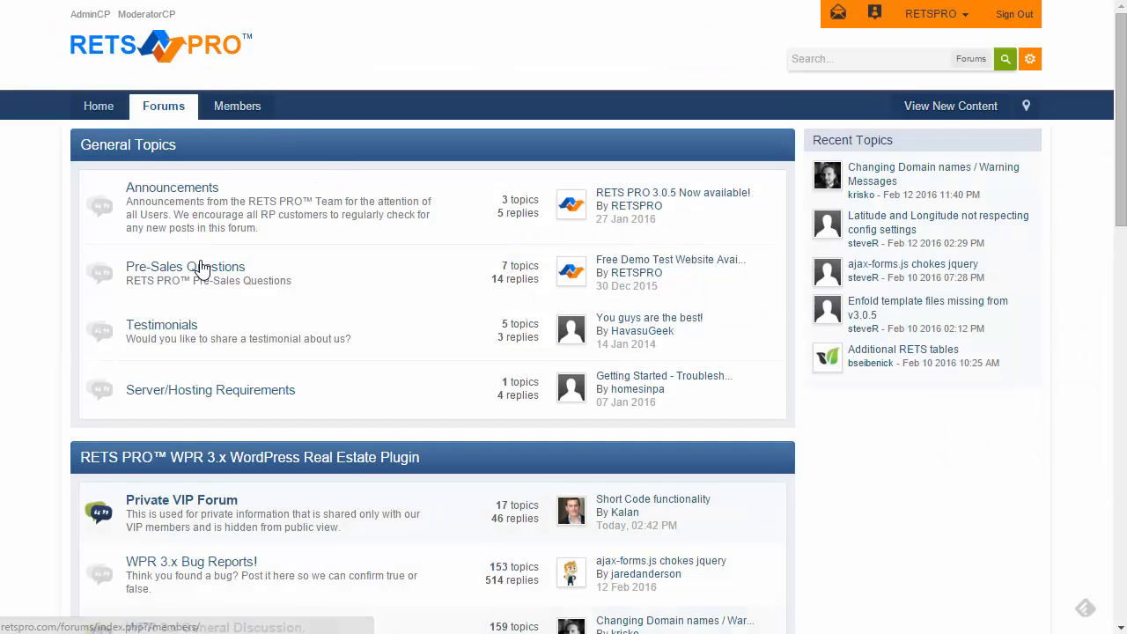
pyautogui.click(188, 398)
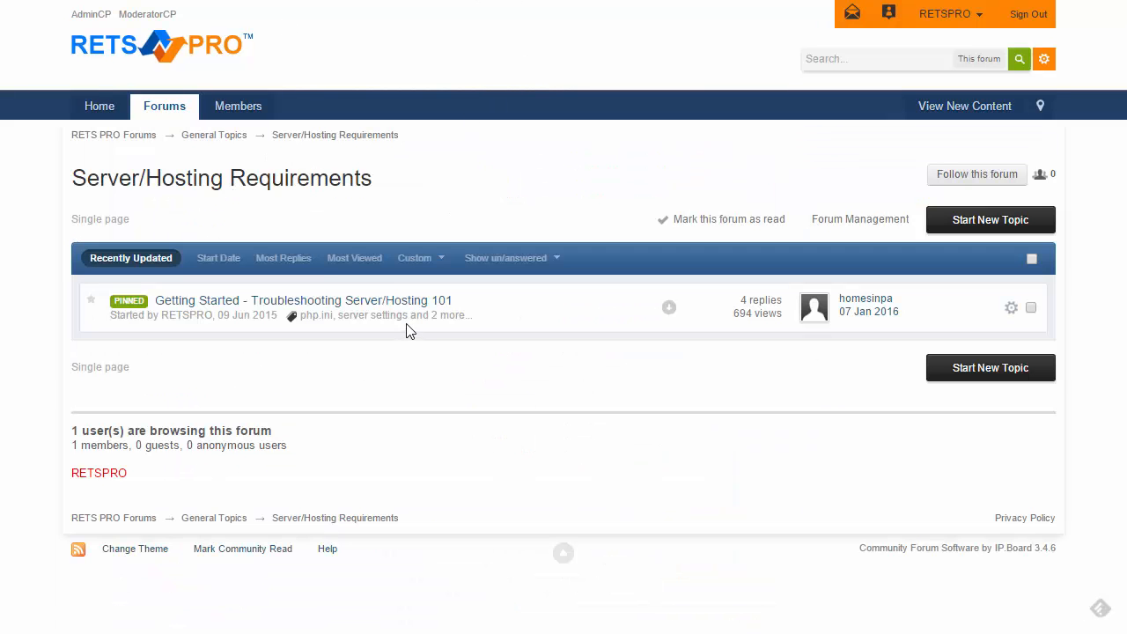
pyautogui.click(351, 310)
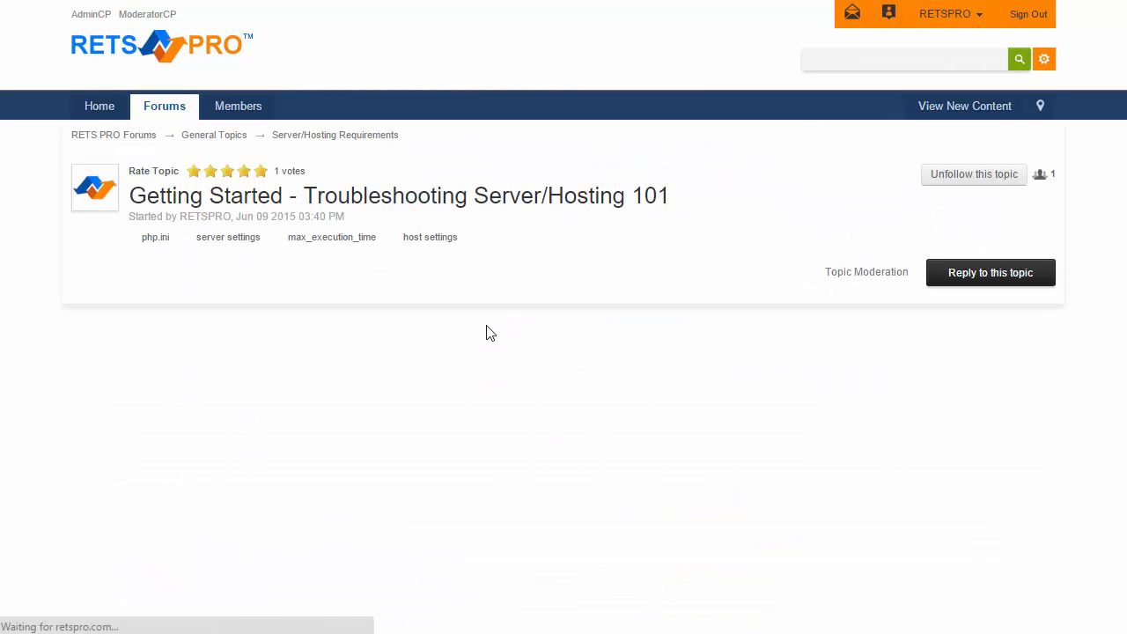
# Review the topic's required server settings, recommended php.ini values, troubleshooting plugins and PDO extension notes, highlighting memory_limit through upload_max_filesize.
pyautogui.scroll(-4, 486, 331)
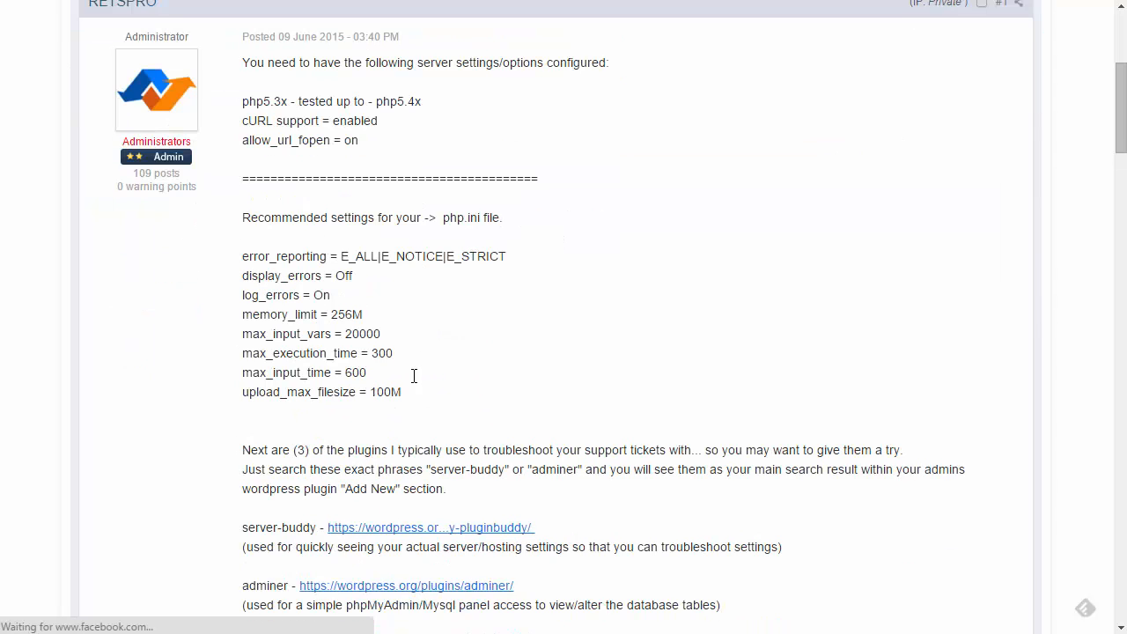
pyautogui.moveTo(415, 395); pyautogui.dragTo(229, 320)
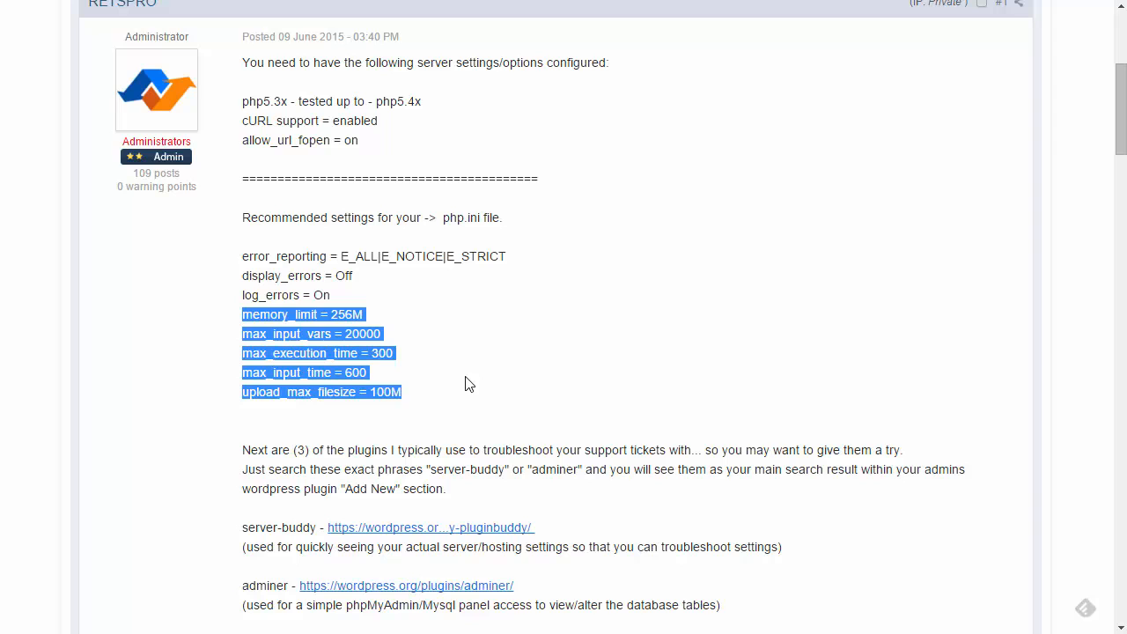
pyautogui.scroll(2, 566, 398)
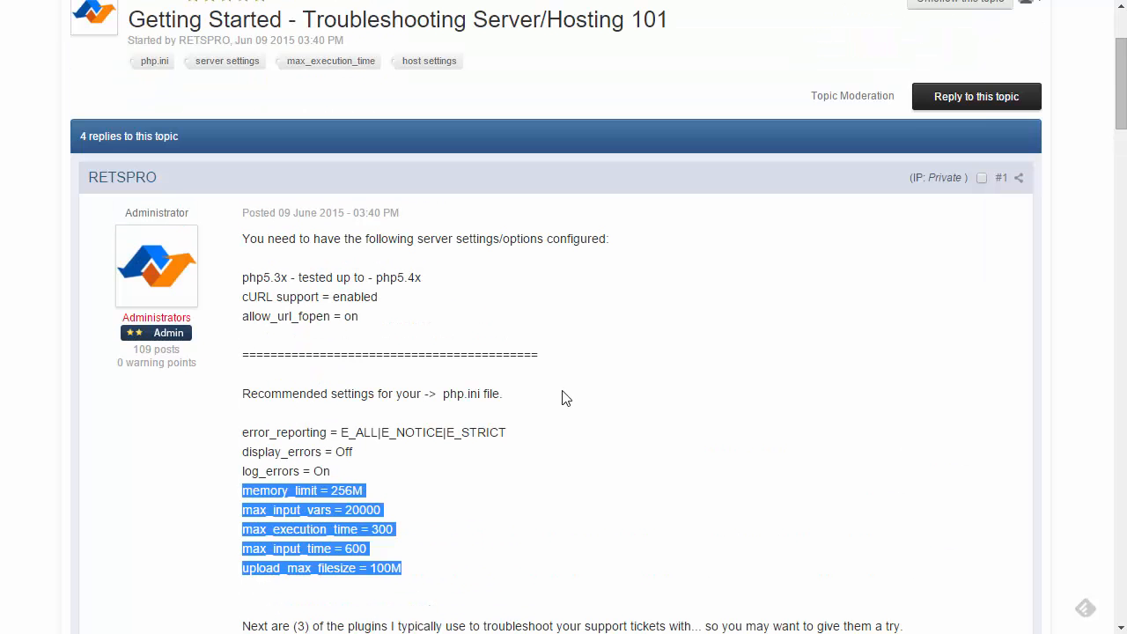
pyautogui.scroll(-6, 459, 303)
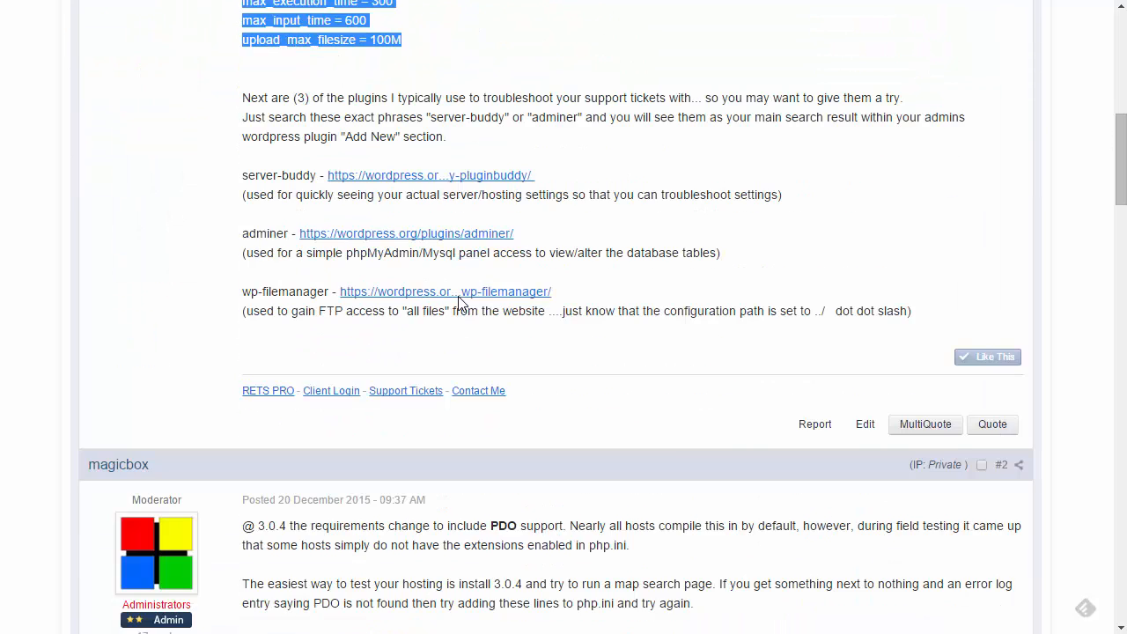
pyautogui.scroll(-12, 460, 303)
pyautogui.scroll(7, 478, 308)
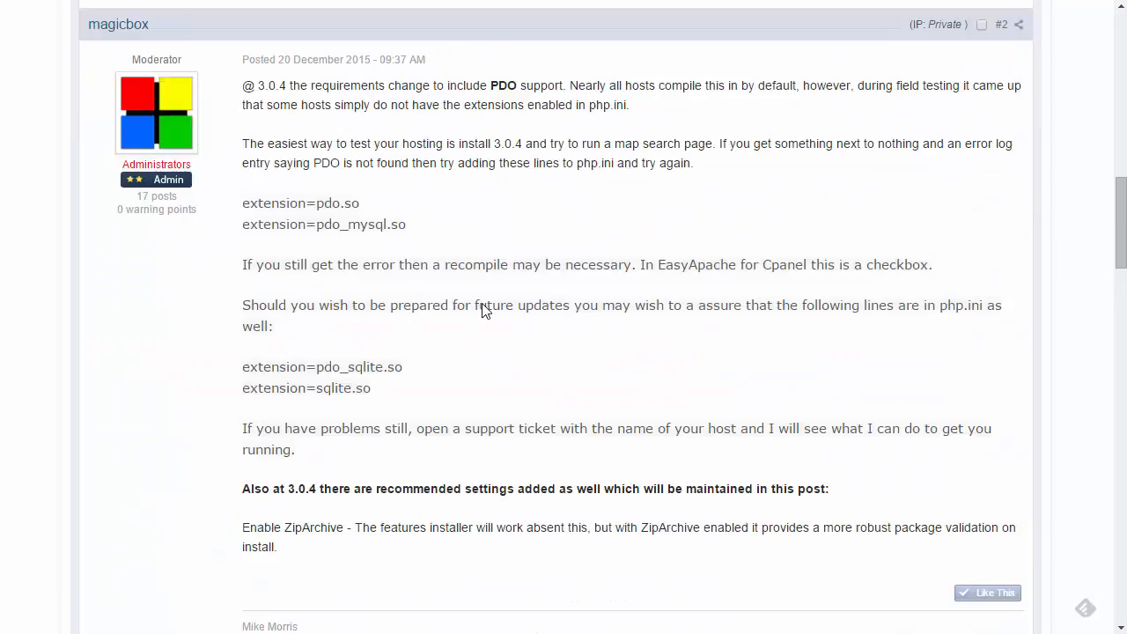
pyautogui.scroll(11, 482, 308)
pyautogui.scroll(-2, 483, 304)
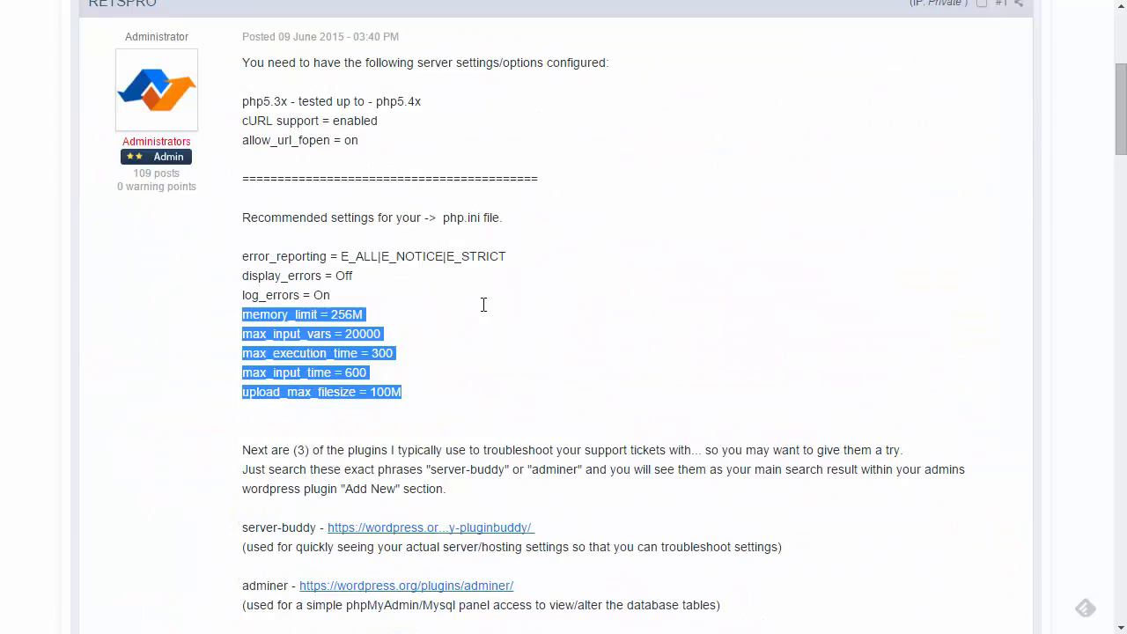
pyautogui.scroll(-1, 483, 304)
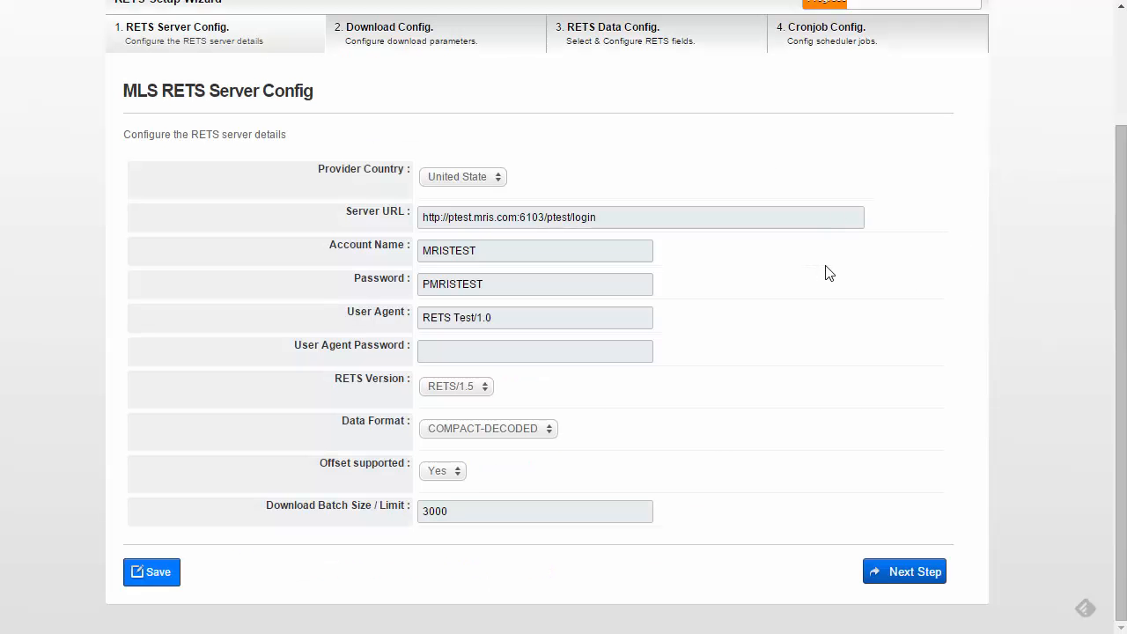
pyautogui.scroll(3, 829, 273)
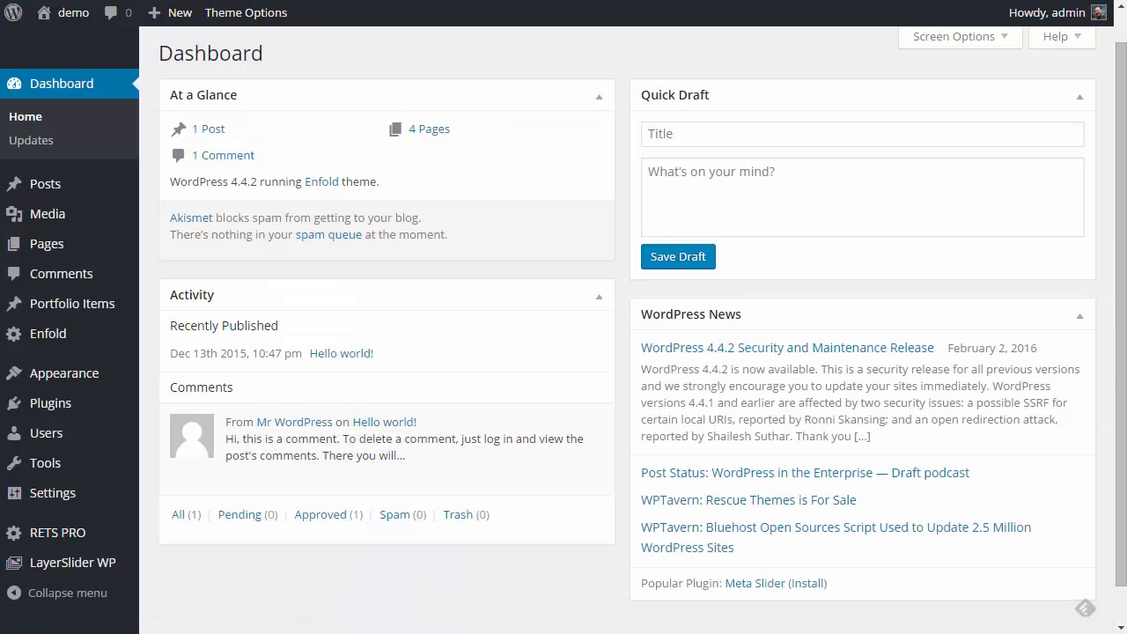
pyautogui.click(67, 537)
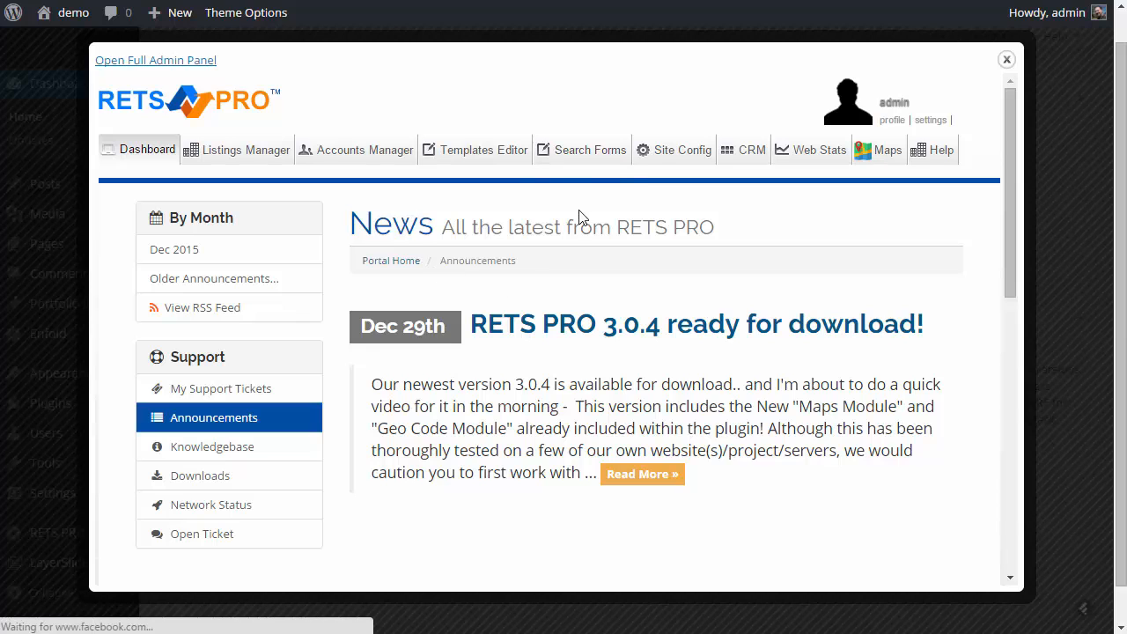
pyautogui.click(187, 64)
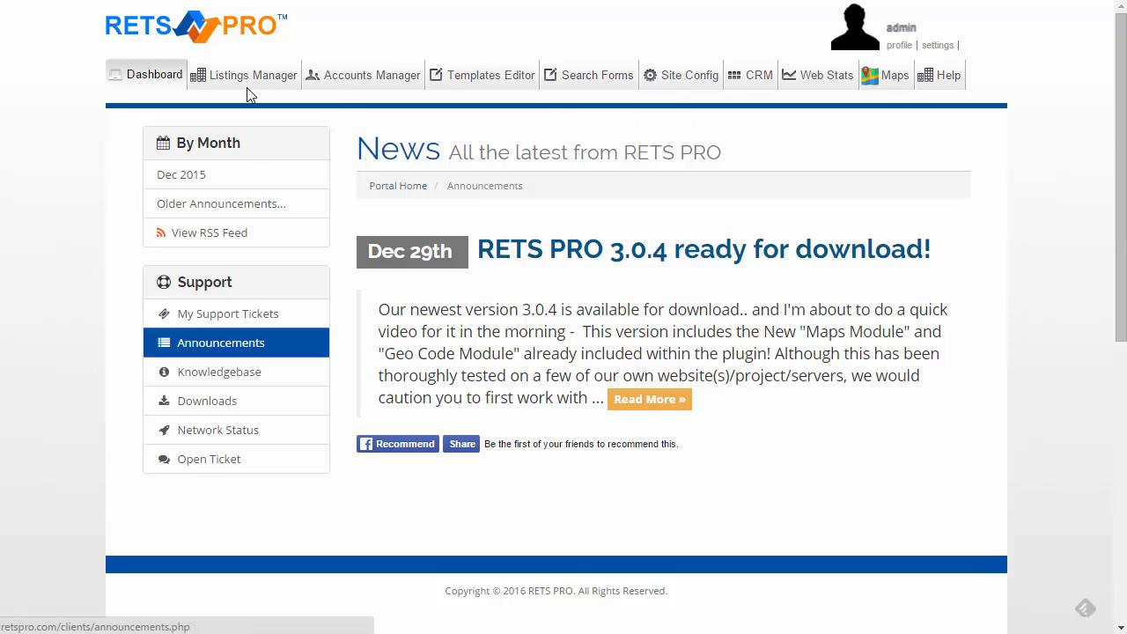
pyautogui.moveTo(247, 88)
pyautogui.click(237, 111)
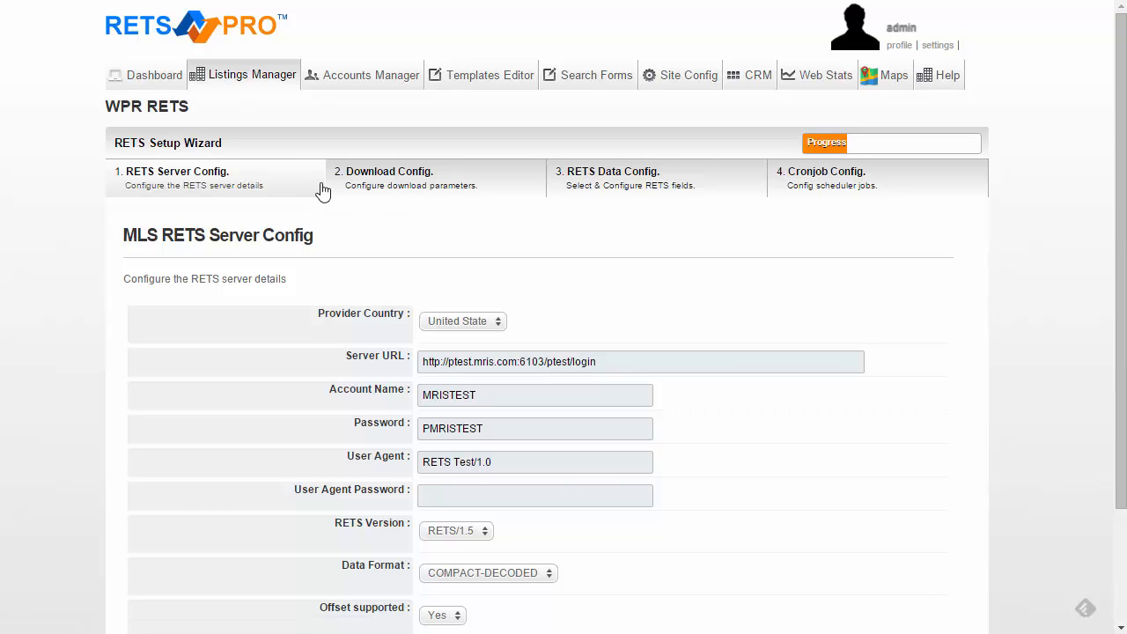
# Set the provider country to Canada in the MLS RETS server configuration and list the RETS providers offered for it.
pyautogui.scroll(-1, 244, 184)
pyautogui.scroll(-1, 221, 101)
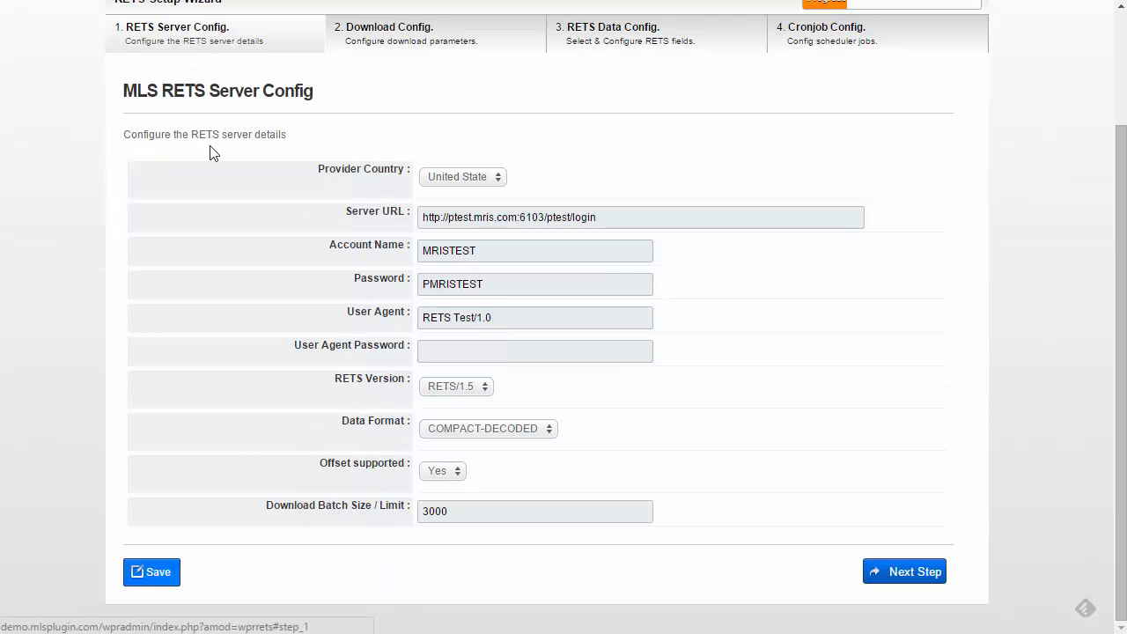
pyautogui.scroll(2, 731, 484)
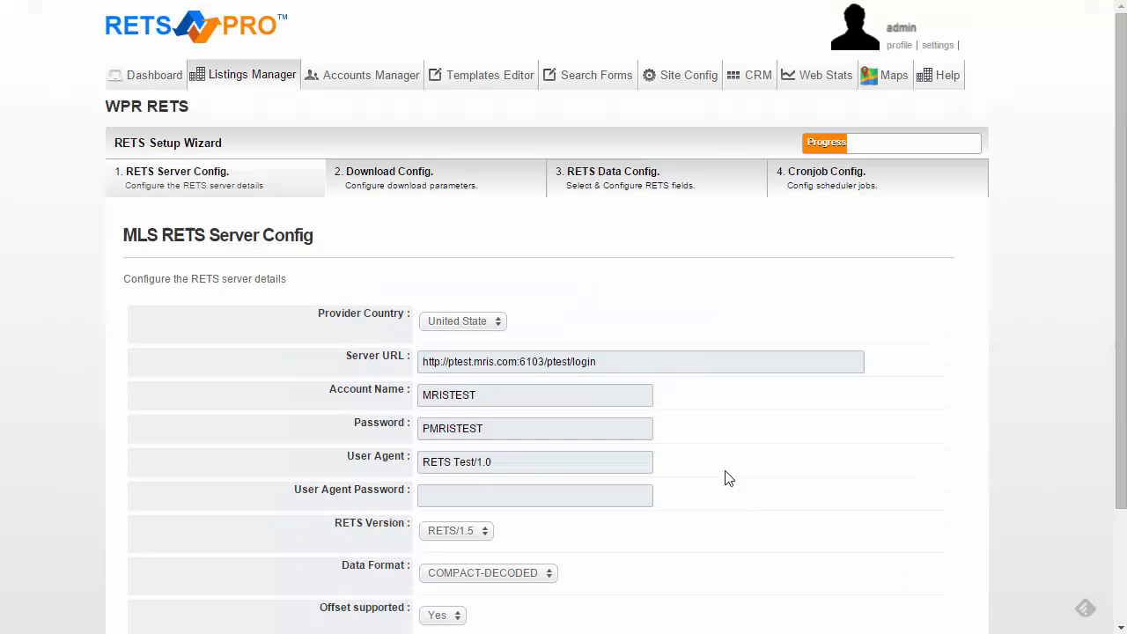
pyautogui.scroll(-2, 496, 510)
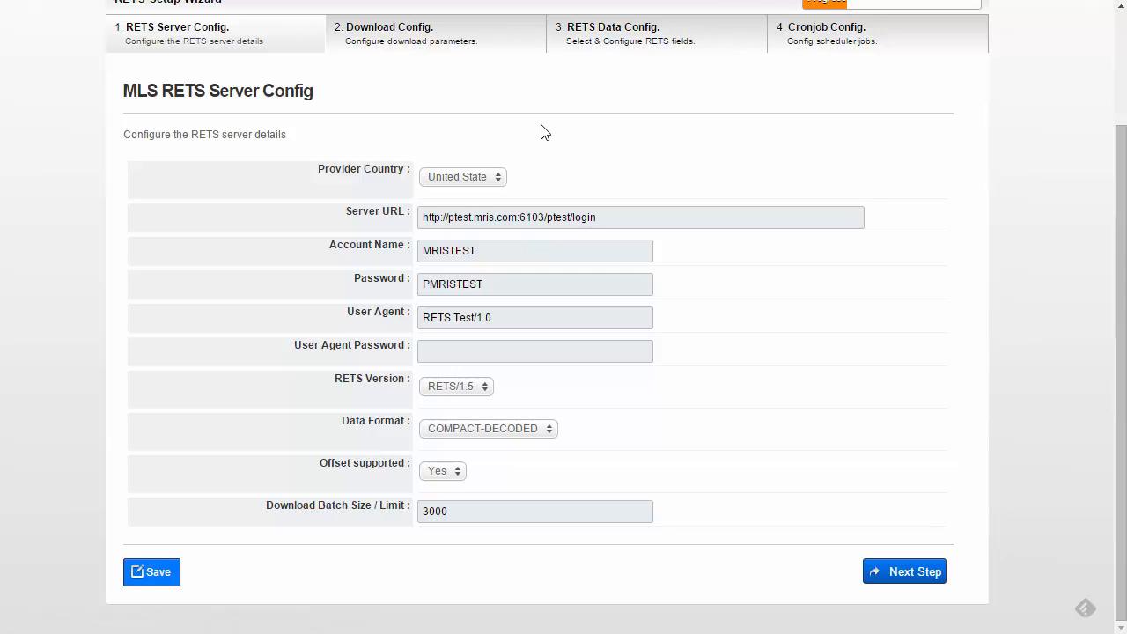
pyautogui.click(452, 177)
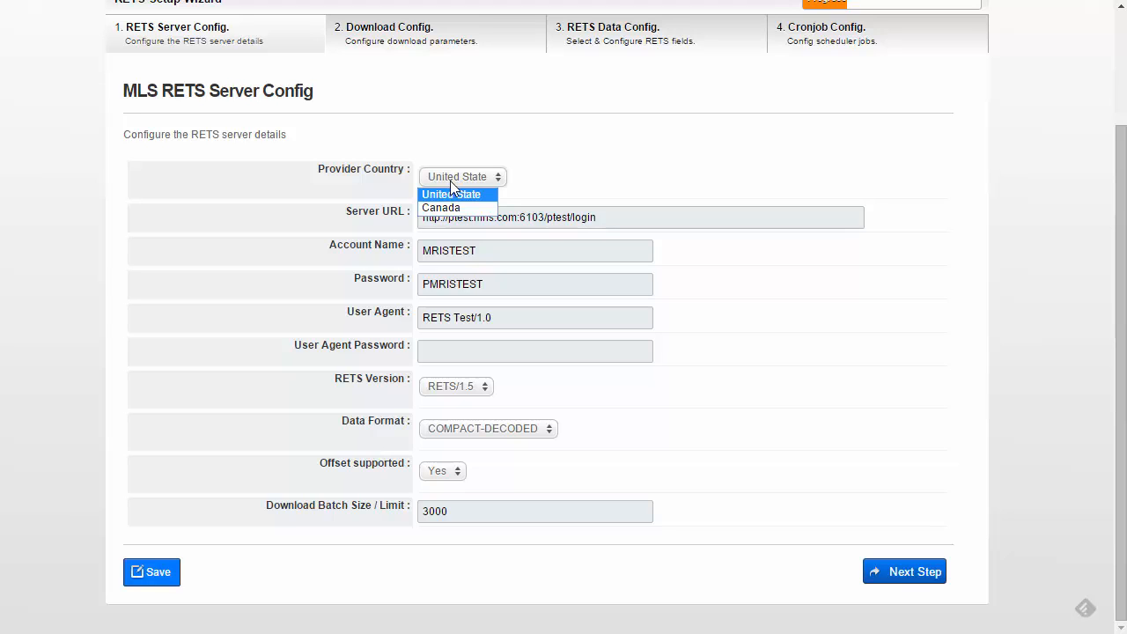
pyautogui.click(450, 180)
pyautogui.click(452, 180)
pyautogui.click(451, 206)
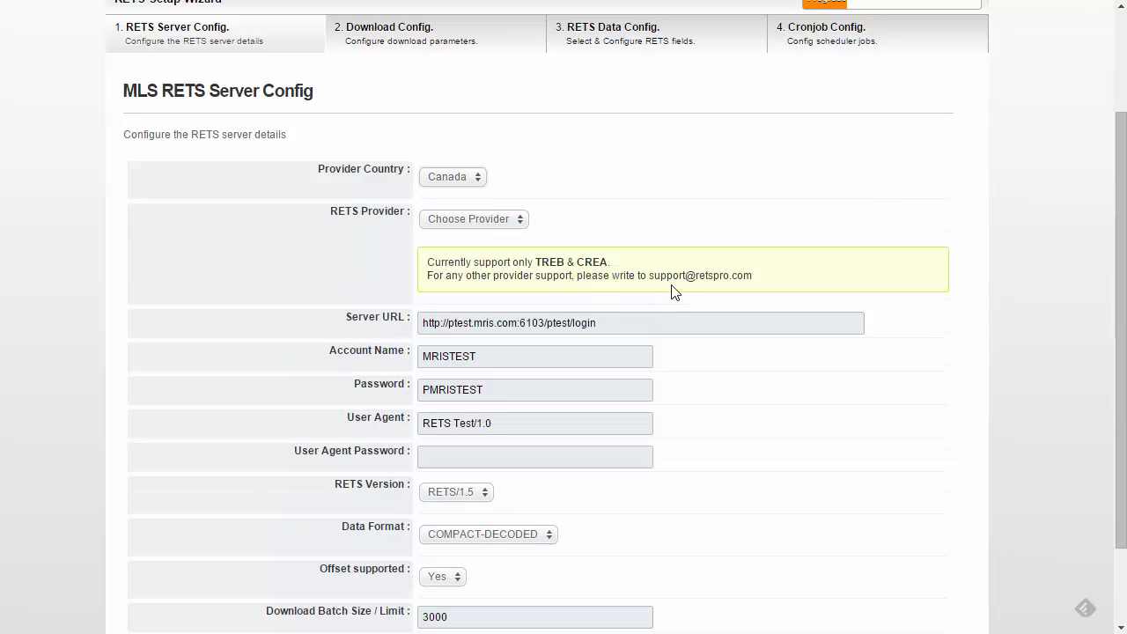
pyautogui.click(475, 220)
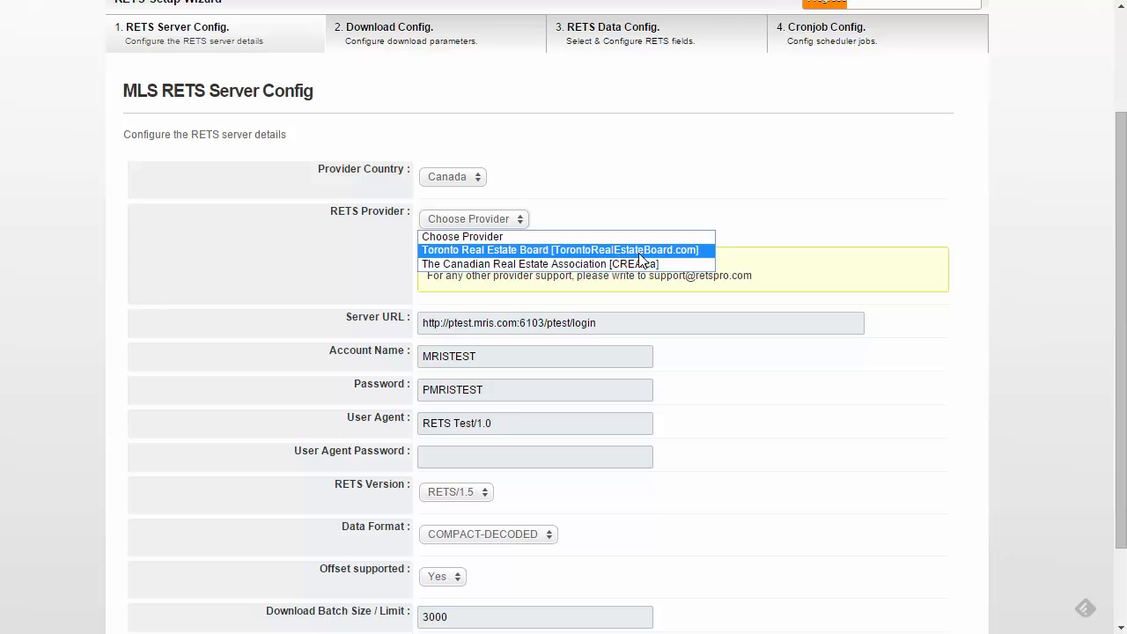
# Switch the provider country between United State and Canada, ending on United State.
pyautogui.click(451, 176)
pyautogui.click(459, 194)
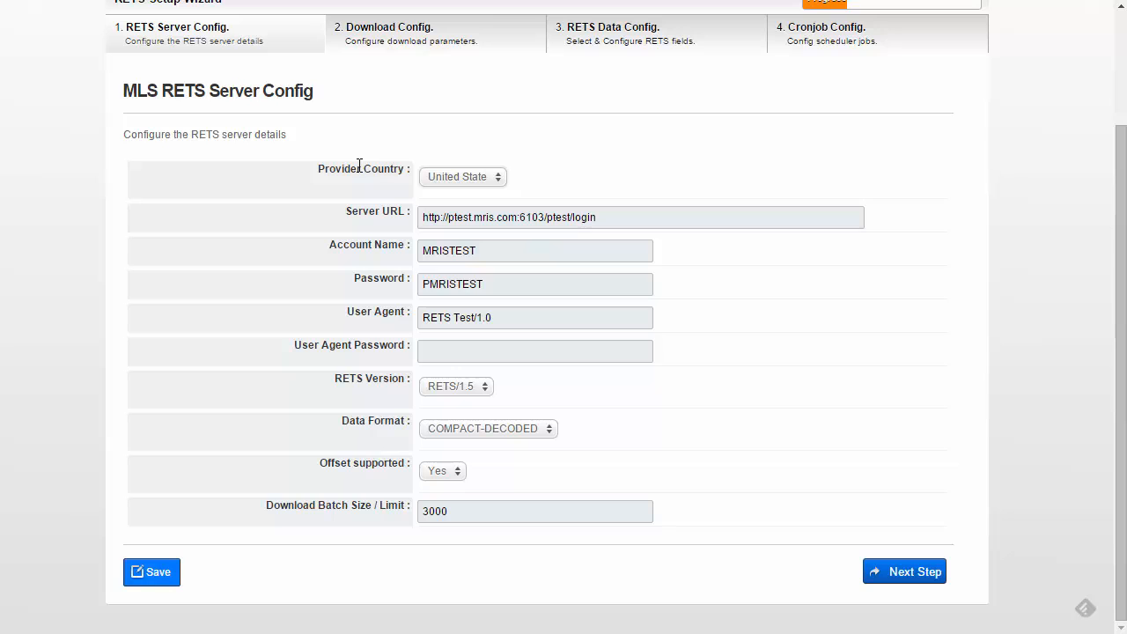
pyautogui.click(467, 178)
pyautogui.click(493, 220)
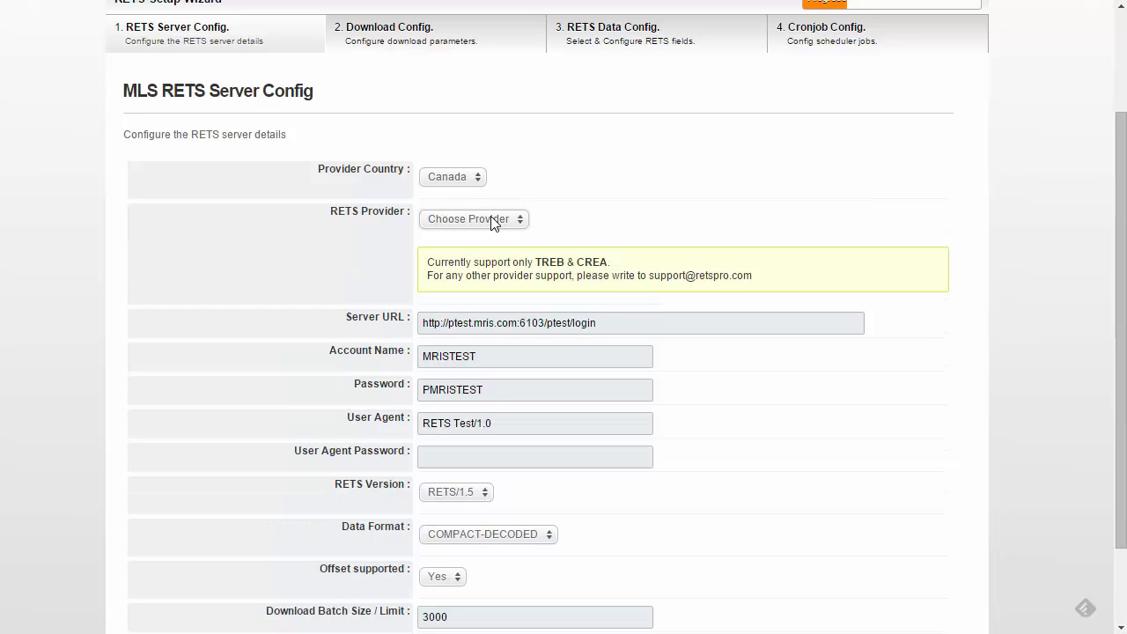
pyautogui.click(453, 178)
pyautogui.click(457, 195)
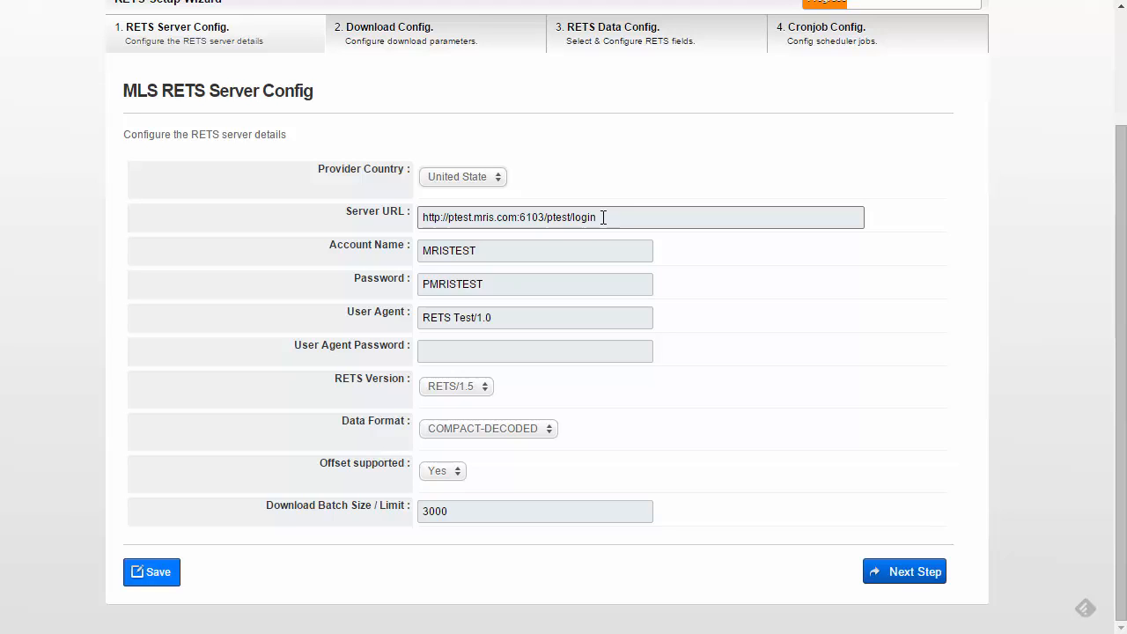
# Examine the User Agent, User Agent Password and Server URL fields, highlighting the URL's port number.
pyautogui.click(505, 317)
pyautogui.moveTo(492, 317); pyautogui.dragTo(412, 314)
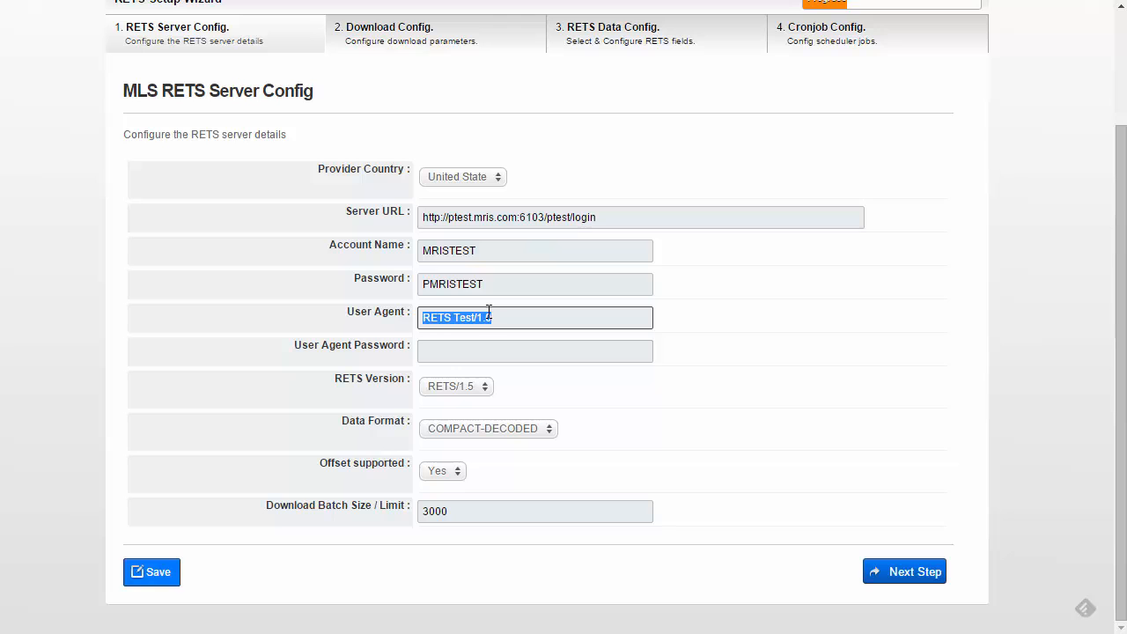
pyautogui.click(477, 352)
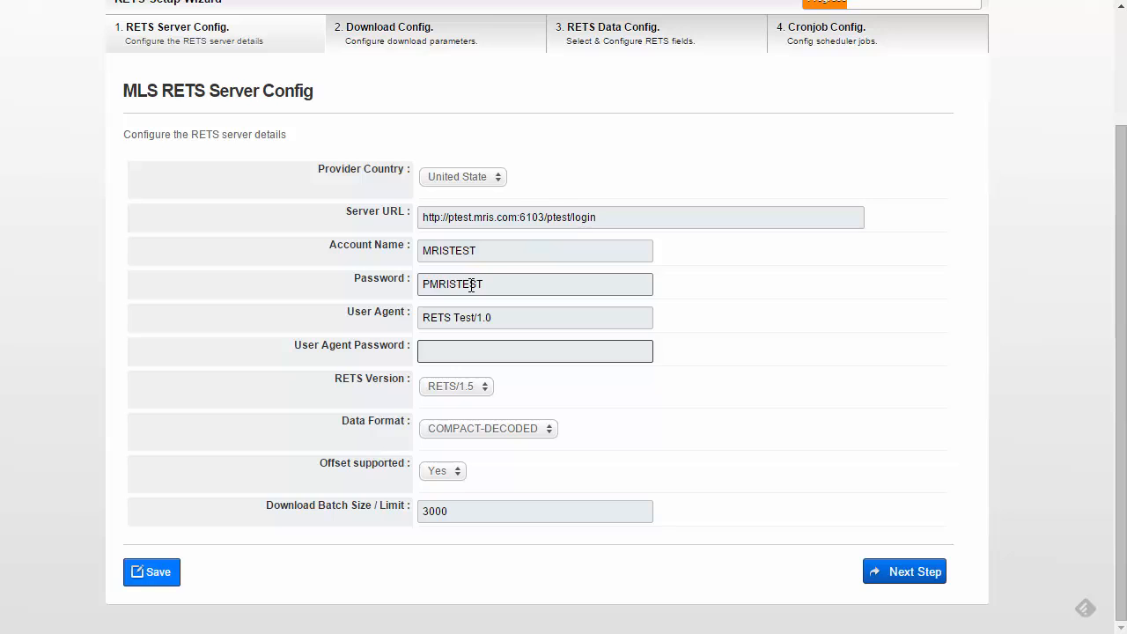
pyautogui.click(542, 213)
pyautogui.moveTo(543, 215); pyautogui.dragTo(518, 216)
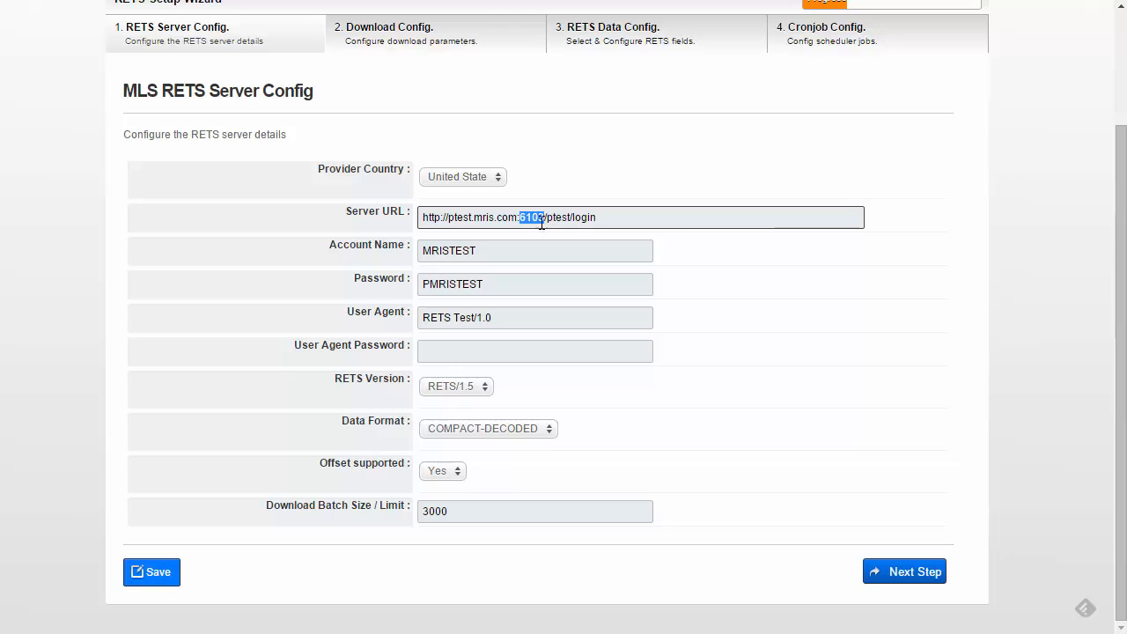
pyautogui.moveTo(616, 217); pyautogui.dragTo(410, 216)
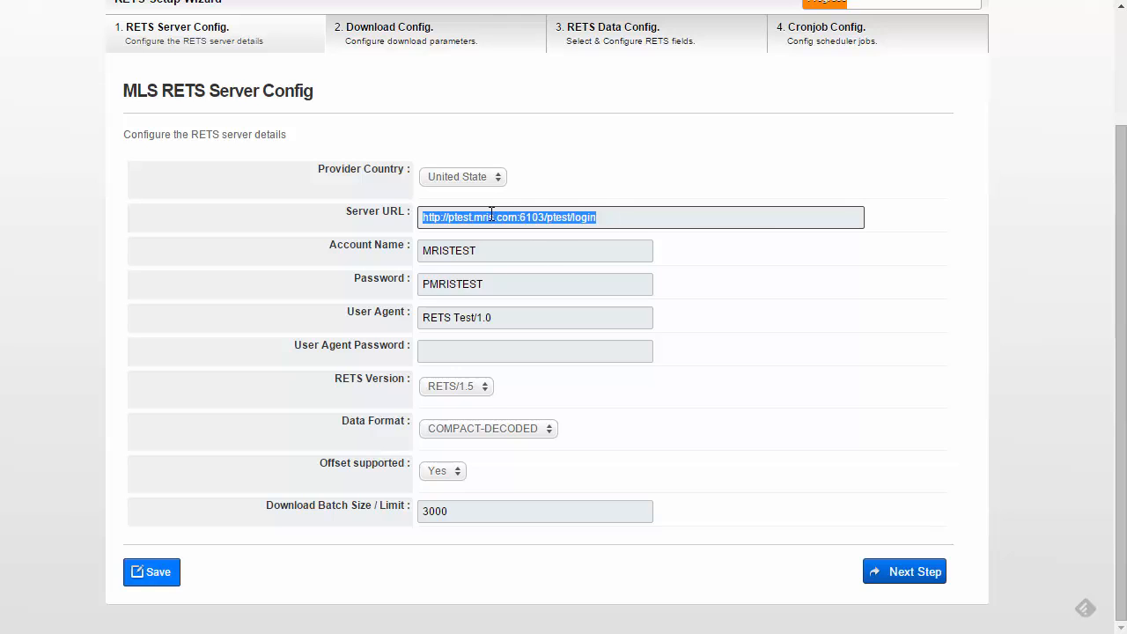
pyautogui.click(537, 218)
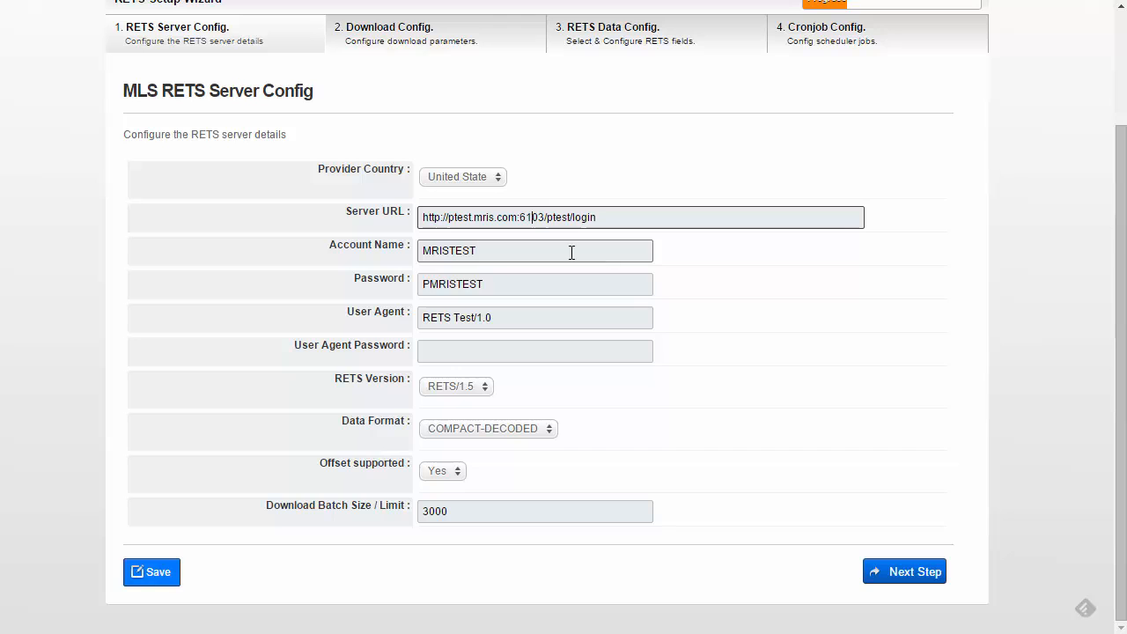
pyautogui.moveTo(545, 217); pyautogui.dragTo(517, 220)
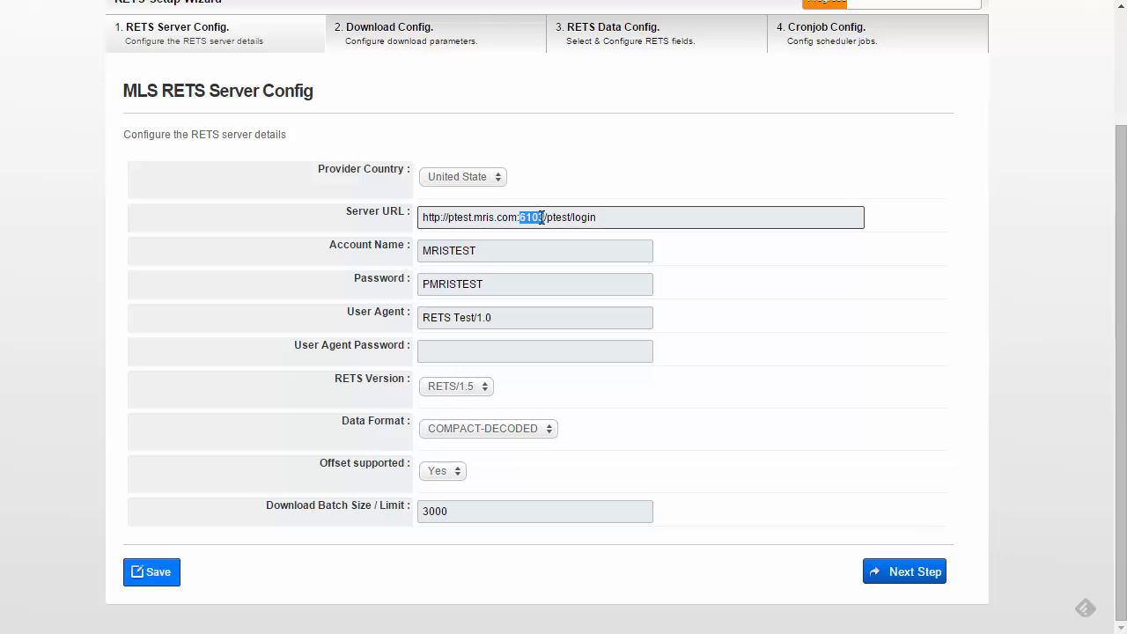
pyautogui.click(628, 219)
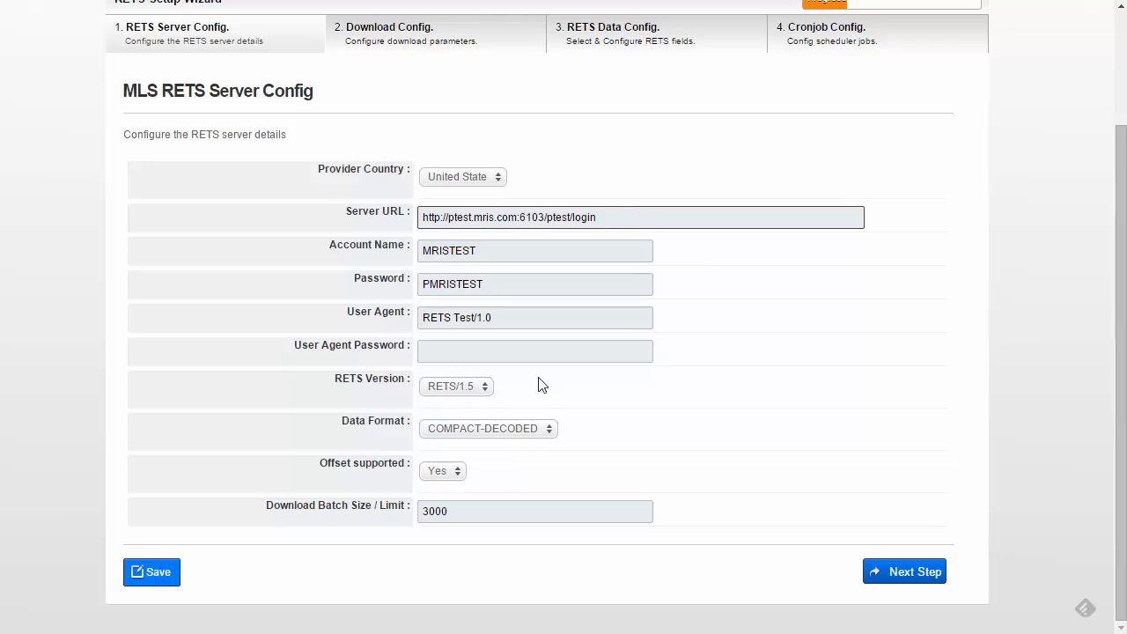
# List the RETS versions offered in the MLS RETS server configuration, from RETS/1.5 to RETS/1.8.
pyautogui.click(475, 388)
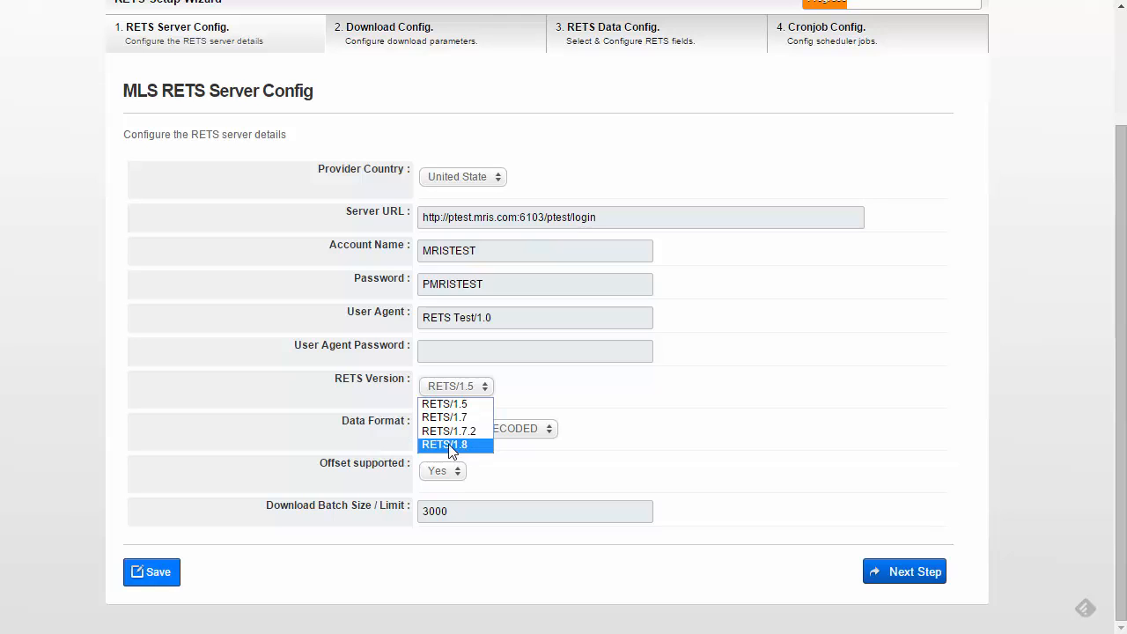
pyautogui.click(519, 396)
pyautogui.click(452, 387)
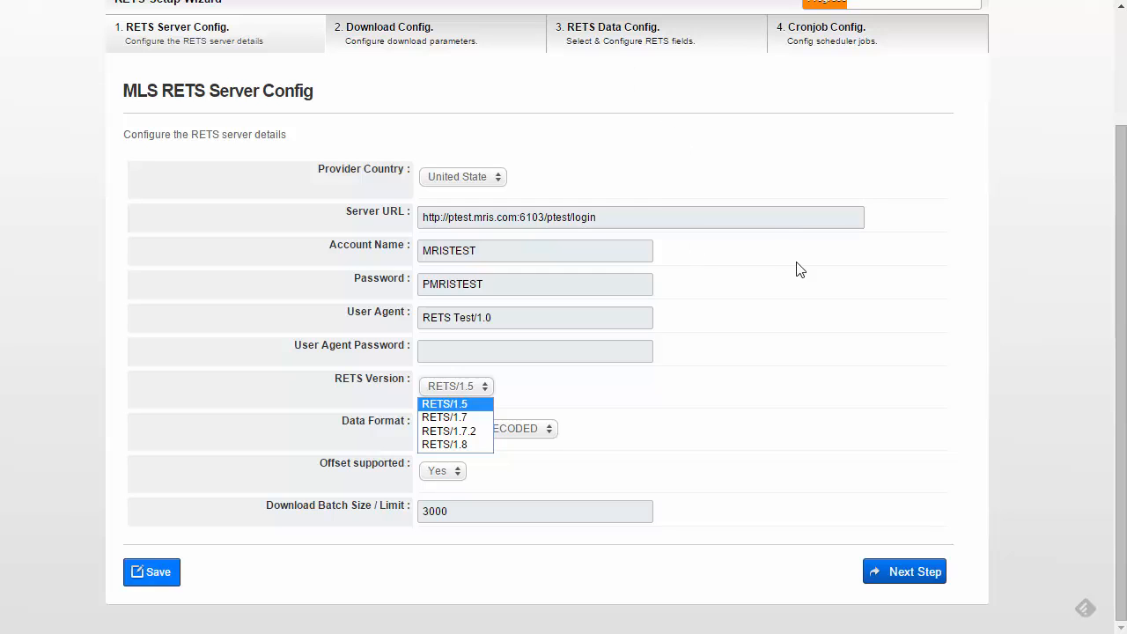
pyautogui.click(703, 157)
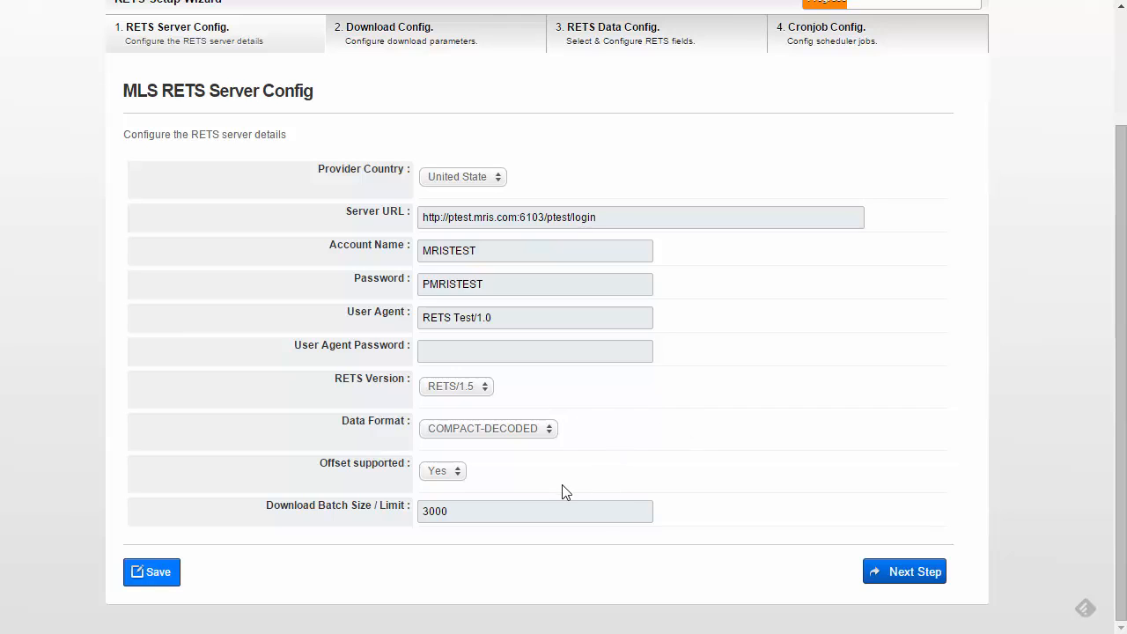
# Examine the choices offered for Data Format and Offset supported.
pyautogui.click(507, 429)
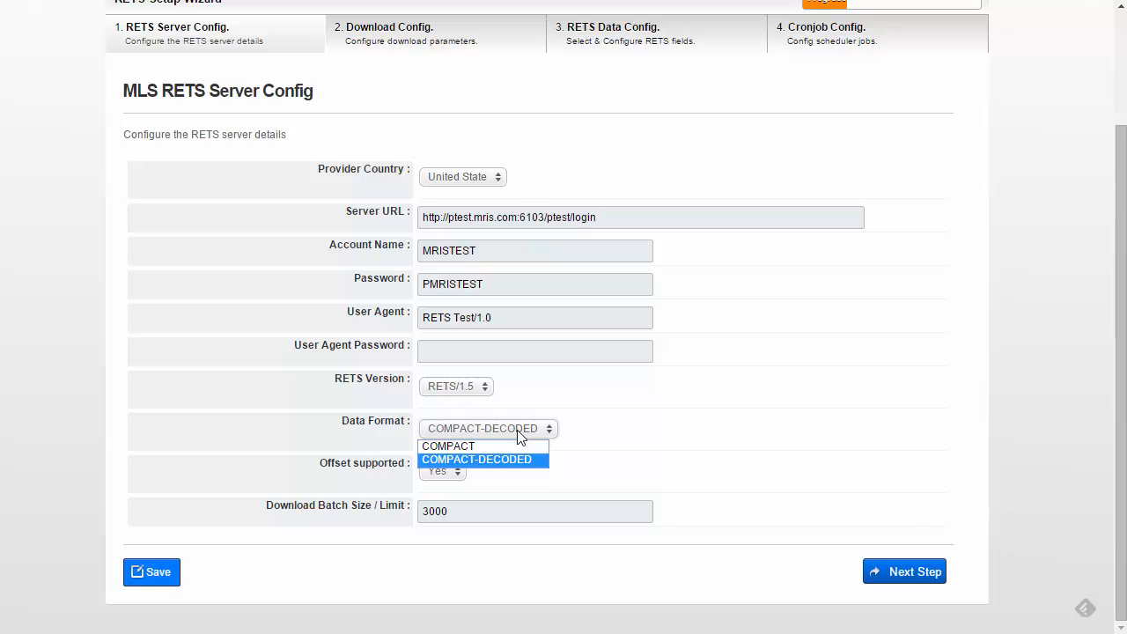
pyautogui.click(520, 435)
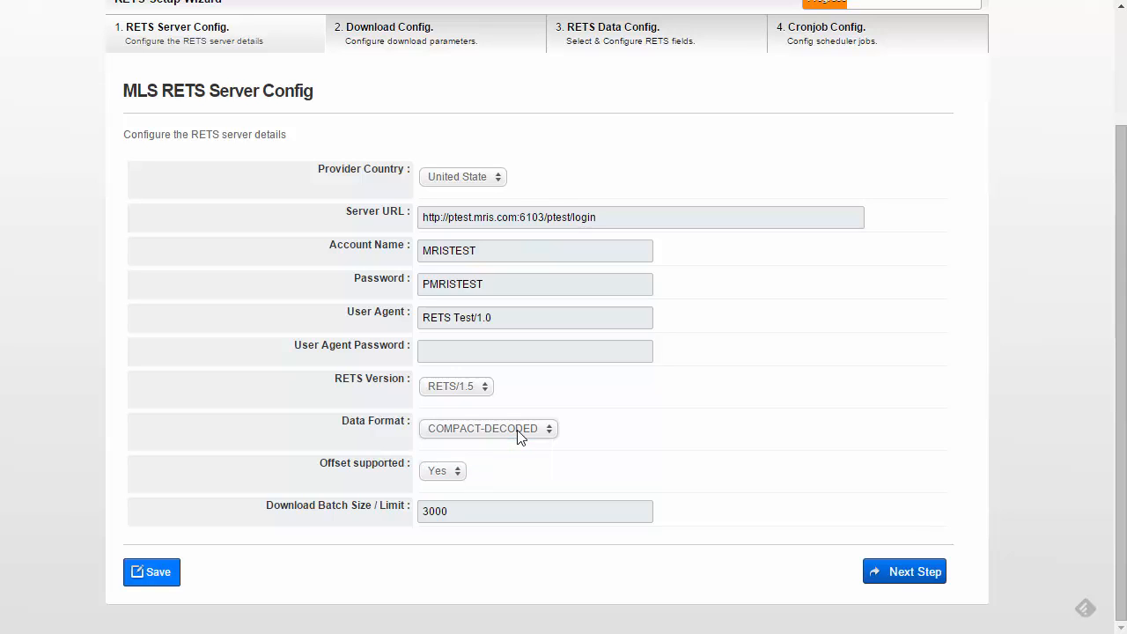
pyautogui.click(520, 435)
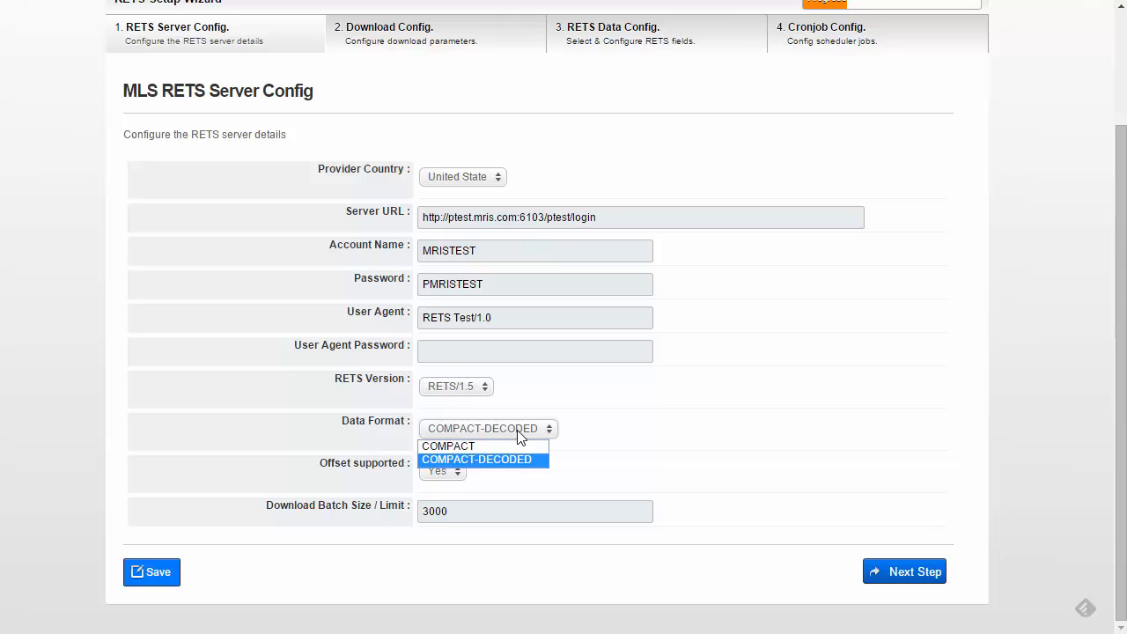
pyautogui.click(615, 449)
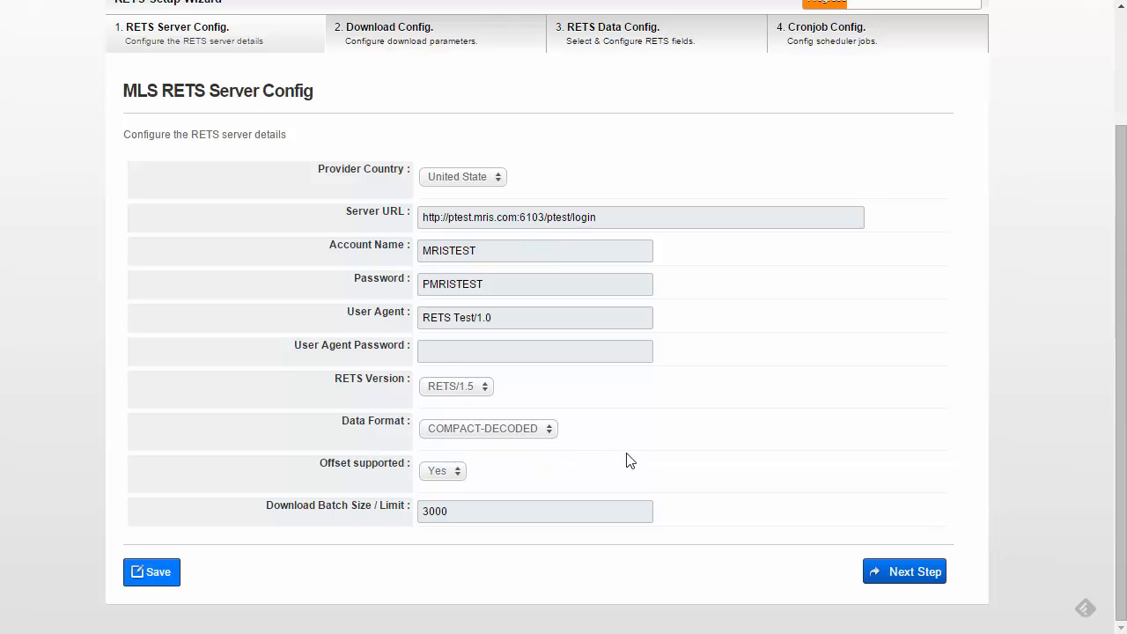
pyautogui.click(435, 474)
pyautogui.click(445, 474)
# Highlight the Download Batch Size / Limit value to inspect it and its hint.
pyautogui.click(453, 511)
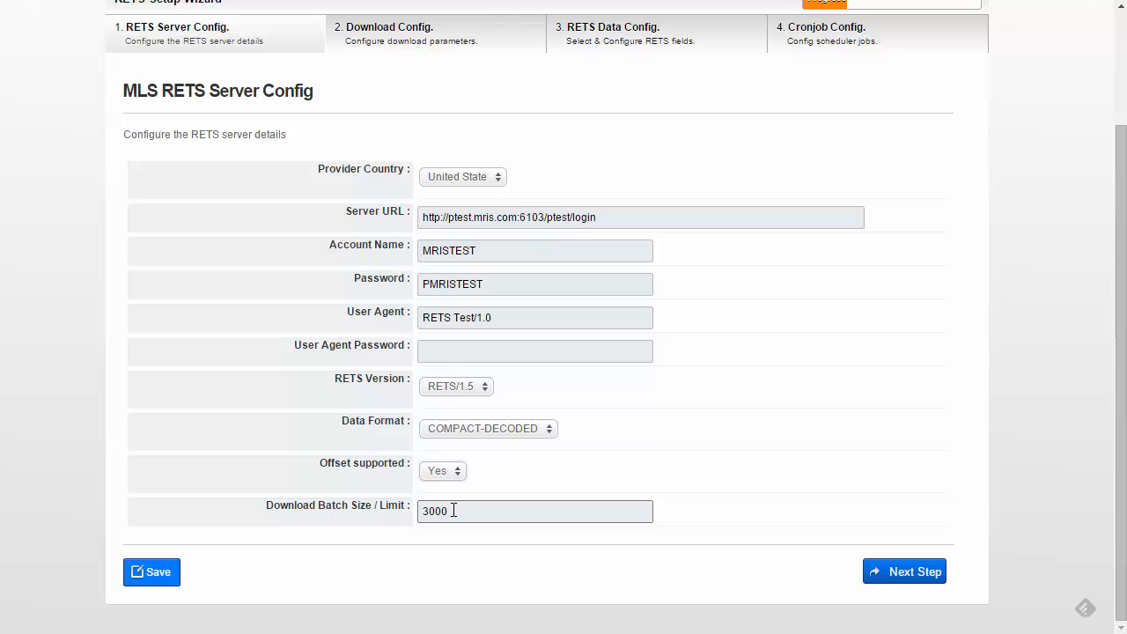
pyautogui.doubleClick(453, 511)
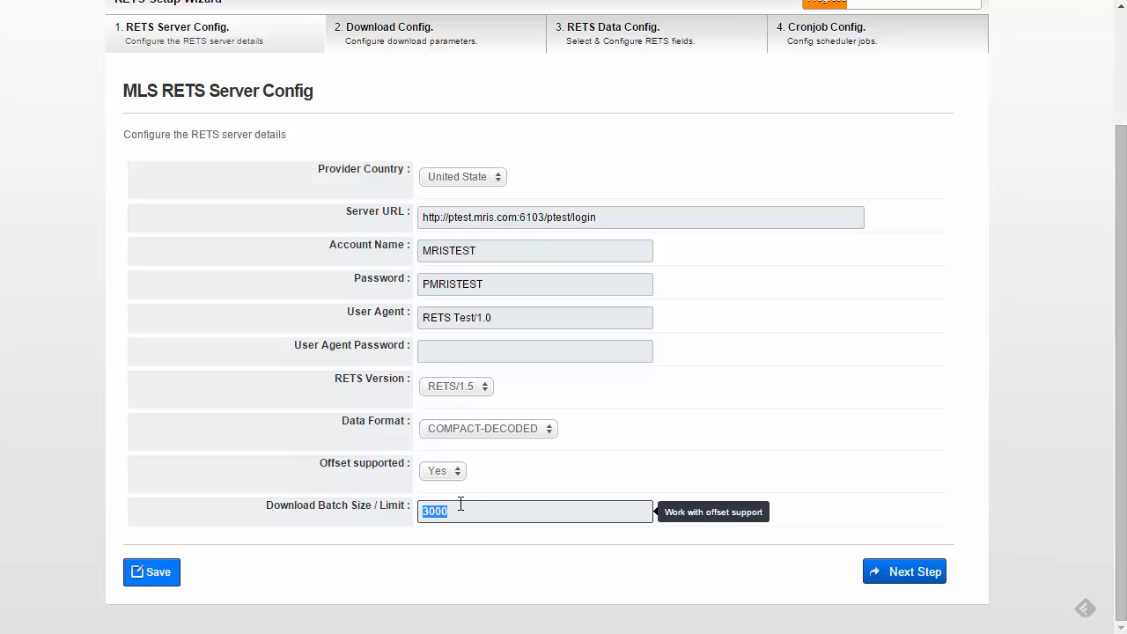
pyautogui.click(452, 511)
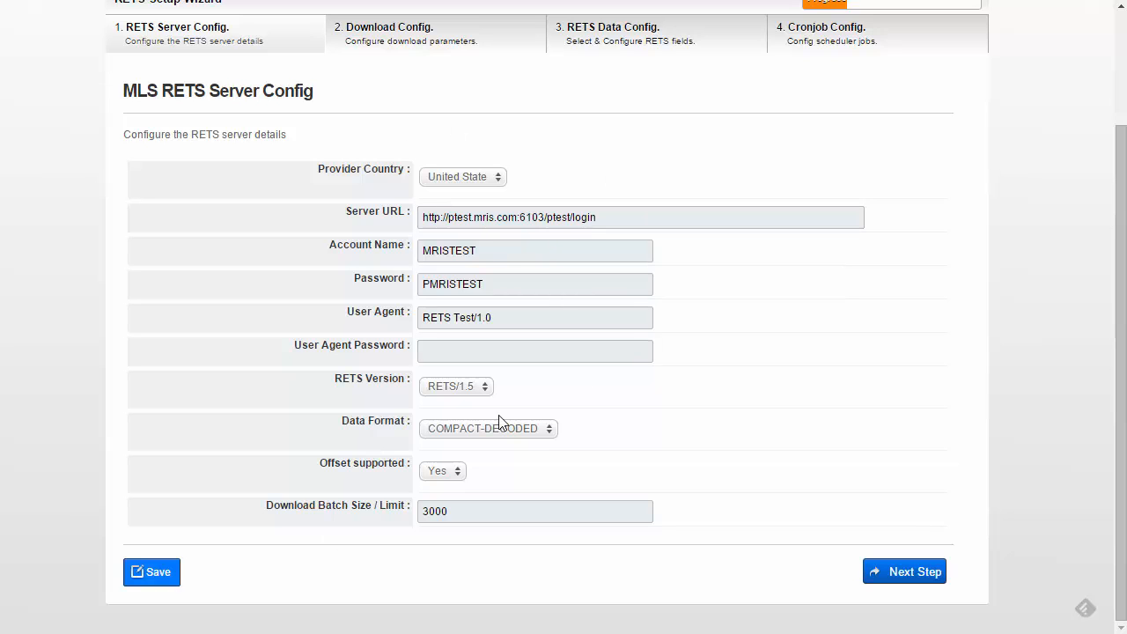
# Save the RETS server configuration and proceed to the wizard's Download Config step.
pyautogui.click(169, 560)
pyautogui.scroll(-1, 308, 559)
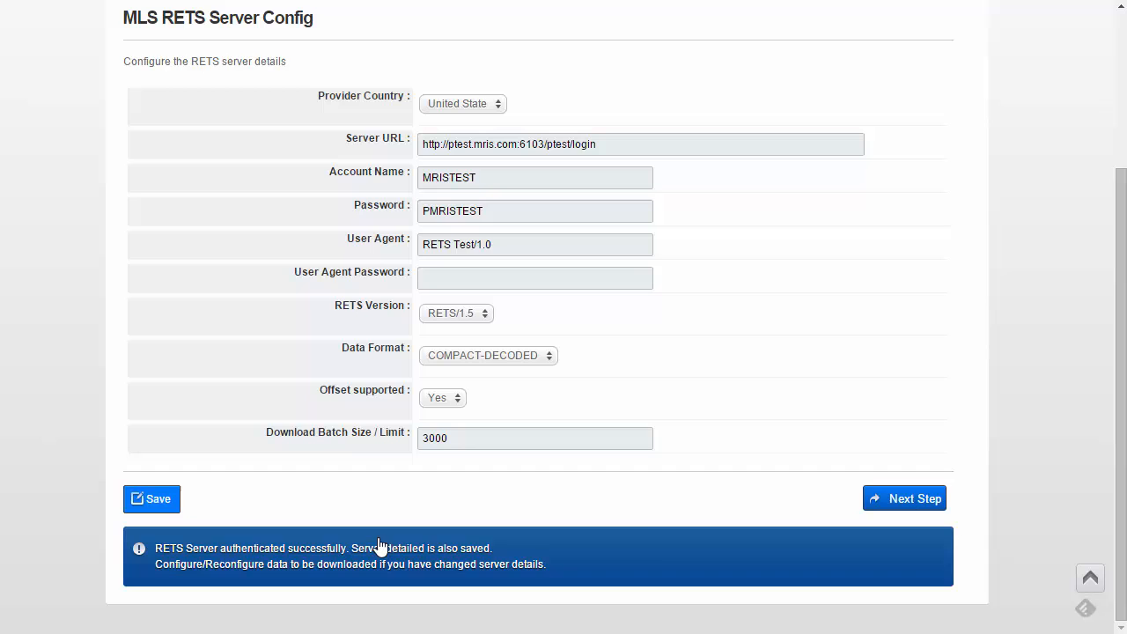
pyautogui.click(894, 500)
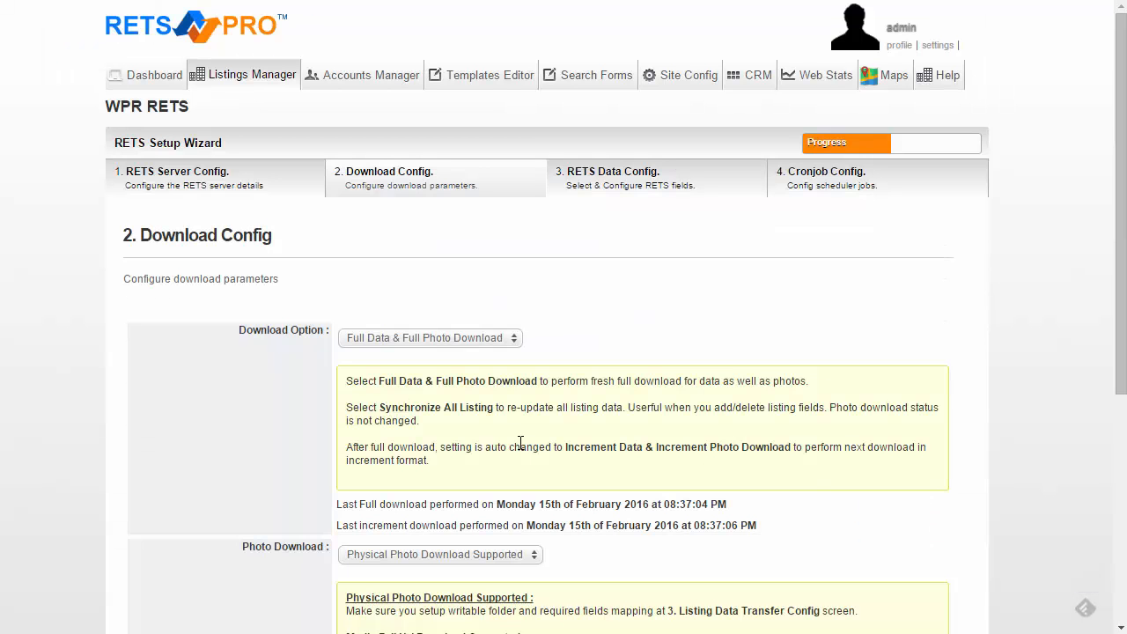
# Read through the download parameters and list the choices offered for Download Option.
pyautogui.scroll(-3, 522, 299)
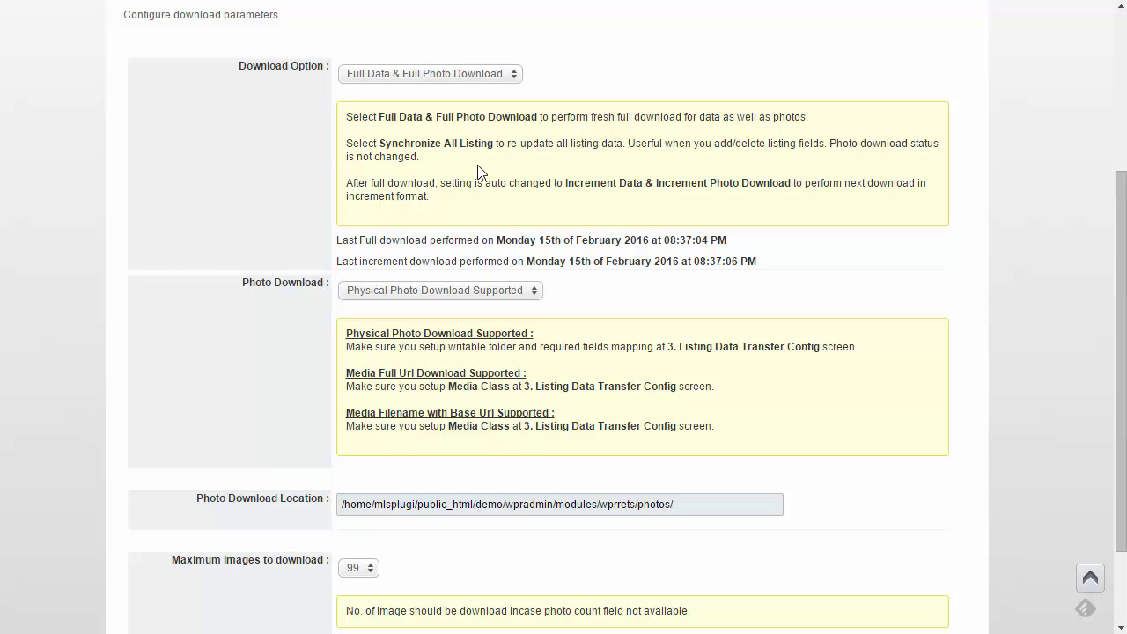
pyautogui.click(428, 70)
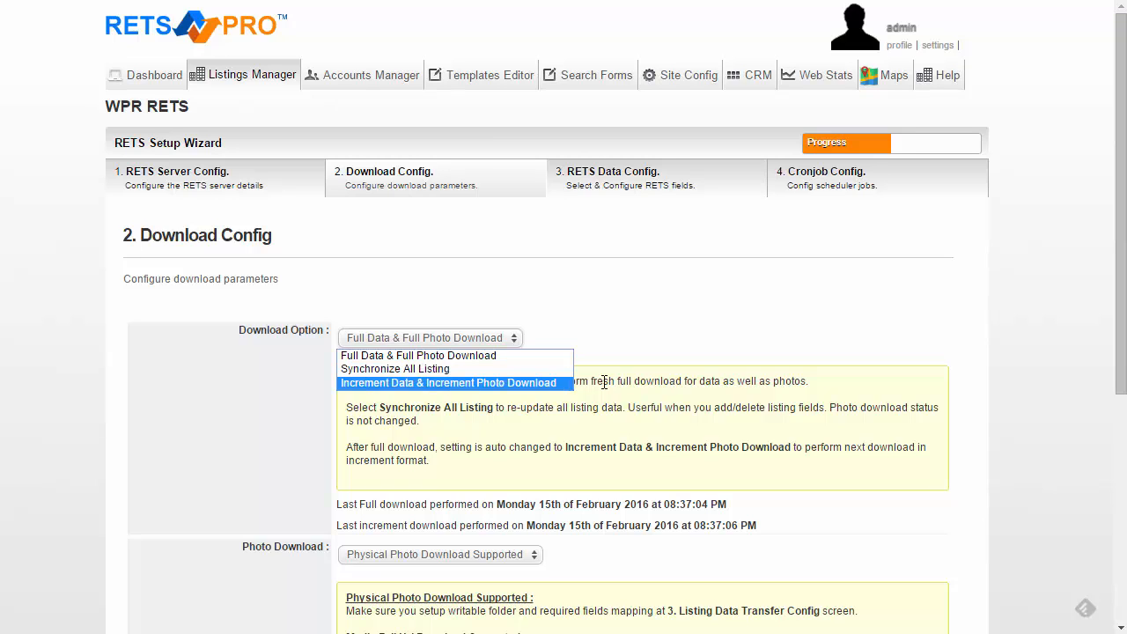
pyautogui.click(612, 383)
# Switch the Download Option to Increment Data & Increment Photo Download and back to Full Data & Full Photo Download.
pyautogui.click(460, 342)
pyautogui.click(456, 386)
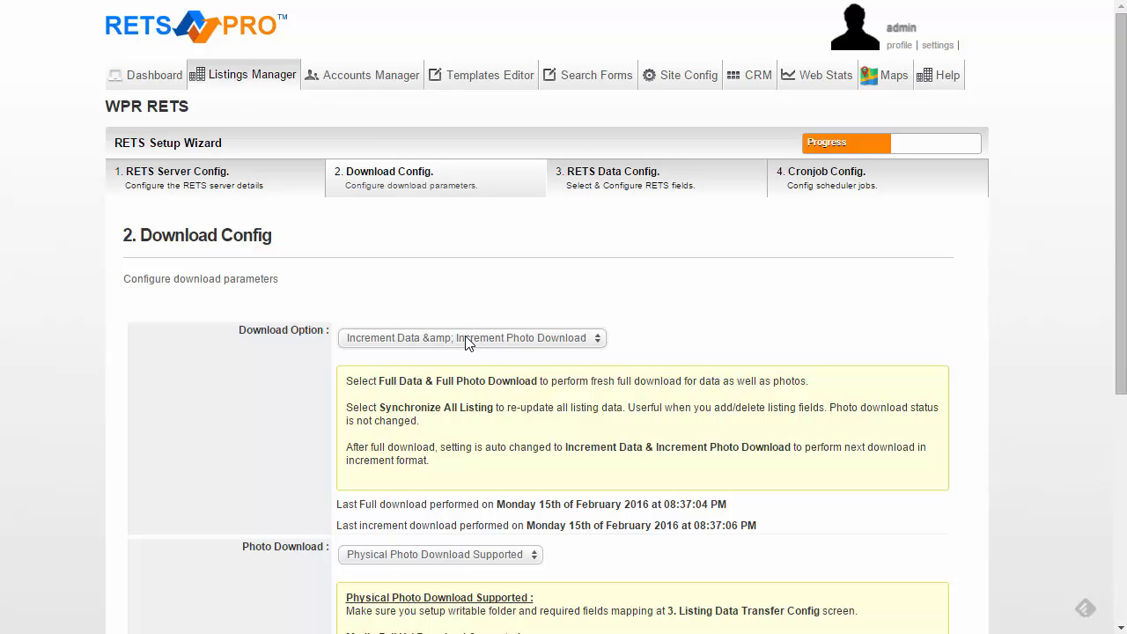
pyautogui.scroll(-3, 703, 340)
pyautogui.scroll(3, 704, 340)
pyautogui.click(537, 337)
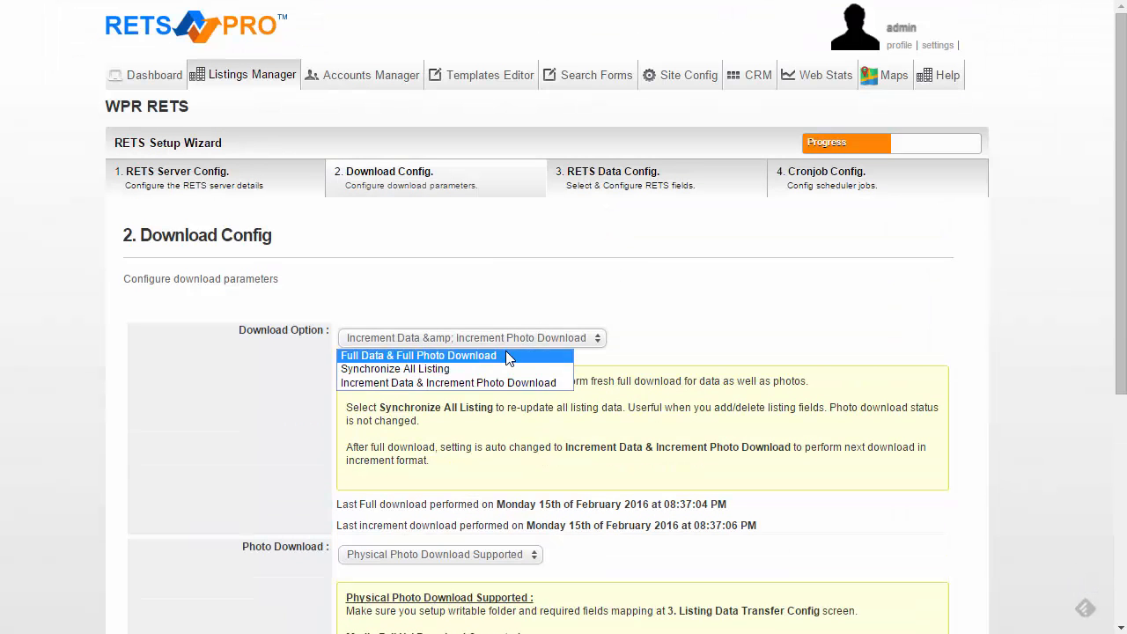
pyautogui.click(505, 350)
# Review the remaining download parameters and list the choices offered for Photo Download.
pyautogui.scroll(-4, 678, 344)
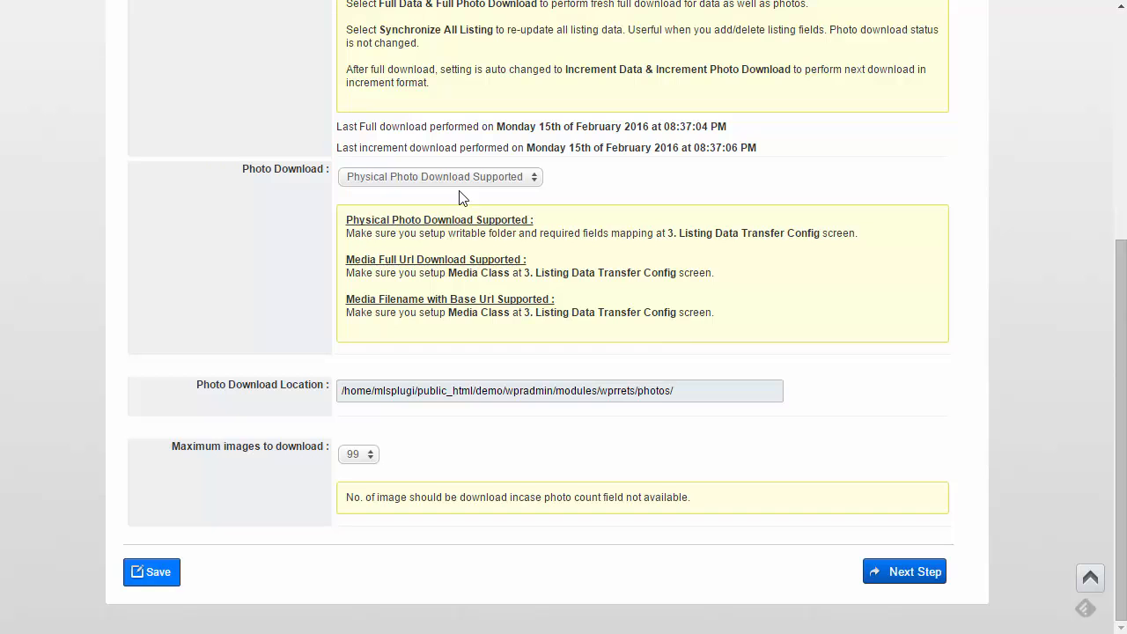
pyautogui.scroll(4, 643, 225)
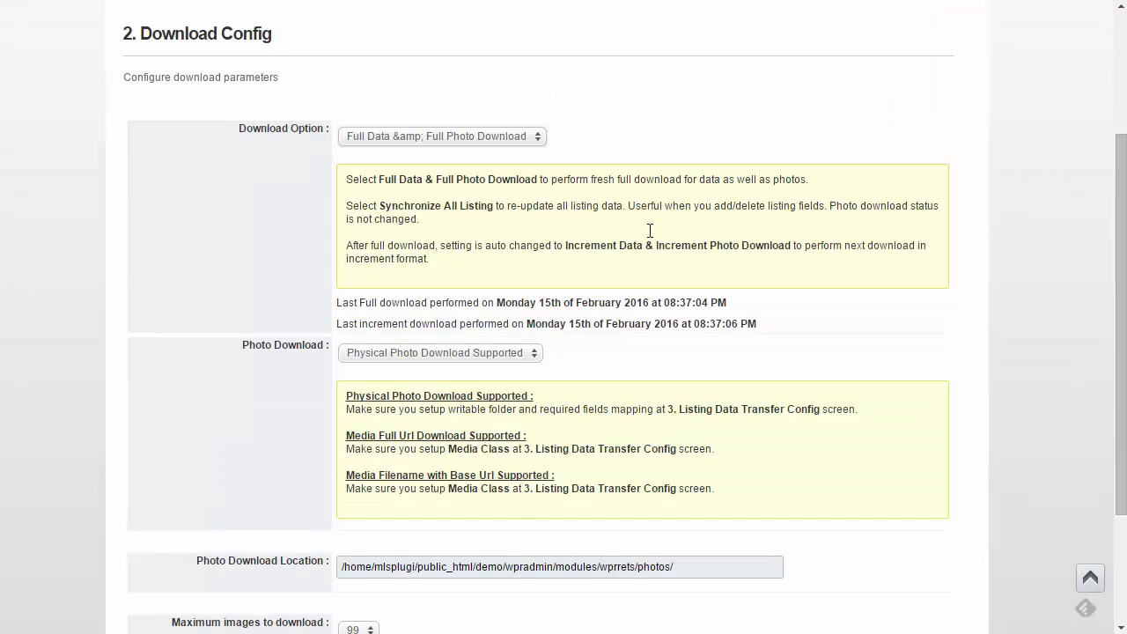
pyautogui.scroll(-3, 648, 238)
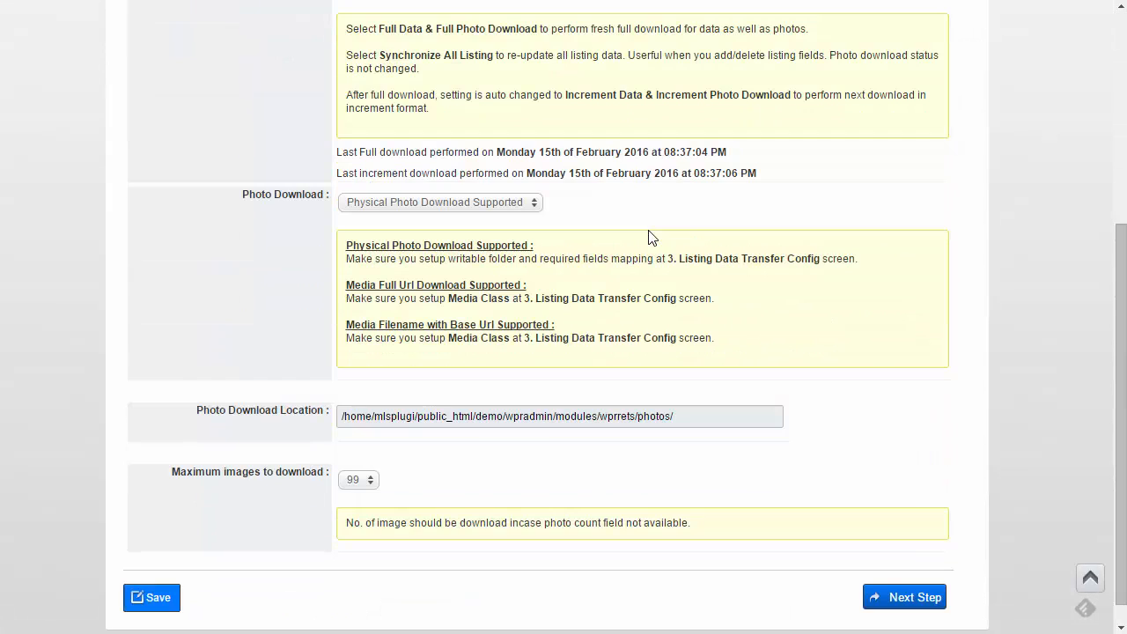
pyautogui.click(432, 208)
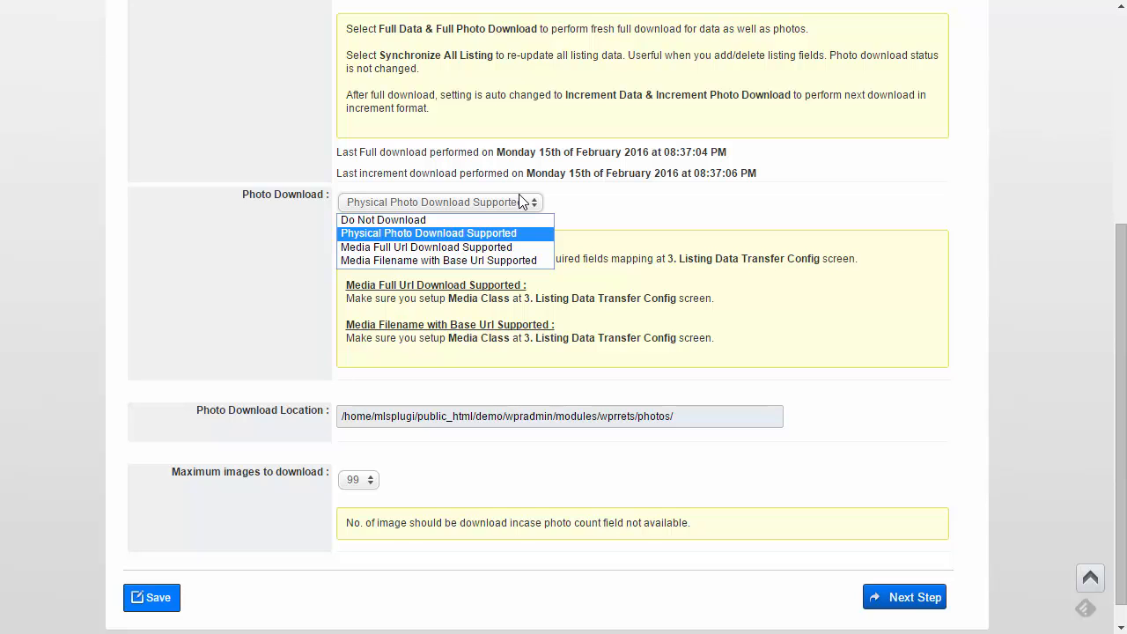
pyautogui.click(575, 210)
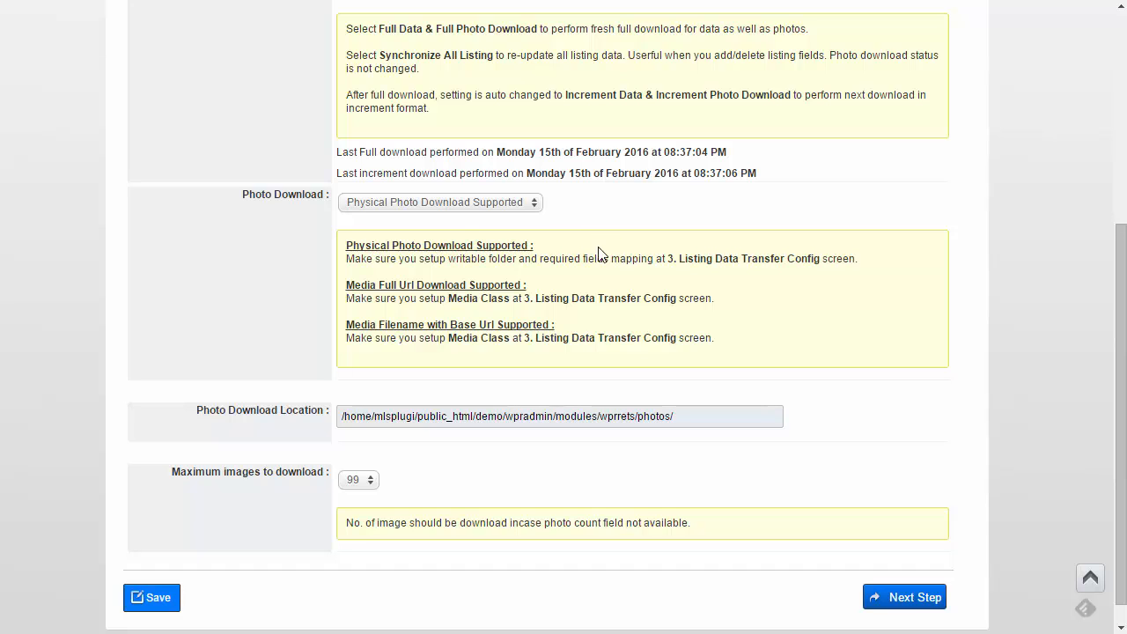
# Switch Photo Download to Do Not Download and back to Physical Photo Download Supported.
pyautogui.click(434, 204)
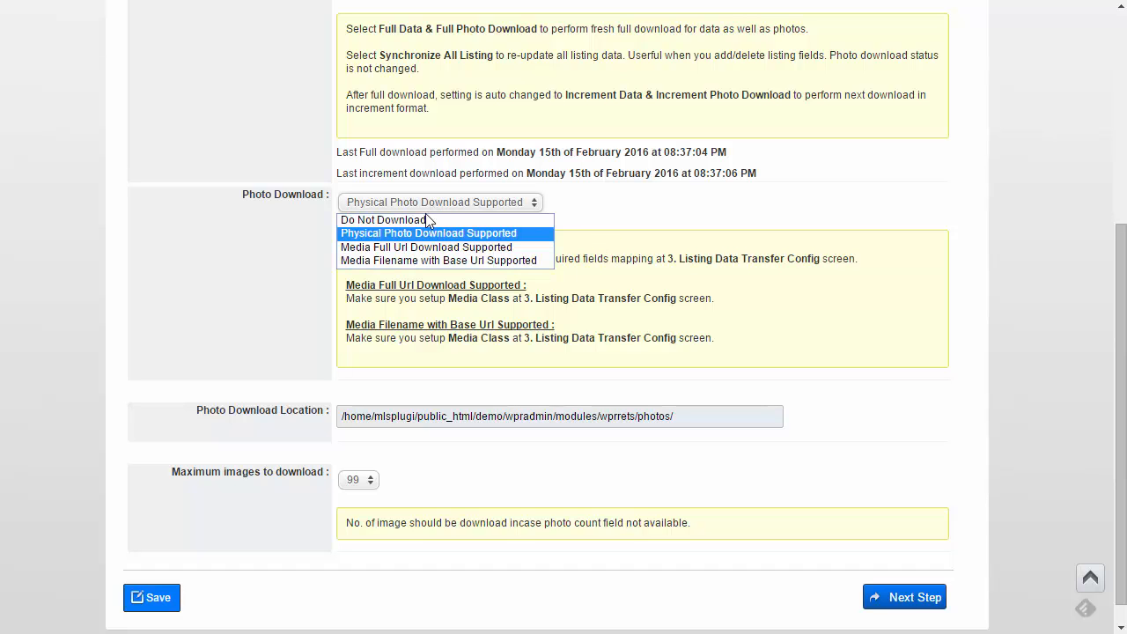
pyautogui.click(422, 218)
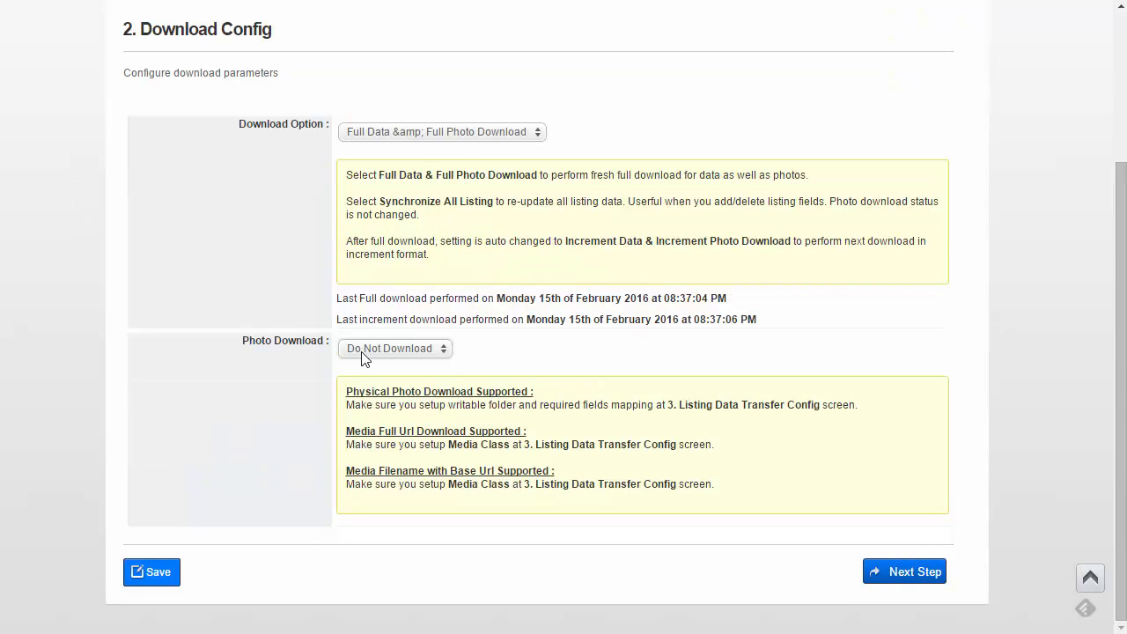
pyautogui.click(392, 349)
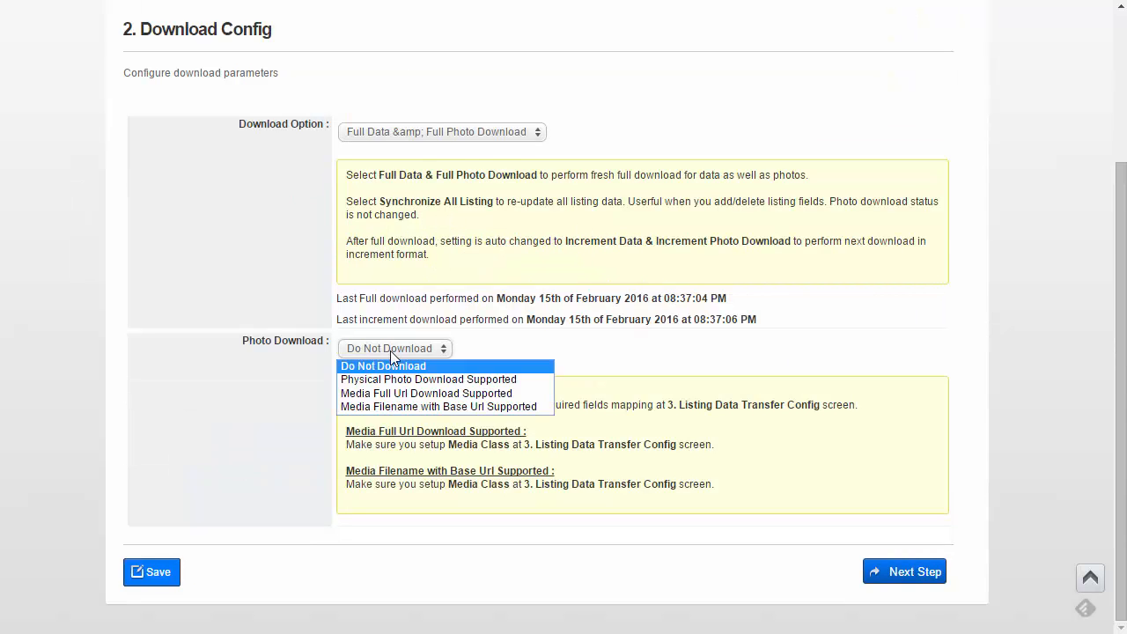
pyautogui.click(411, 381)
# Examine the Media Full Url and Media Filename with Base Url choices for Photo Download.
pyautogui.scroll(-2, 369, 291)
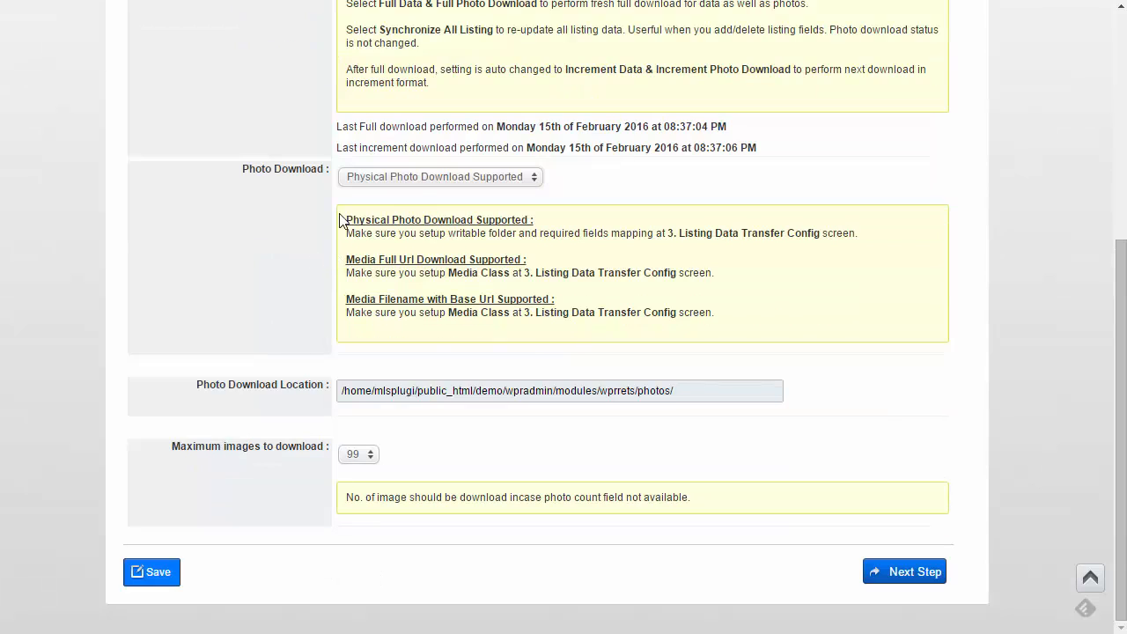
pyautogui.click(414, 182)
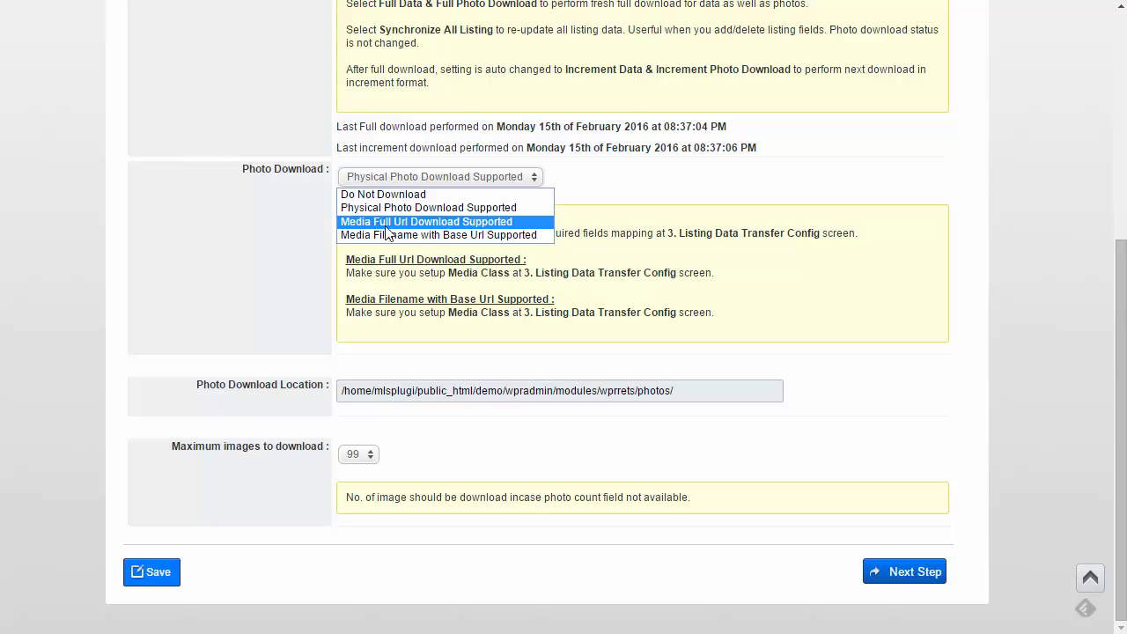
pyautogui.click(495, 211)
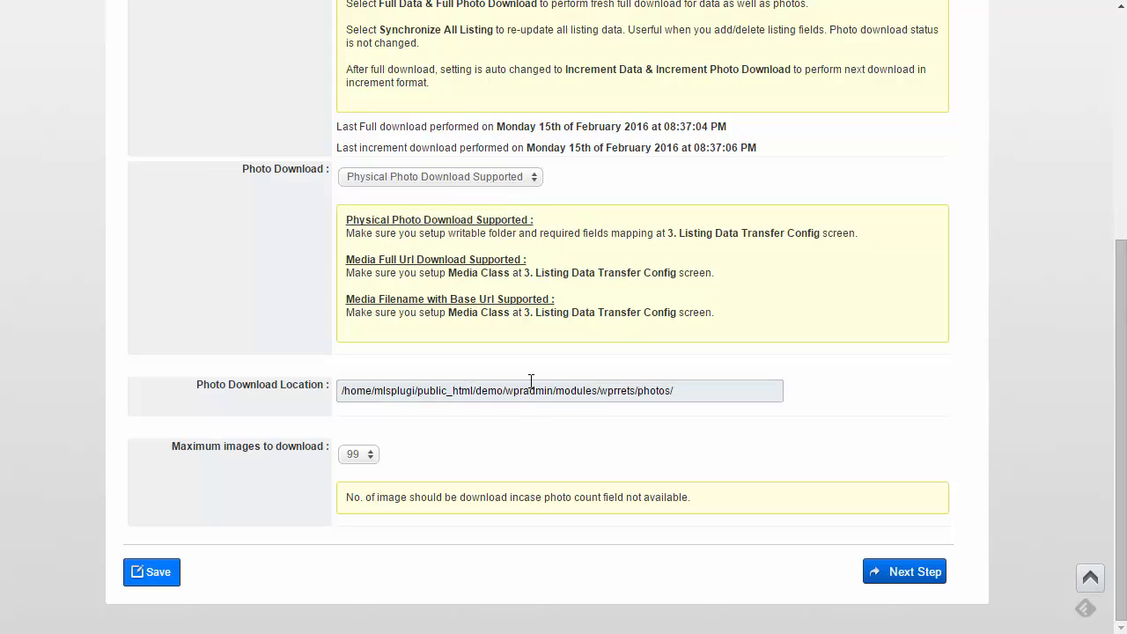
# Highlight the Photo Download Location path and list the choices for Maximum images to download.
pyautogui.moveTo(689, 390); pyautogui.dragTo(376, 378)
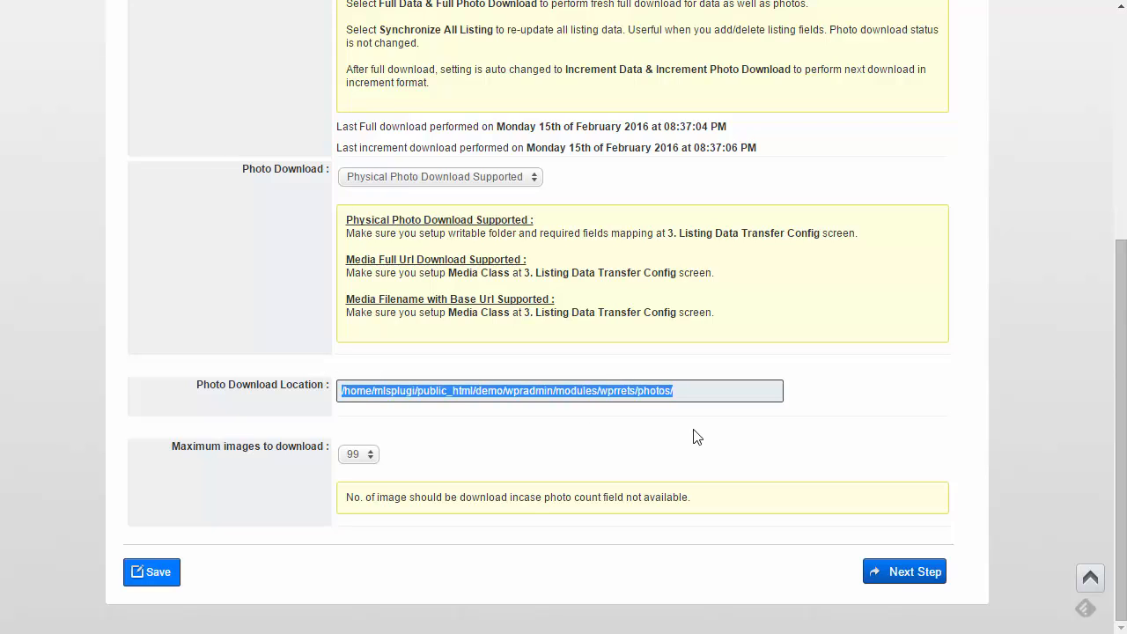
pyautogui.click(697, 396)
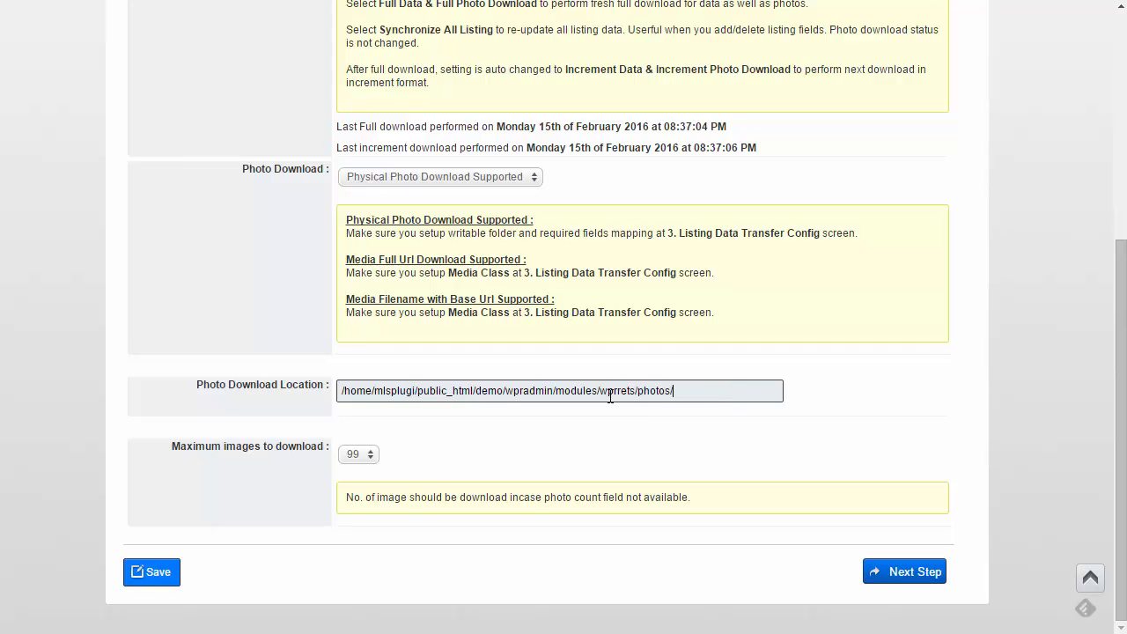
pyautogui.click(354, 456)
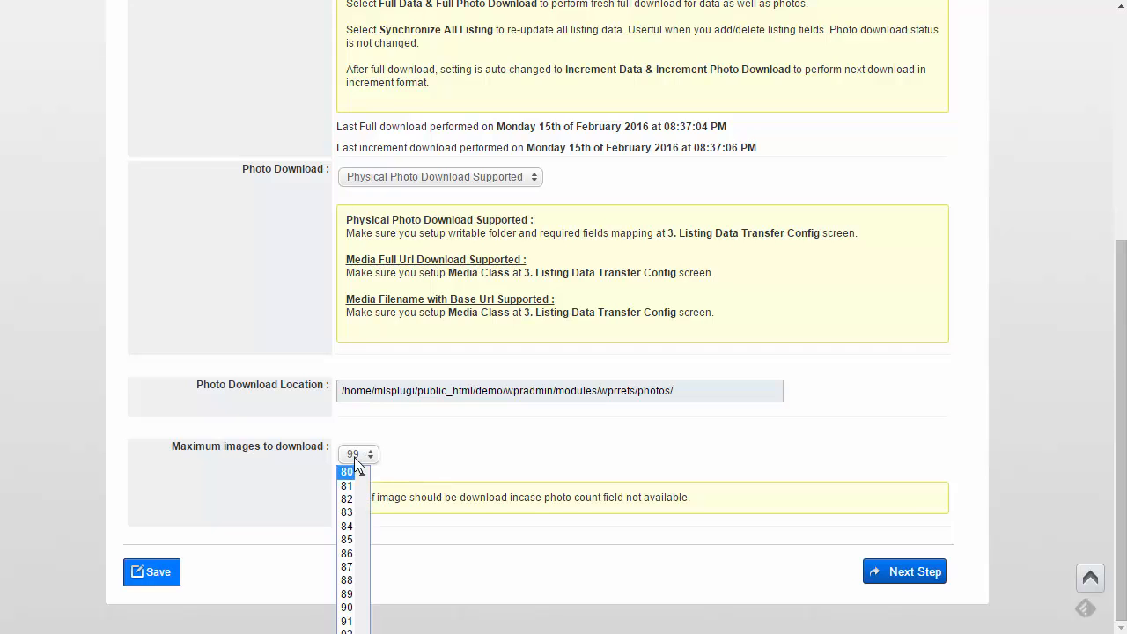
pyautogui.click(425, 459)
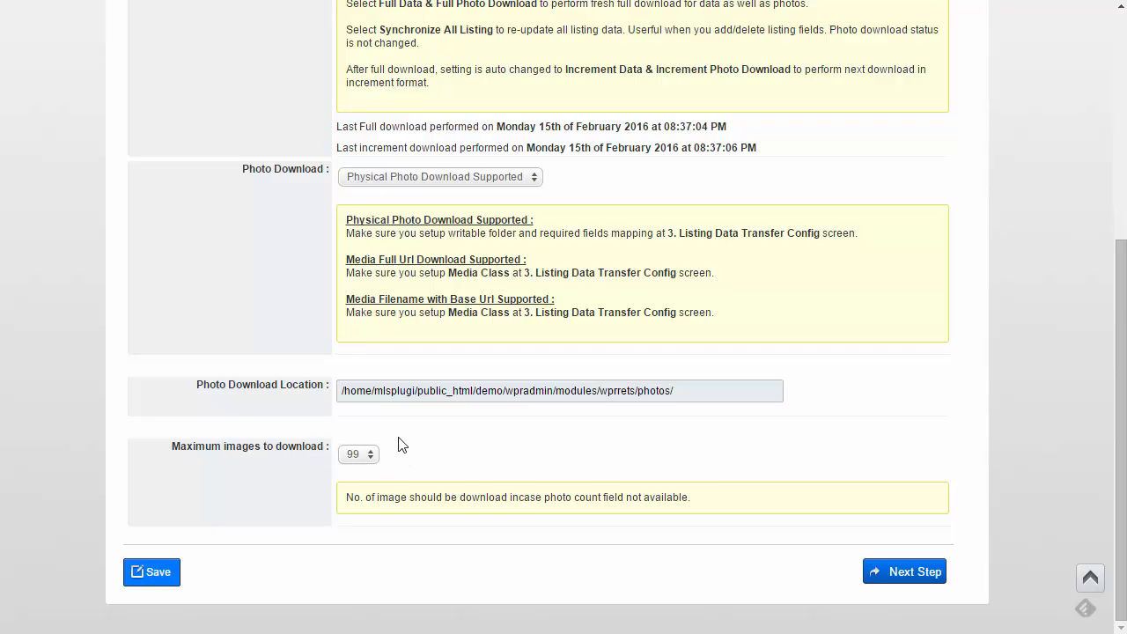
# Save the download configuration and proceed to the wizard's RETS Data Config step.
pyautogui.click(169, 578)
pyautogui.click(155, 571)
pyautogui.click(917, 583)
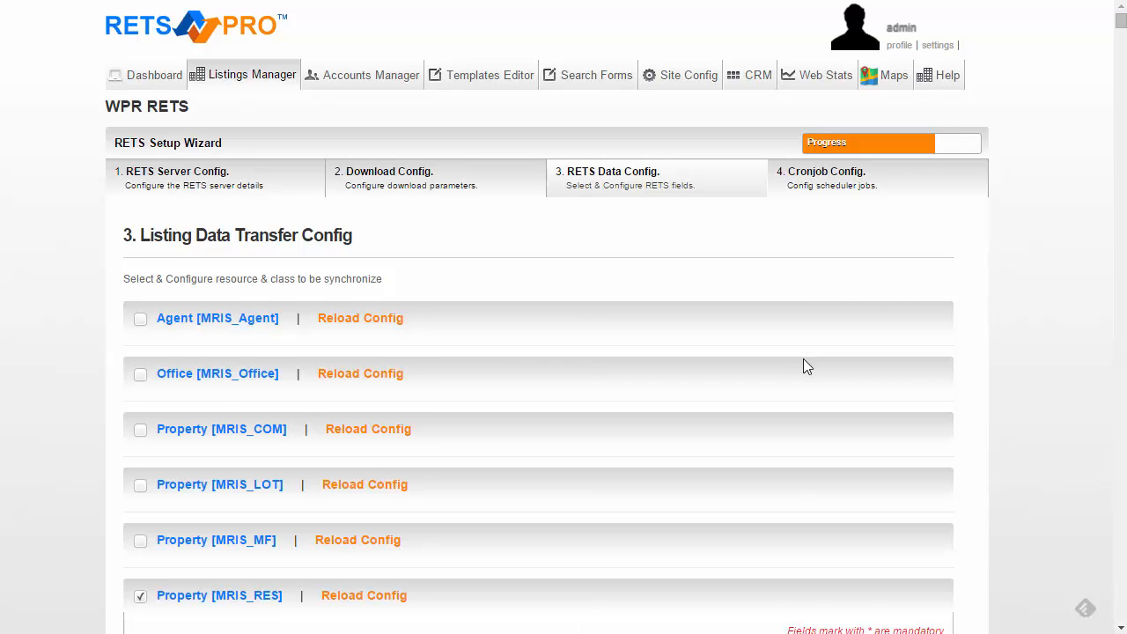
# Deselect the Property [MRIS_RES] class in the Listing Data Transfer Config.
pyautogui.scroll(-3, 803, 366)
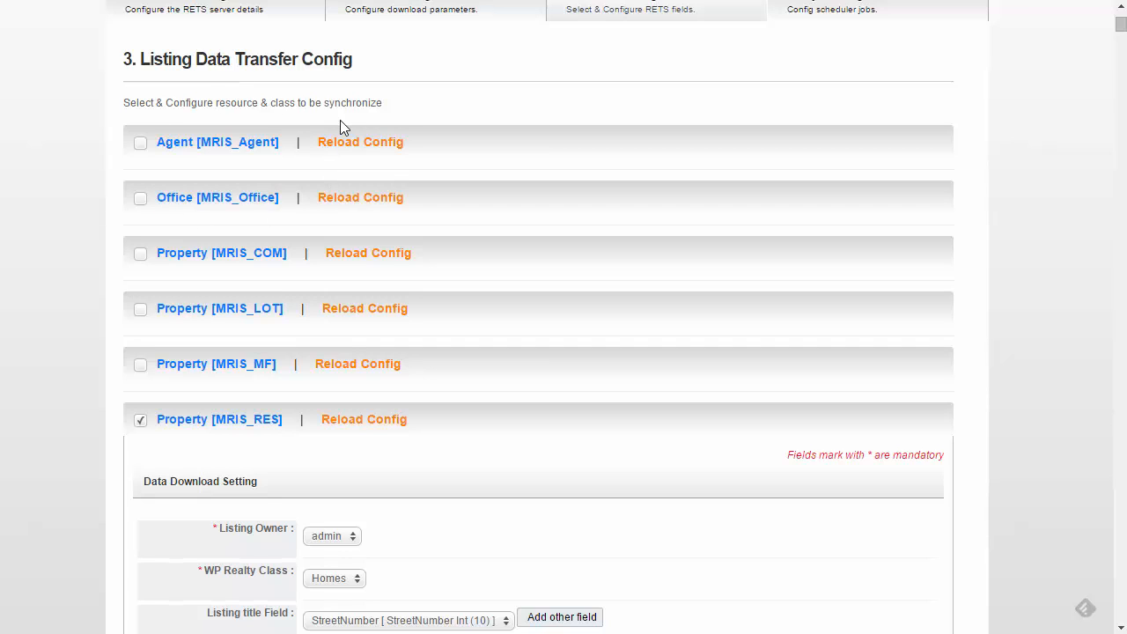
pyautogui.scroll(-2, 370, 182)
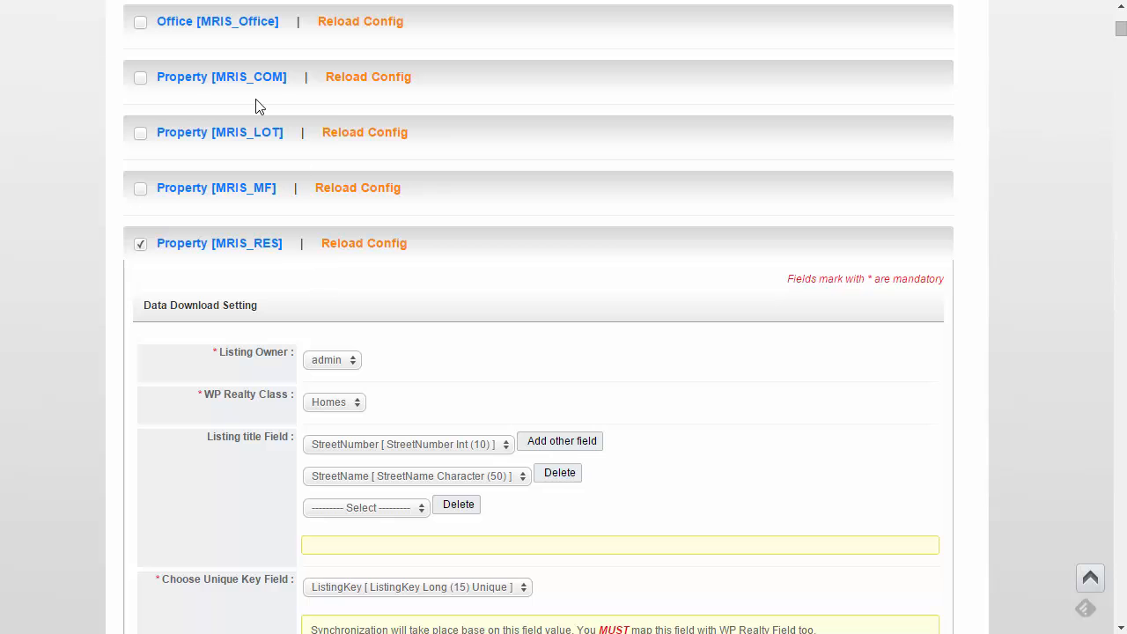
pyautogui.click(141, 246)
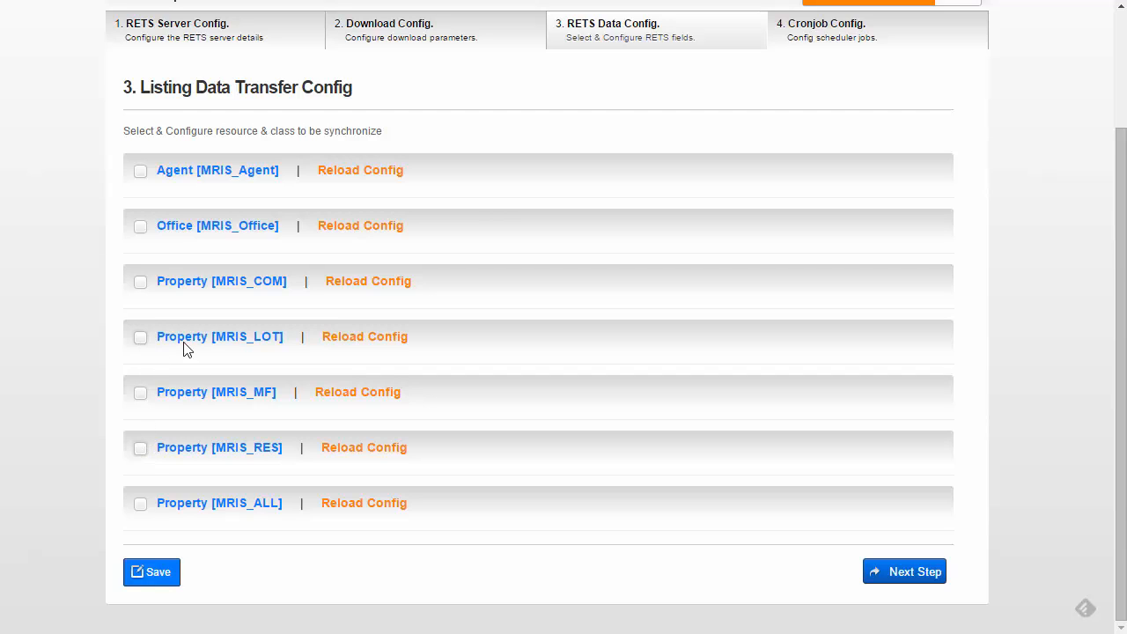
# Select the Property [MRIS_MF] class for synchronization and look through its download settings and field mapping list.
pyautogui.click(1118, 89)
pyautogui.moveTo(1114, 88); pyautogui.dragTo(1111, 205)
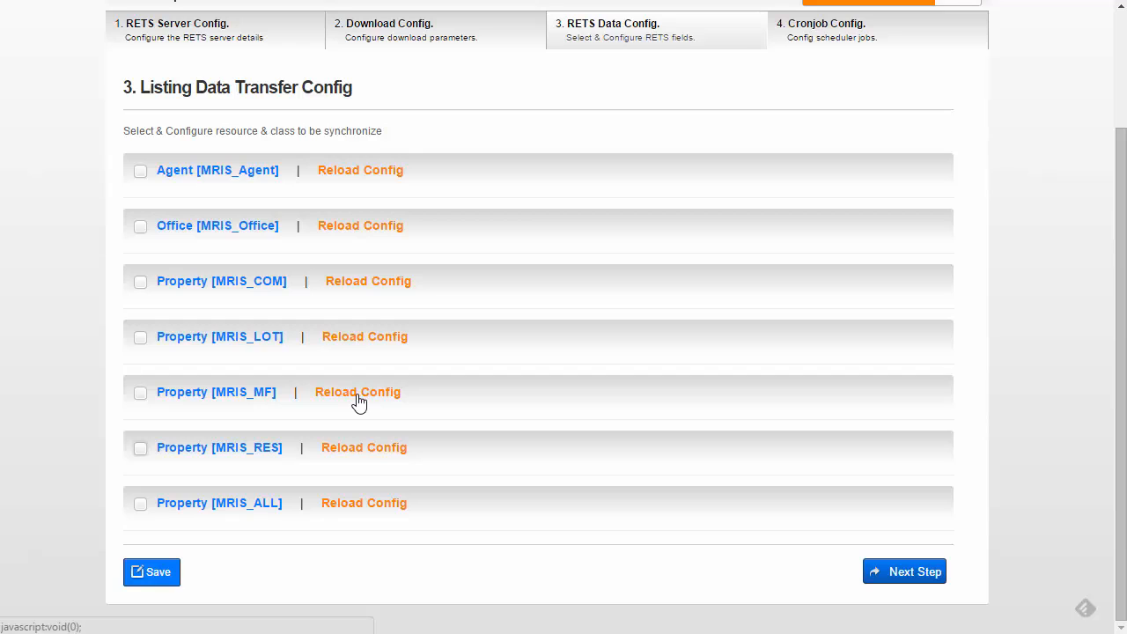
pyautogui.click(143, 395)
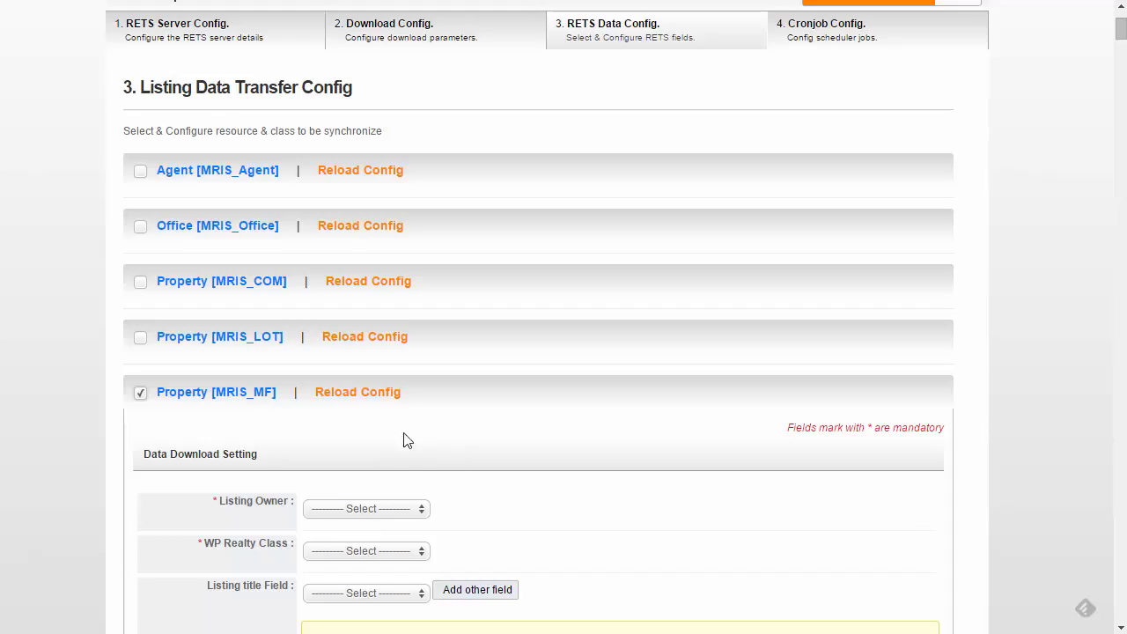
pyautogui.scroll(-10, 420, 435)
pyautogui.scroll(-20, 420, 433)
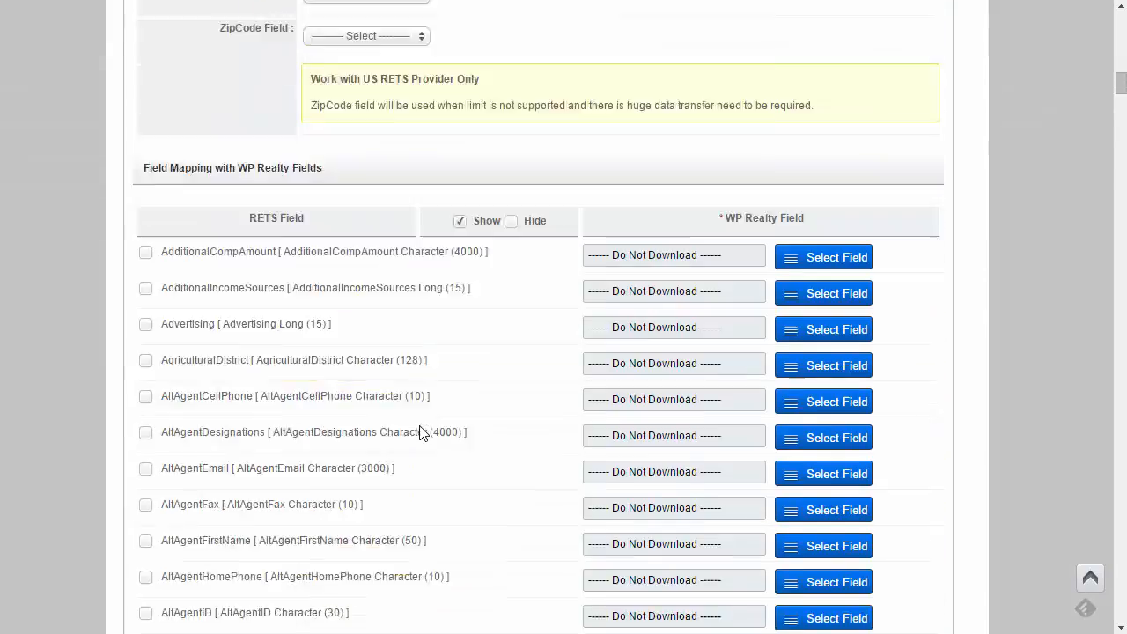
pyautogui.scroll(-20, 420, 433)
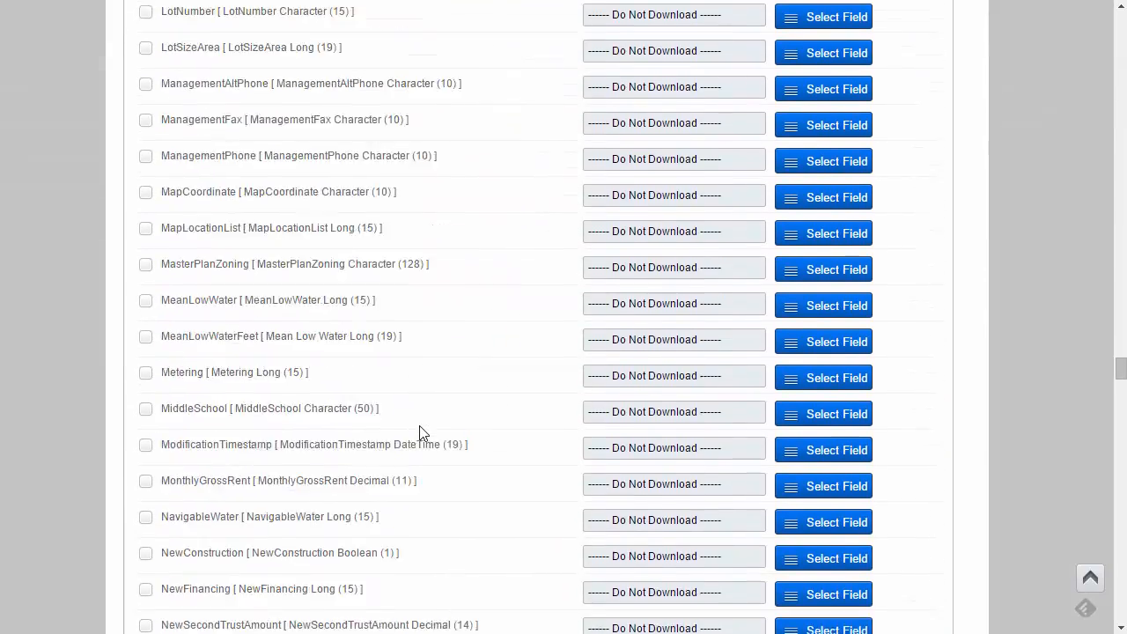
pyautogui.scroll(-6, 420, 433)
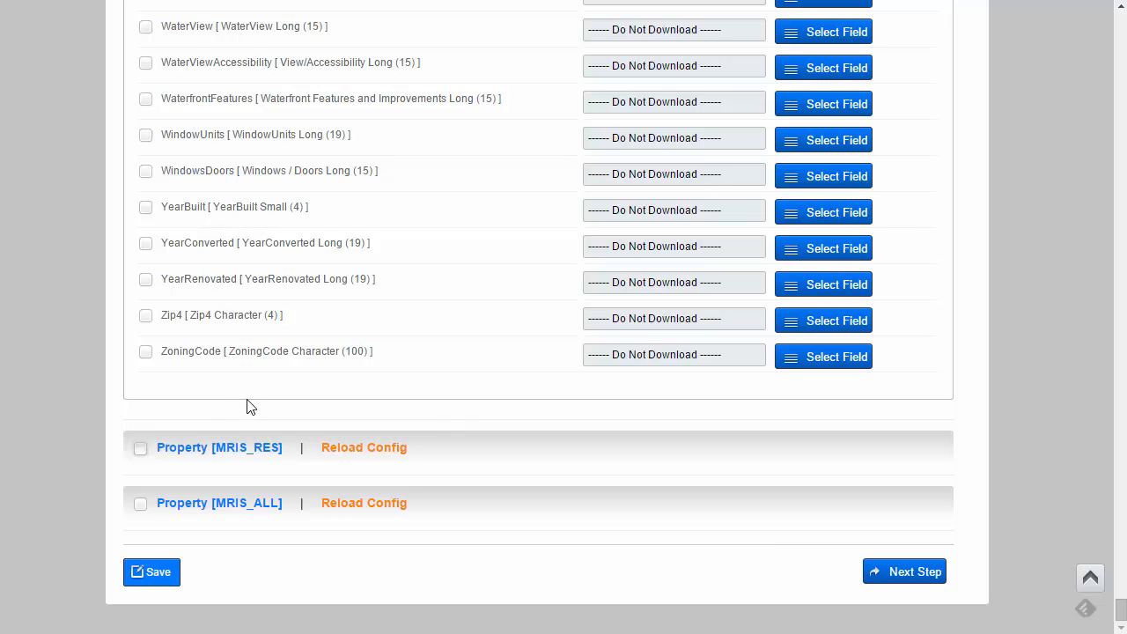
# Select the Property [MRIS_RES] class for synchronization and deselect the Property [MRIS_MF] class.
pyautogui.click(216, 428)
pyautogui.scroll(20, 217, 427)
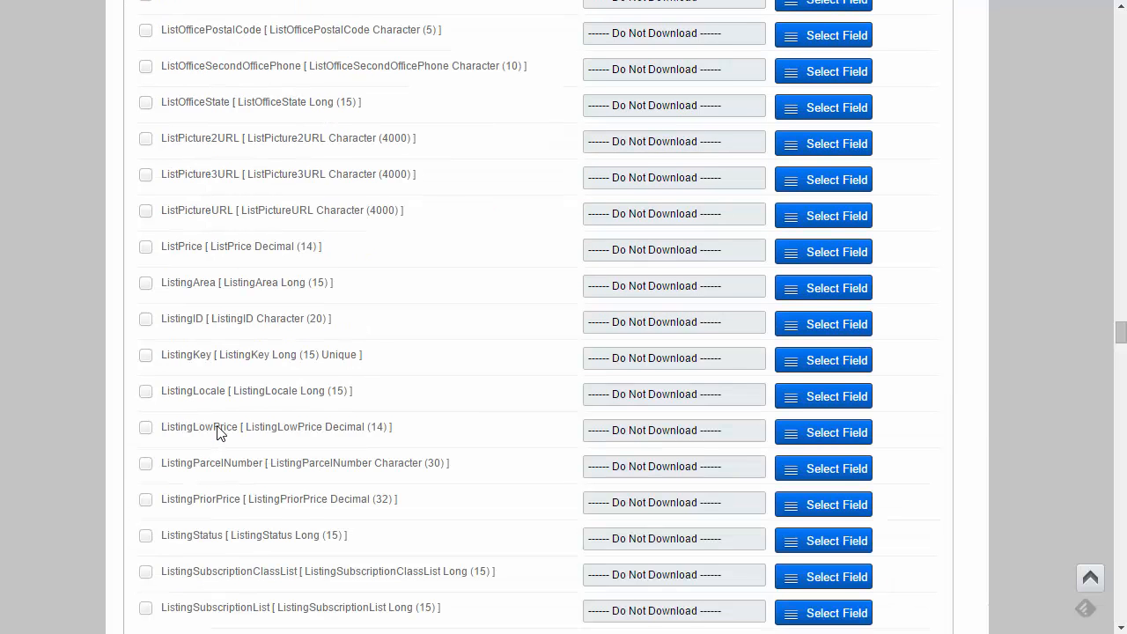
pyautogui.scroll(20, 217, 427)
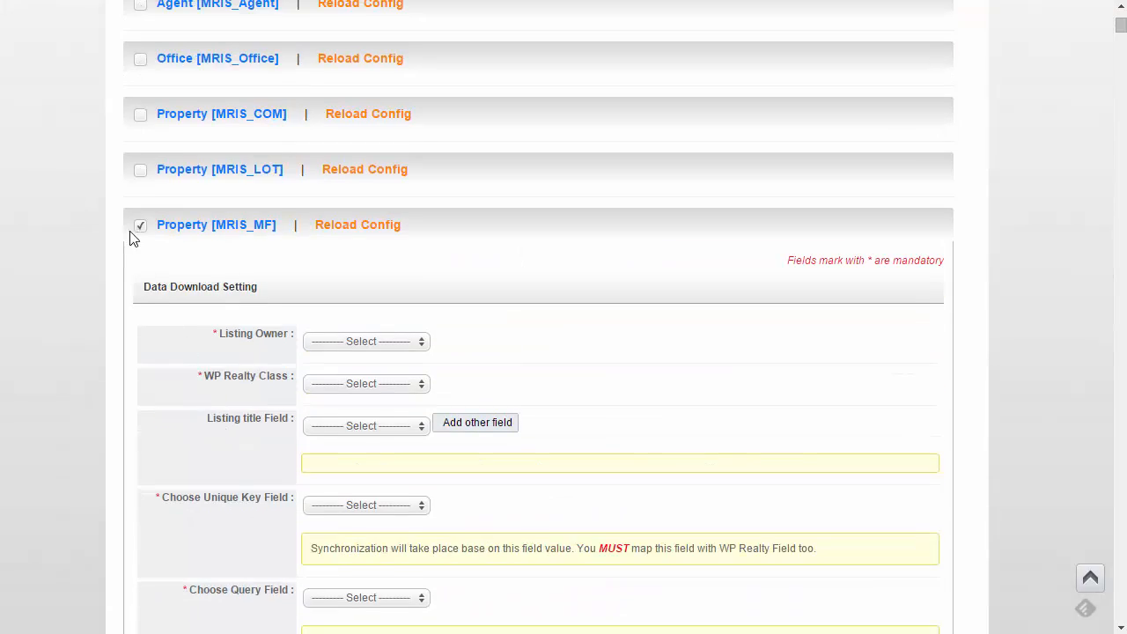
pyautogui.click(141, 228)
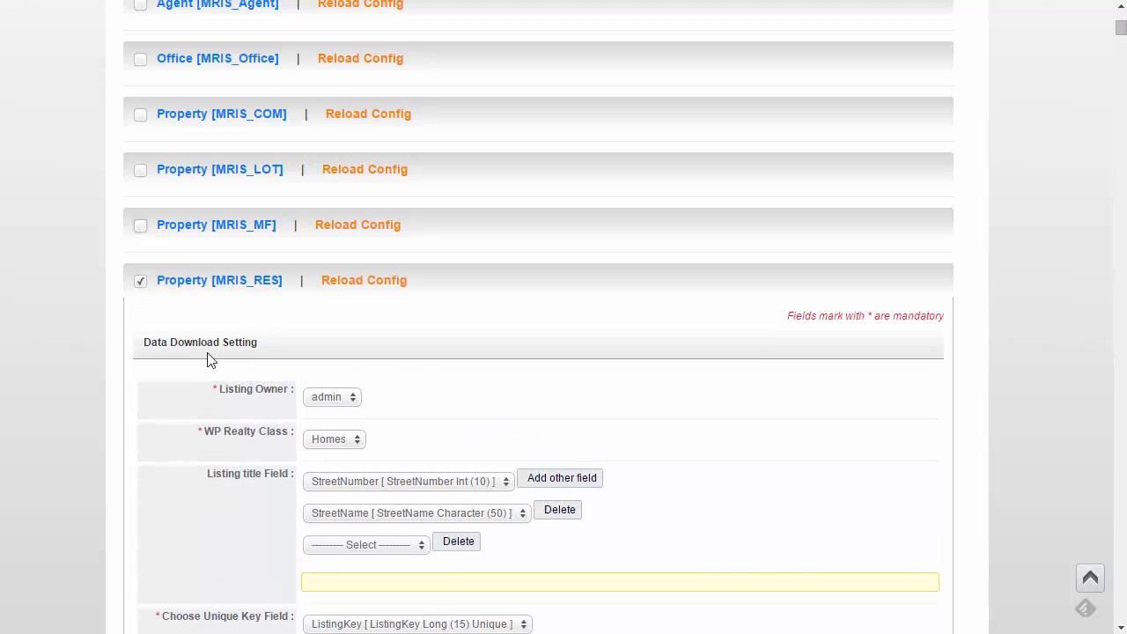
# Look over the Data Download Setting section and the field mapping list of the Property [MRIS_RES] class.
pyautogui.scroll(-2, 229, 363)
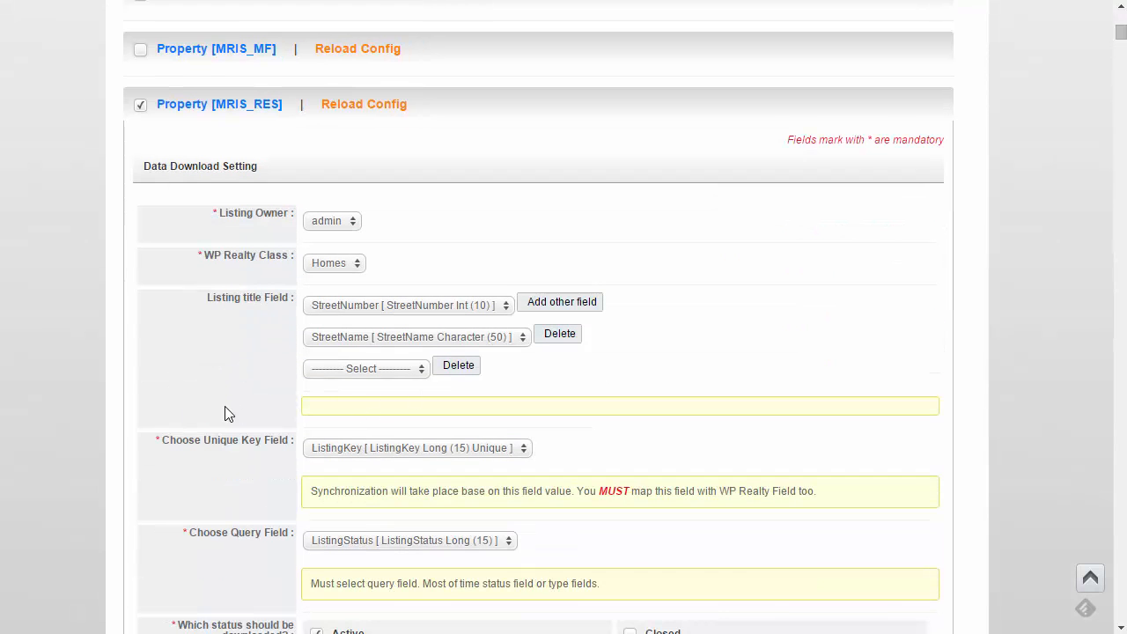
pyautogui.scroll(-15, 176, 397)
pyautogui.scroll(-20, 76, 473)
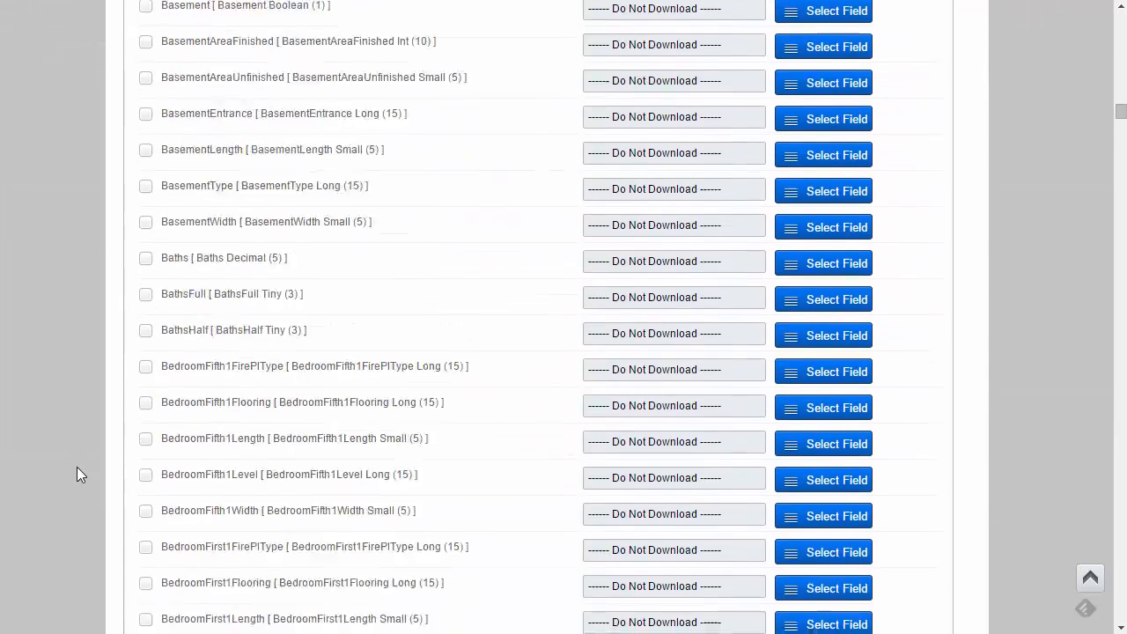
pyautogui.scroll(20, 415, 284)
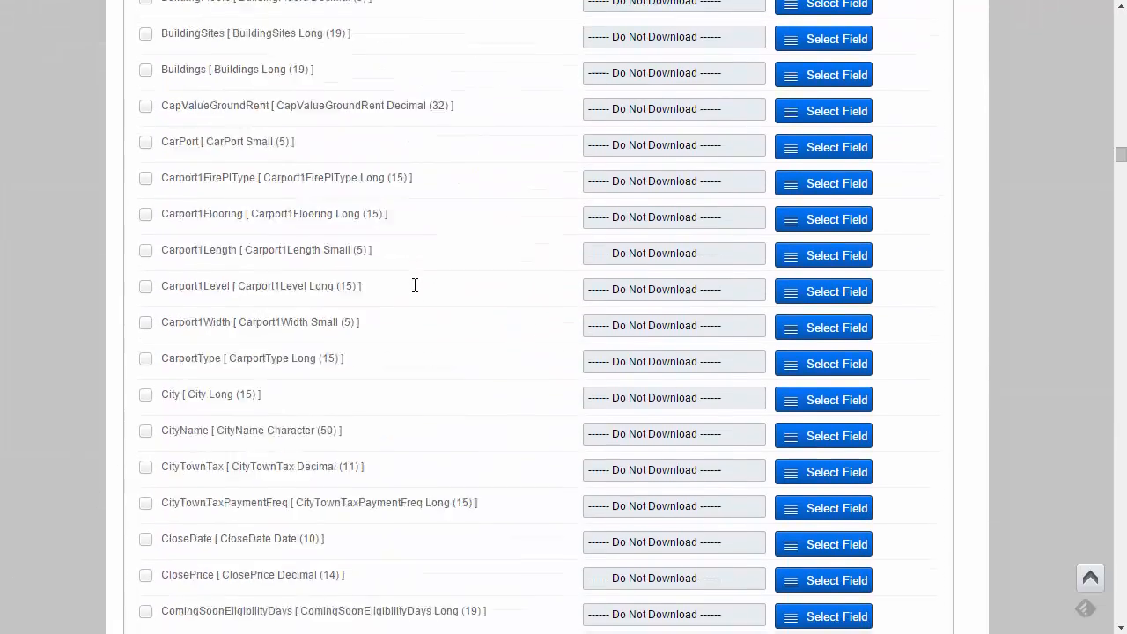
pyautogui.scroll(5, 405, 294)
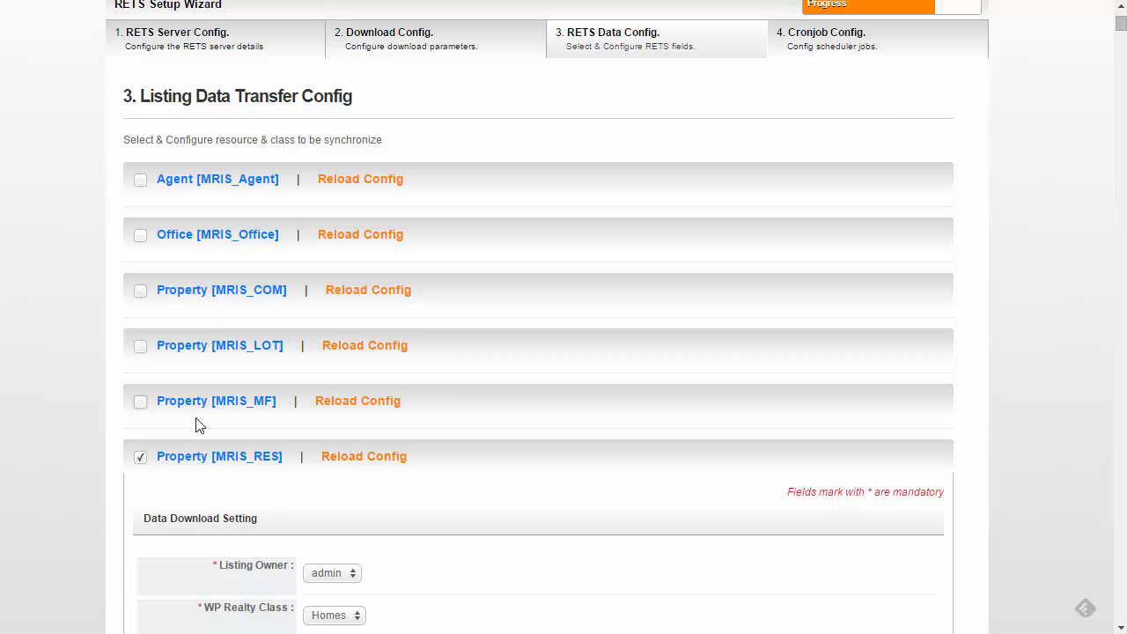
pyautogui.scroll(-15, 197, 423)
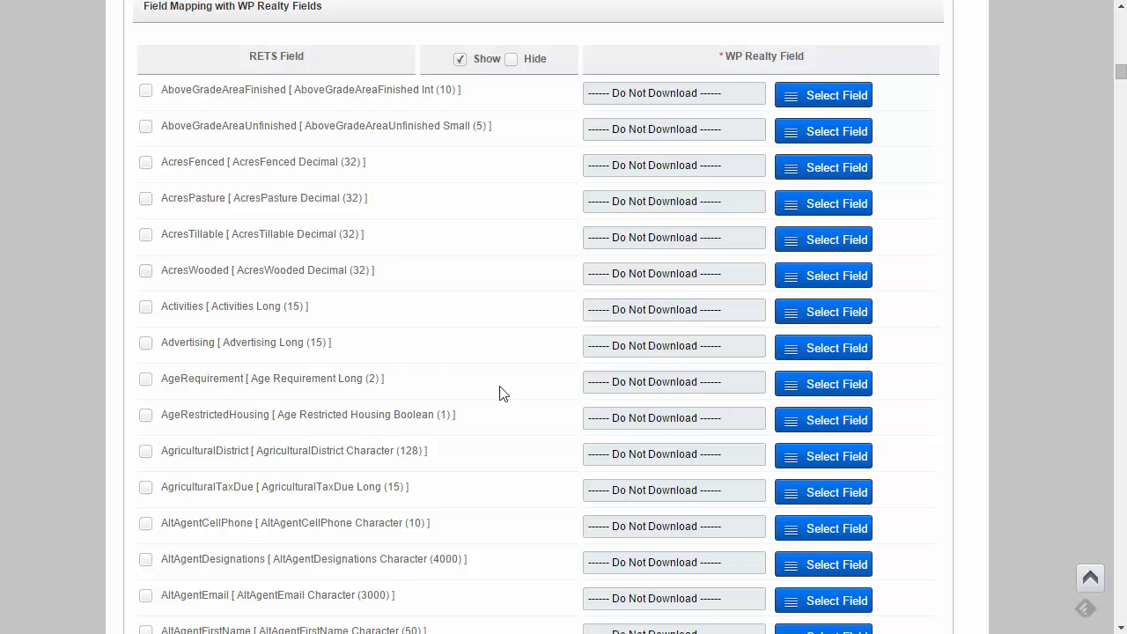
pyautogui.scroll(20, 493, 396)
pyautogui.scroll(-2, 483, 403)
pyautogui.scroll(-6, 480, 403)
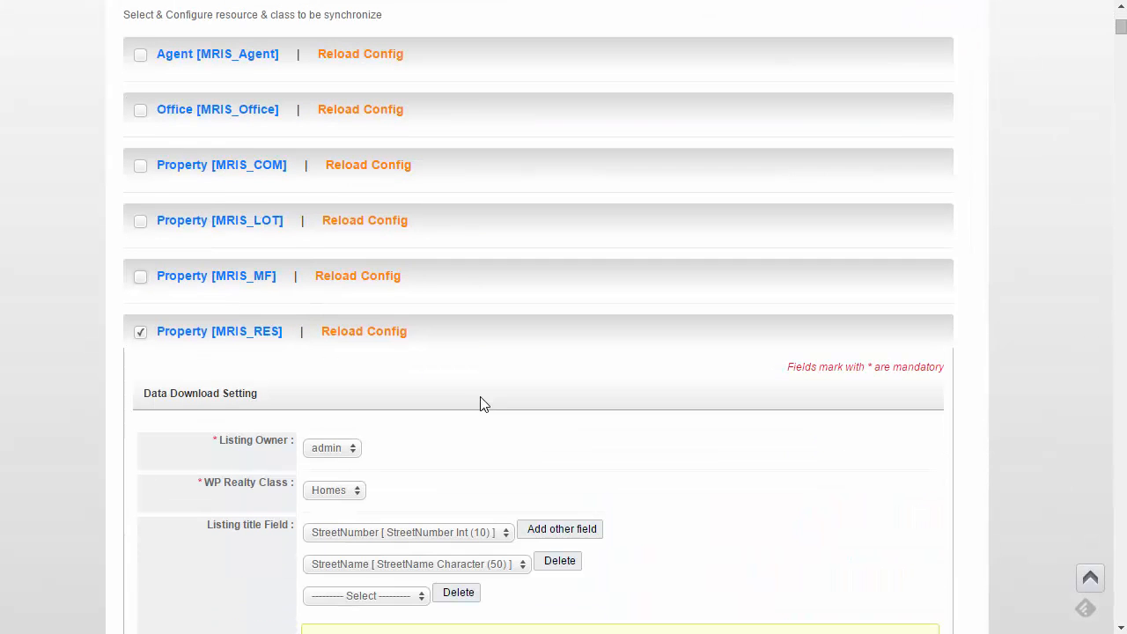
pyautogui.scroll(2, 480, 403)
pyautogui.scroll(2, 479, 405)
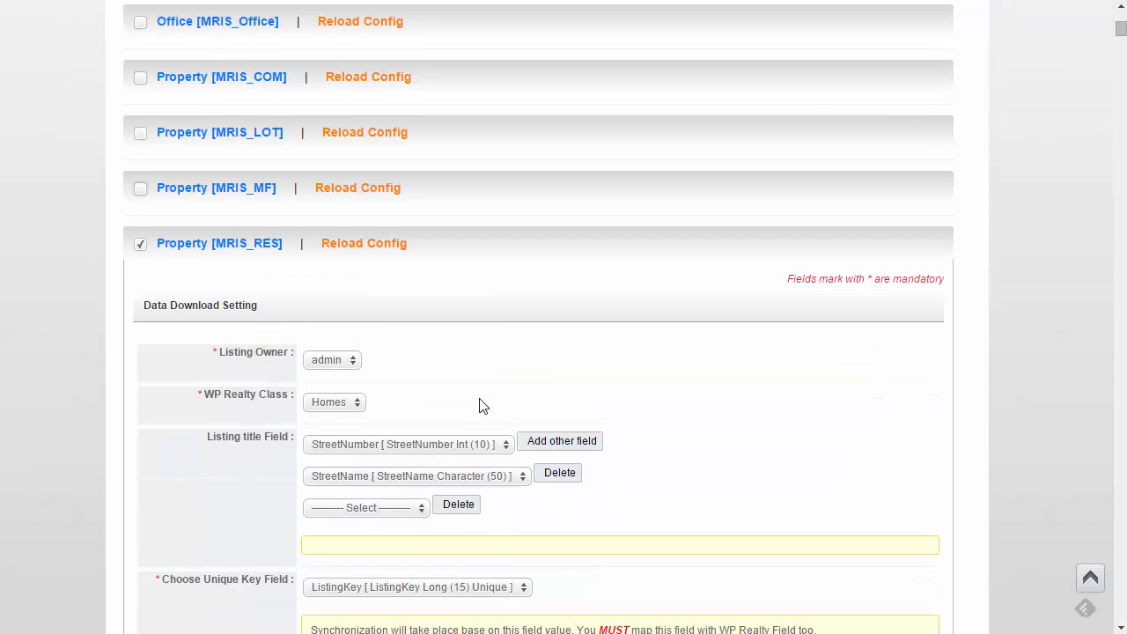
# Select the Property [MRIS_MF] class to show its settings and deselect it again.
pyautogui.click(140, 192)
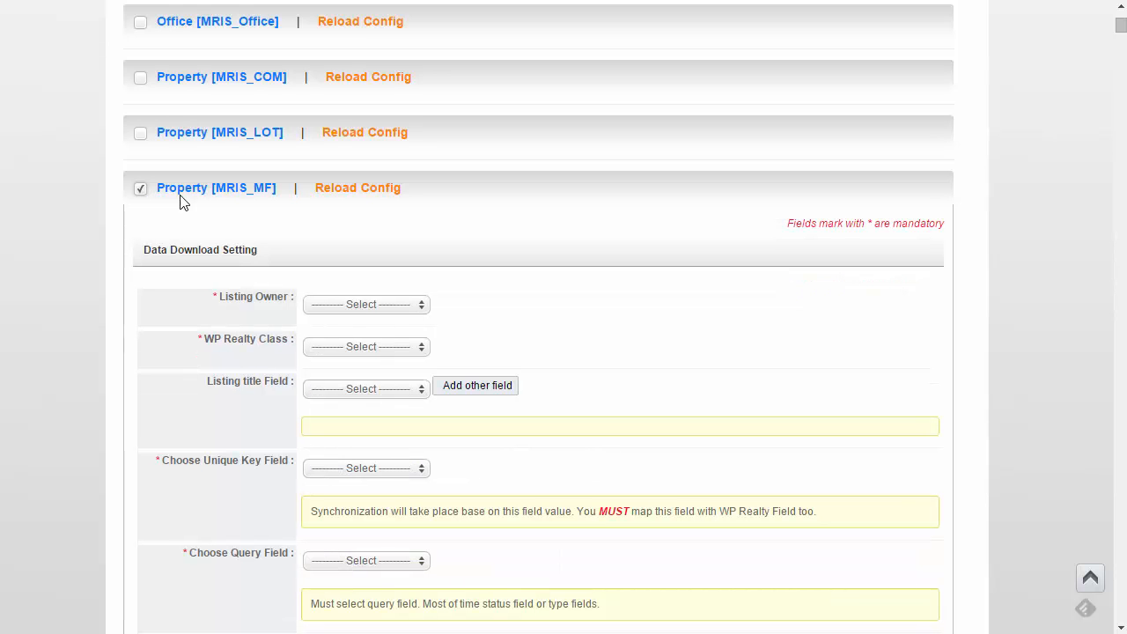
pyautogui.click(140, 191)
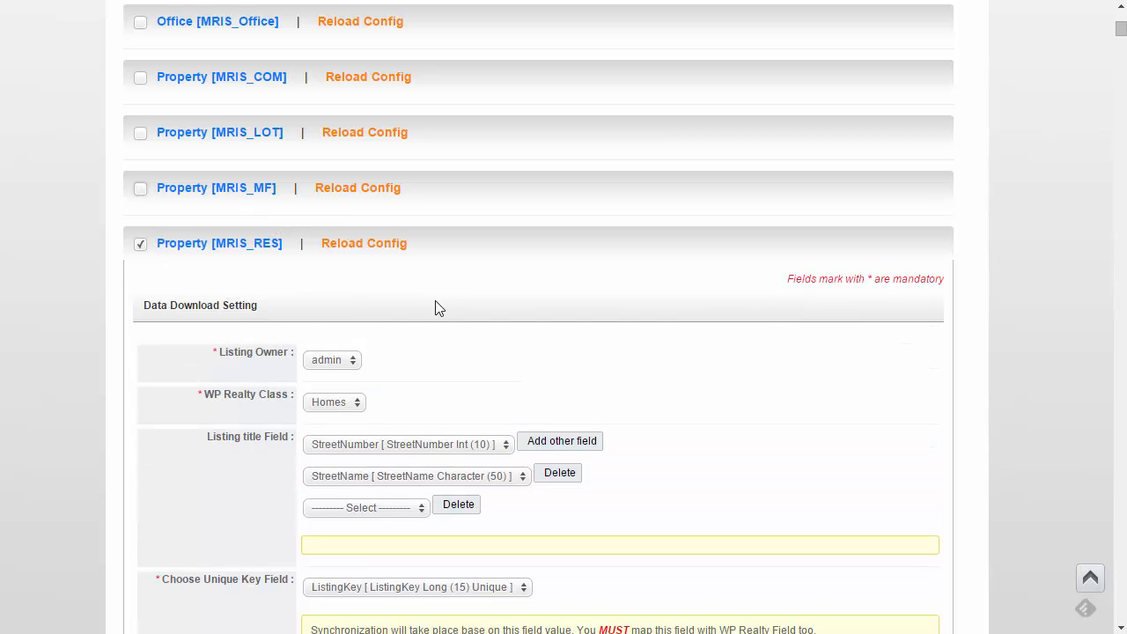
# Reload the Property [MRIS_RES] configuration and look through its list of RETS fields mapped to WP Realty fields.
pyautogui.click(385, 249)
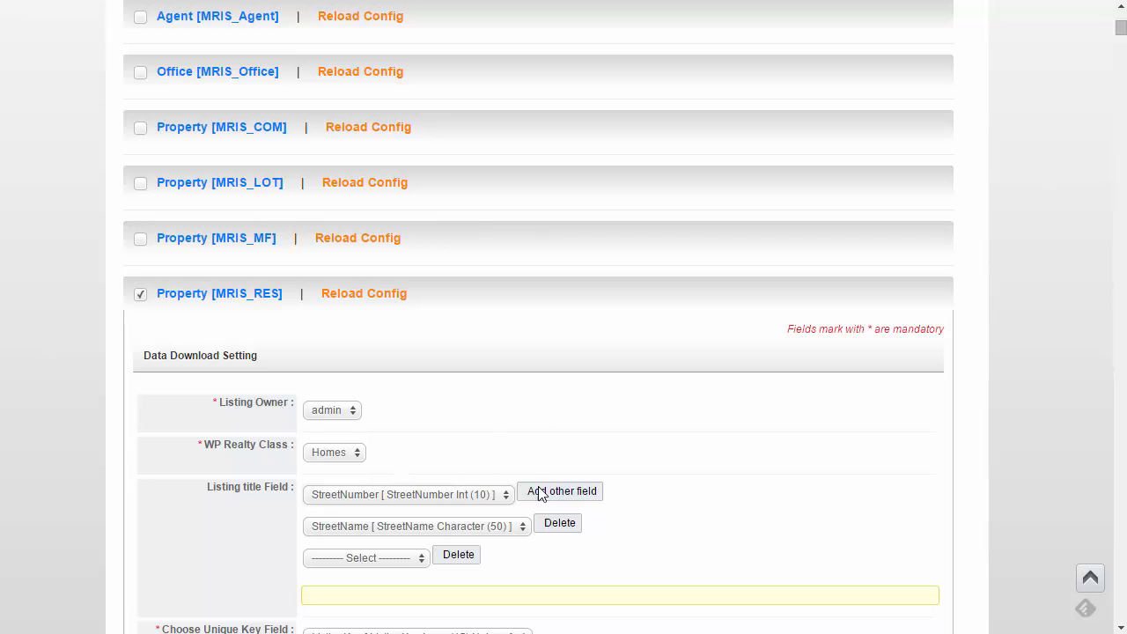
pyautogui.click(394, 303)
pyautogui.scroll(-9, 475, 380)
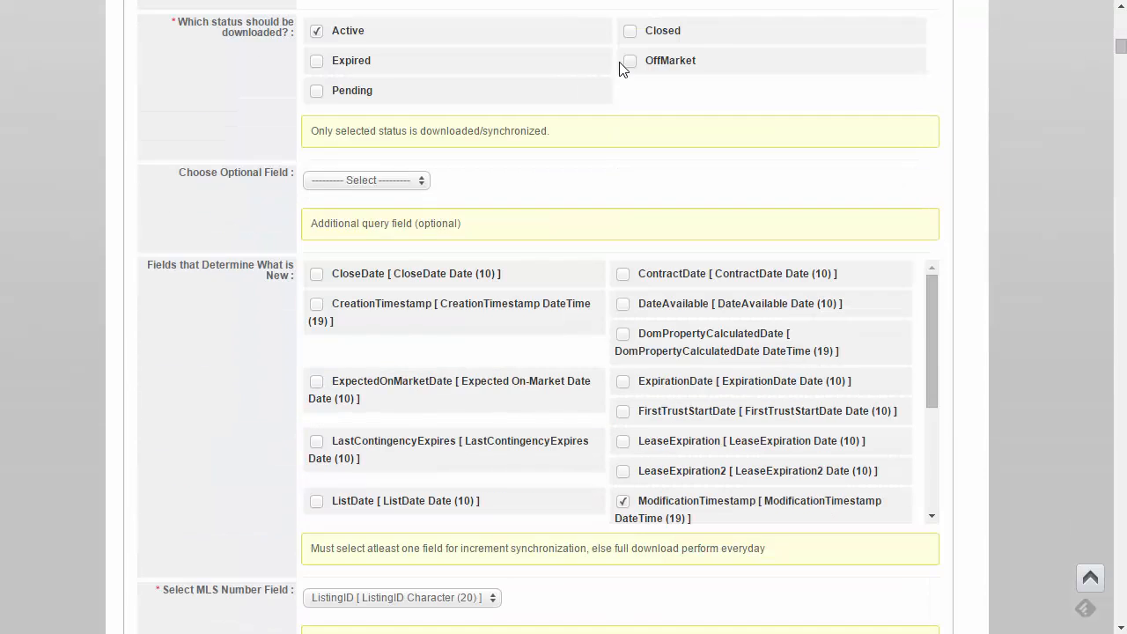
pyautogui.scroll(-15, 564, 355)
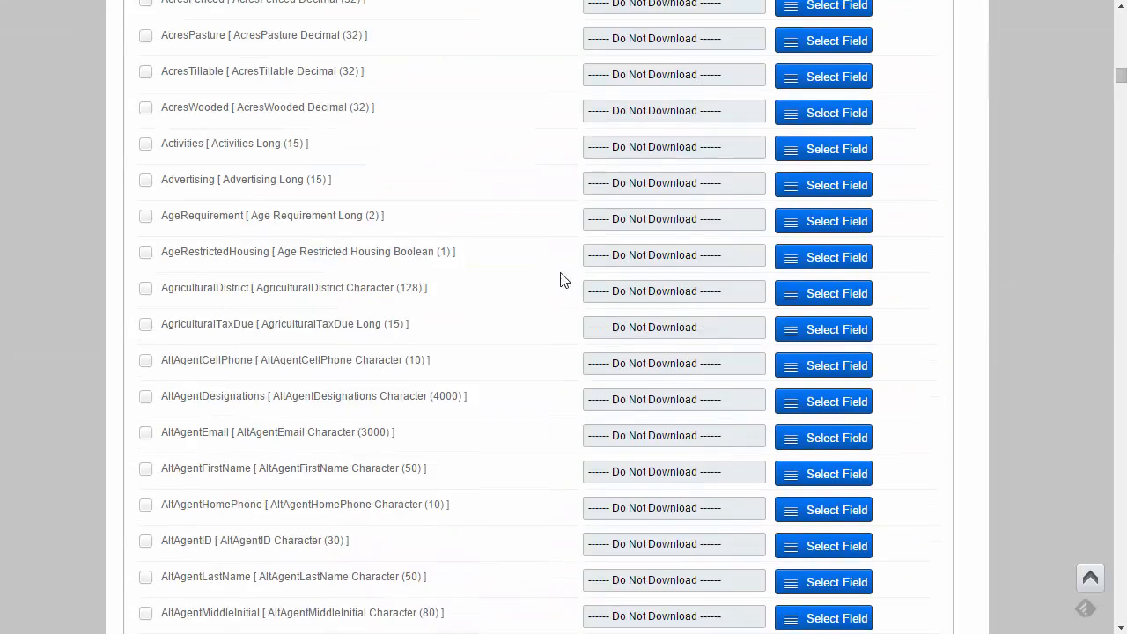
pyautogui.scroll(-15, 563, 279)
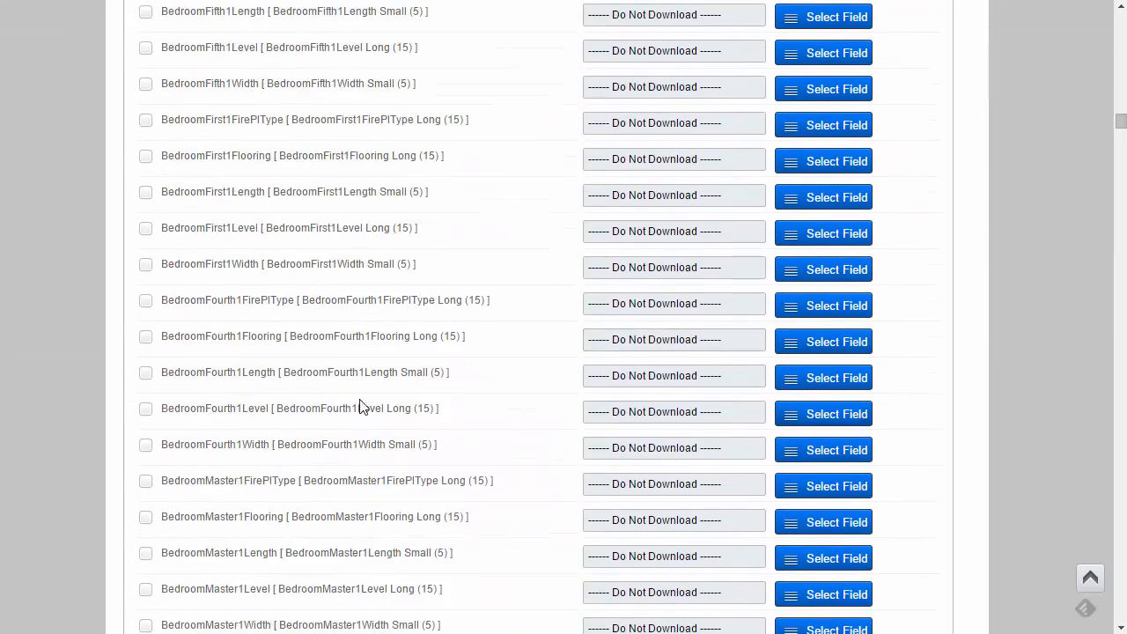
pyautogui.scroll(-11, 498, 448)
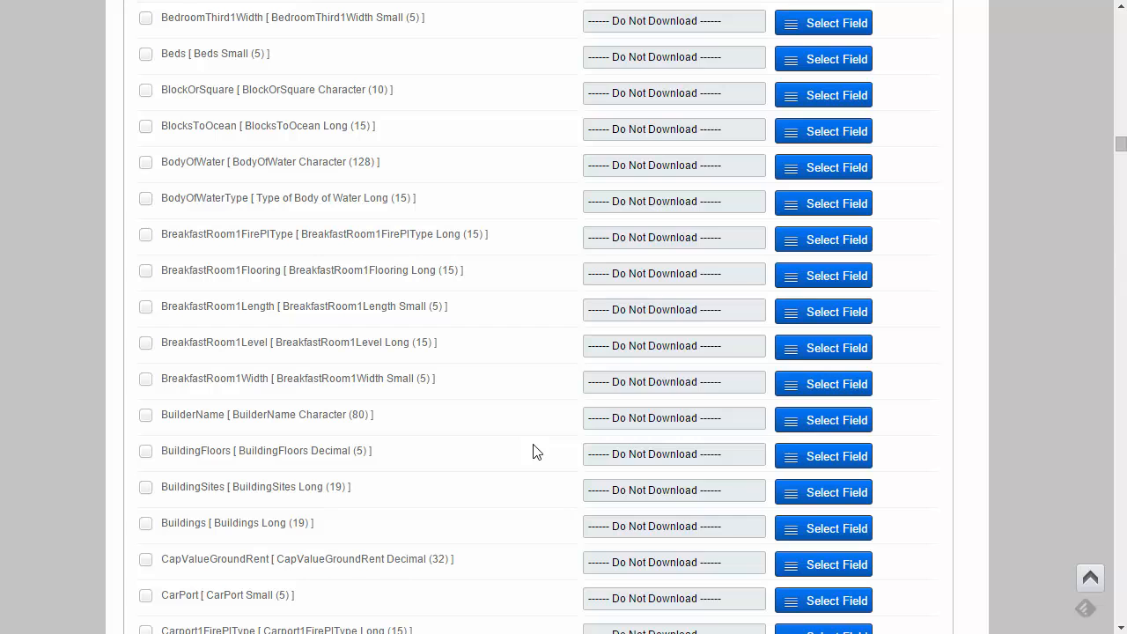
pyautogui.scroll(-15, 558, 435)
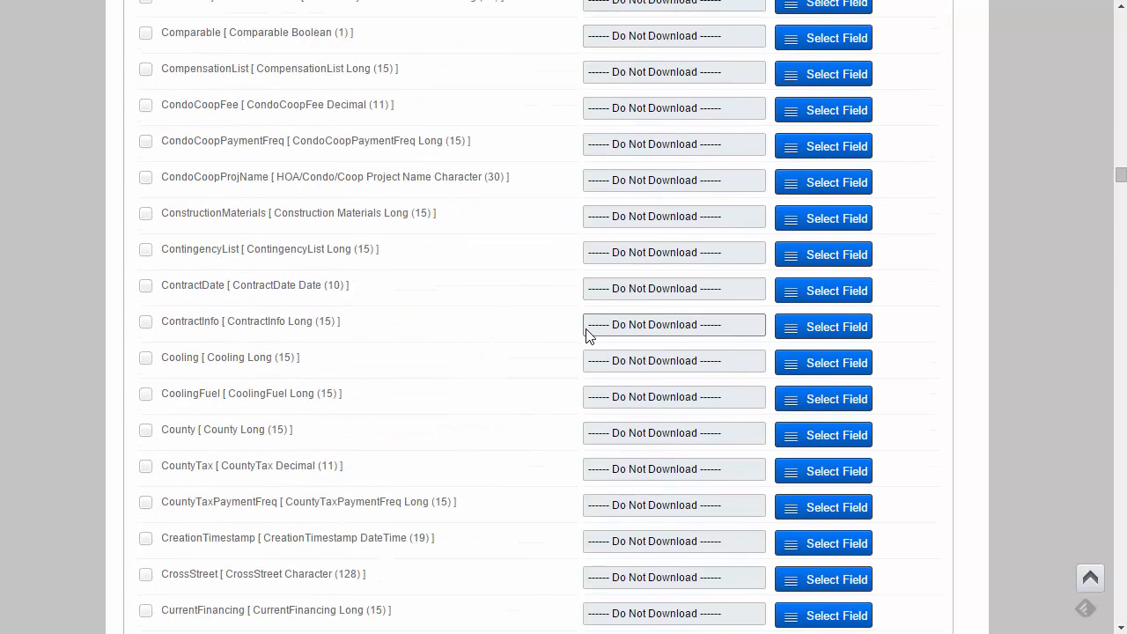
pyautogui.scroll(-20, 588, 333)
pyautogui.scroll(-20, 586, 339)
pyautogui.scroll(-20, 573, 344)
pyautogui.scroll(20, 571, 351)
pyautogui.scroll(20, 571, 351)
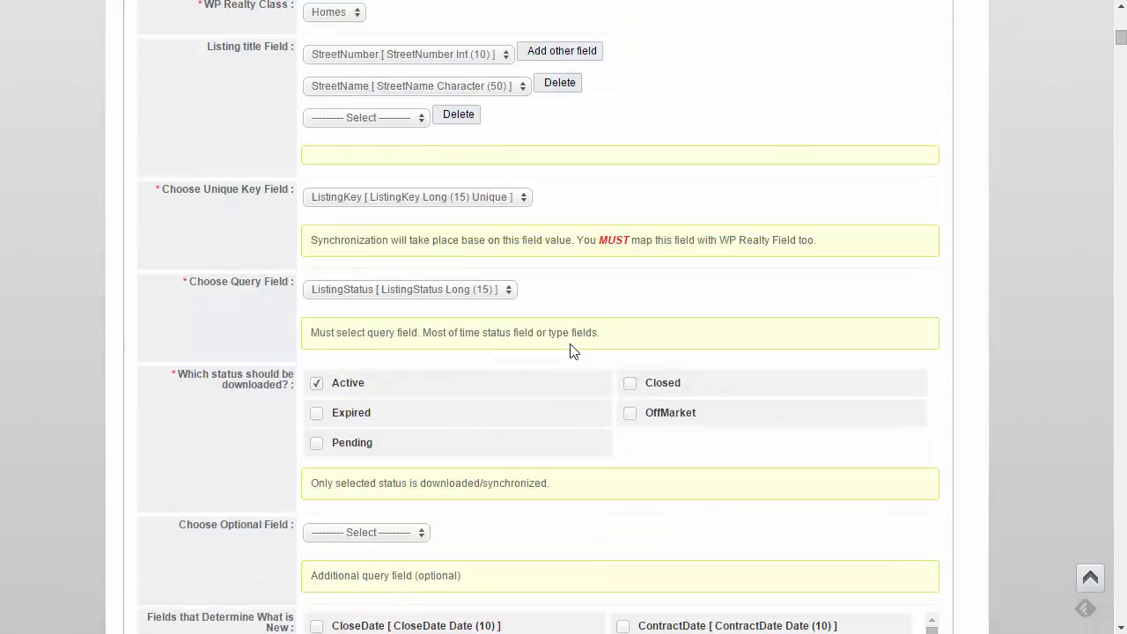
# Examine the Property [MRIS_RES] data download settings from Listing Owner through the status, date, photo and ZipCode fields to the field mapping.
pyautogui.scroll(-8, 118, 323)
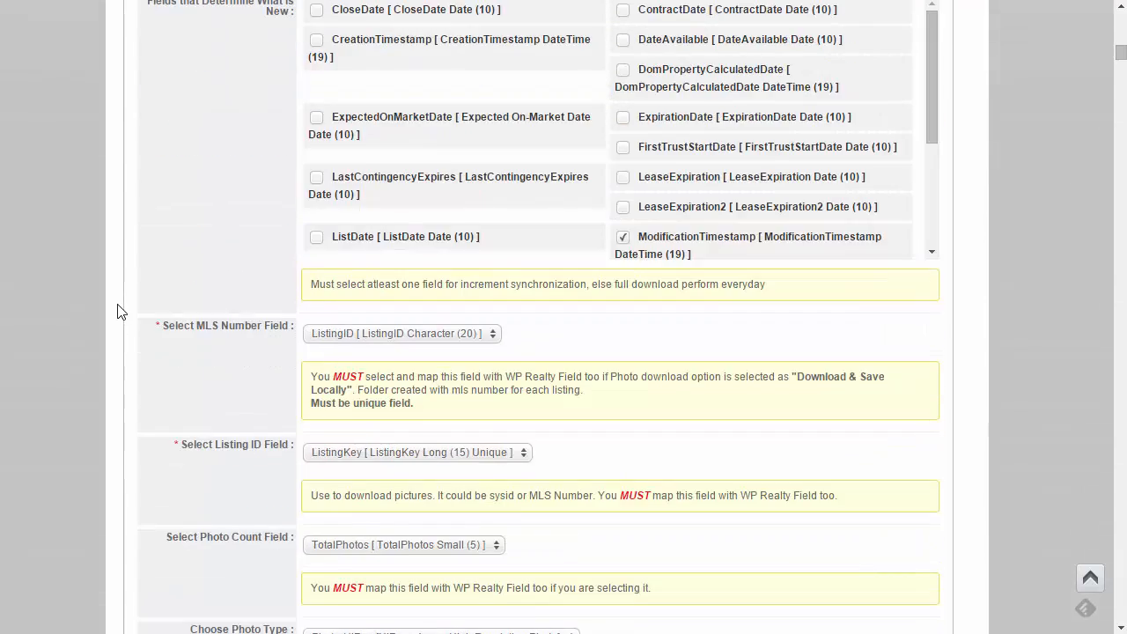
pyautogui.scroll(15, 118, 306)
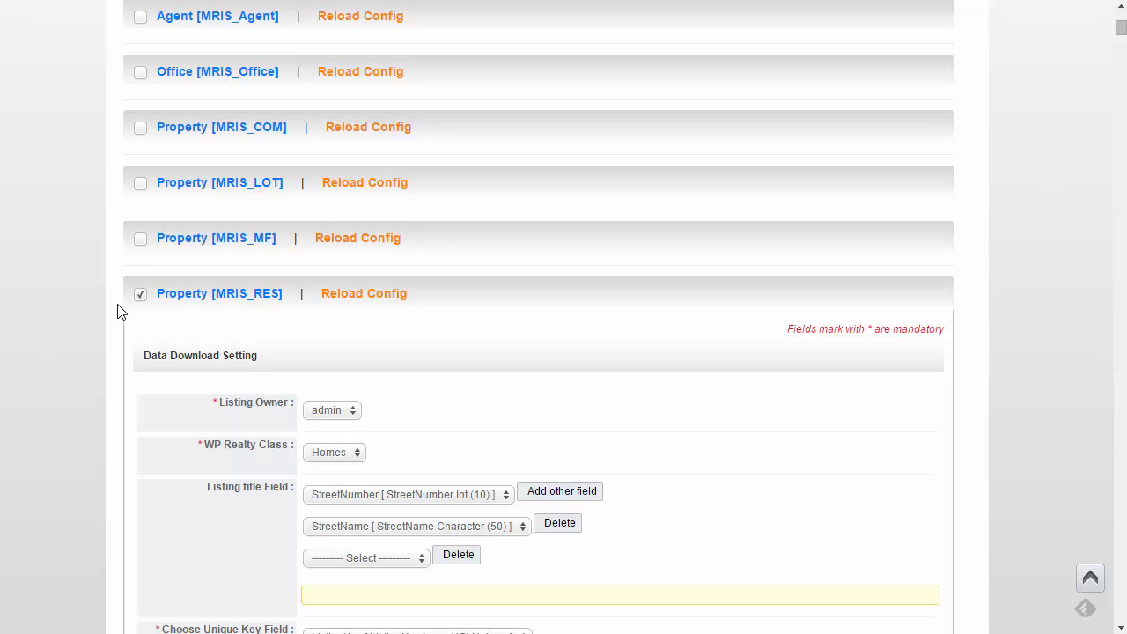
pyautogui.scroll(-1, 474, 370)
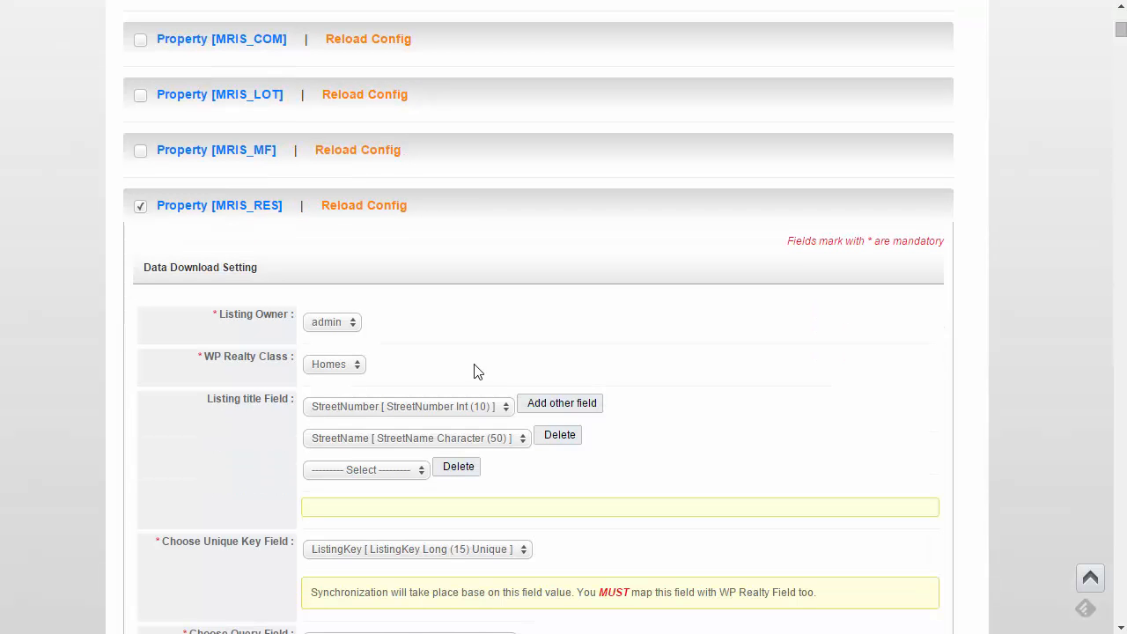
pyautogui.scroll(-1, 523, 342)
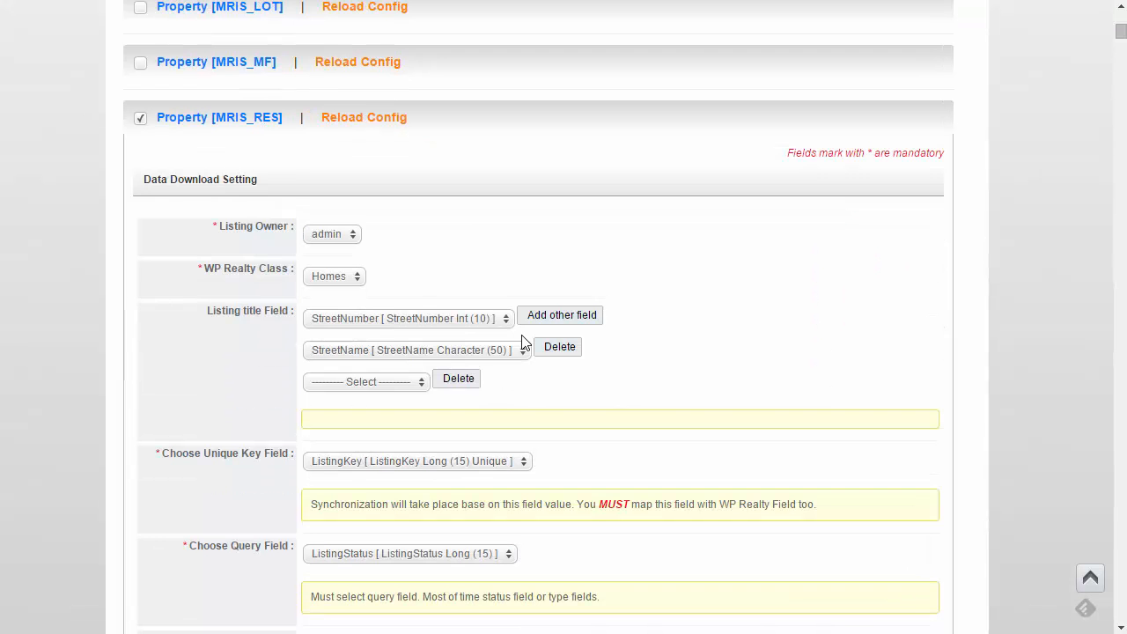
pyautogui.scroll(-1, 506, 339)
pyautogui.scroll(-4, 507, 339)
pyautogui.scroll(5, 506, 338)
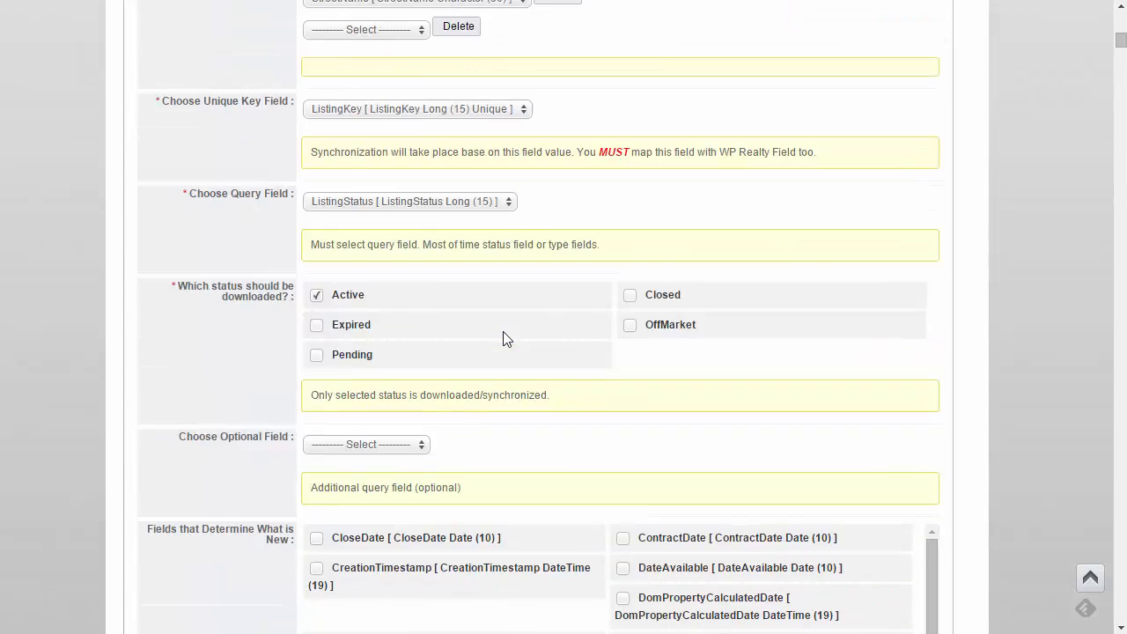
pyautogui.scroll(-4, 506, 339)
pyautogui.scroll(-8, 506, 339)
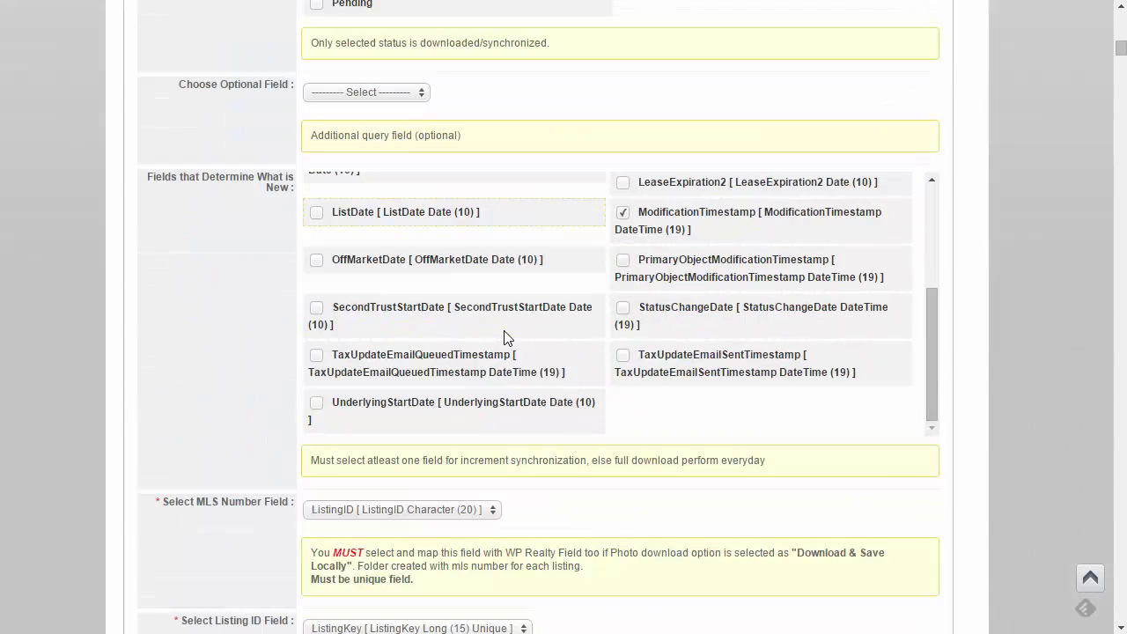
pyautogui.scroll(-3, 221, 312)
pyautogui.scroll(12, 221, 312)
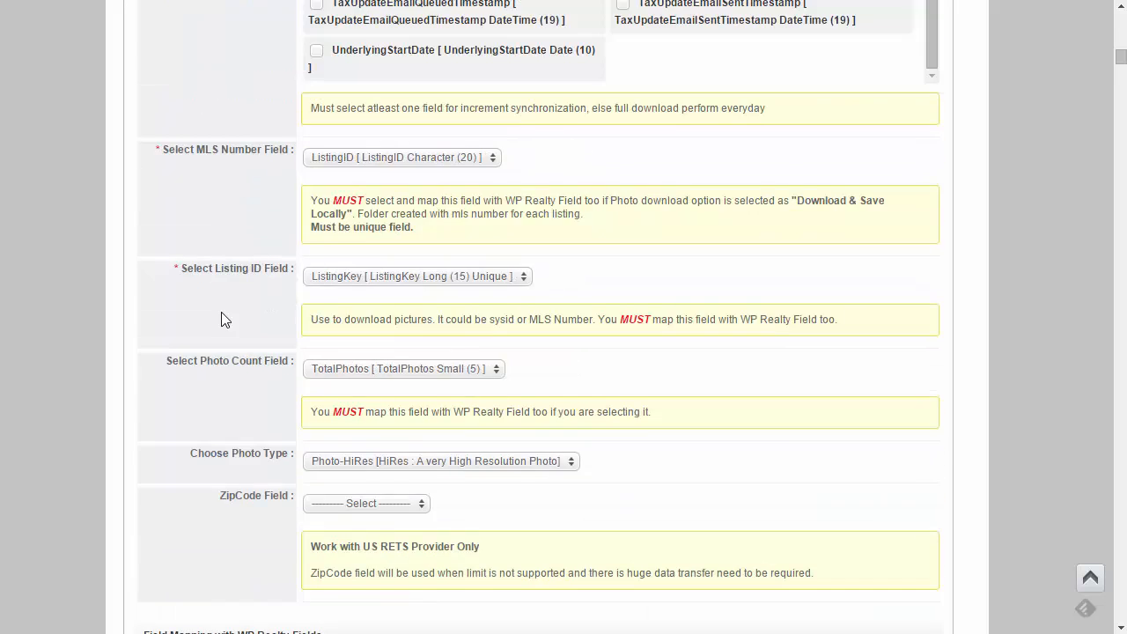
pyautogui.scroll(-1, 188, 280)
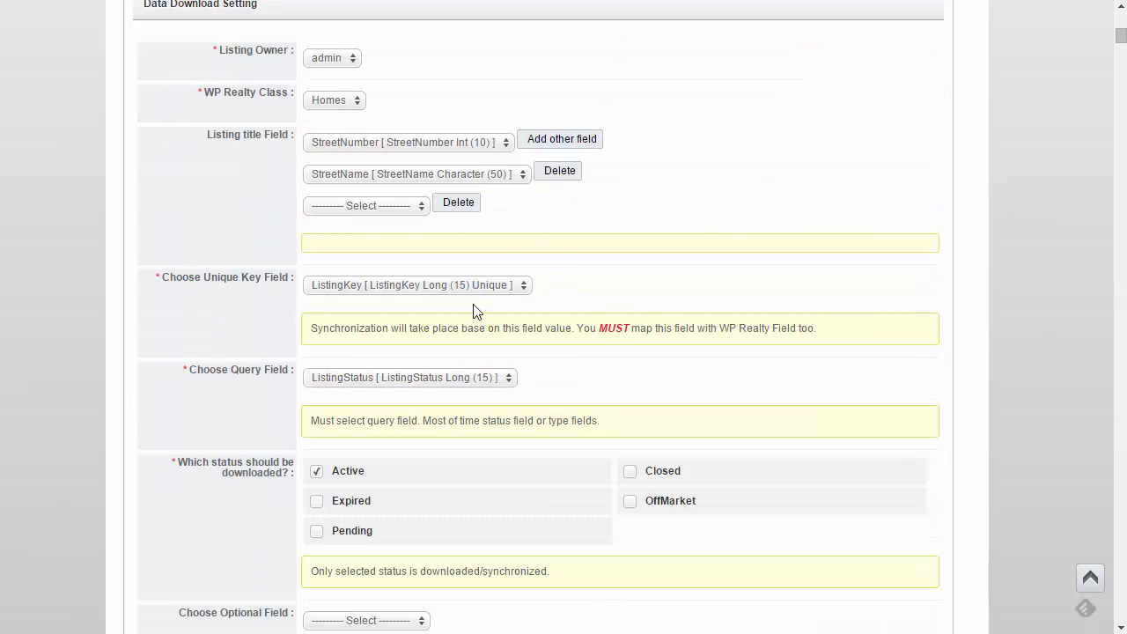
pyautogui.scroll(-4, 644, 485)
pyautogui.scroll(-2, 662, 295)
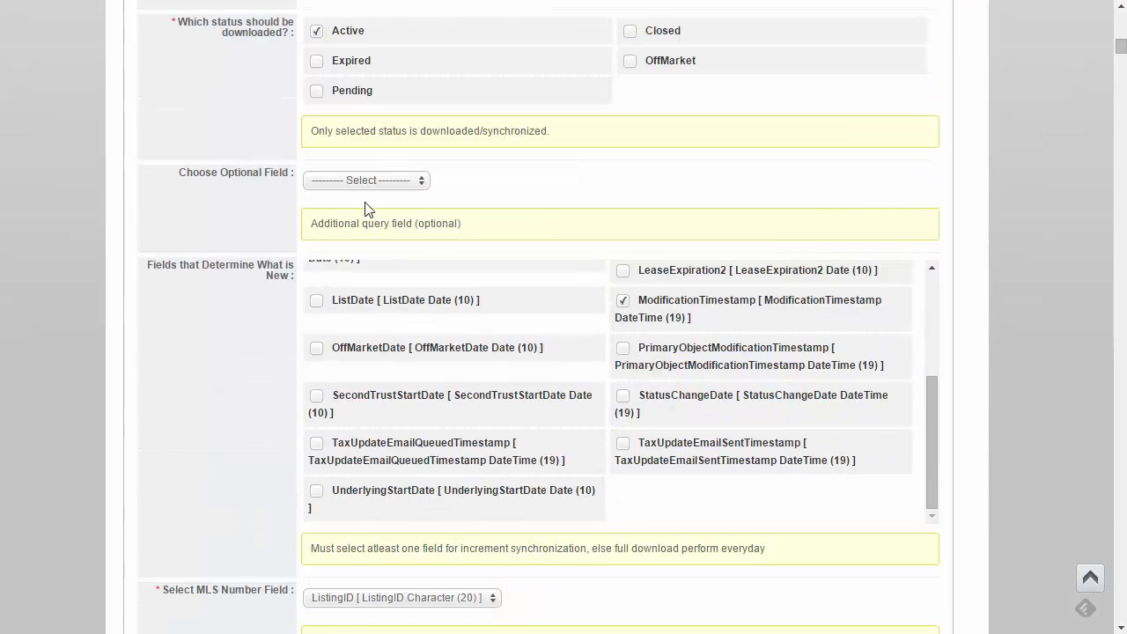
pyautogui.scroll(-4, 210, 248)
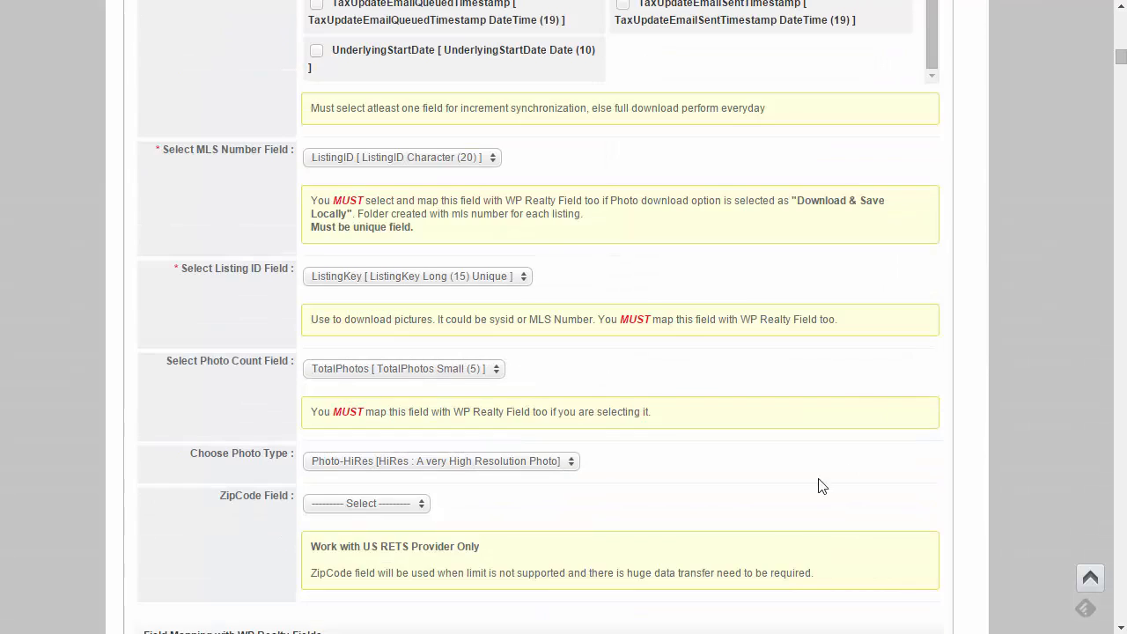
pyautogui.scroll(-4, 760, 528)
pyautogui.scroll(1, 745, 493)
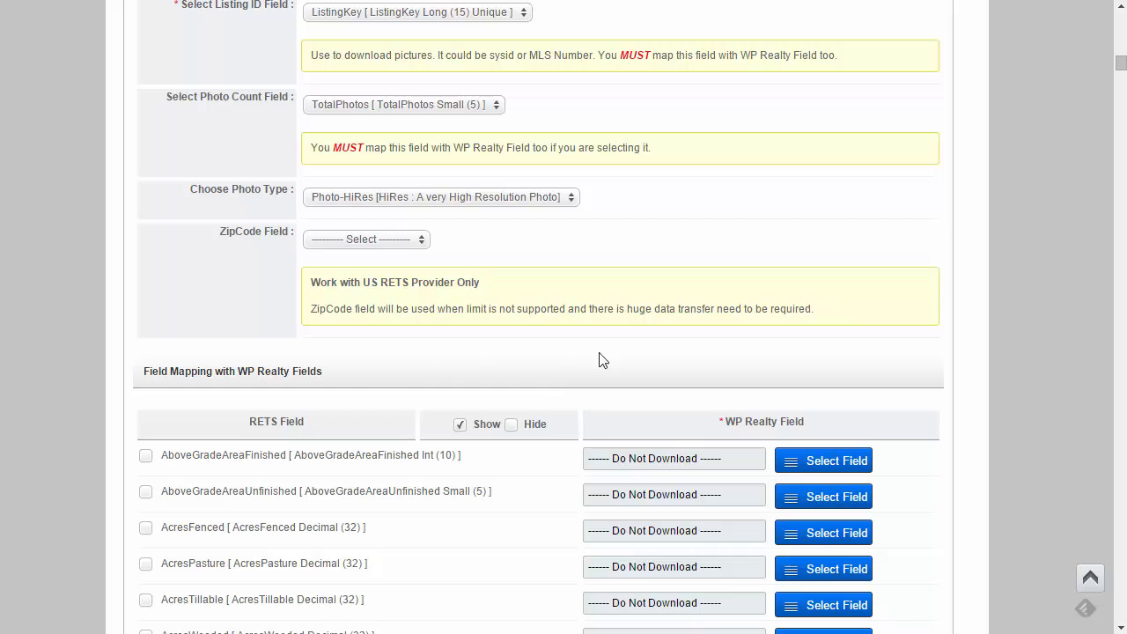
# Check the Listing Owner options for Property [MRIS_RES] and choose Homes as the WP Realty Class.
pyautogui.scroll(6, 604, 361)
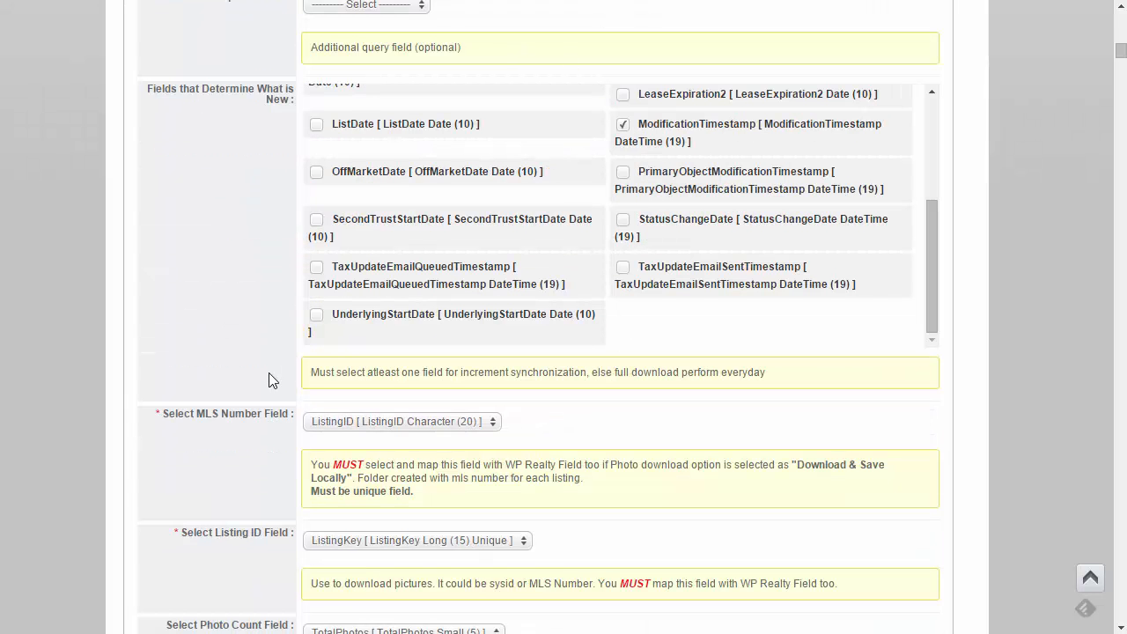
pyautogui.scroll(7, 269, 375)
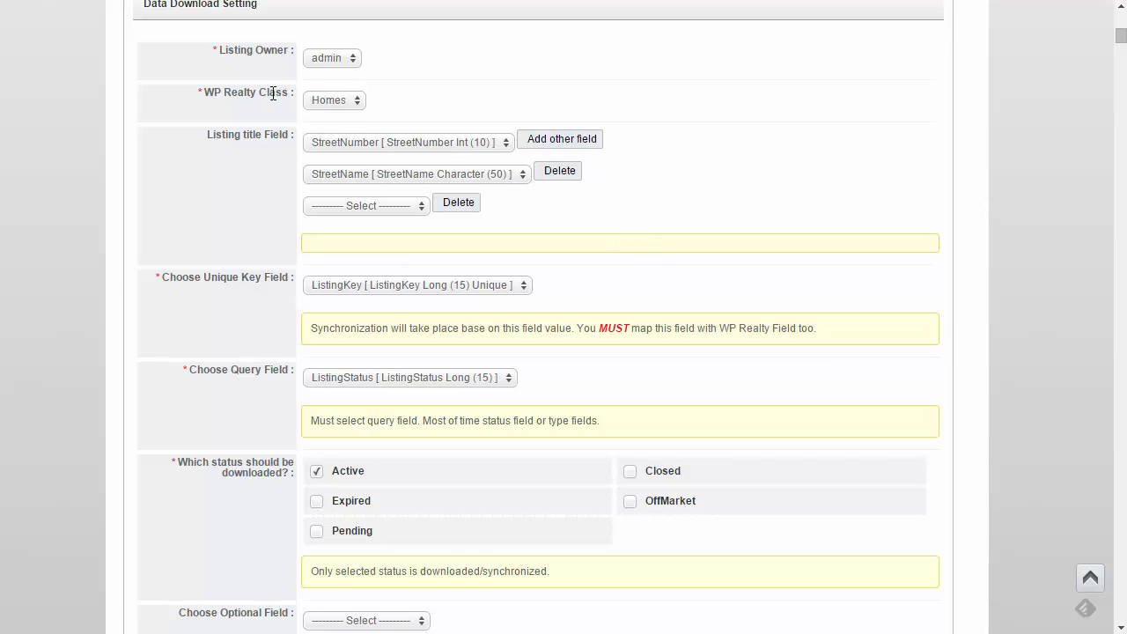
pyautogui.scroll(1, 402, 85)
pyautogui.click(350, 148)
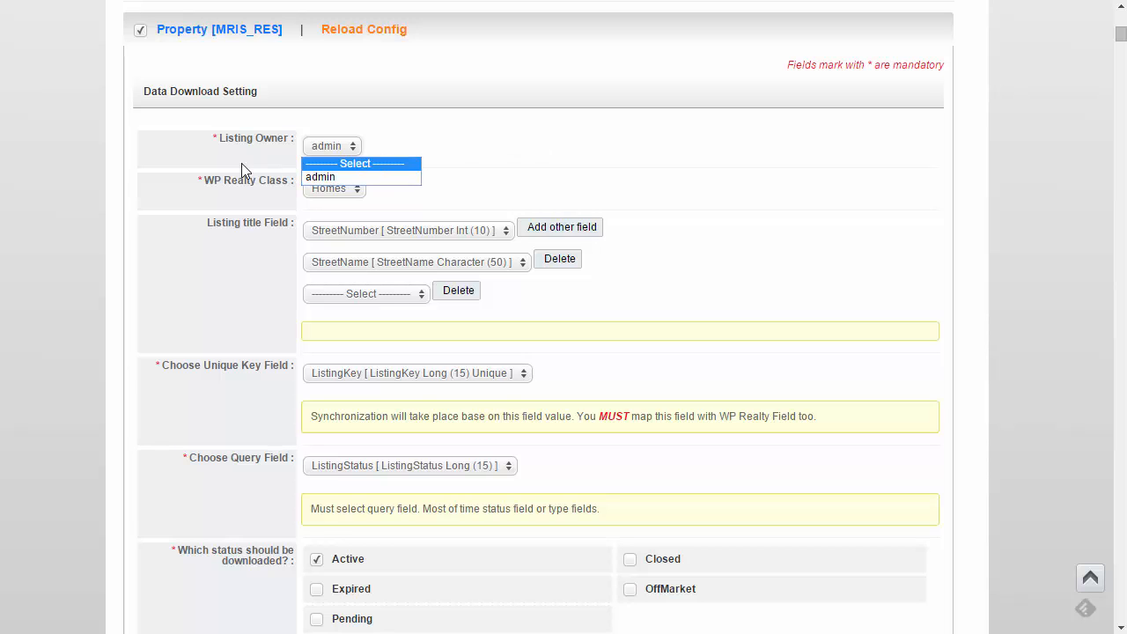
pyautogui.click(486, 171)
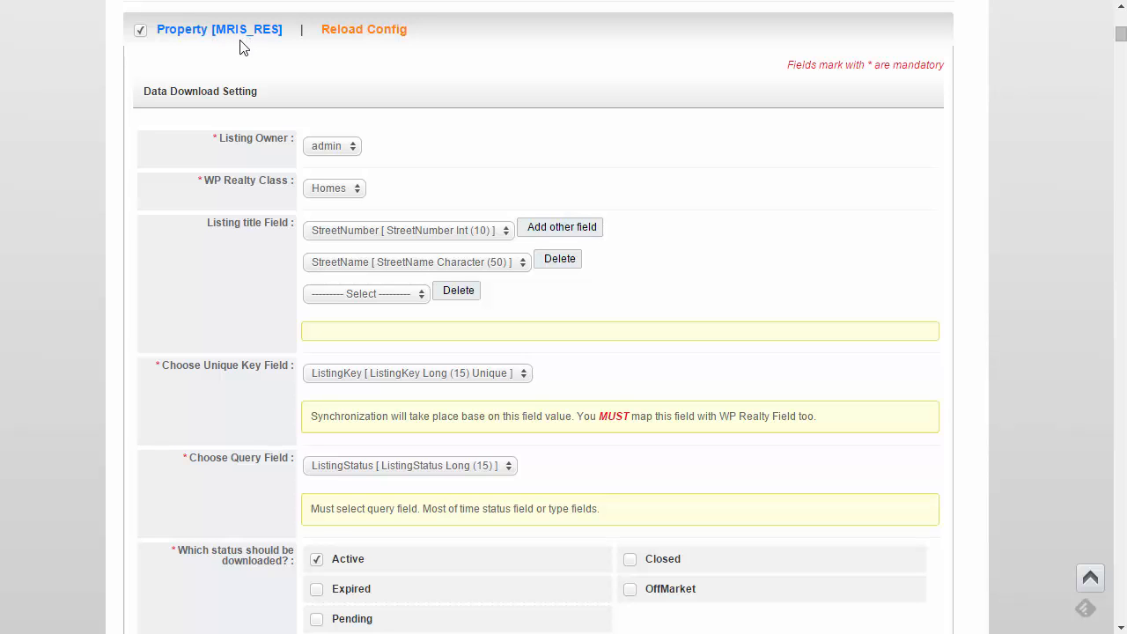
pyautogui.click(342, 195)
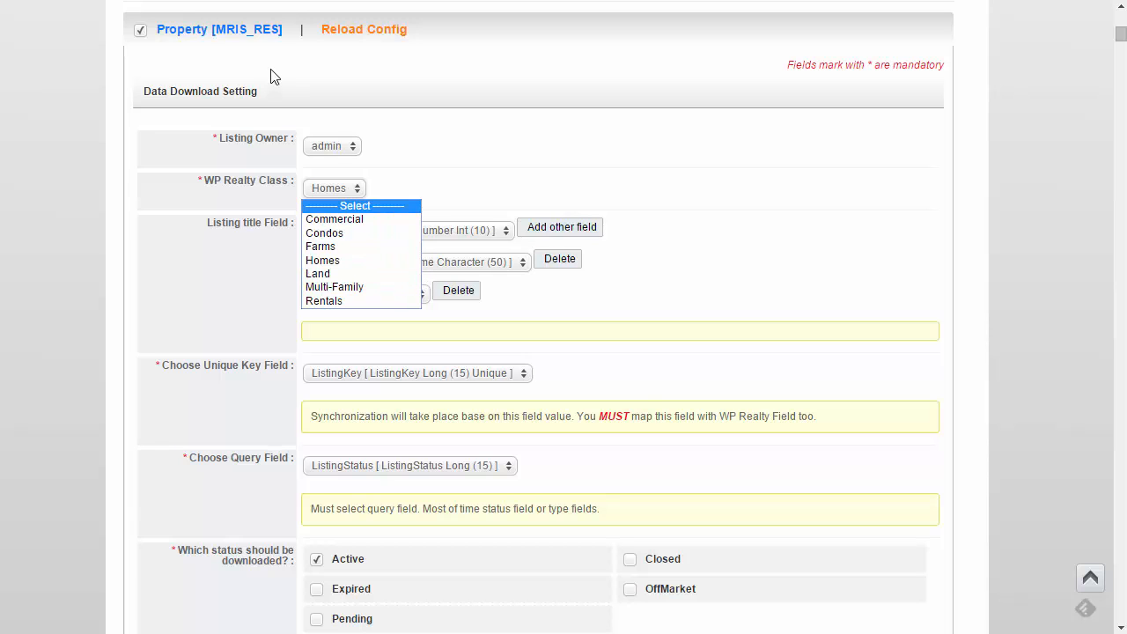
pyautogui.click(346, 260)
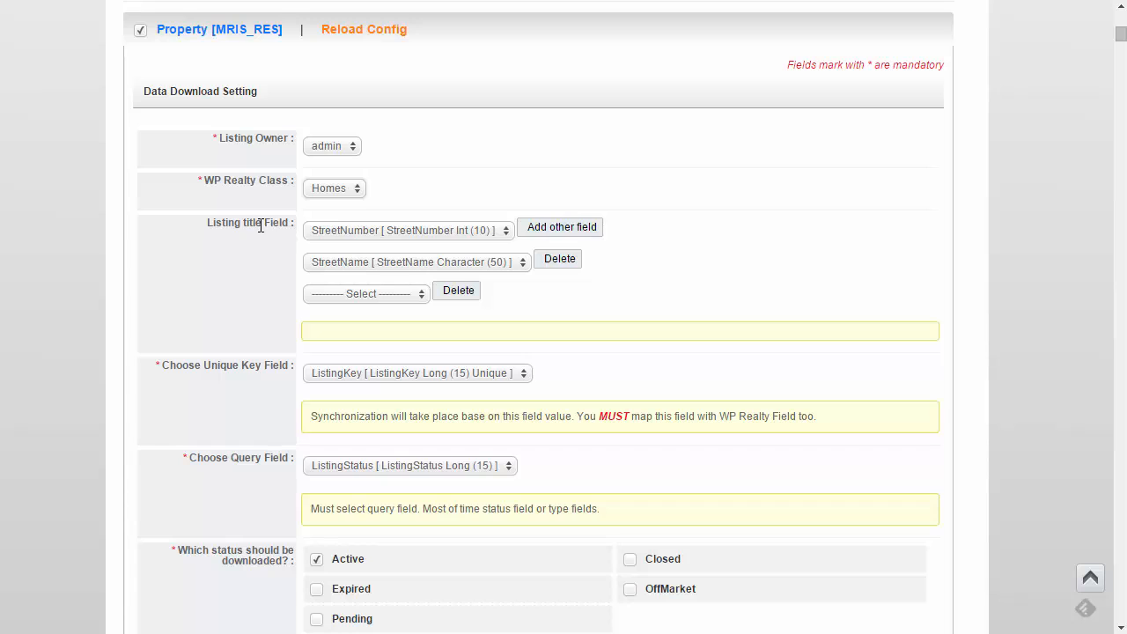
# Look through the RETS fields available for the first Listing title Field for one holding the address.
pyautogui.scroll(-1, 236, 220)
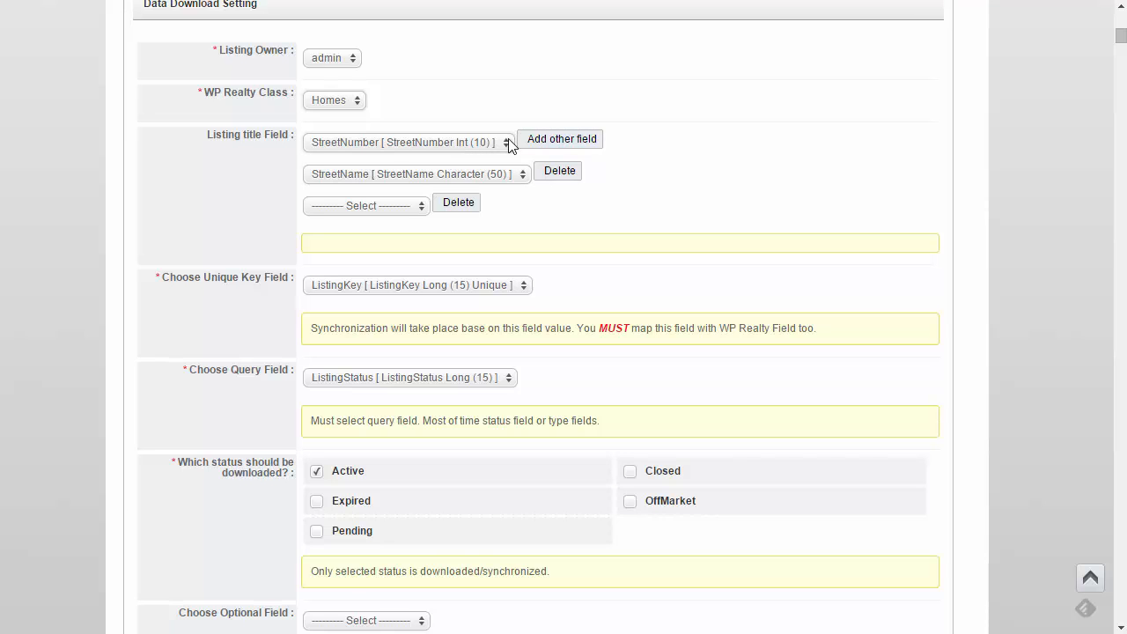
pyautogui.click(416, 150)
pyautogui.scroll(15, 409, 256)
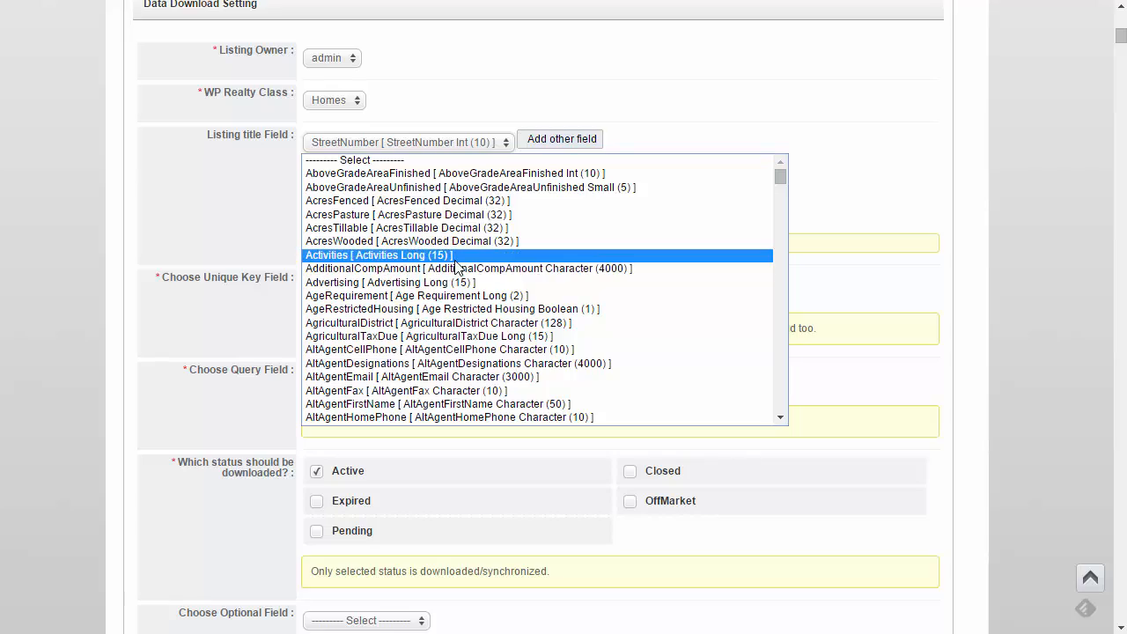
pyautogui.scroll(-20, 456, 266)
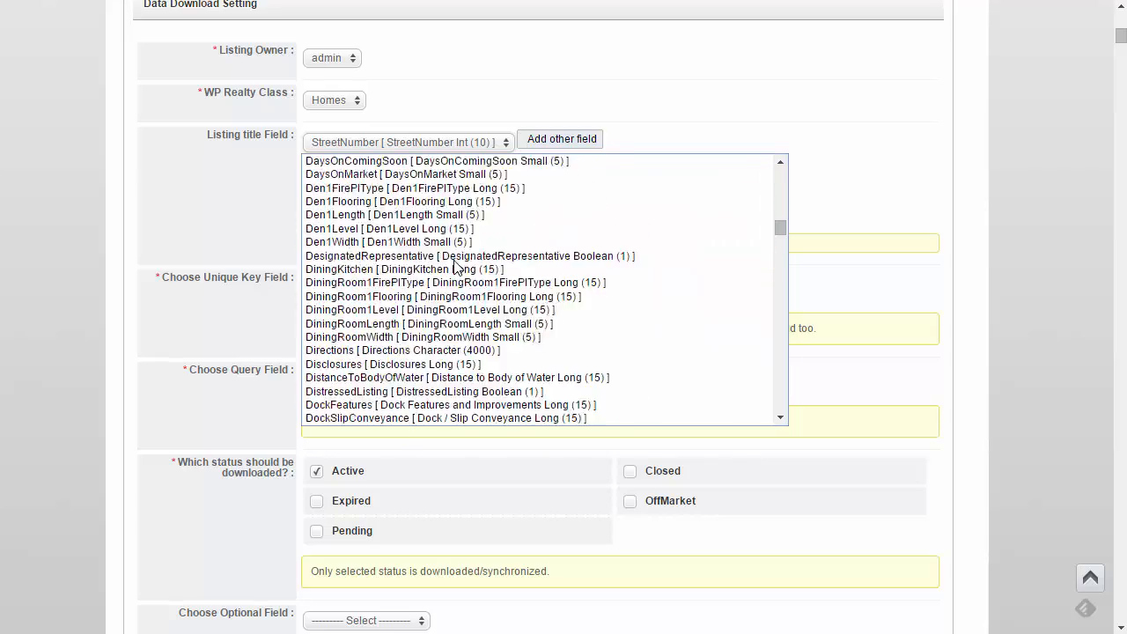
pyautogui.scroll(-15, 456, 266)
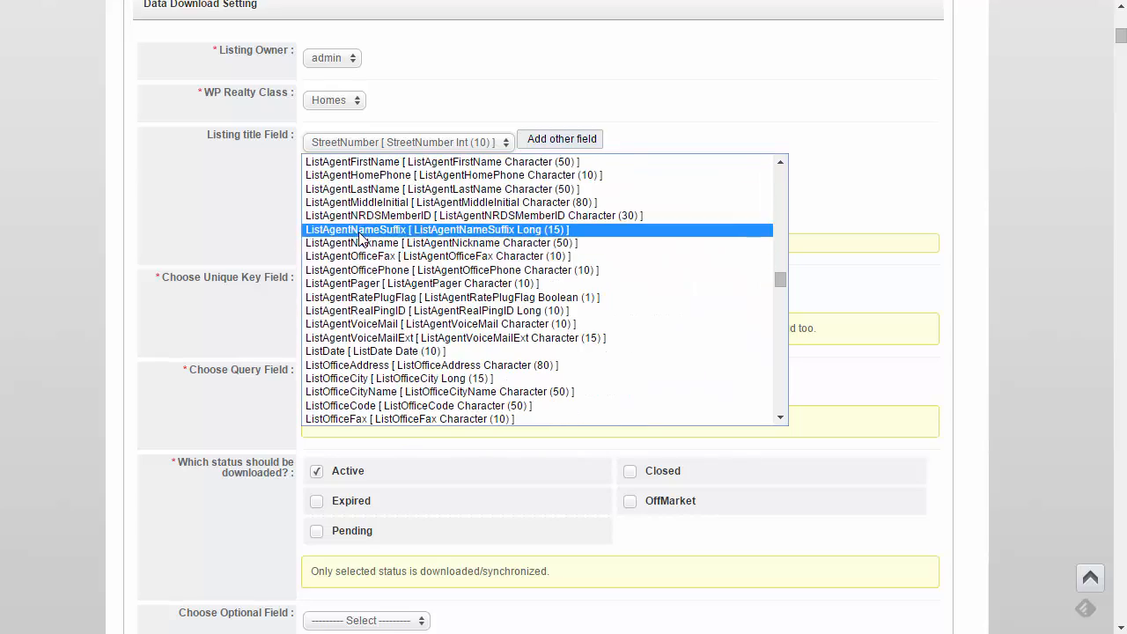
pyautogui.scroll(3, 364, 237)
pyautogui.scroll(-4, 363, 238)
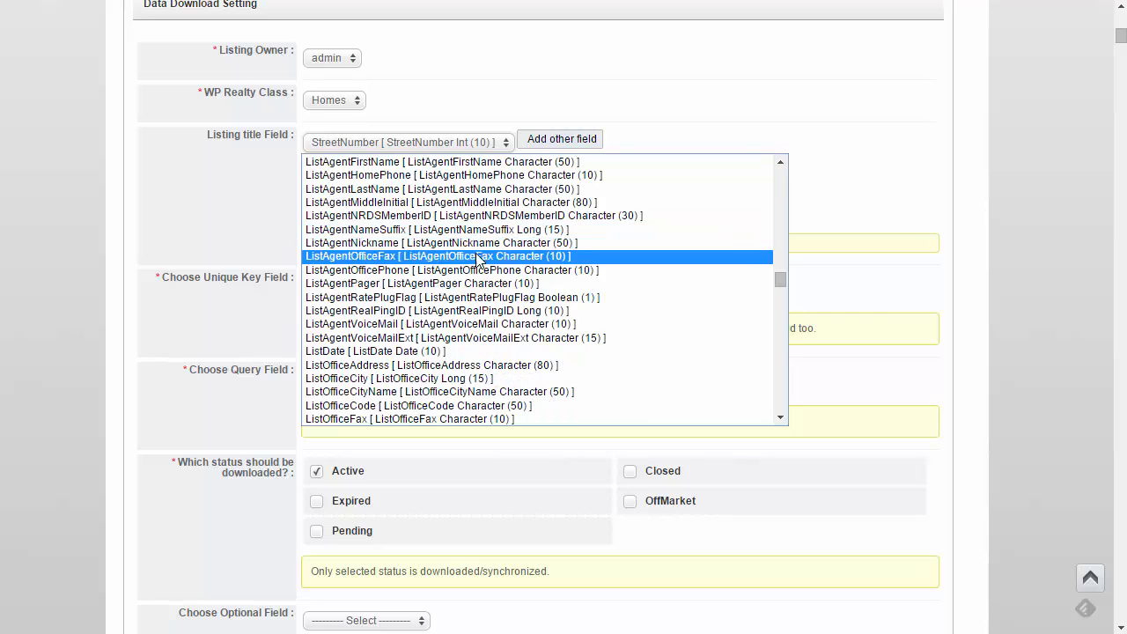
pyautogui.scroll(-20, 380, 294)
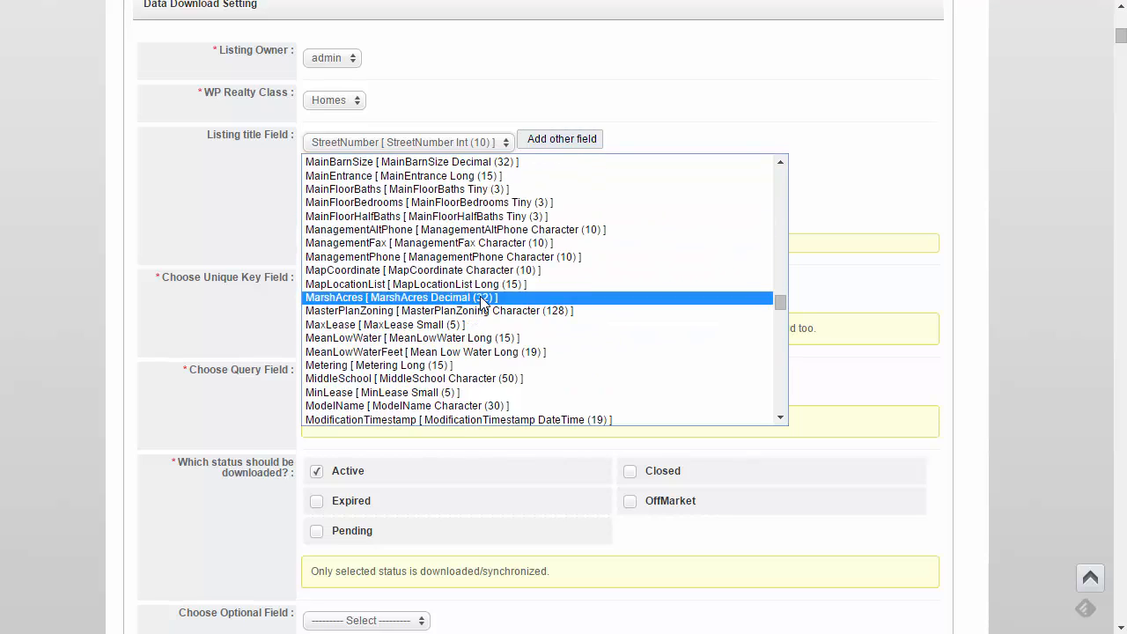
pyautogui.scroll(-12, 482, 304)
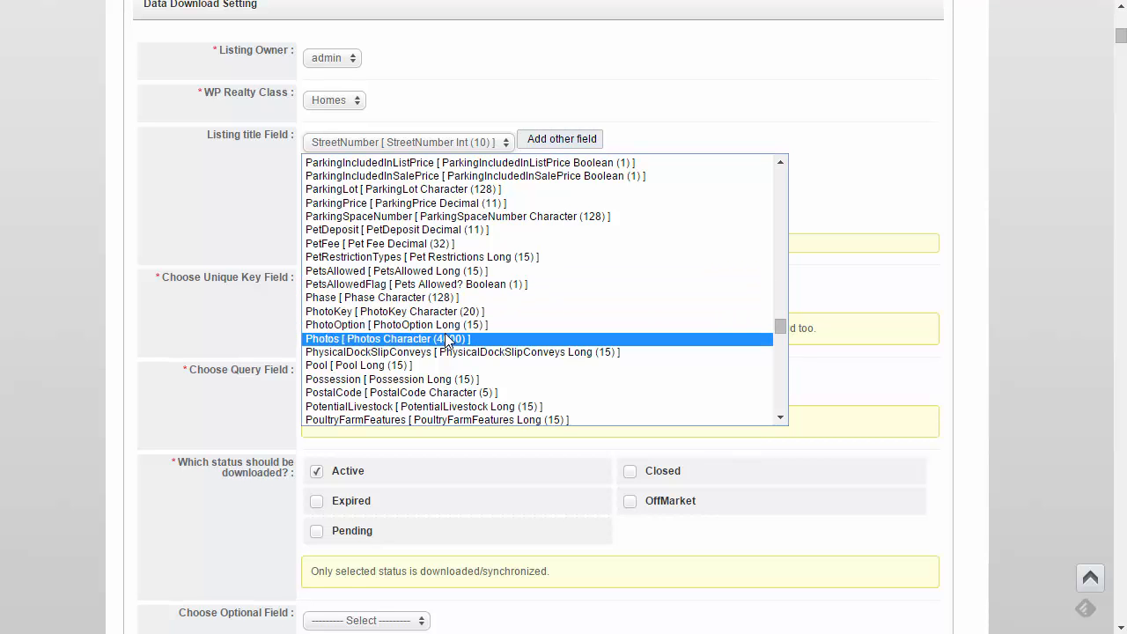
pyautogui.scroll(20, 446, 343)
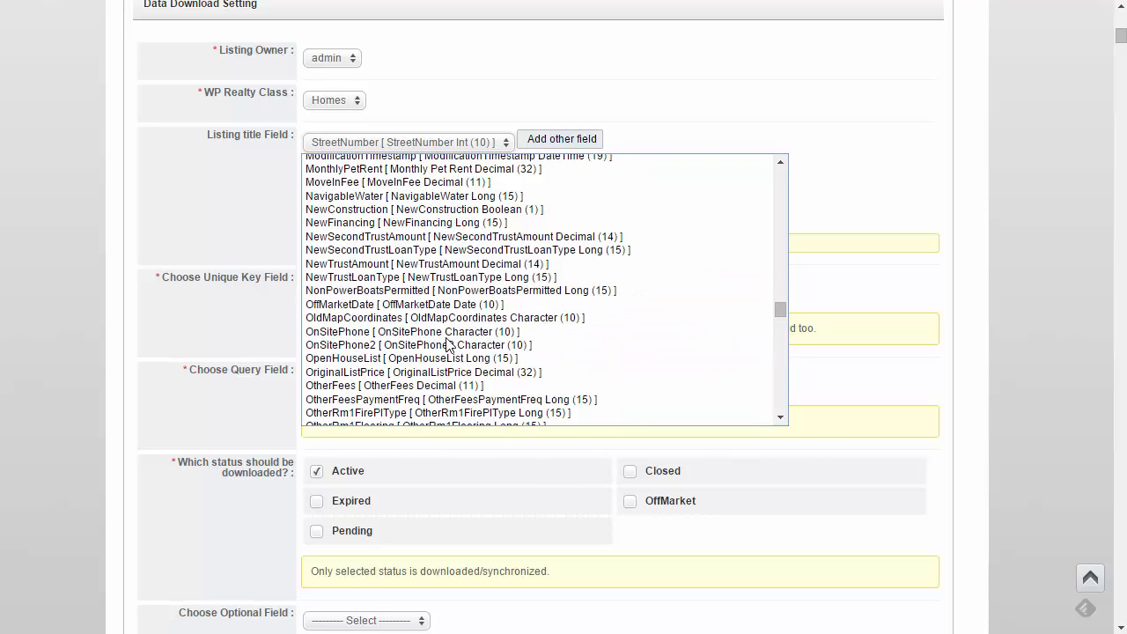
pyautogui.scroll(15, 446, 344)
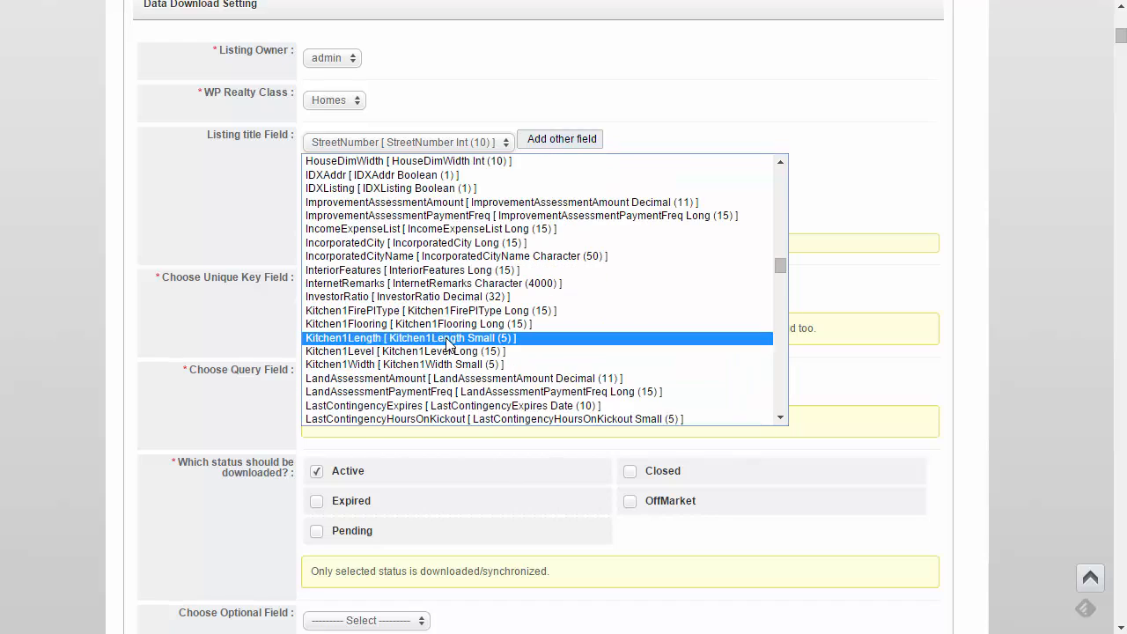
pyautogui.scroll(-8, 446, 343)
pyautogui.scroll(12, 446, 343)
pyautogui.scroll(4, 446, 338)
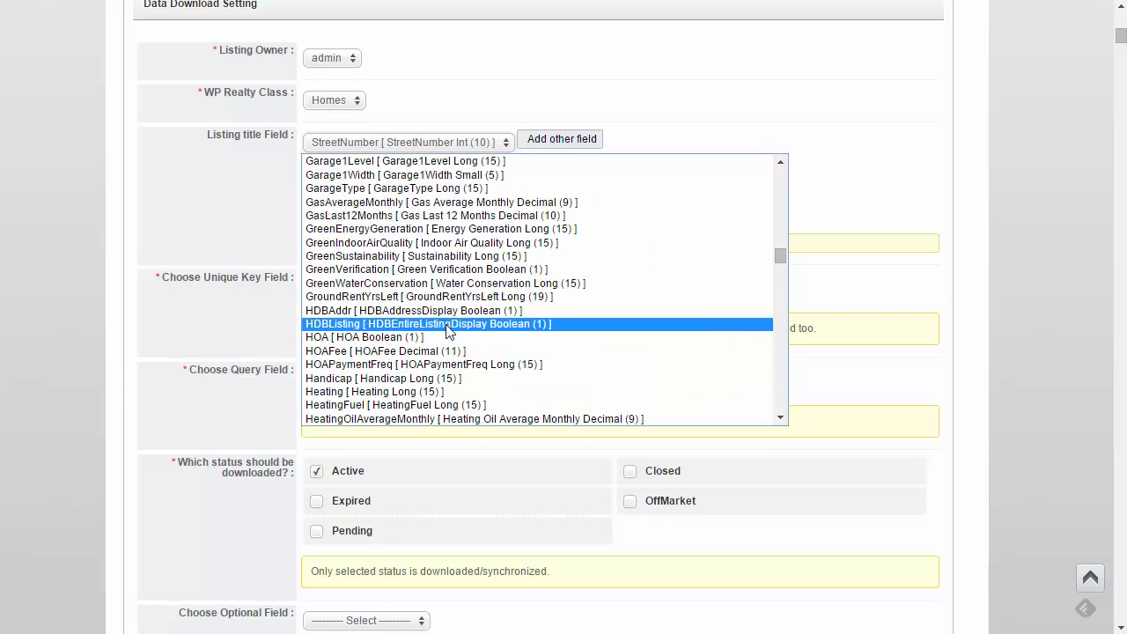
pyautogui.moveTo(777, 254); pyautogui.dragTo(749, 258)
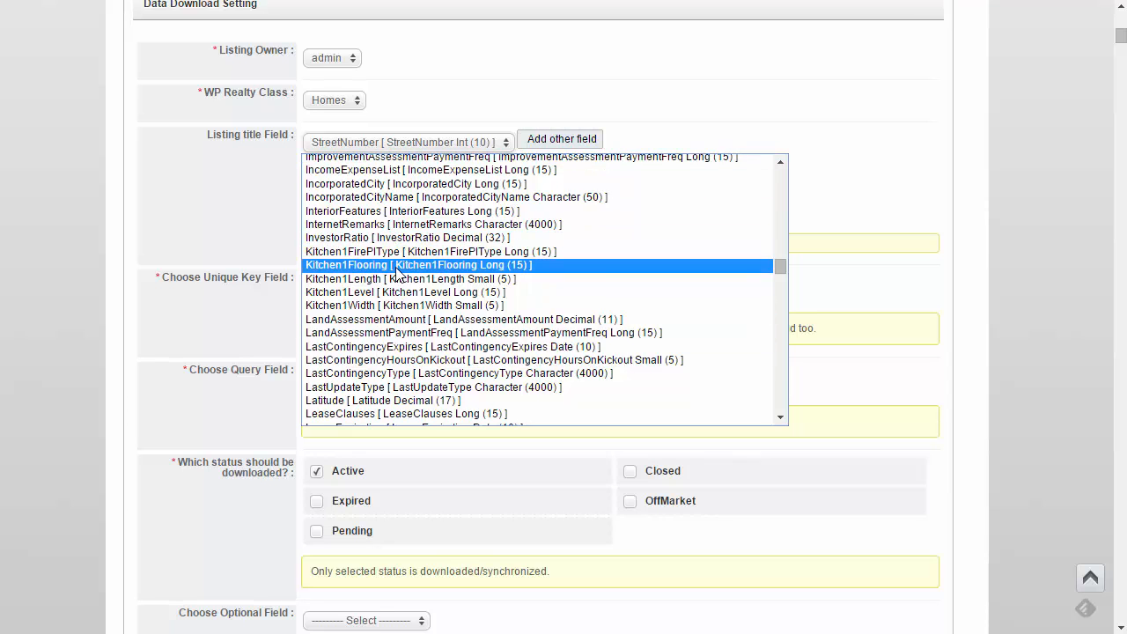
# Search the page for "address" and go through the matches to the FullStreetAddress field.
pyautogui.hotkey('ctrl', 'f')
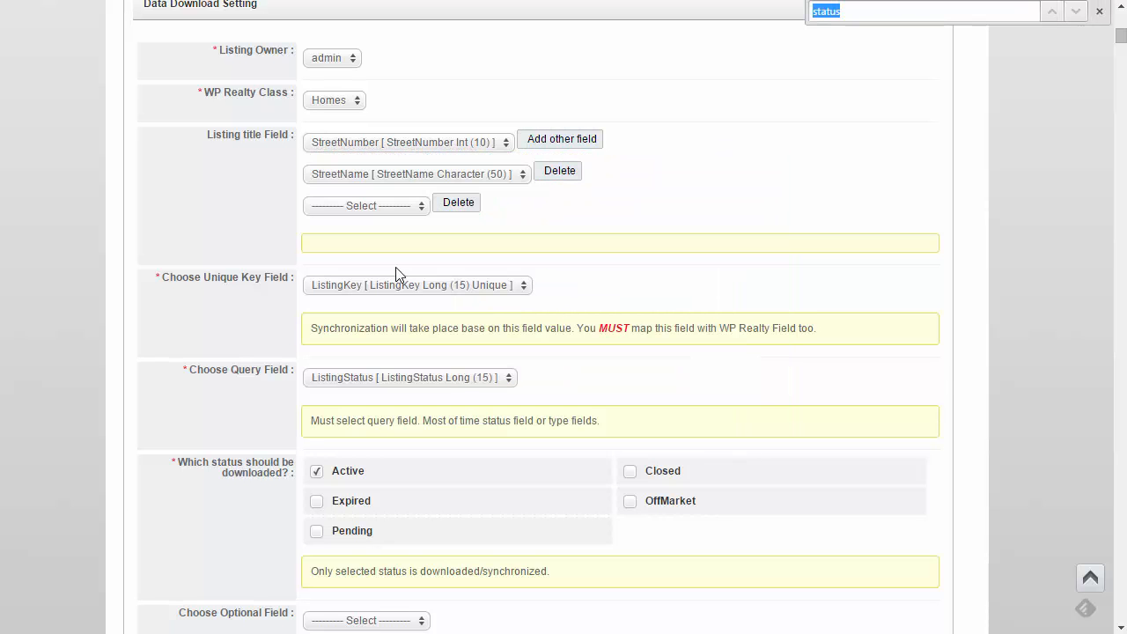
pyautogui.write('address')
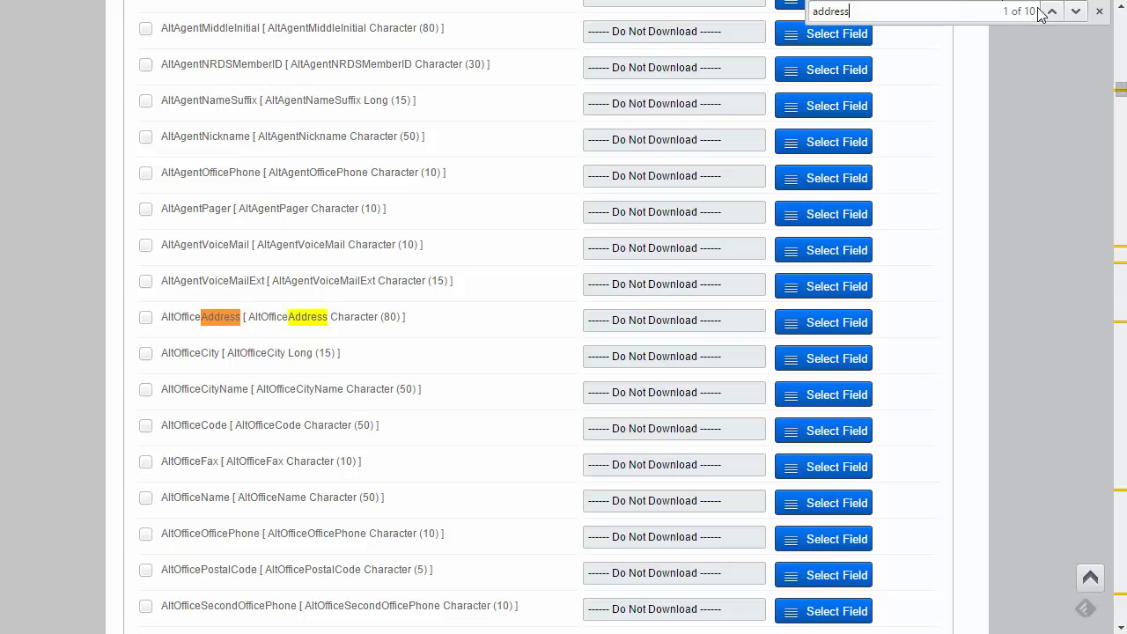
pyautogui.click(1074, 12)
pyautogui.click(1075, 11)
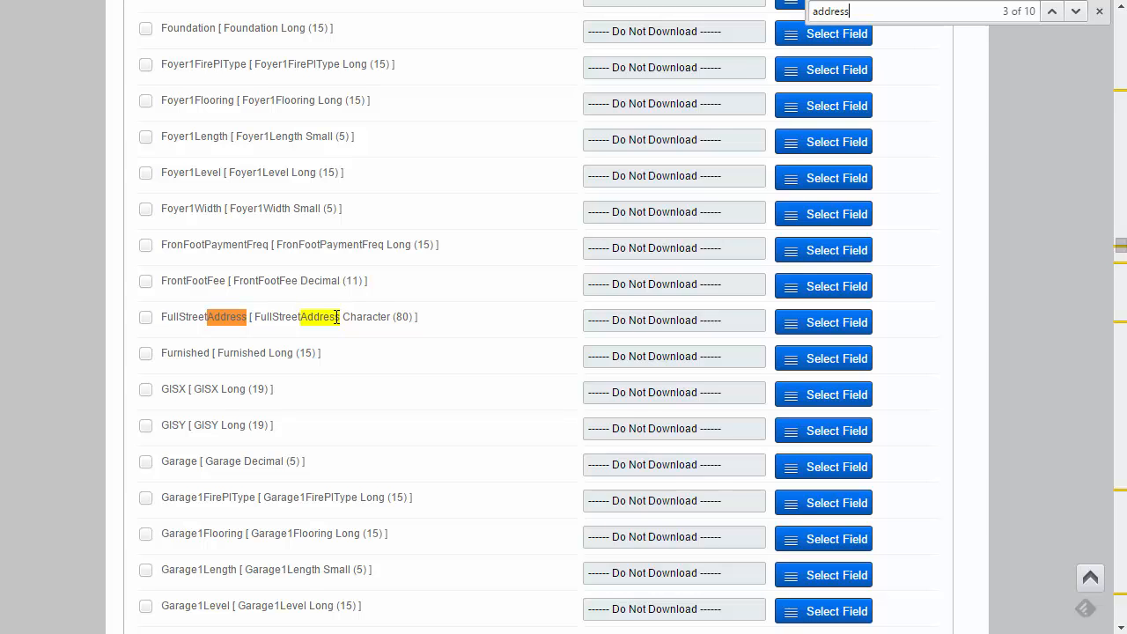
# Set the first Listing title Field of Property [MRIS_RES] to FullStreetAddress.
pyautogui.scroll(5, 788, 384)
pyautogui.scroll(15, 787, 387)
pyautogui.scroll(-4, 784, 387)
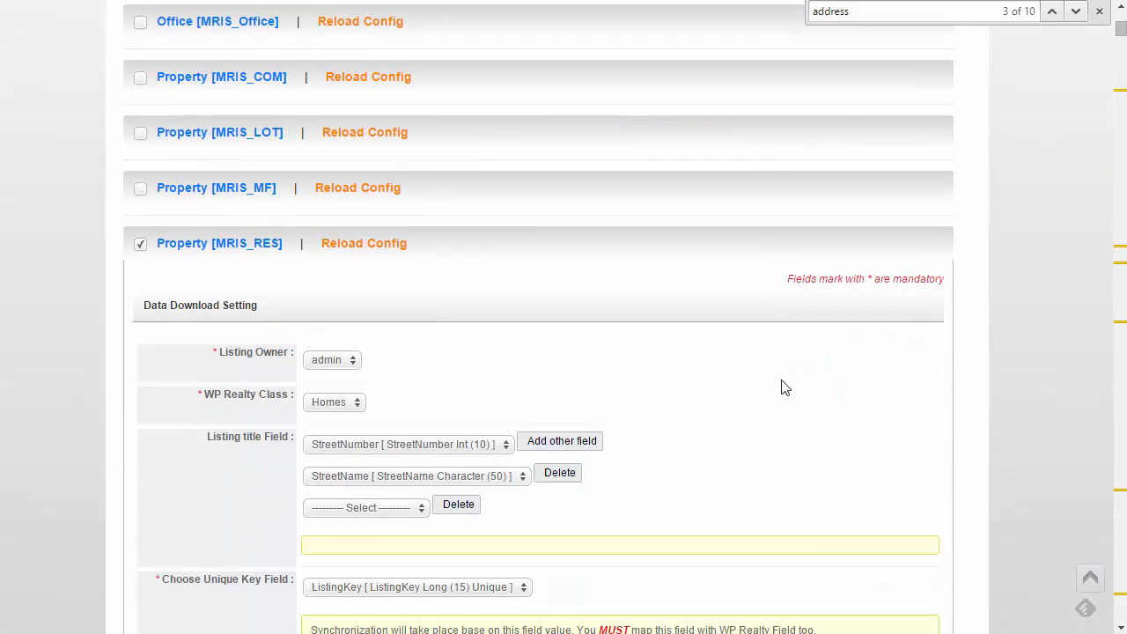
pyautogui.scroll(-2, 785, 387)
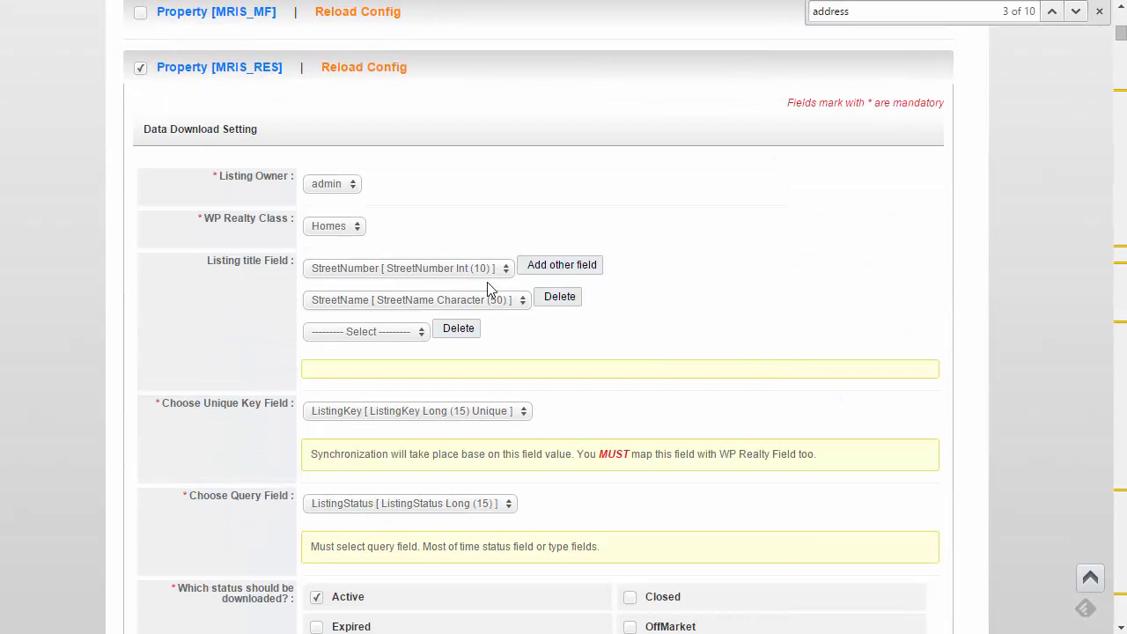
pyautogui.click(461, 266)
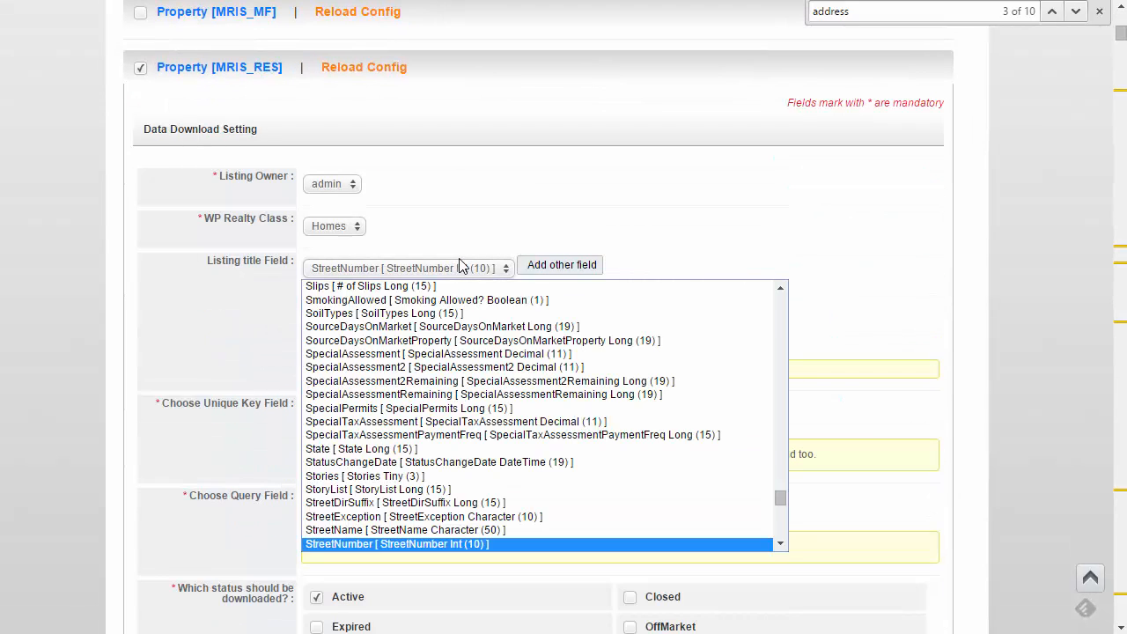
pyautogui.write('fu')
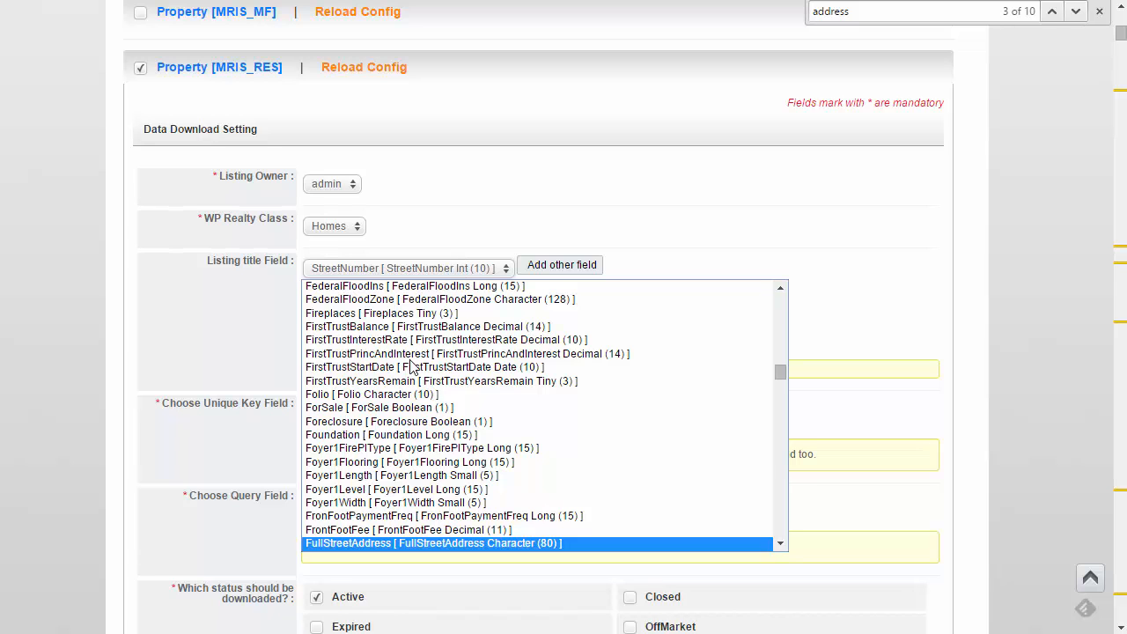
pyautogui.click(402, 544)
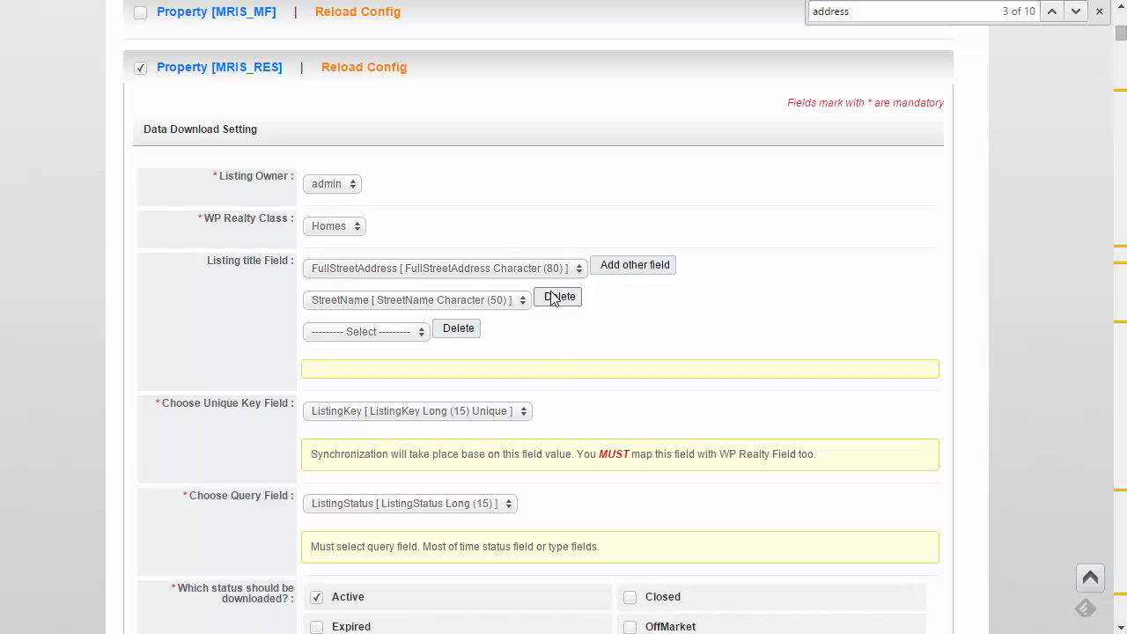
# Set the first Listing title Field back to StreetNumber [ StreetNumber Int (10) ].
pyautogui.click(504, 275)
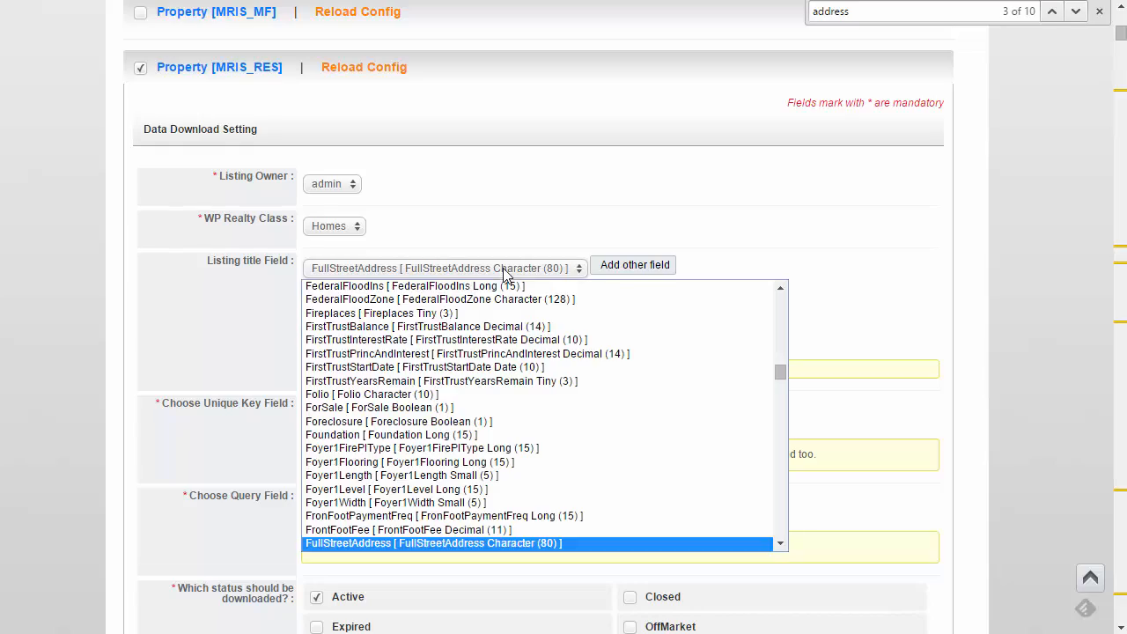
pyautogui.scroll(-5, 502, 374)
pyautogui.scroll(-20, 502, 374)
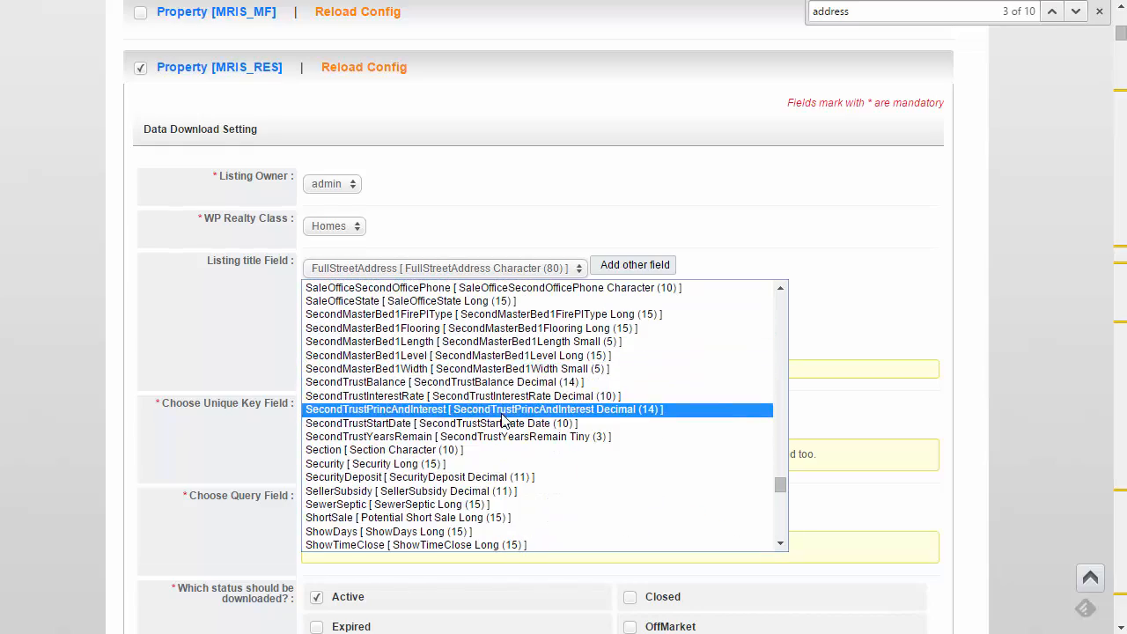
pyautogui.scroll(-7, 505, 414)
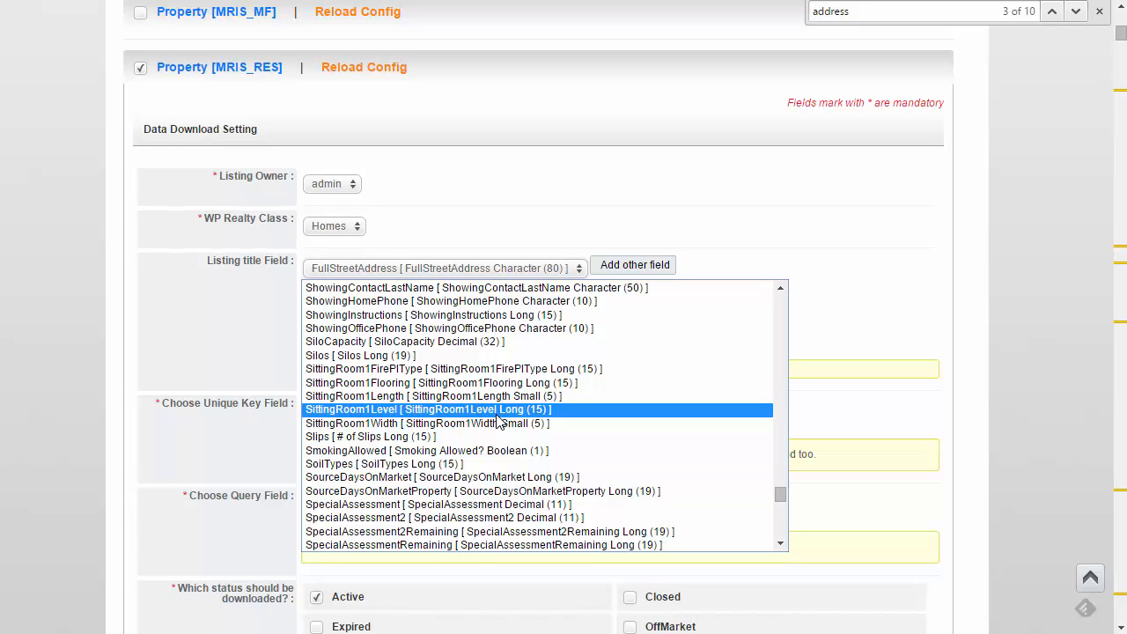
pyautogui.moveTo(780, 495)
pyautogui.mouseDown()
pyautogui.moveTo(780, 505)
pyautogui.moveTo(776, 496)
pyautogui.mouseUp()
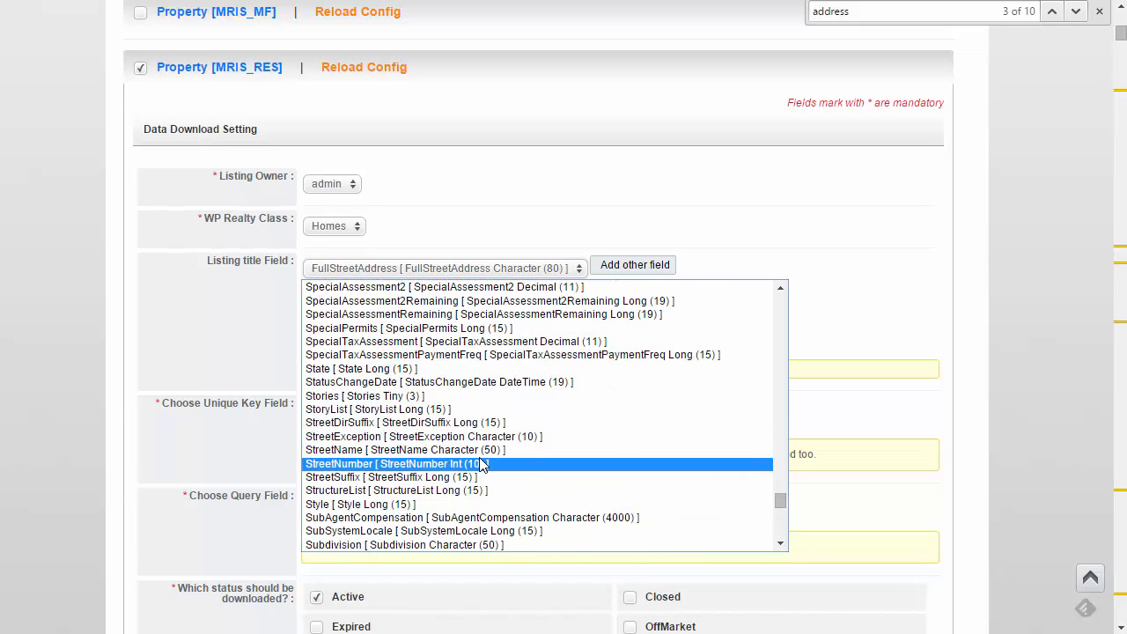
pyautogui.click(482, 464)
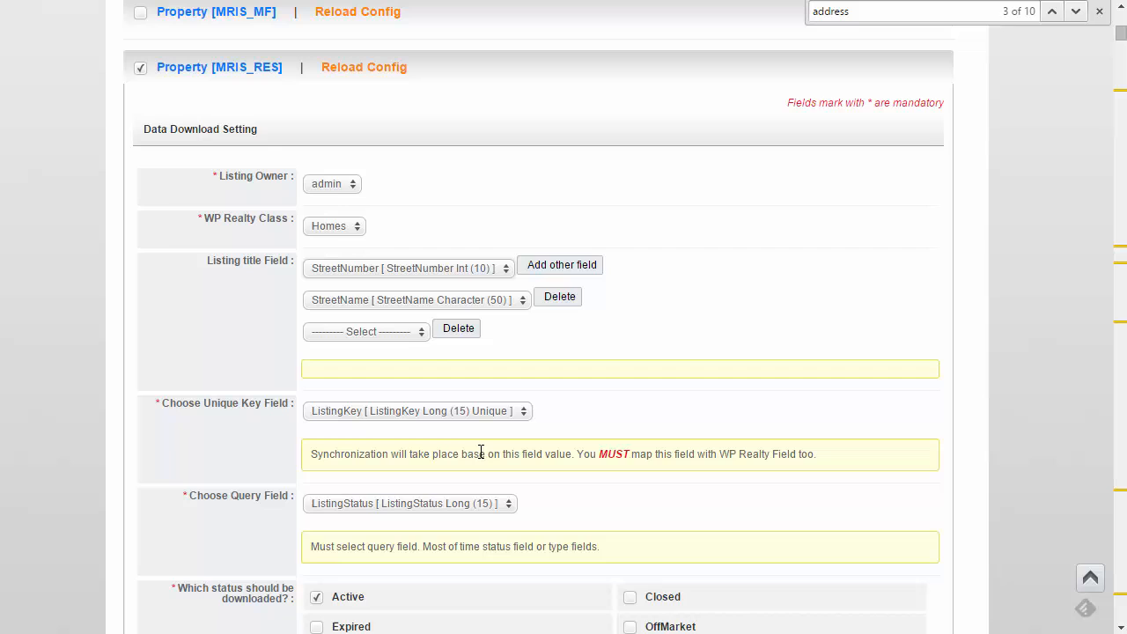
# Look through the options of the second and third Listing title Fields without choosing a different one.
pyautogui.click(449, 304)
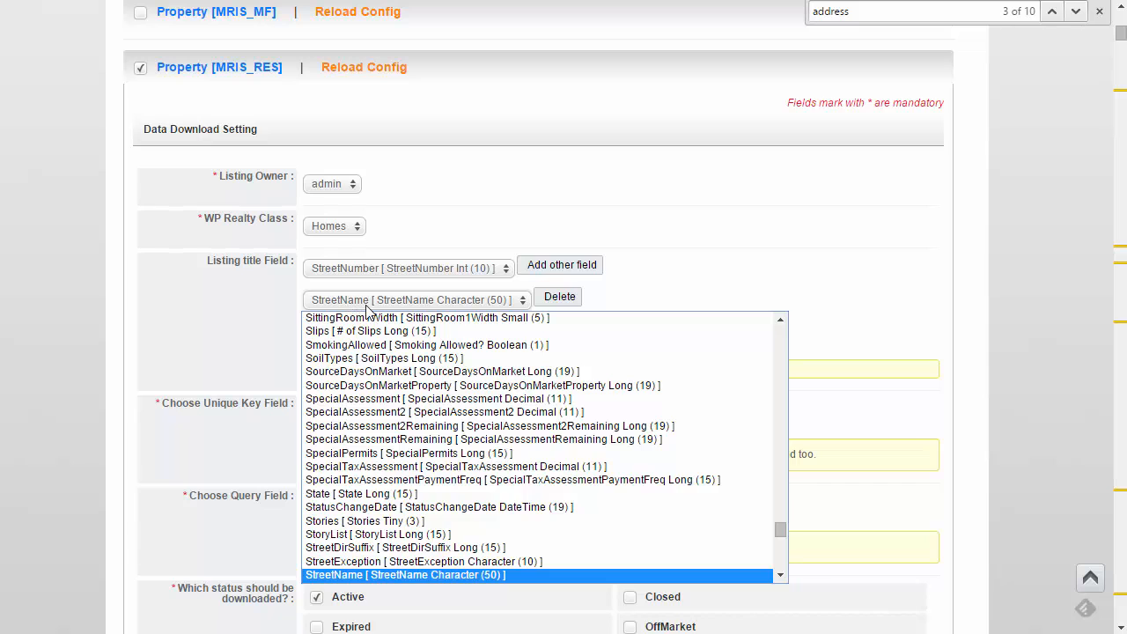
pyautogui.click(663, 291)
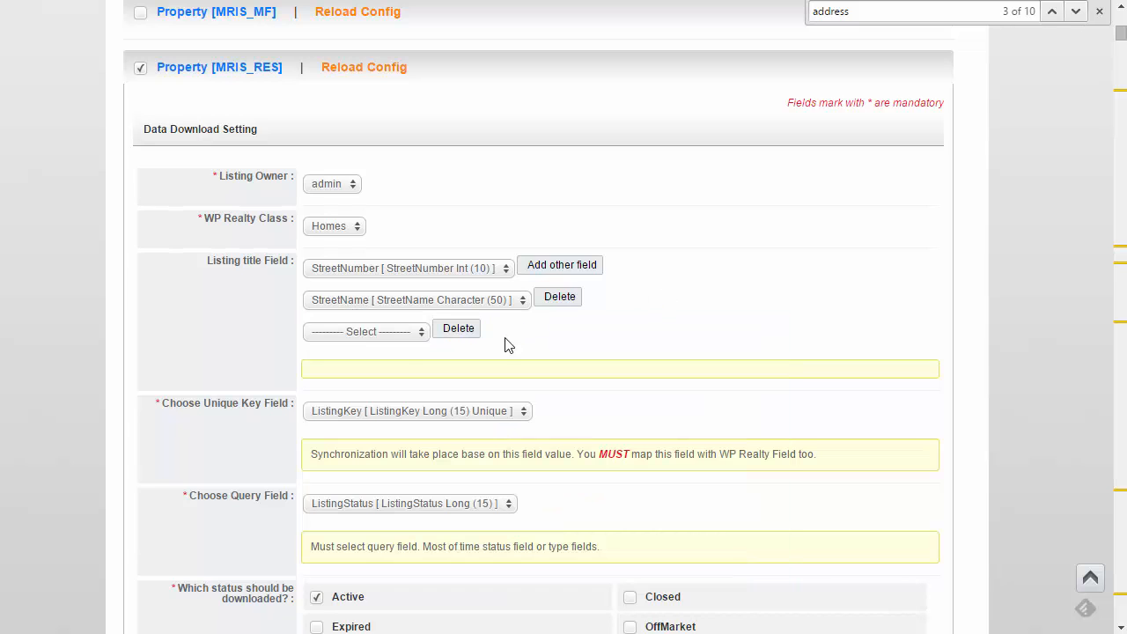
pyautogui.click(388, 335)
pyautogui.scroll(-10, 440, 440)
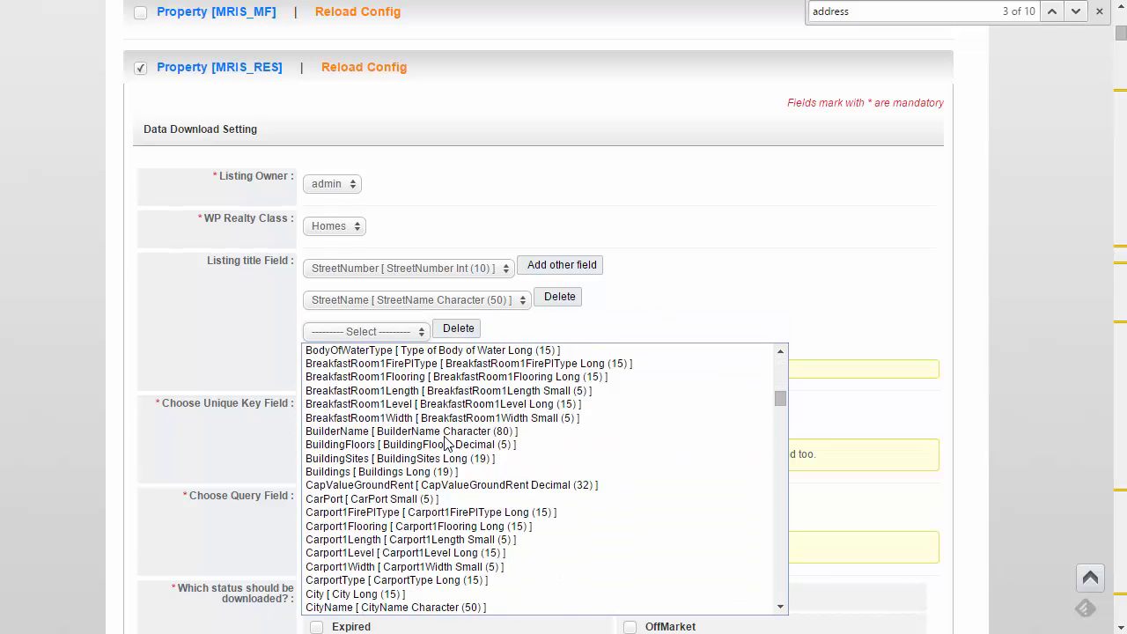
pyautogui.scroll(-10, 444, 445)
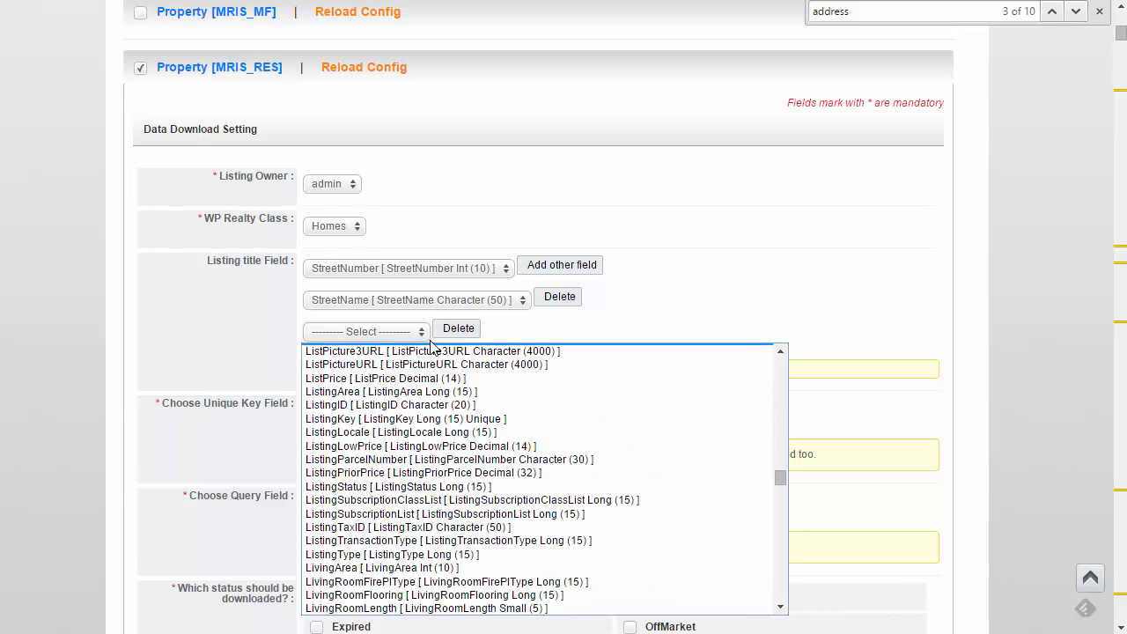
pyautogui.click(577, 342)
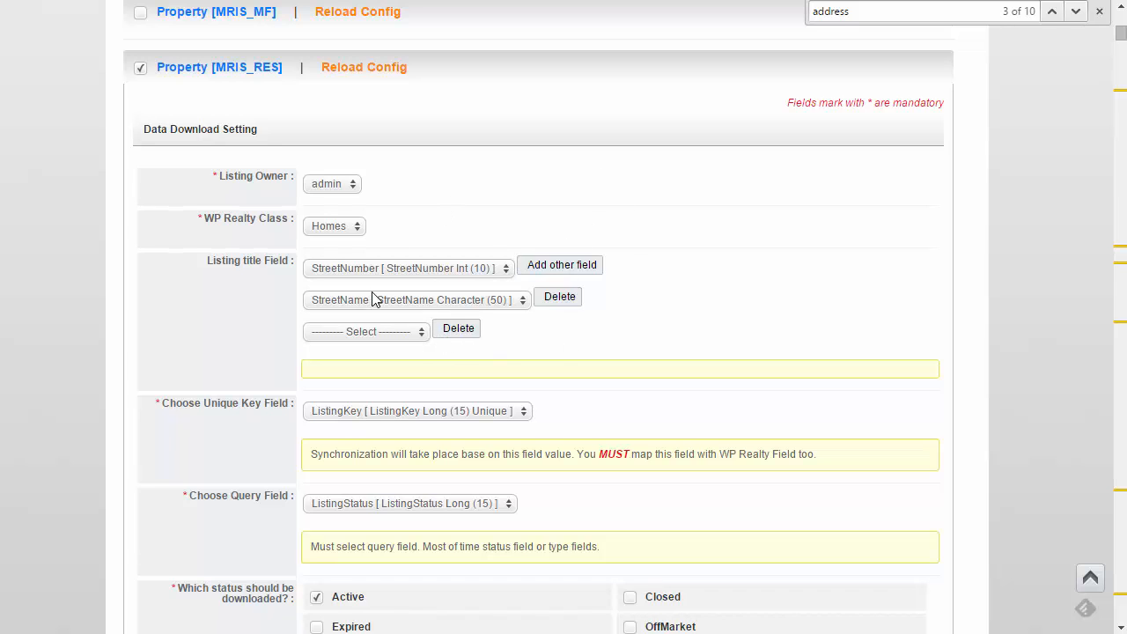
# Delete the third and second Listing title Fields of Property [MRIS_RES].
pyautogui.scroll(-1, 696, 301)
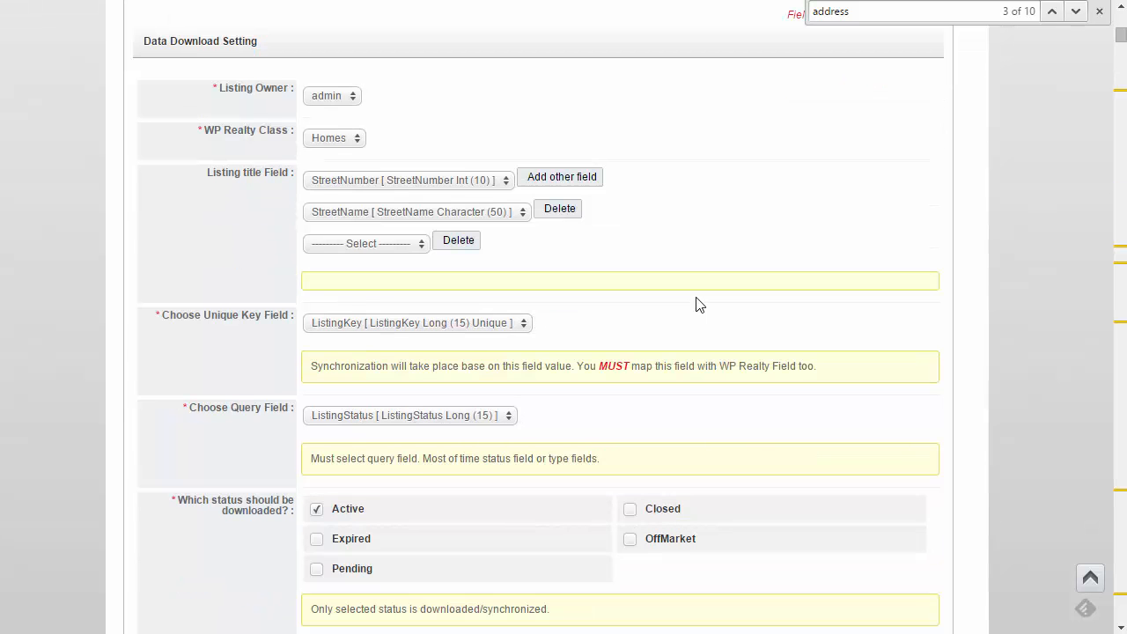
pyautogui.scroll(-2, 696, 303)
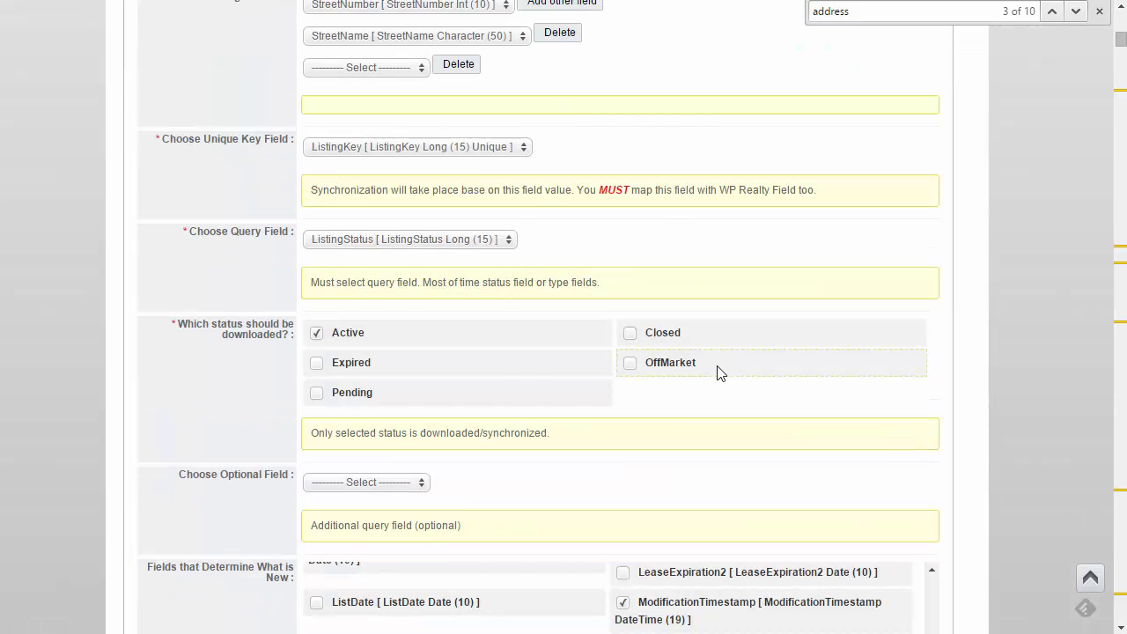
pyautogui.scroll(2, 718, 373)
pyautogui.click(458, 241)
pyautogui.click(559, 210)
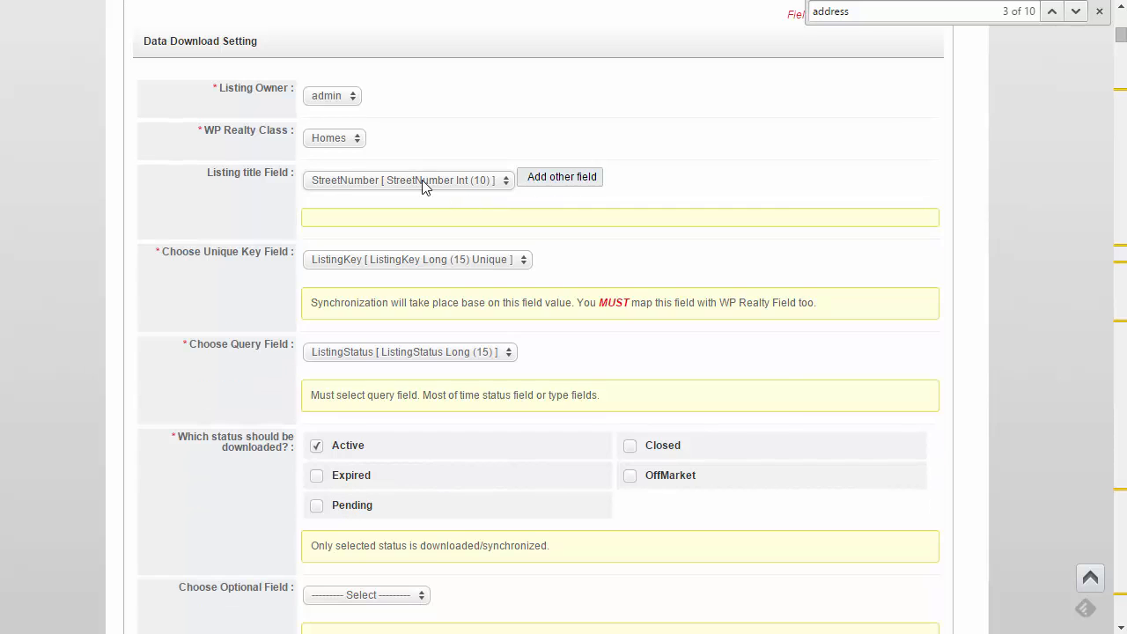
# Set the remaining Listing title Field to FullStreetAddress [ FullStreetAddress Character (80) ].
pyautogui.click(423, 181)
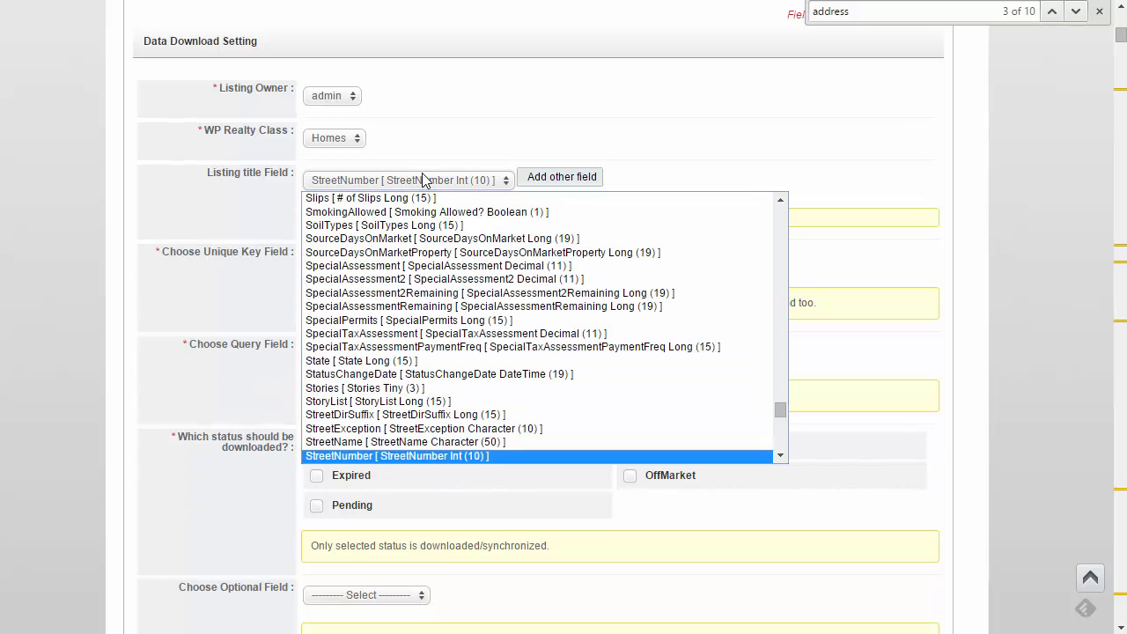
pyautogui.press('f')
pyautogui.press('u')
pyautogui.press('Return')
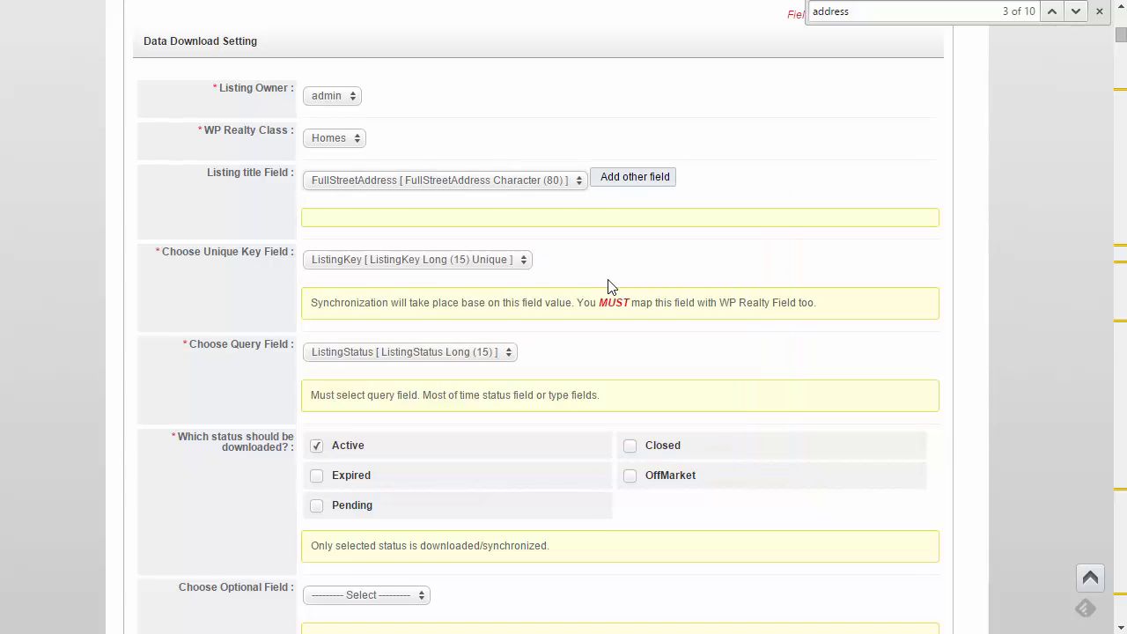
# Review the Data Download Setting fields from the unique key and query fields through the MLS number, listing ID and photo fields.
pyautogui.scroll(-1, 609, 283)
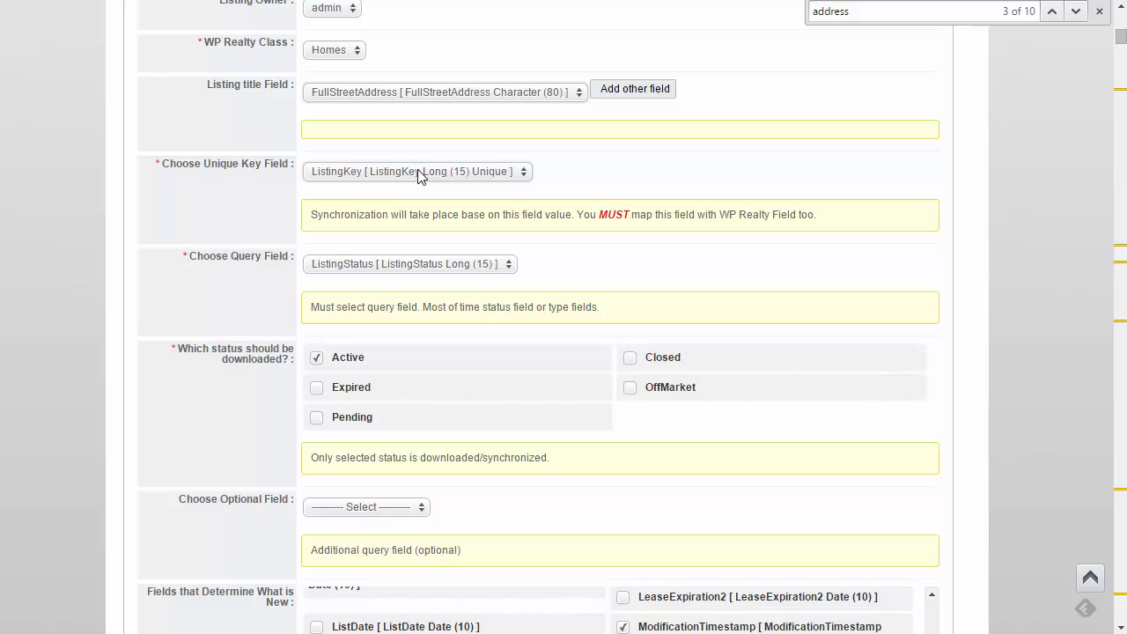
pyautogui.scroll(-1, 511, 207)
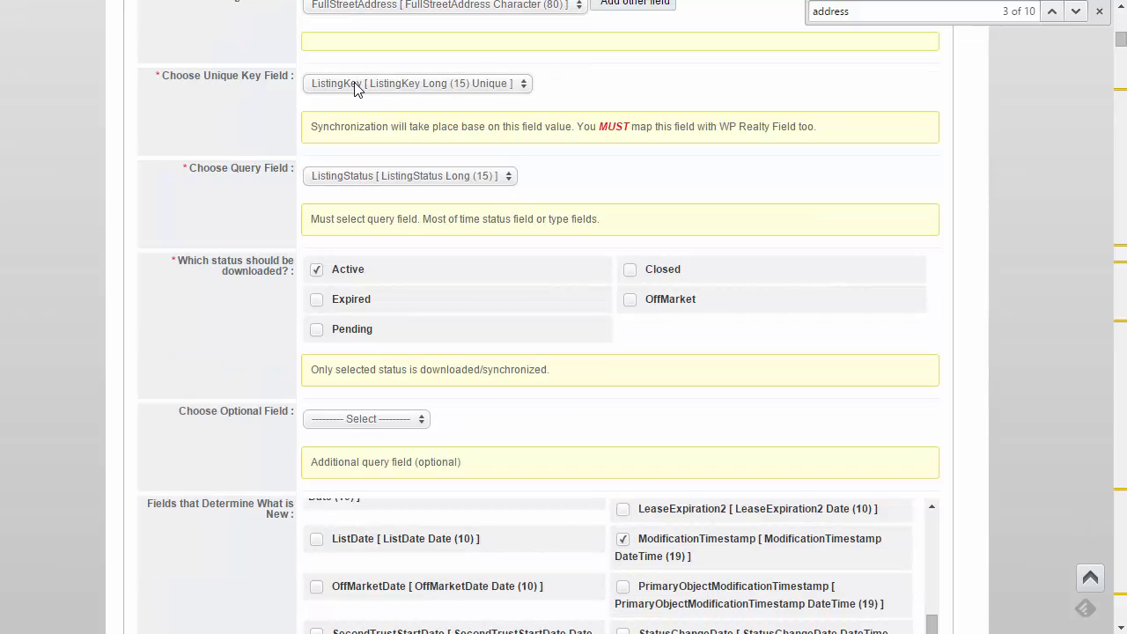
pyautogui.scroll(-6, 273, 176)
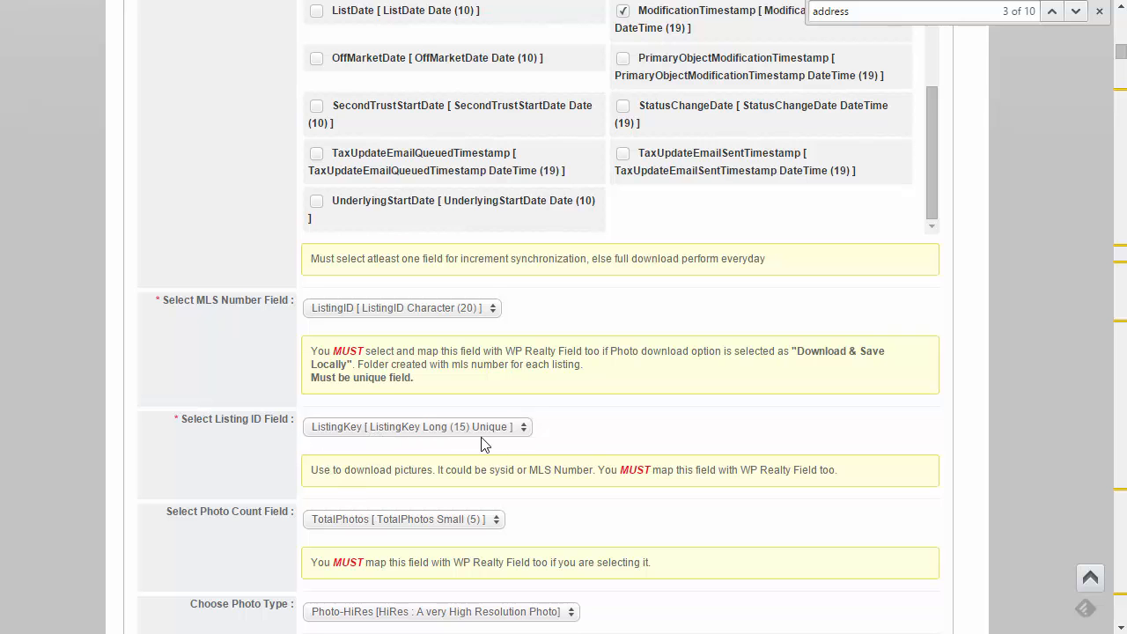
pyautogui.scroll(5, 221, 361)
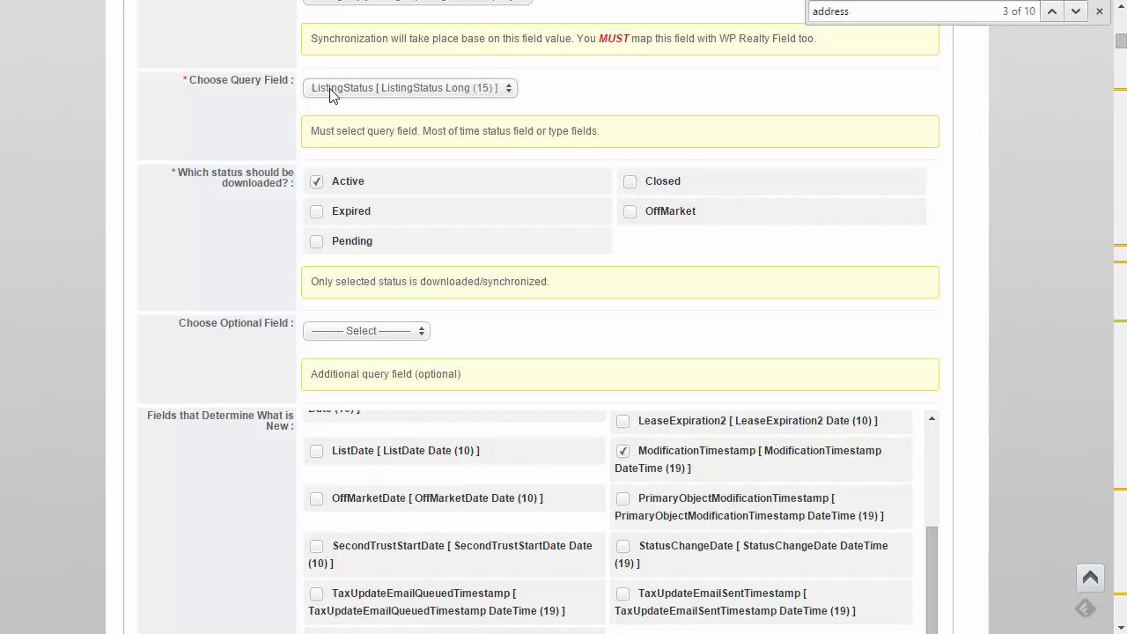
pyautogui.scroll(-4, 243, 245)
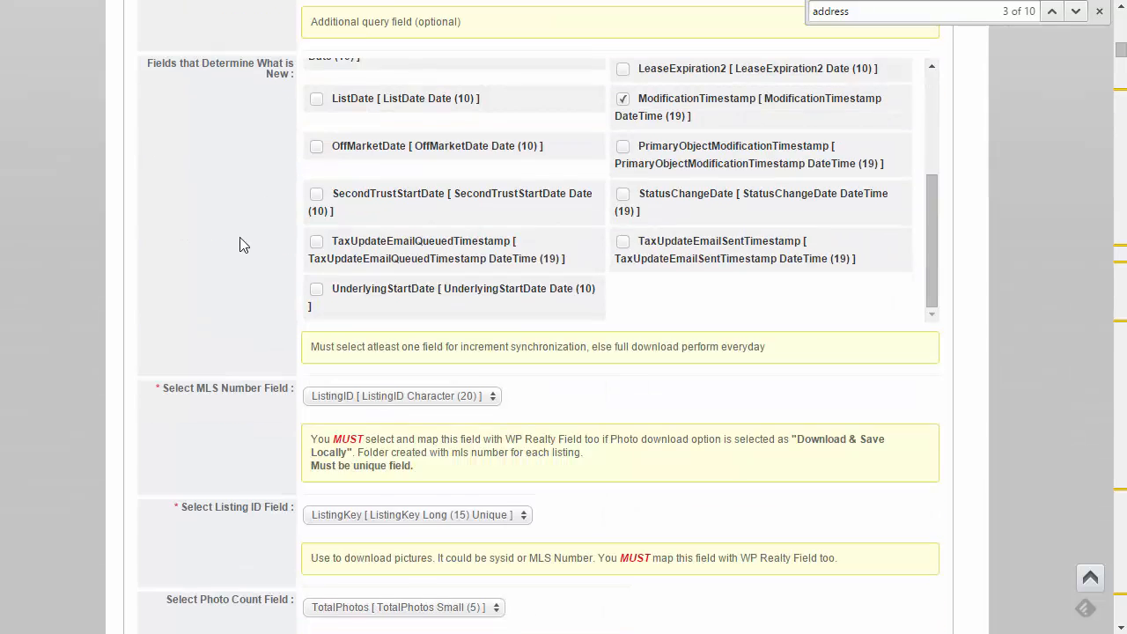
pyautogui.scroll(-2, 244, 245)
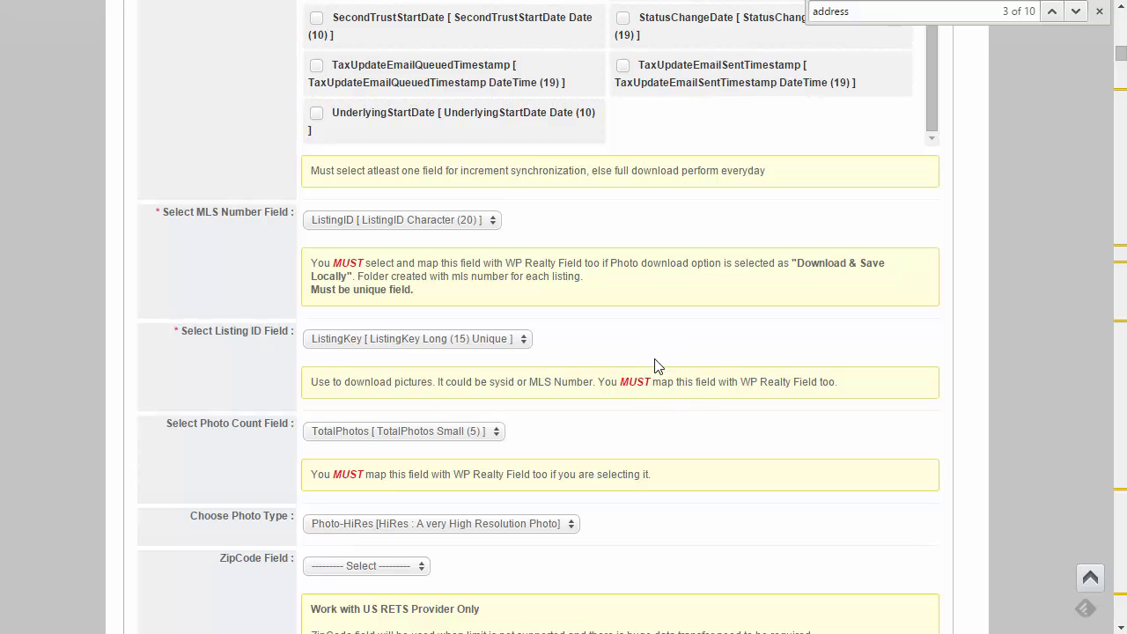
pyautogui.scroll(3, 659, 373)
pyautogui.scroll(3, 656, 371)
pyautogui.scroll(1, 656, 371)
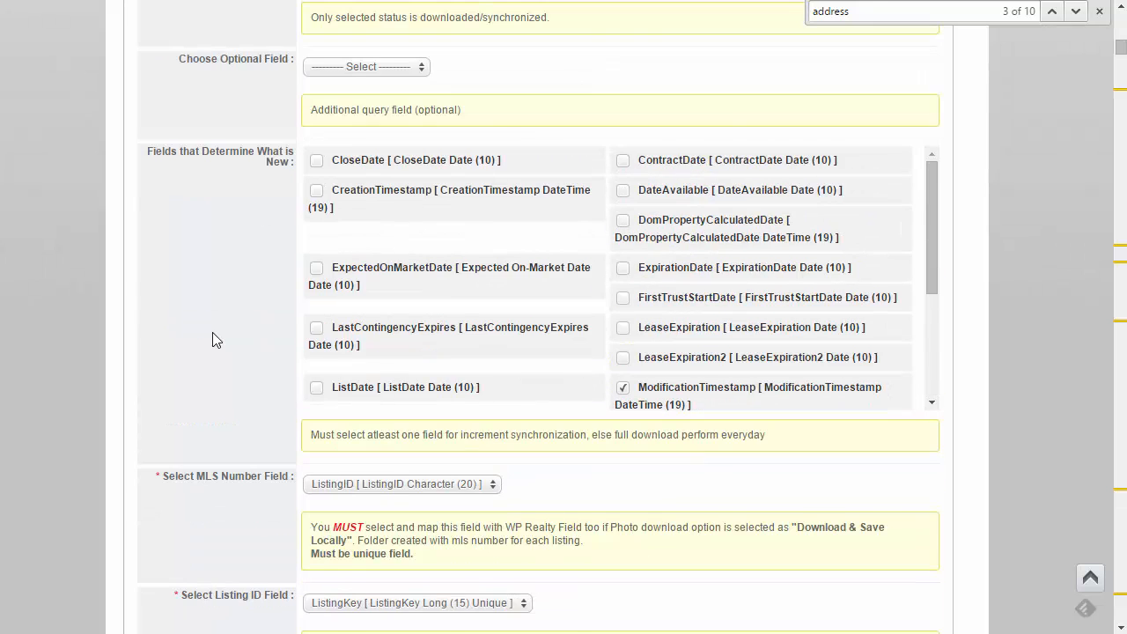
pyautogui.scroll(6, 212, 332)
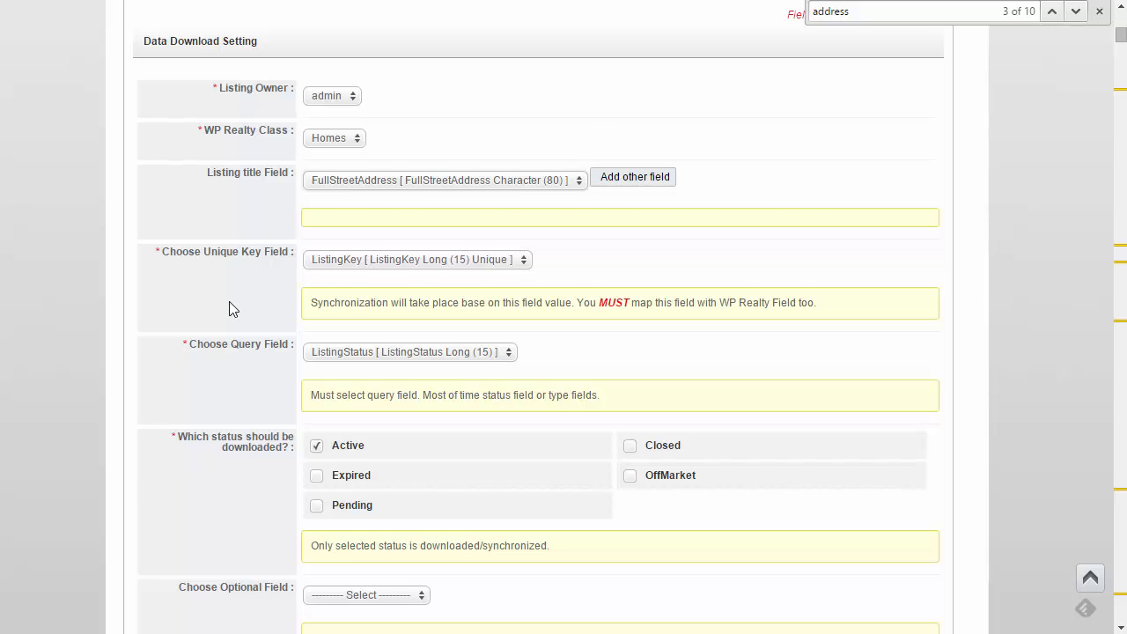
# Look at the Query Field options and the listing statuses available for download without changing them.
pyautogui.scroll(-2, 229, 308)
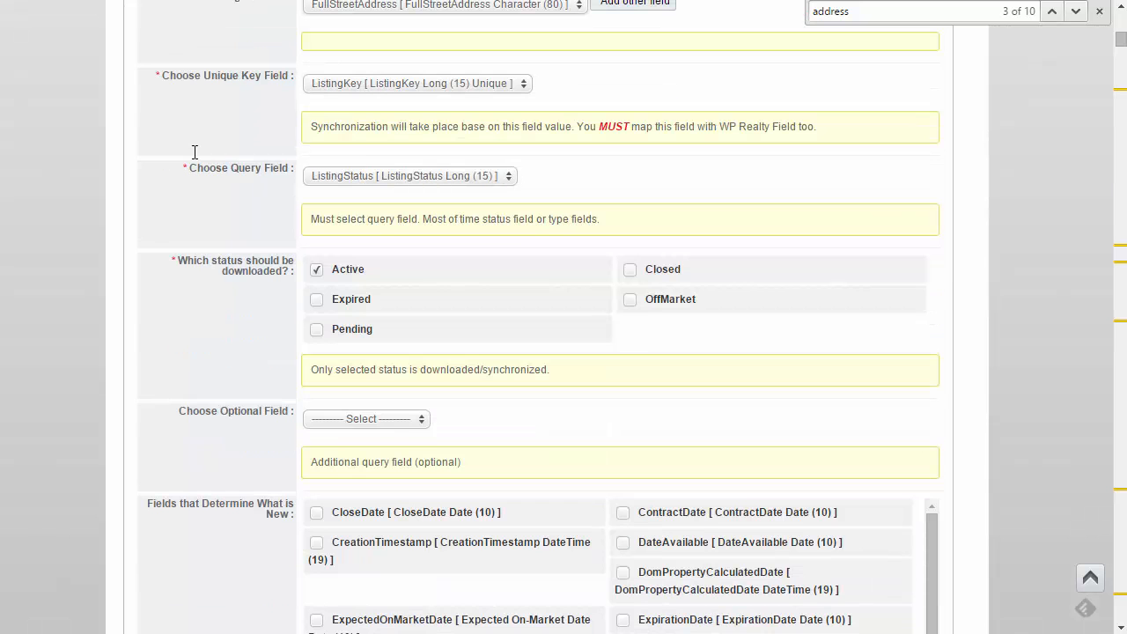
pyautogui.click(344, 180)
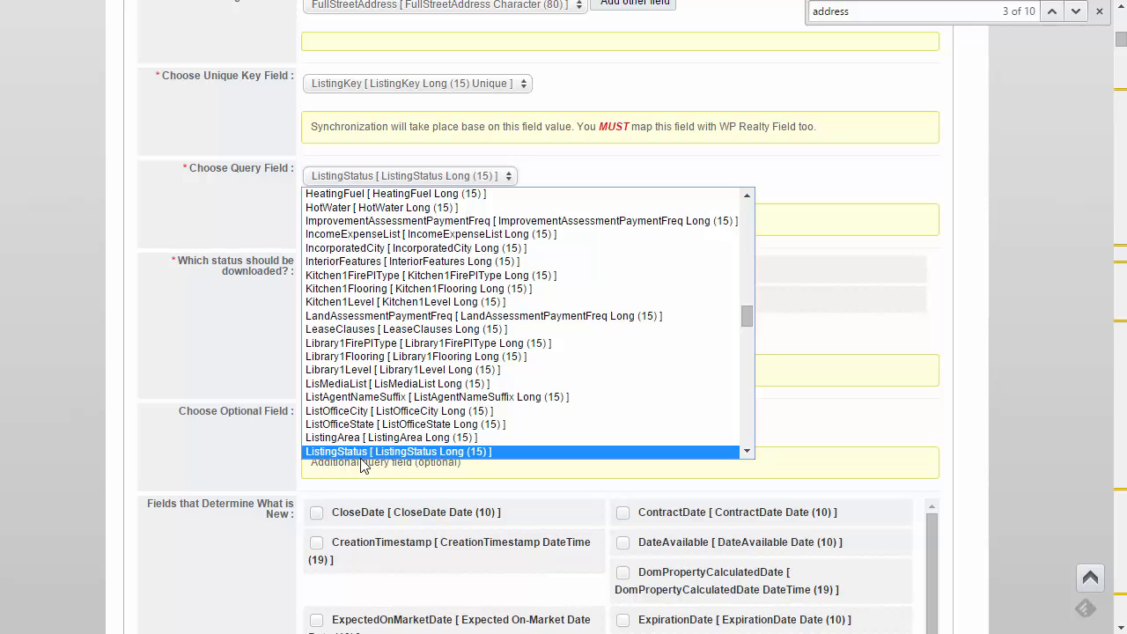
pyautogui.click(274, 197)
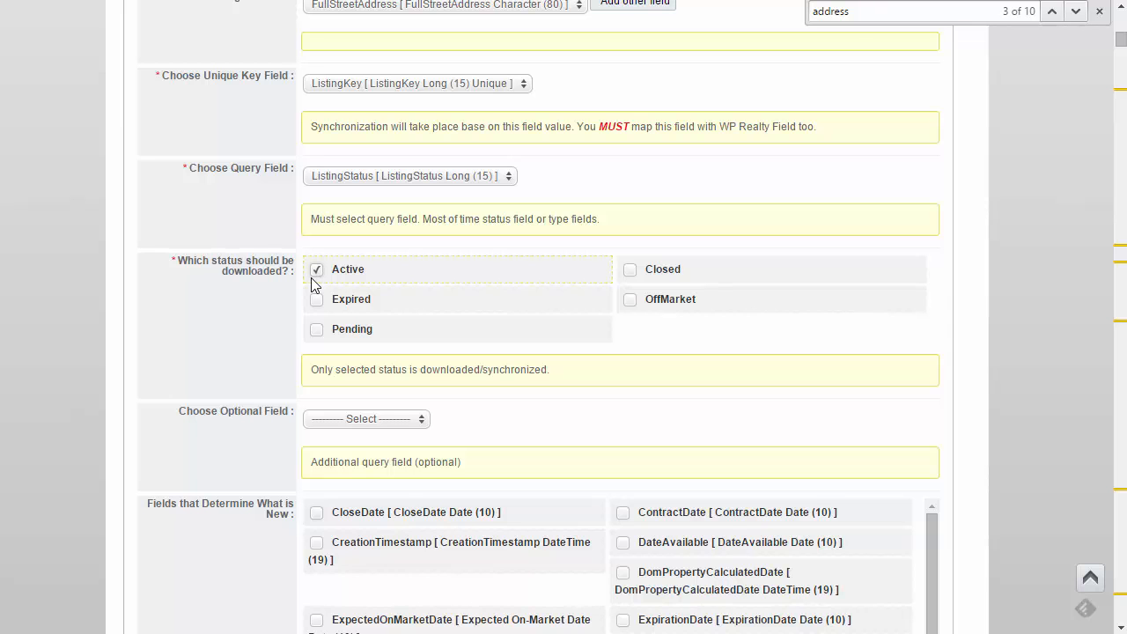
pyautogui.scroll(-1, 566, 388)
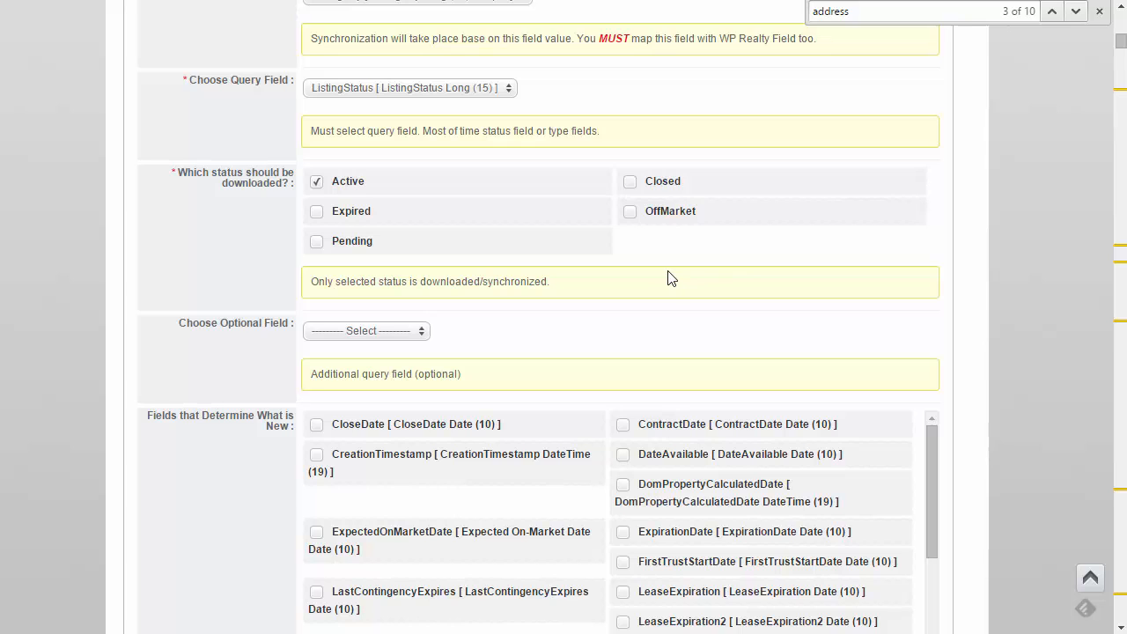
pyautogui.click(309, 182)
# Examine the date and timestamp options offered under Fields that Determine What is New.
pyautogui.scroll(-2, 716, 455)
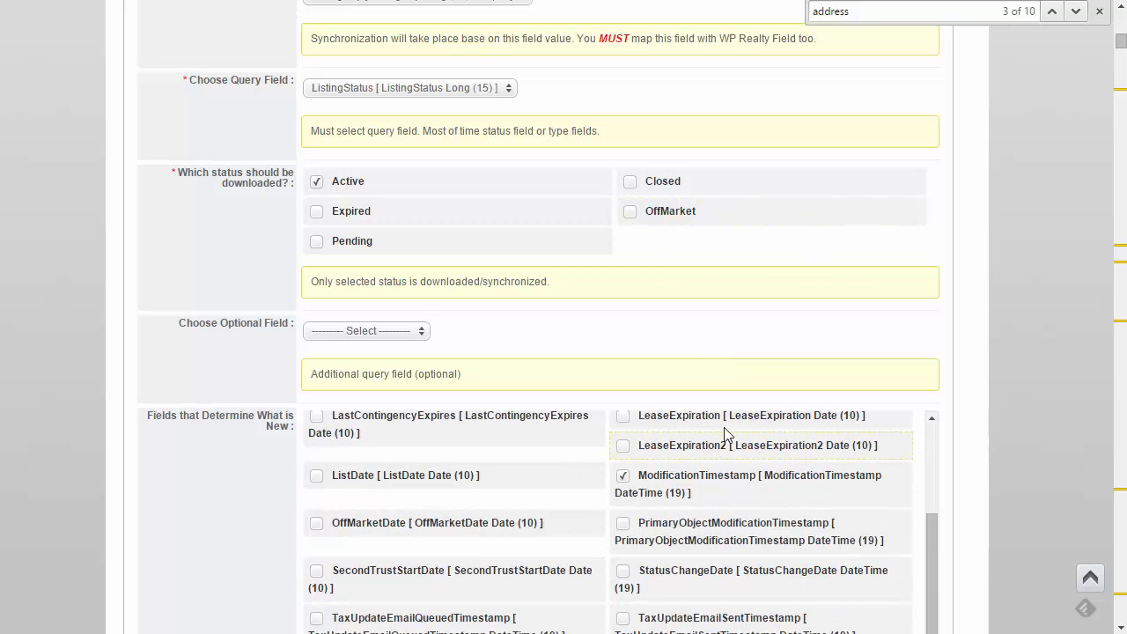
pyautogui.scroll(-2, 608, 281)
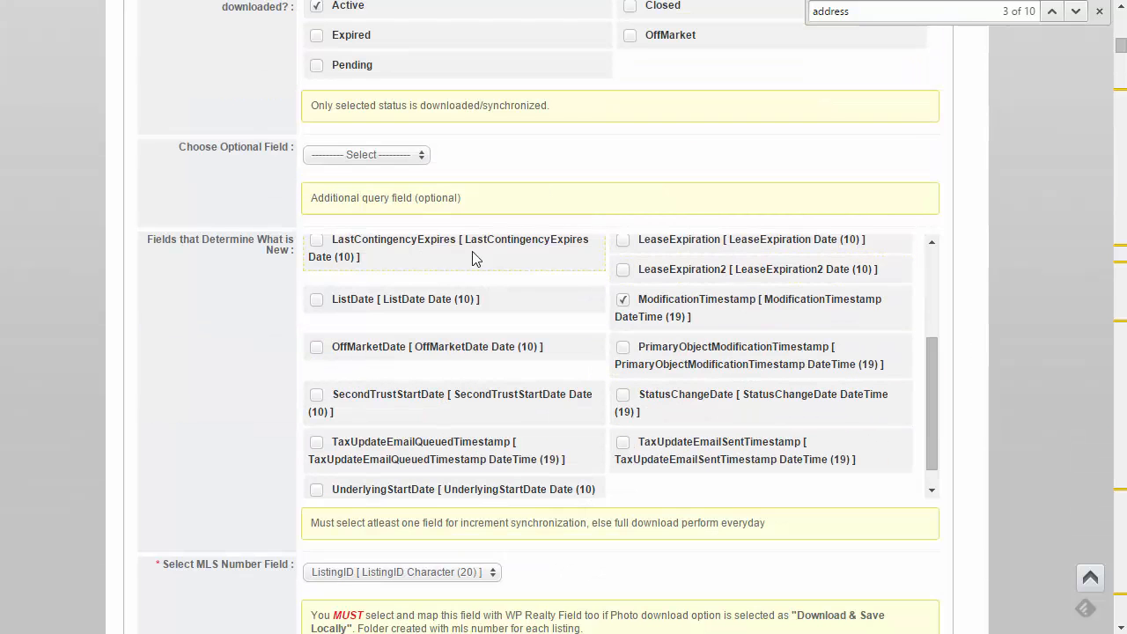
pyautogui.scroll(1, 335, 258)
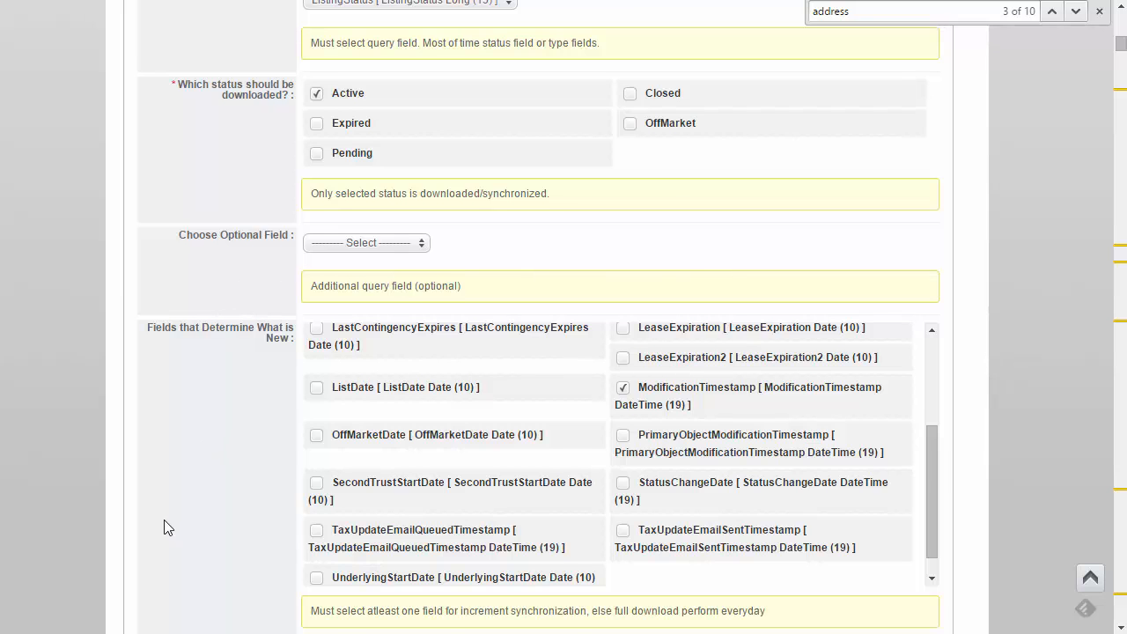
pyautogui.scroll(-2, 164, 526)
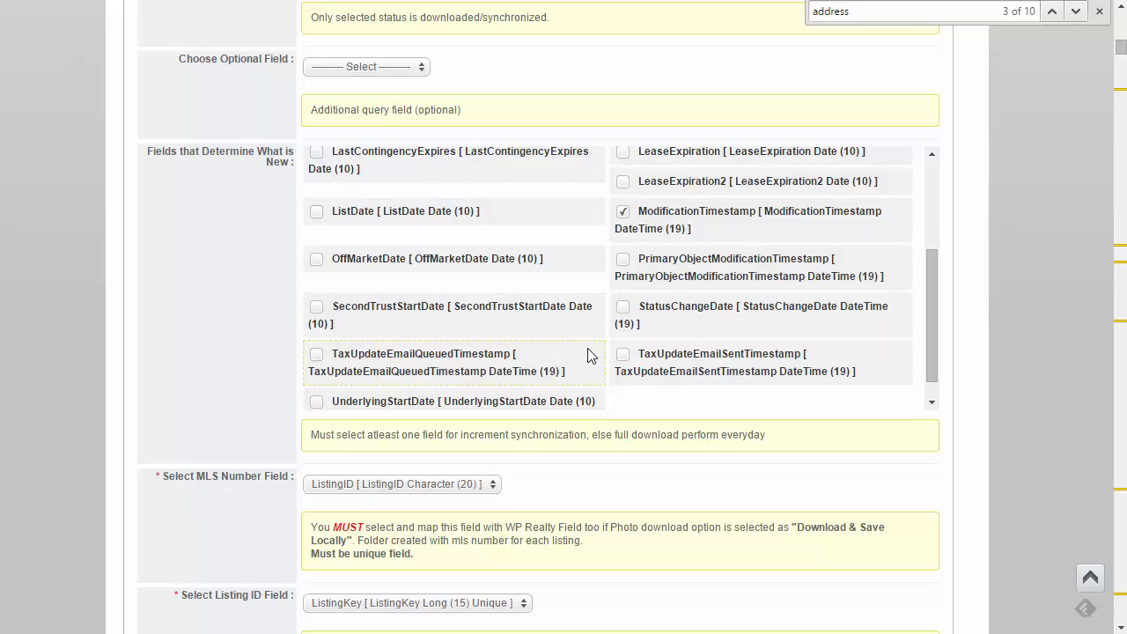
pyautogui.scroll(1, 586, 350)
pyautogui.scroll(1, 604, 355)
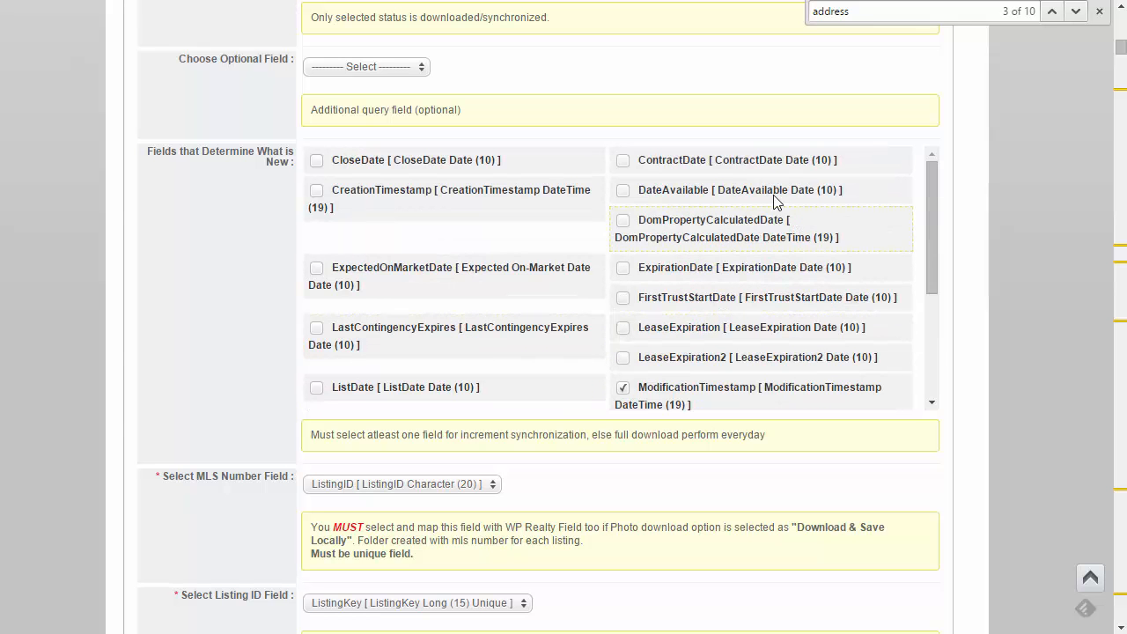
pyautogui.scroll(-2, 735, 280)
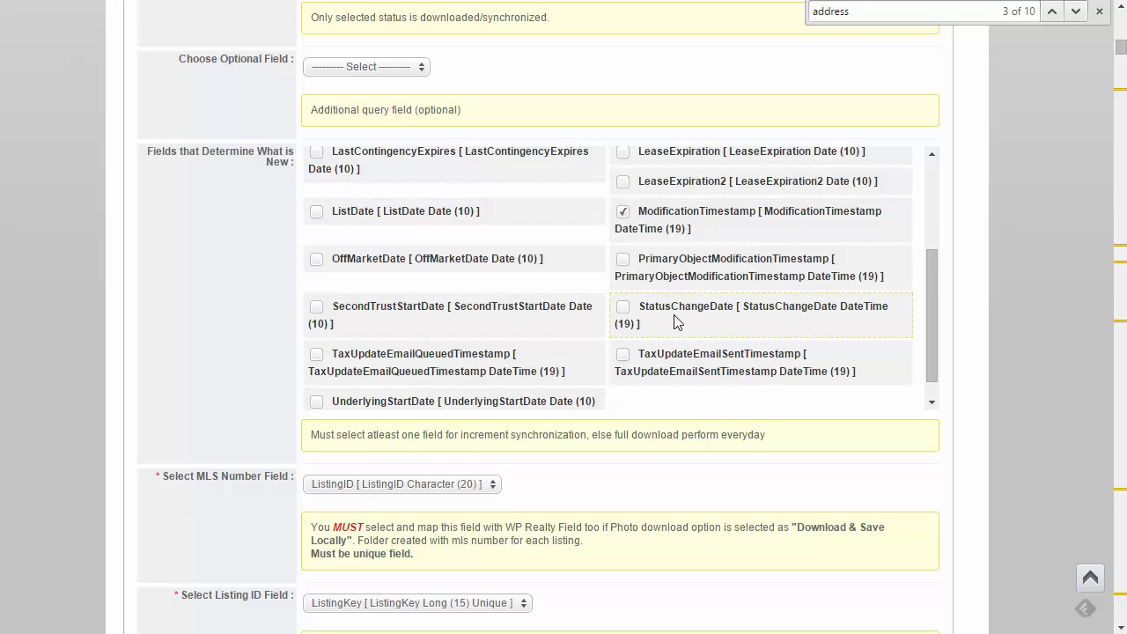
pyautogui.scroll(1, 665, 323)
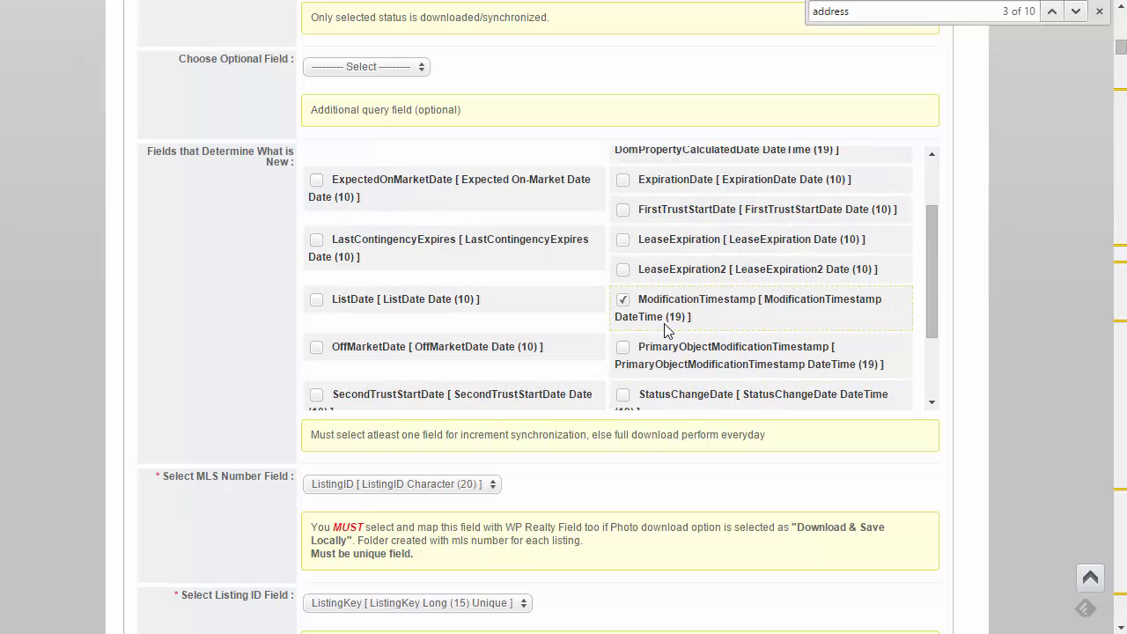
pyautogui.scroll(1, 667, 330)
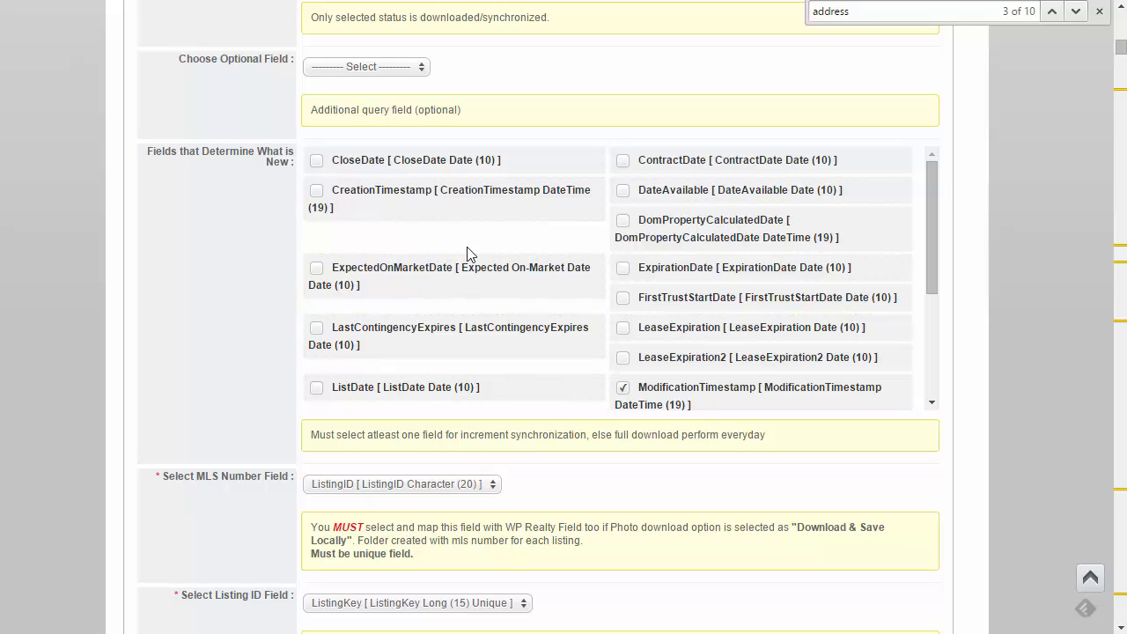
pyautogui.scroll(-2, 687, 333)
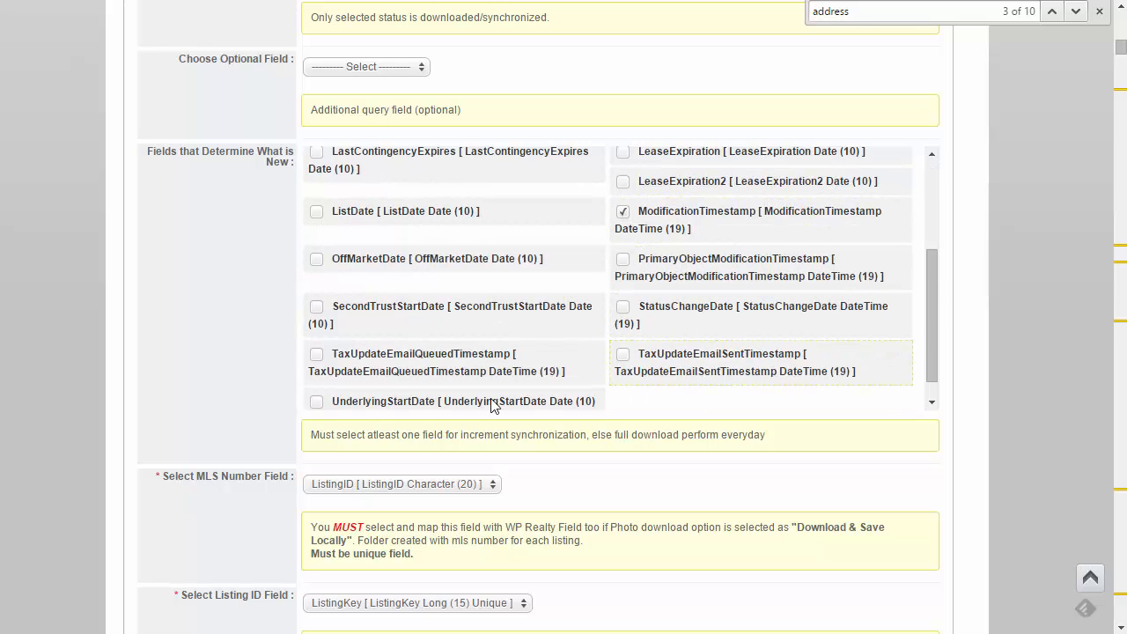
pyautogui.scroll(-1, 494, 405)
pyautogui.scroll(-1, 461, 352)
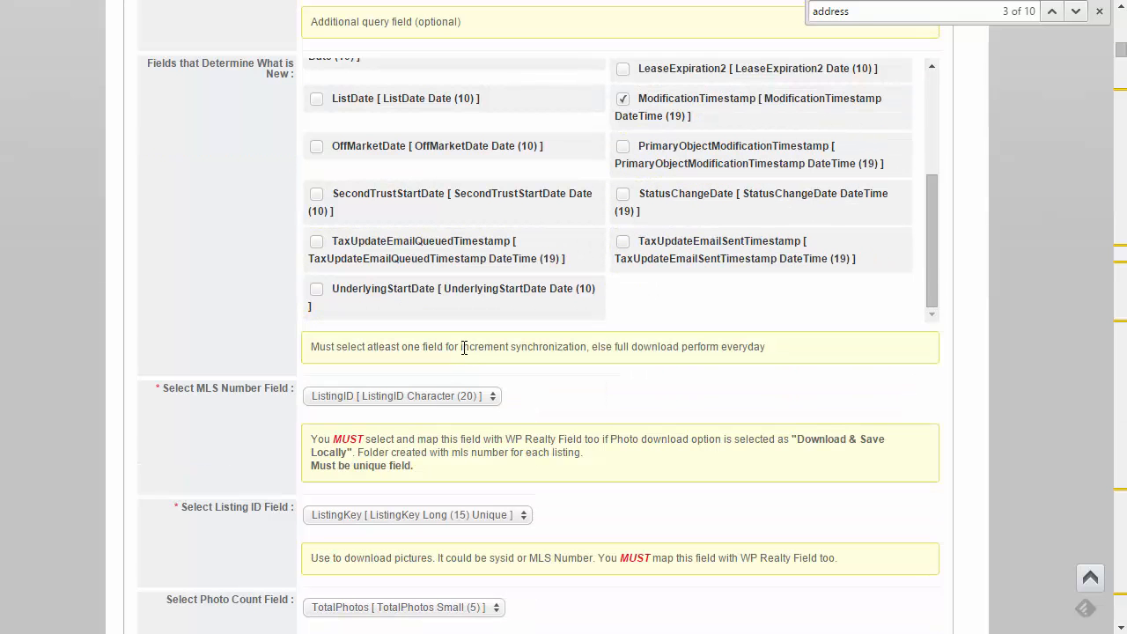
pyautogui.scroll(1, 692, 303)
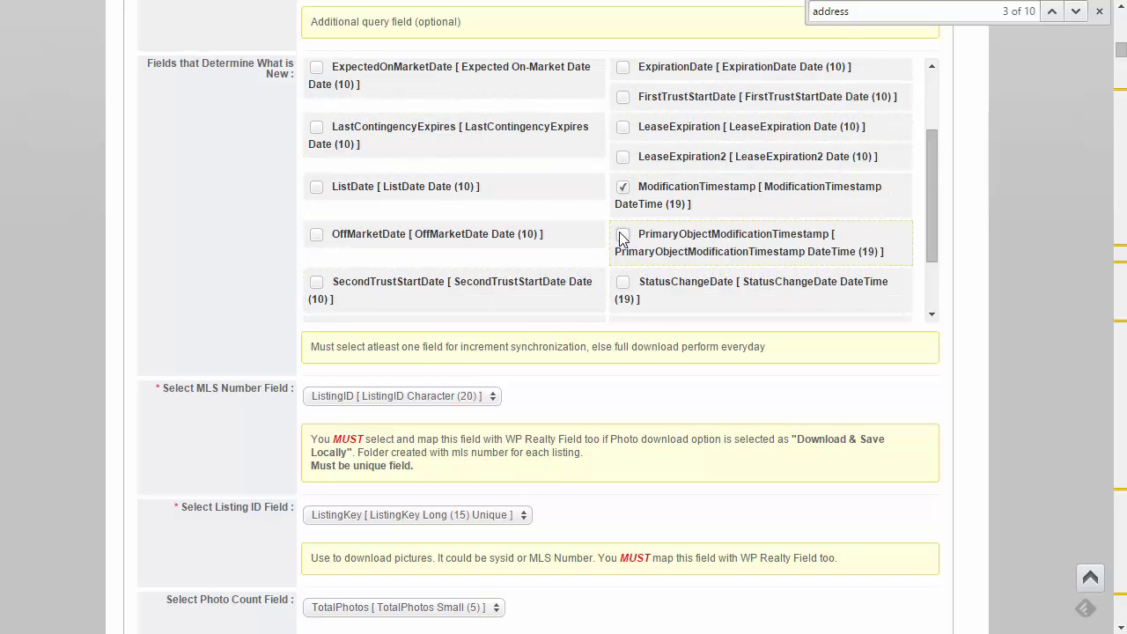
pyautogui.scroll(1, 558, 238)
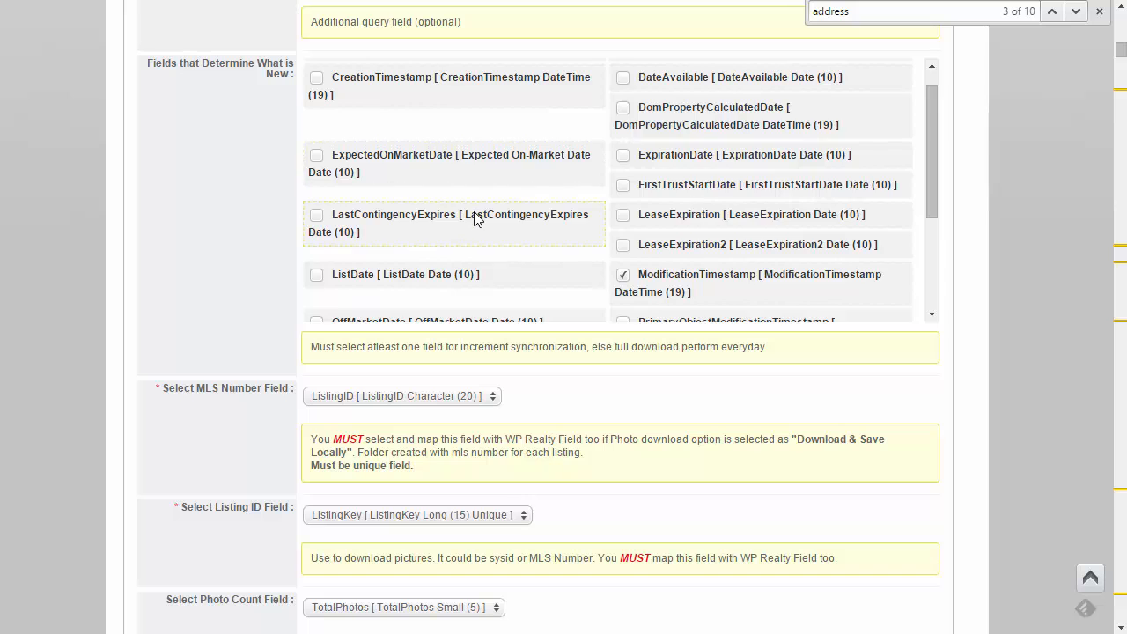
pyautogui.scroll(-2, 478, 218)
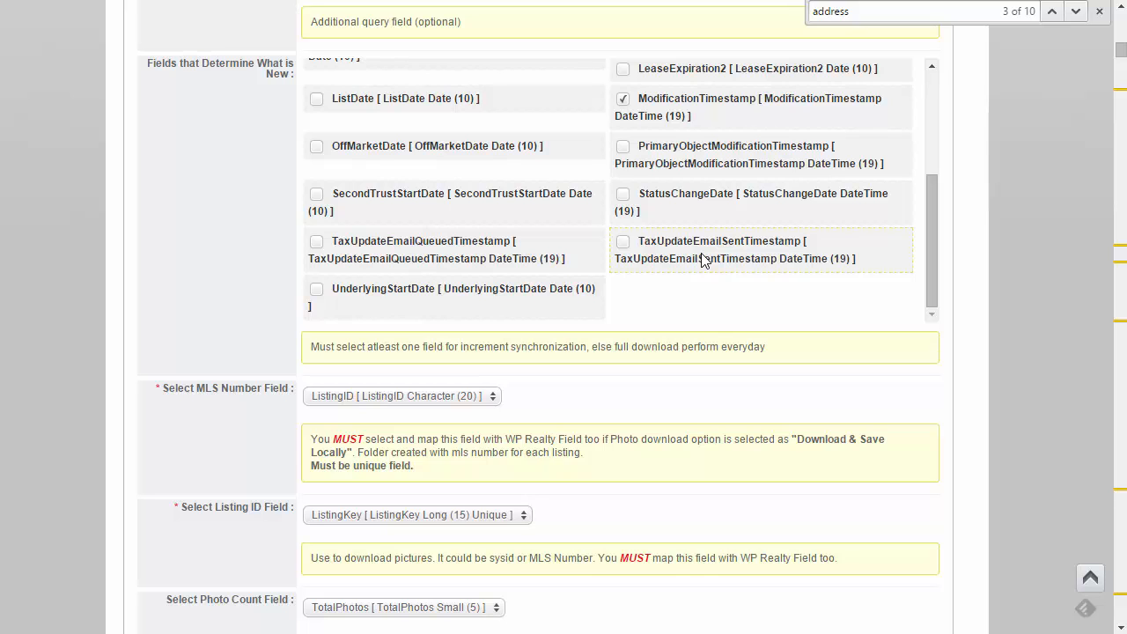
# Look at the MLS Number Field options without changing the choice, and compare the Listing ID Field with the fields above.
pyautogui.scroll(-1, 762, 459)
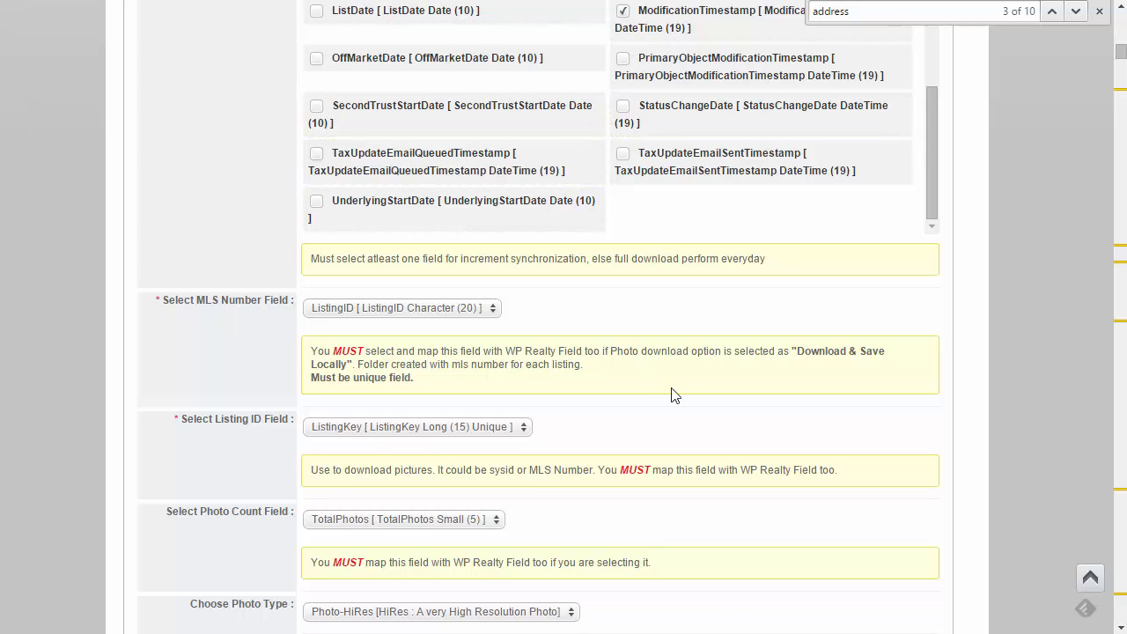
pyautogui.click(355, 310)
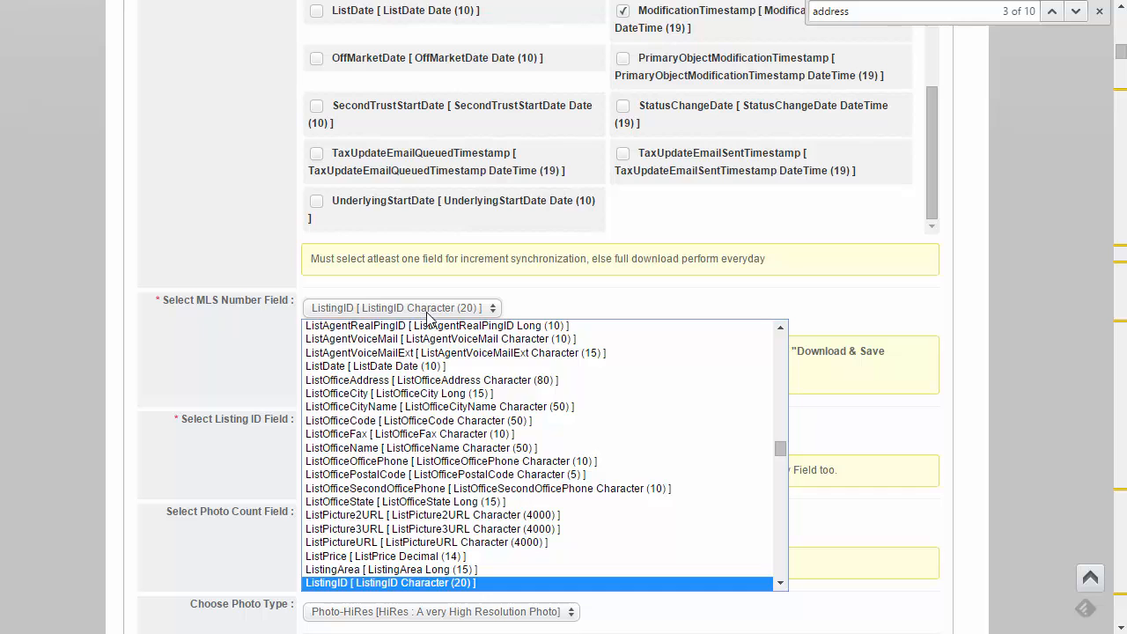
pyautogui.click(517, 313)
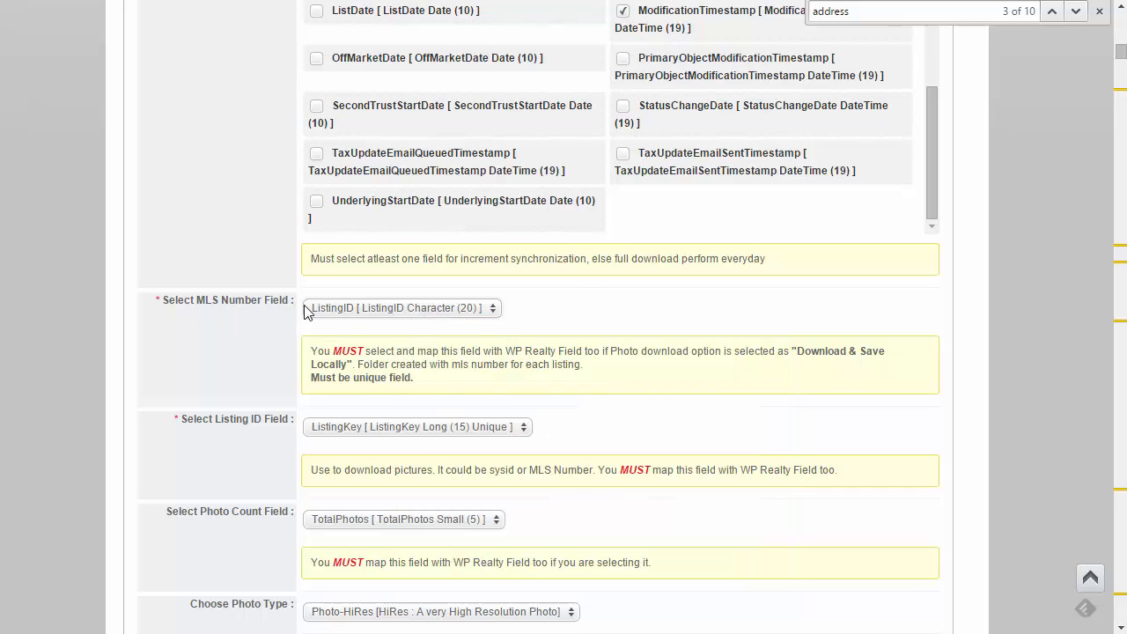
pyautogui.scroll(-2, 205, 330)
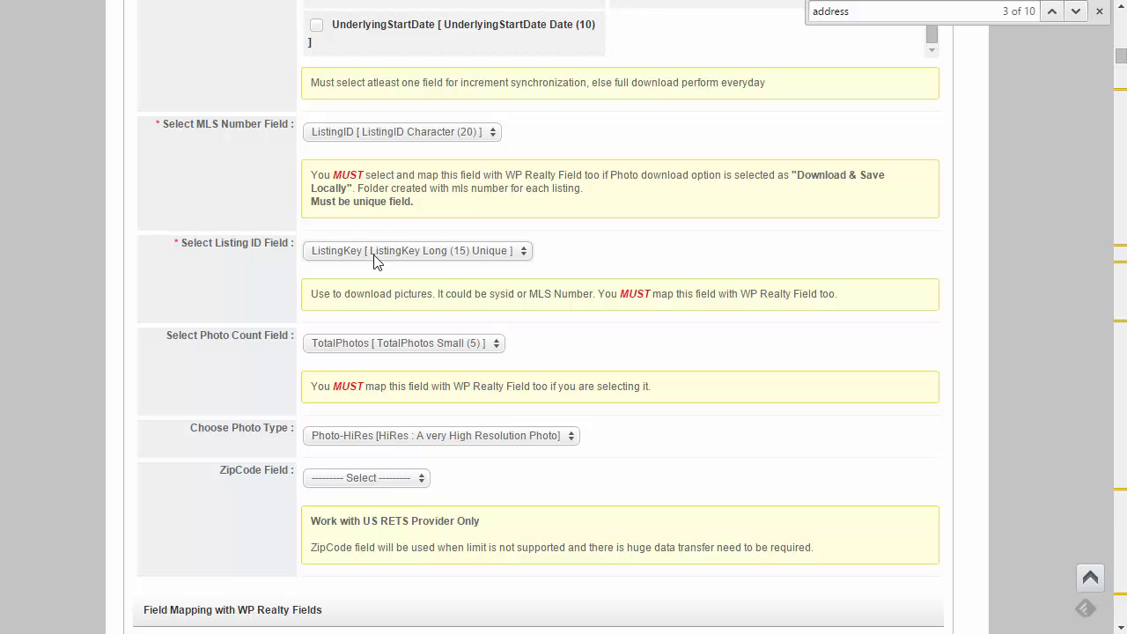
pyautogui.scroll(5, 282, 247)
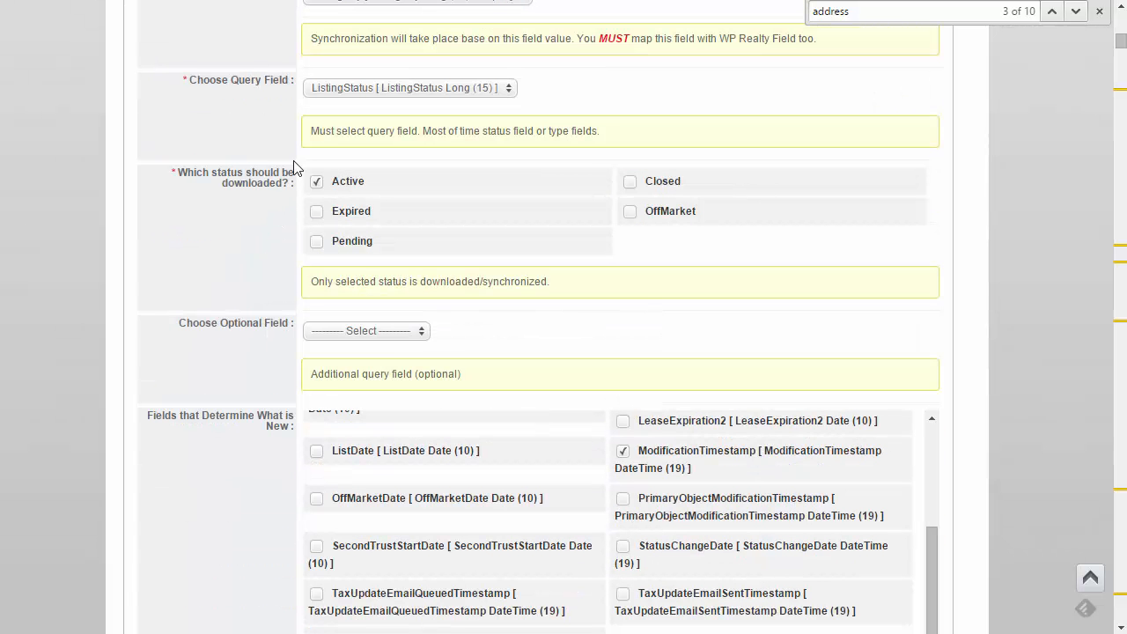
# Look at the Photo Count Field options without changing the TotalPhotos choice.
pyautogui.scroll(1, 332, 84)
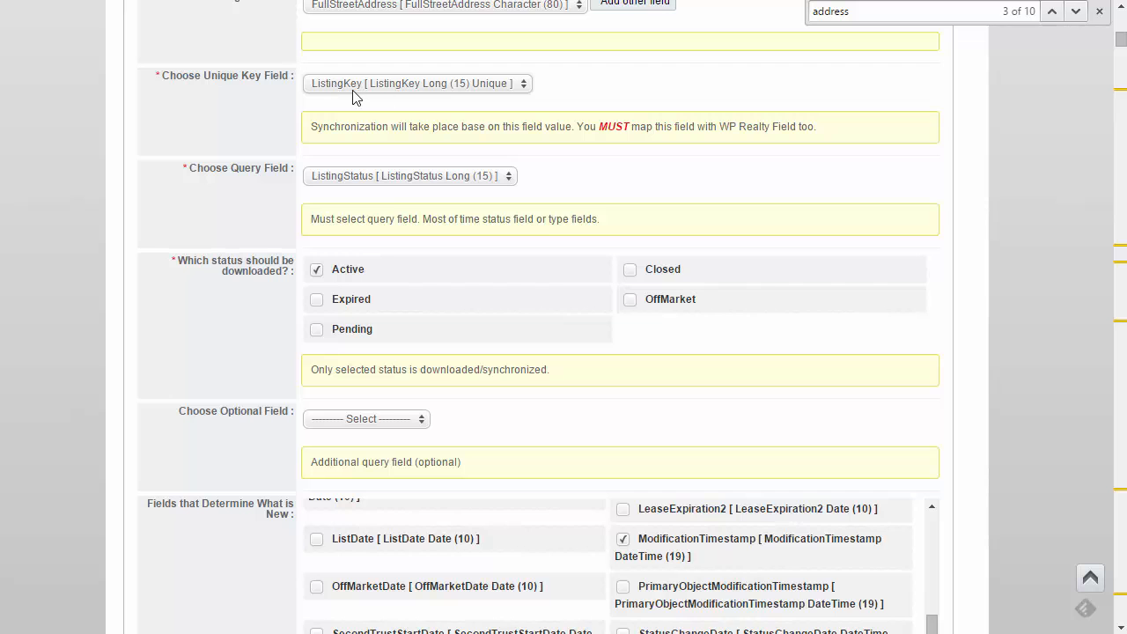
pyautogui.scroll(-6, 182, 166)
pyautogui.scroll(-2, 203, 286)
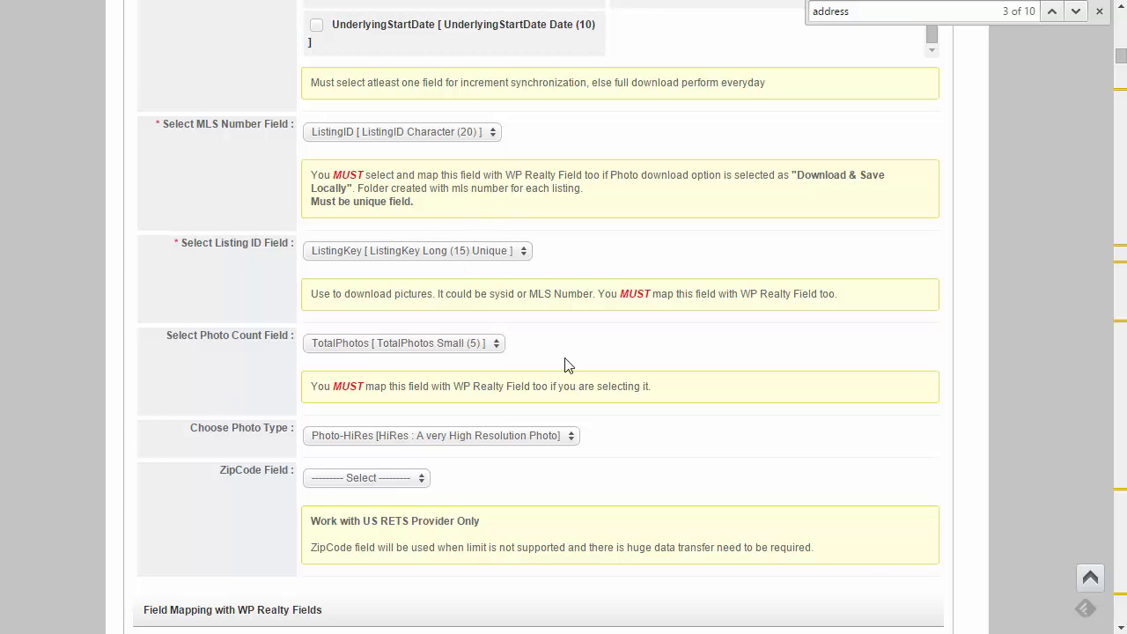
pyautogui.scroll(-1, 580, 349)
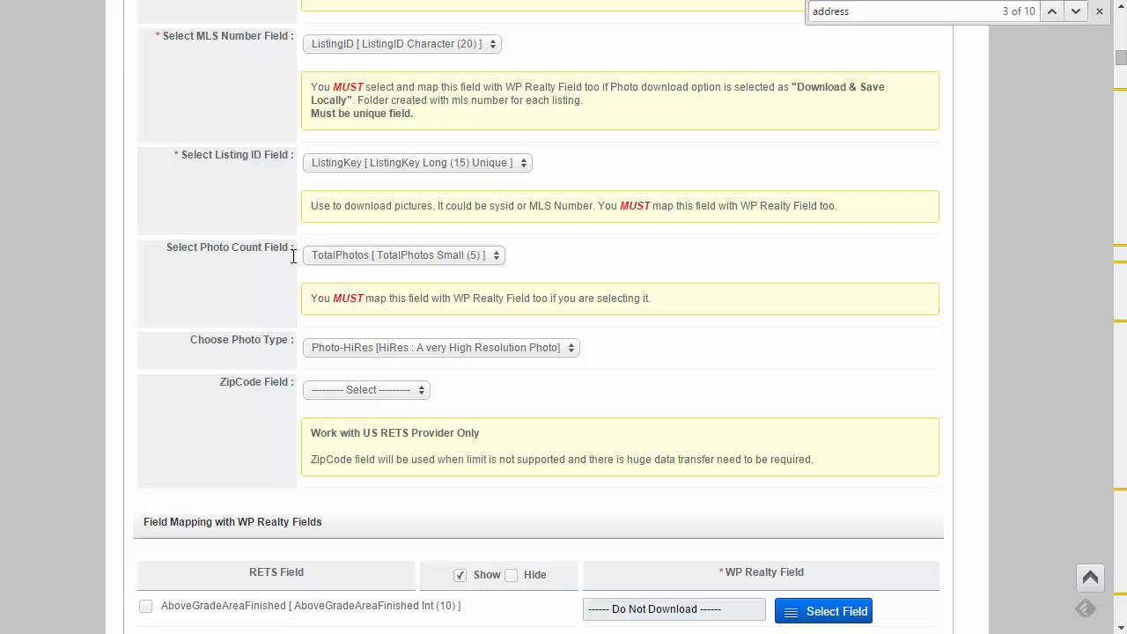
pyautogui.click(343, 256)
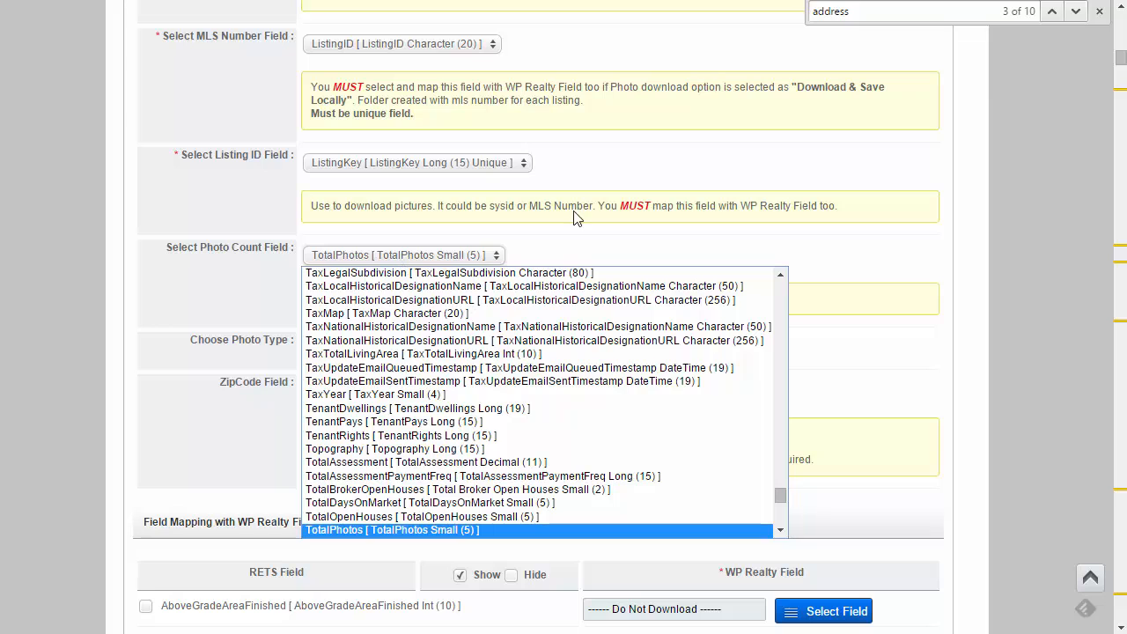
pyautogui.click(553, 254)
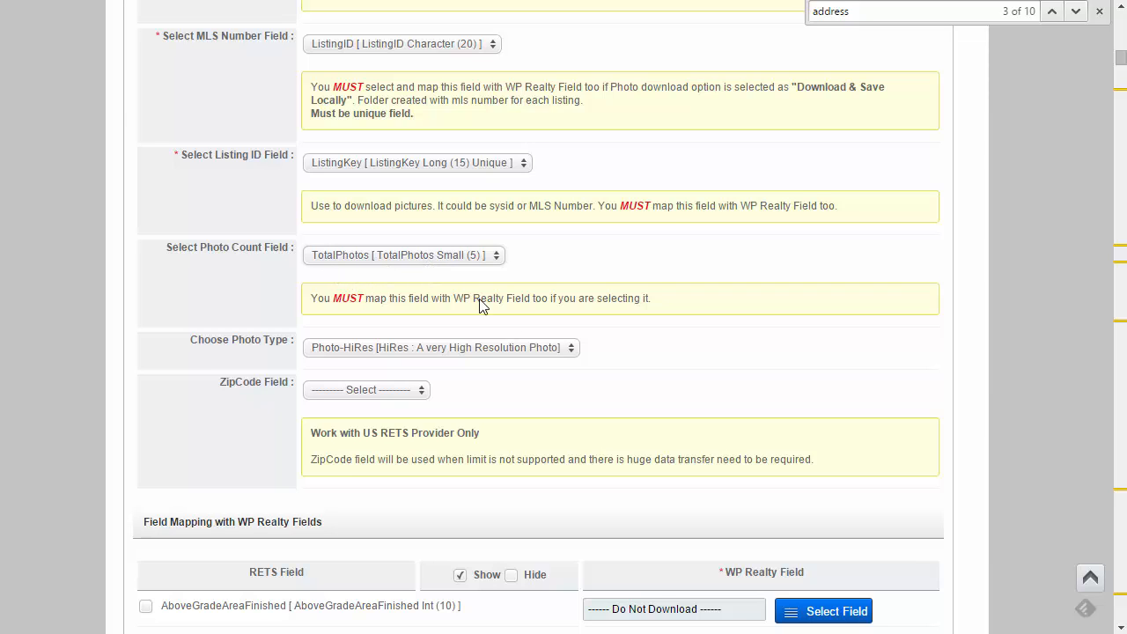
# Look at the available photo types without changing the choice, and review the ZipCode Field note.
pyautogui.scroll(-1, 534, 390)
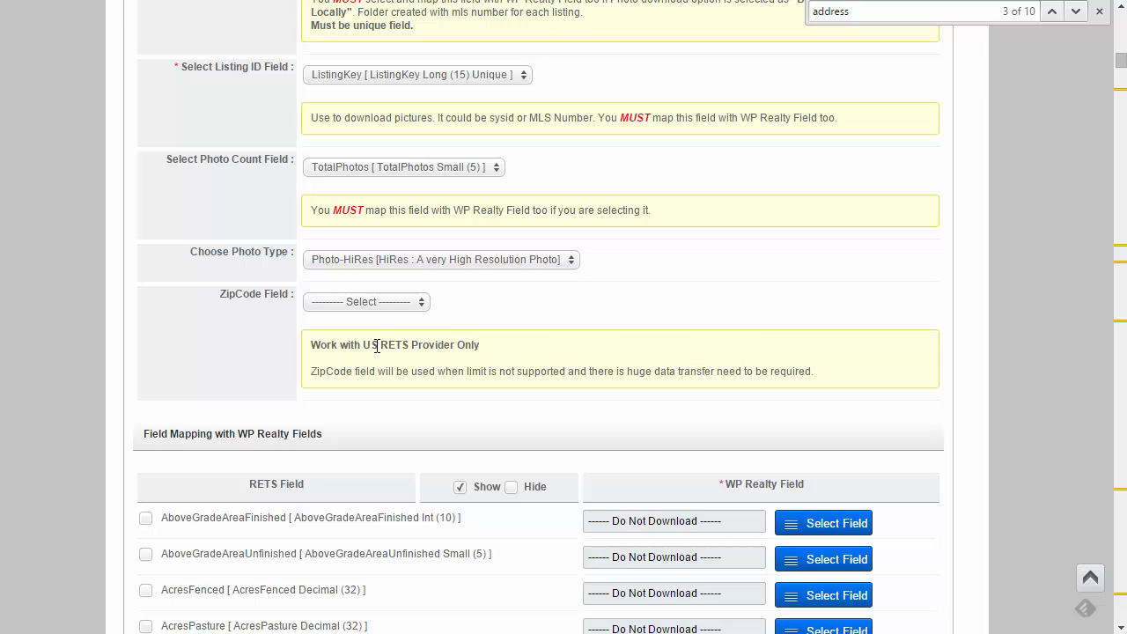
pyautogui.click(314, 265)
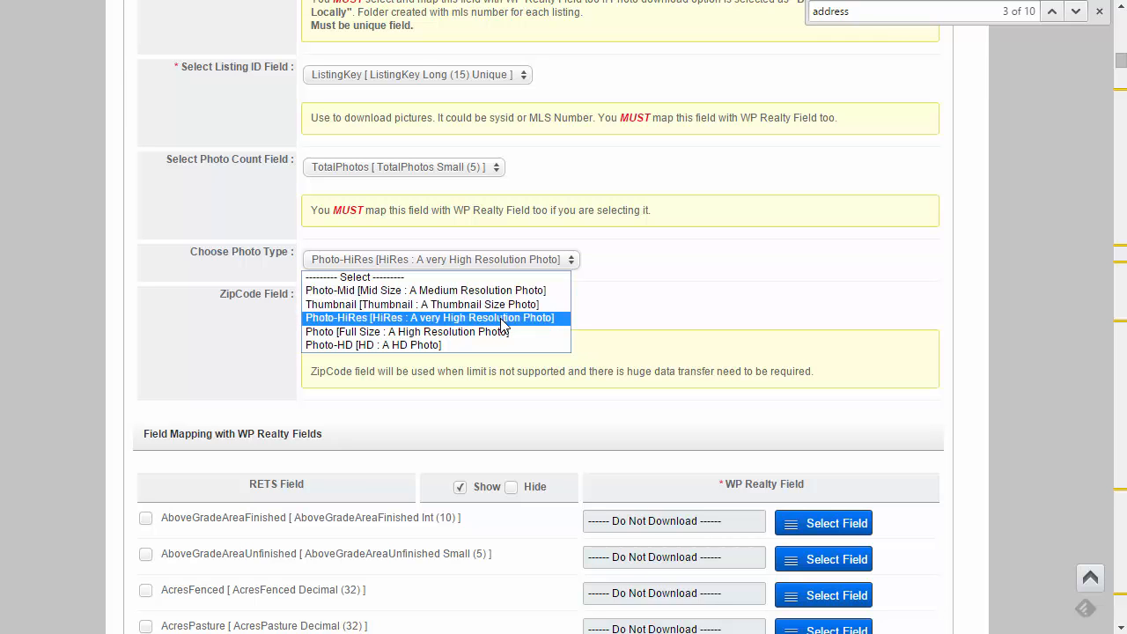
pyautogui.scroll(-1, 441, 341)
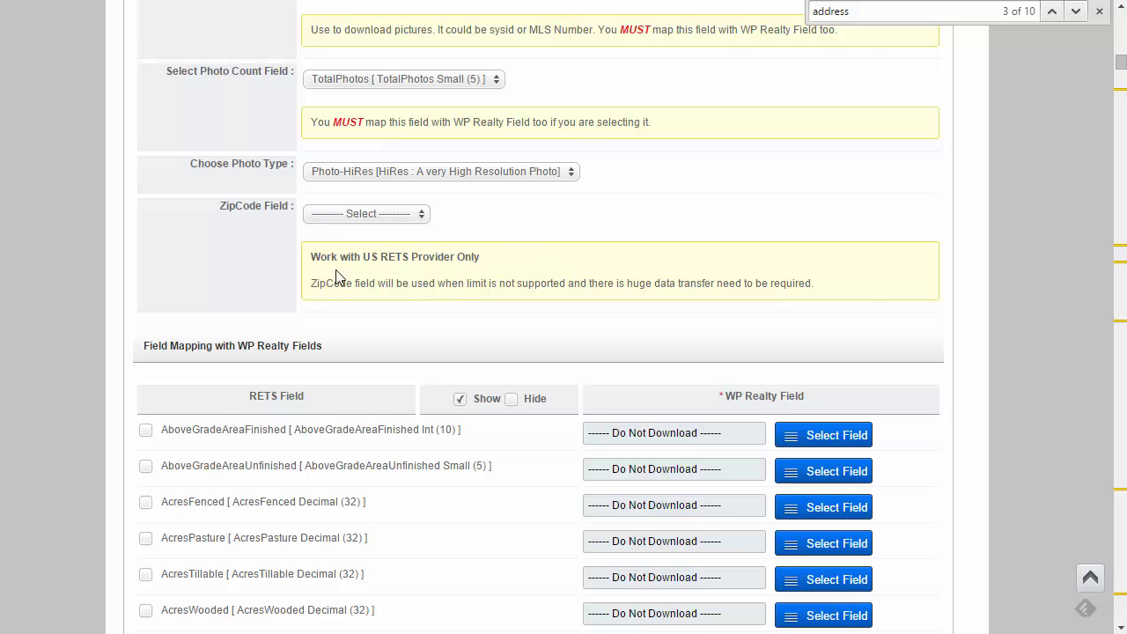
# Hide the AltAgentCellPhone and AltAgentDesignations fields from the Field Mapping with WP Realty Fields list.
pyautogui.scroll(-2, 264, 272)
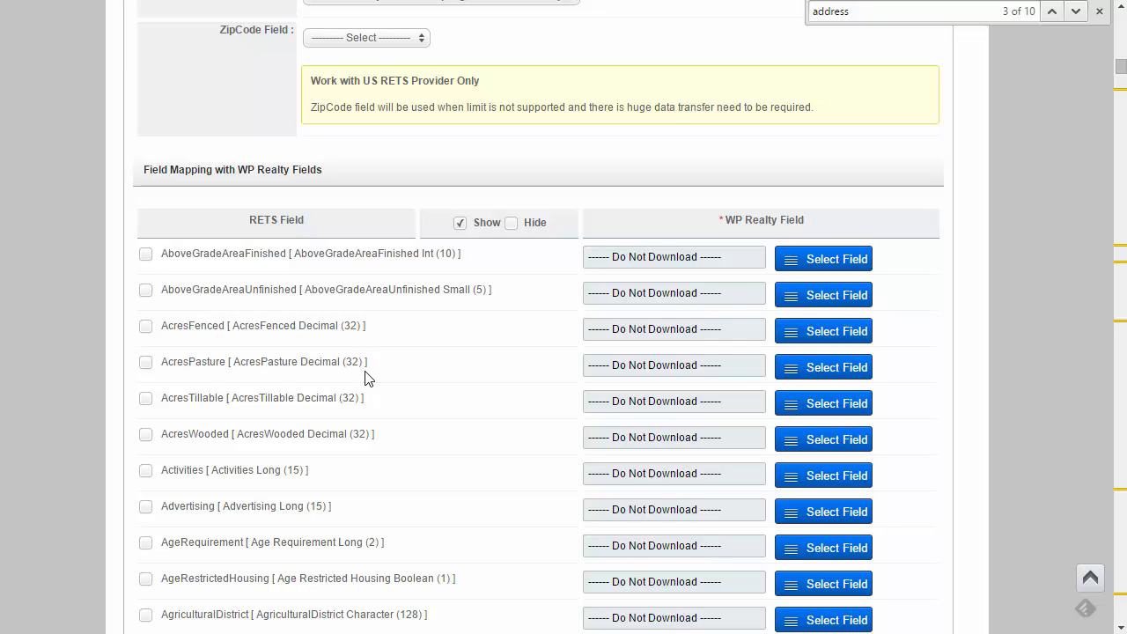
pyautogui.scroll(-2, 368, 387)
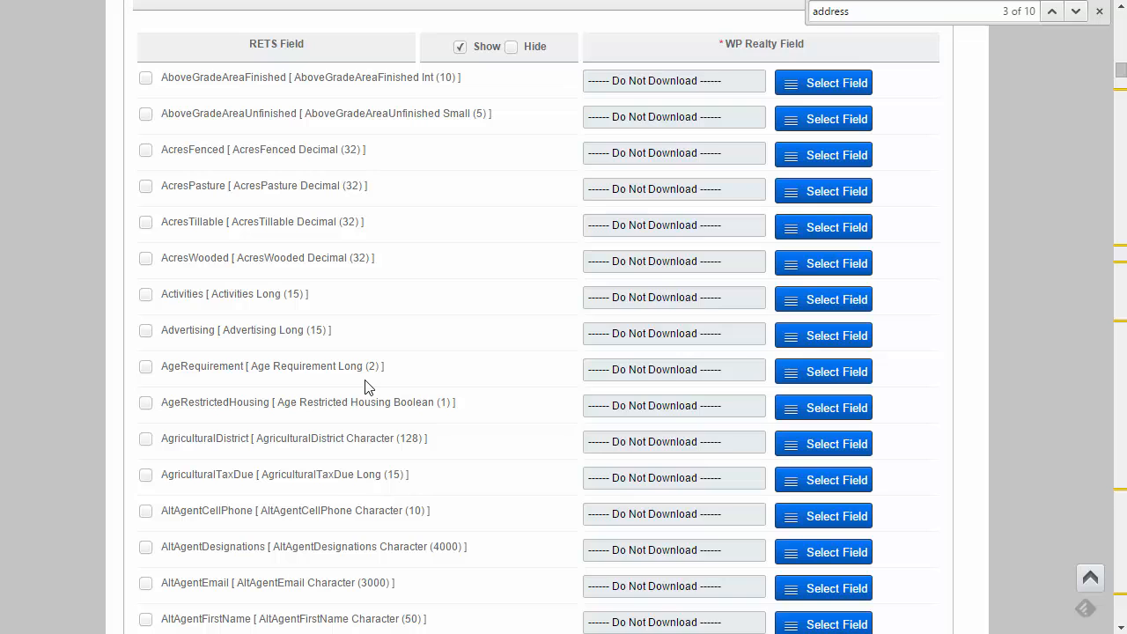
pyautogui.click(146, 512)
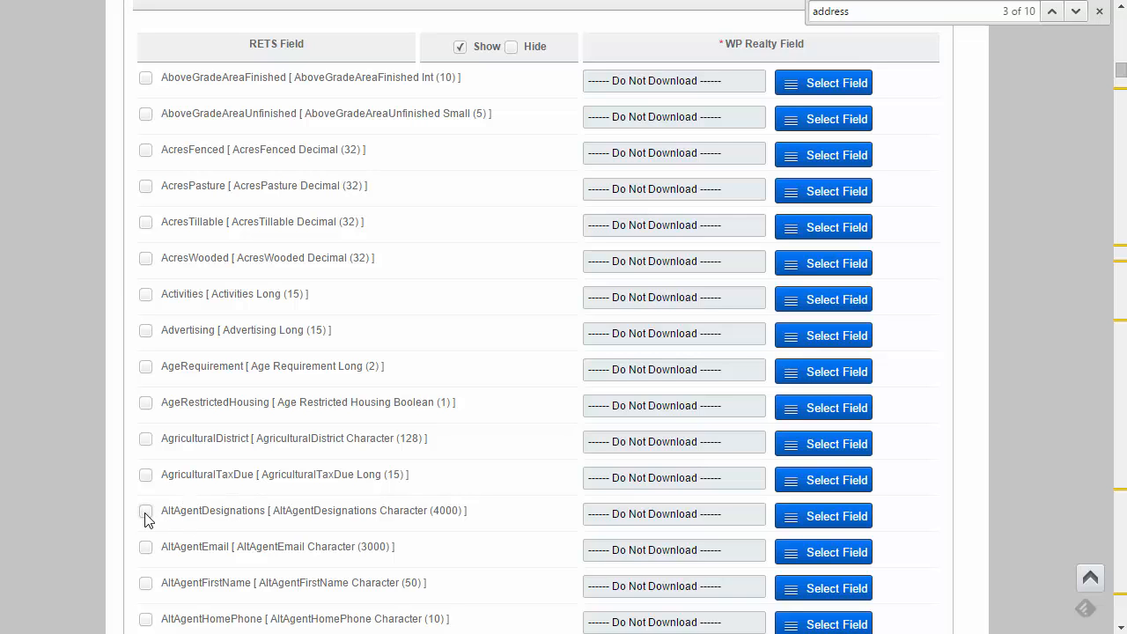
pyautogui.click(145, 513)
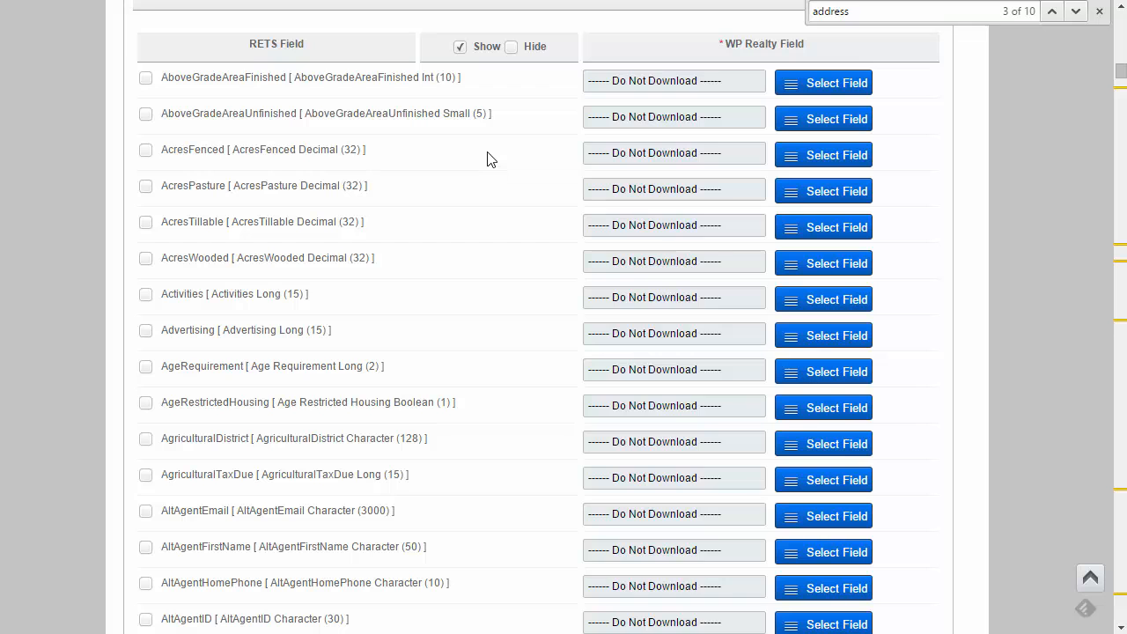
# Display the hidden RETS fields, unhide AltAgentCellPhone and AltAgentDesignations, and return to the shown fields.
pyautogui.scroll(2, 516, 171)
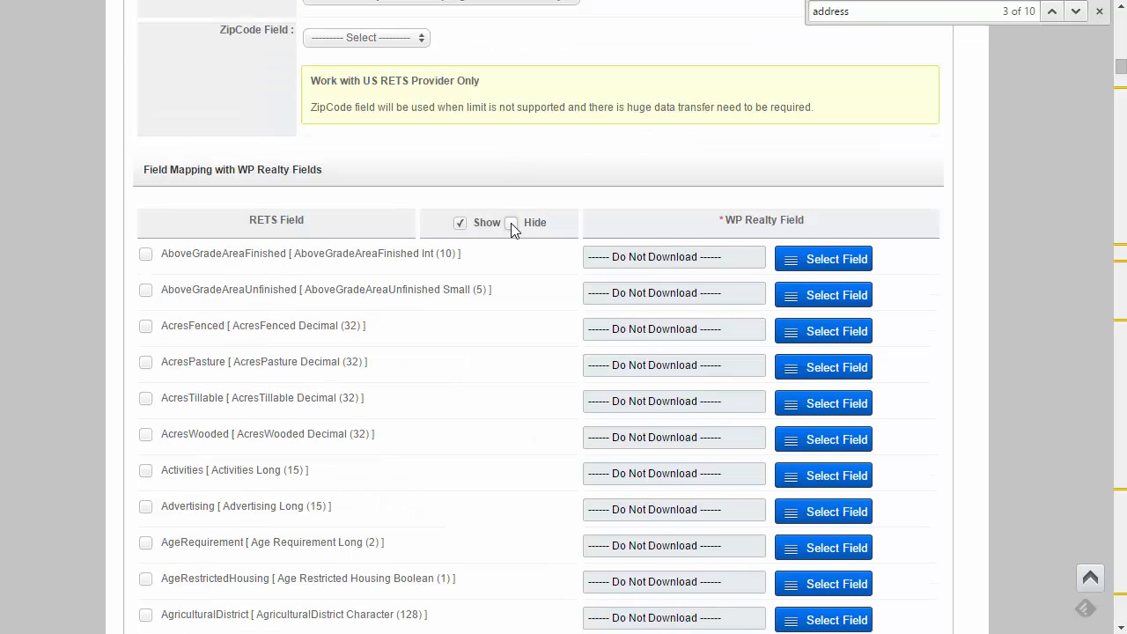
pyautogui.click(511, 223)
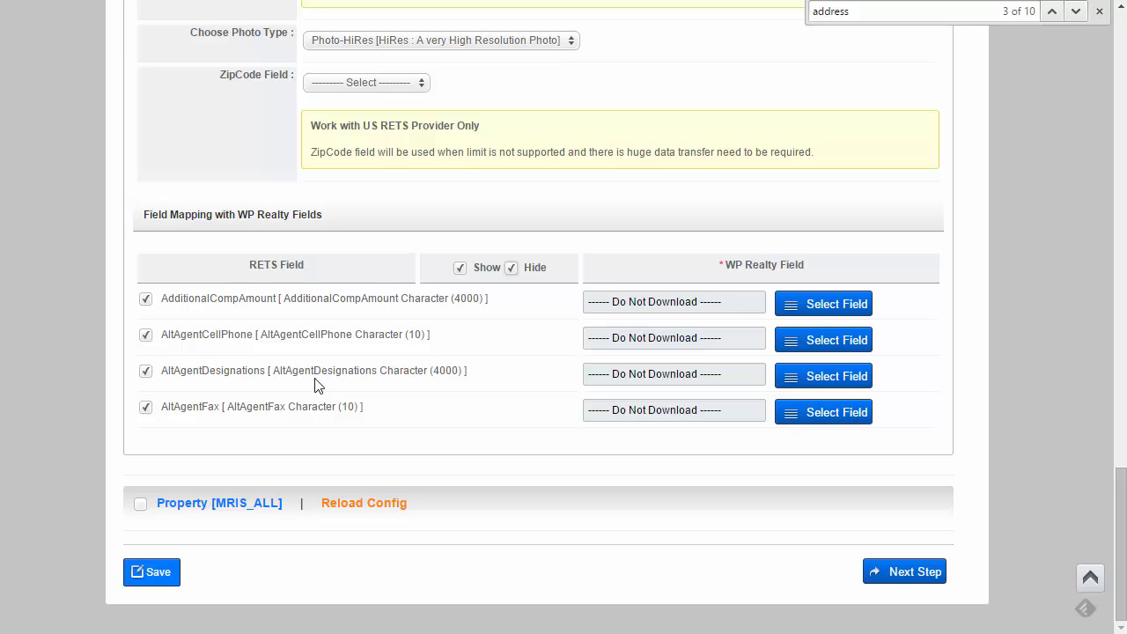
pyautogui.click(146, 335)
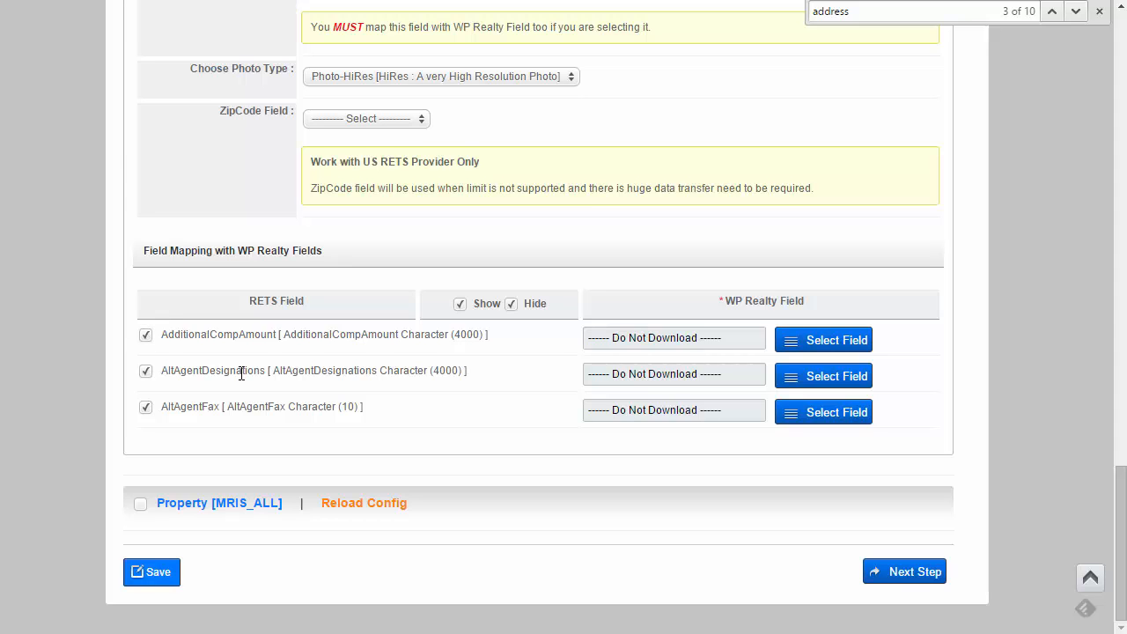
pyautogui.click(460, 306)
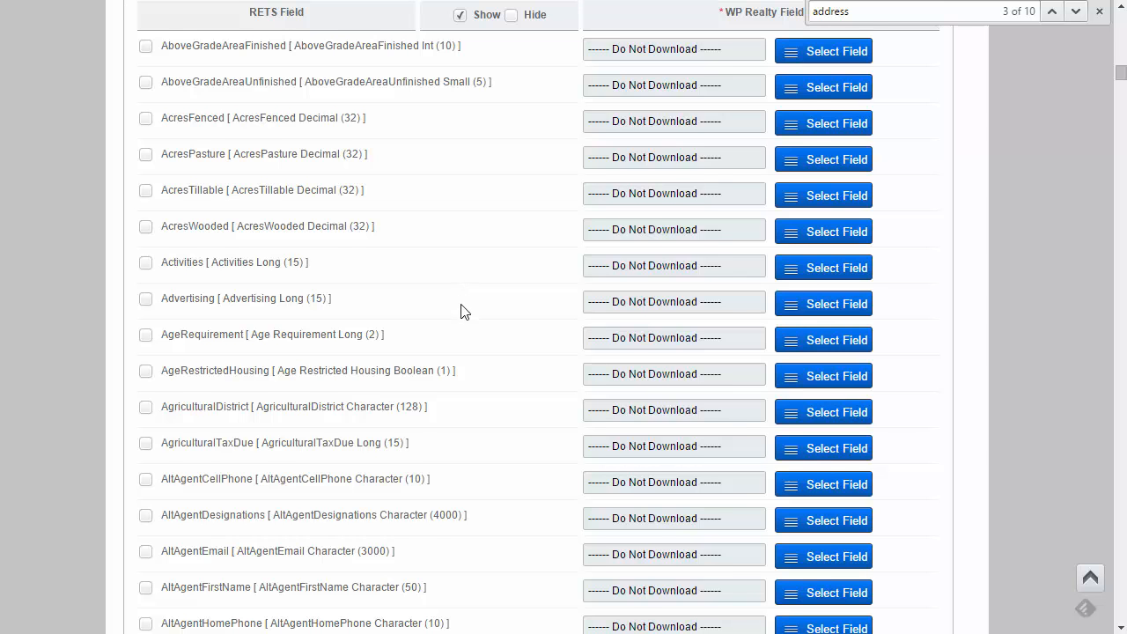
# Examine the first RETS fields in the mapping list and their WP Realty Field assignments.
pyautogui.scroll(-1, 460, 310)
pyautogui.scroll(2, 449, 322)
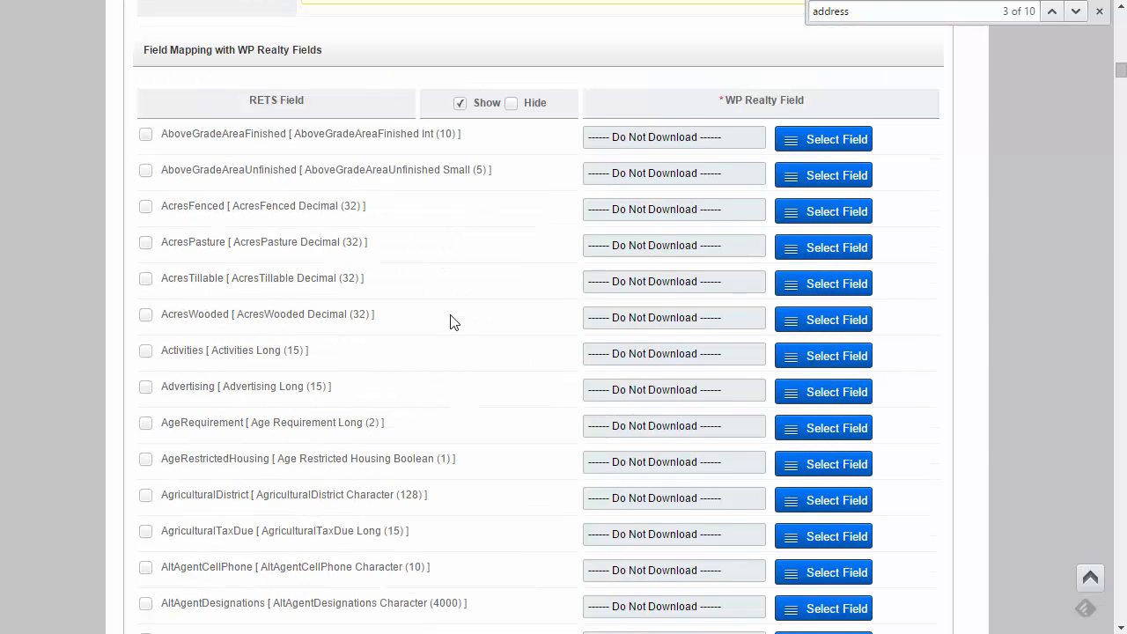
pyautogui.scroll(-4, 450, 322)
pyautogui.scroll(-2, 450, 323)
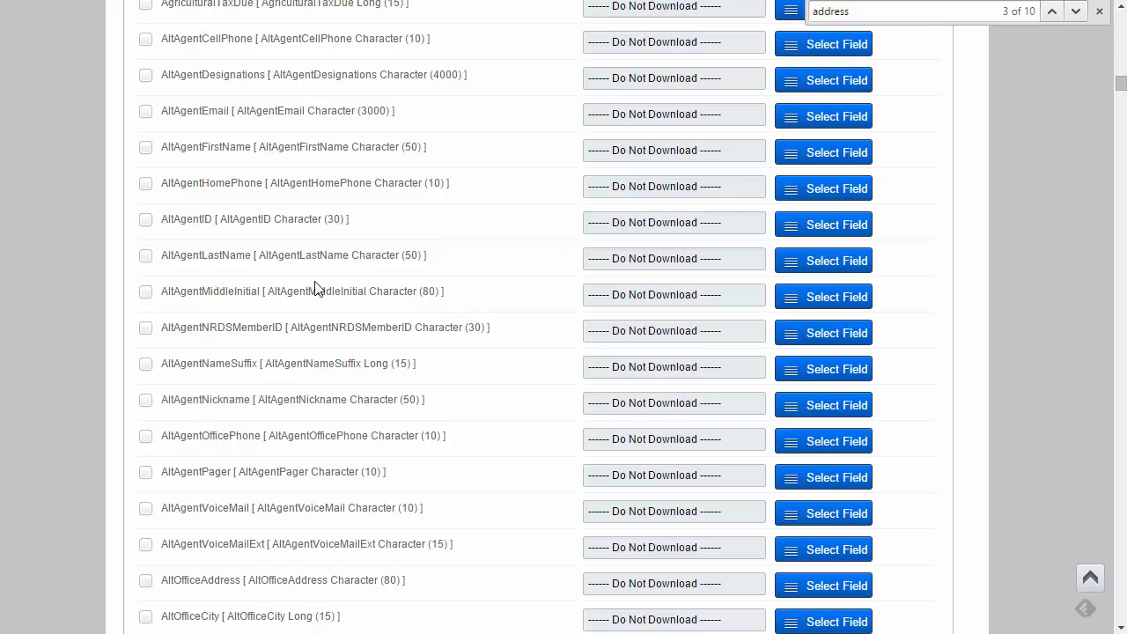
pyautogui.scroll(-2, 334, 140)
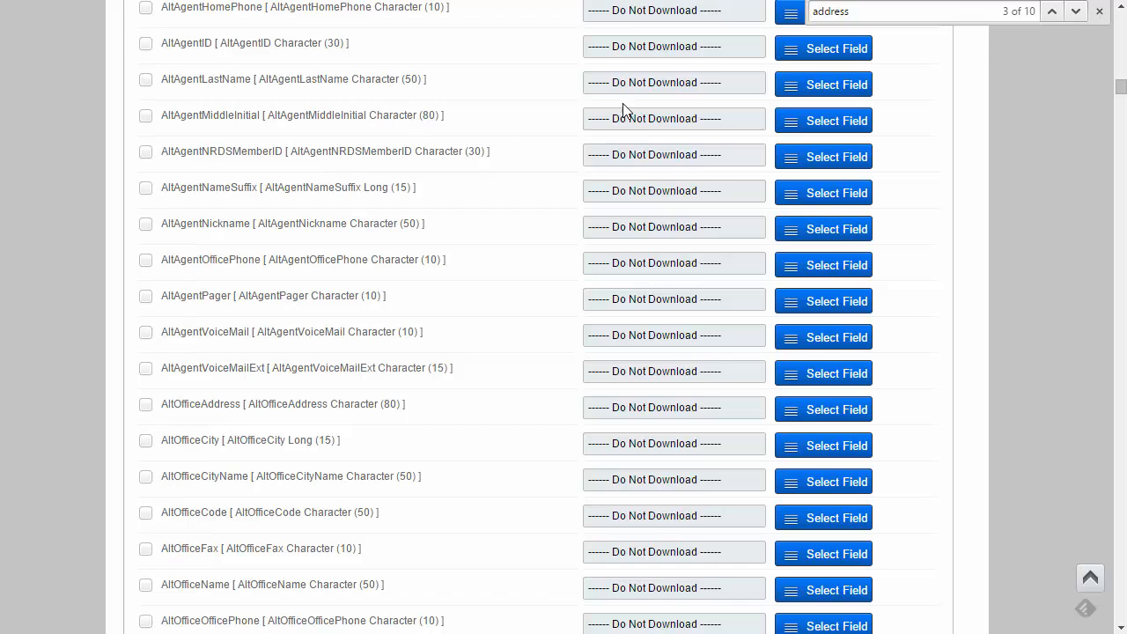
pyautogui.scroll(6, 732, 165)
pyautogui.scroll(3, 732, 163)
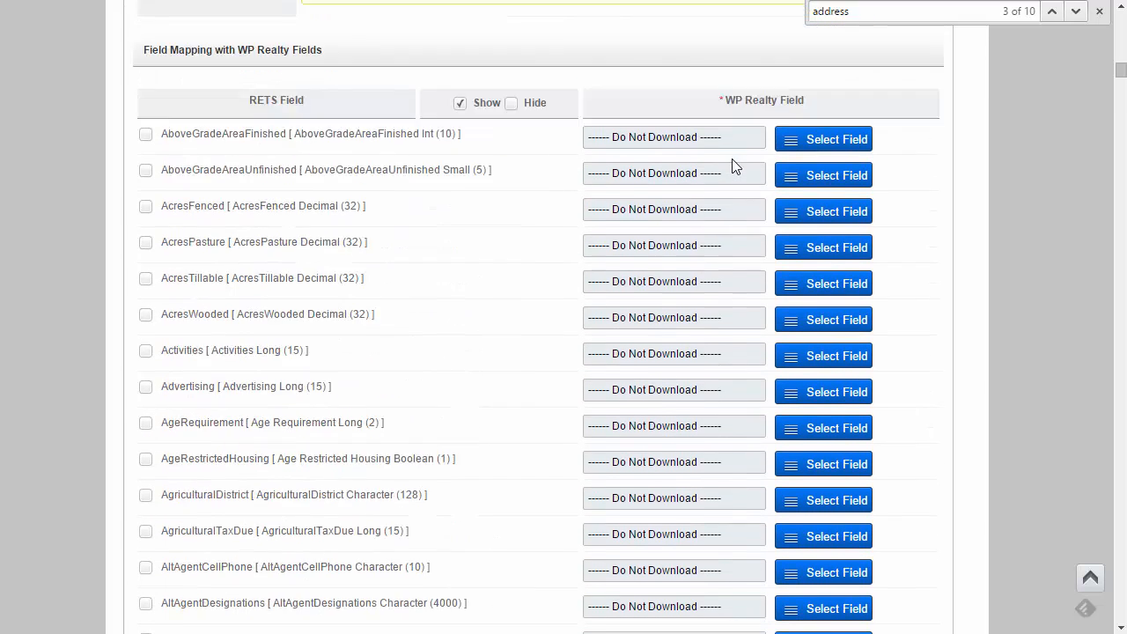
pyautogui.scroll(-1, 731, 161)
pyautogui.scroll(-1, 521, 309)
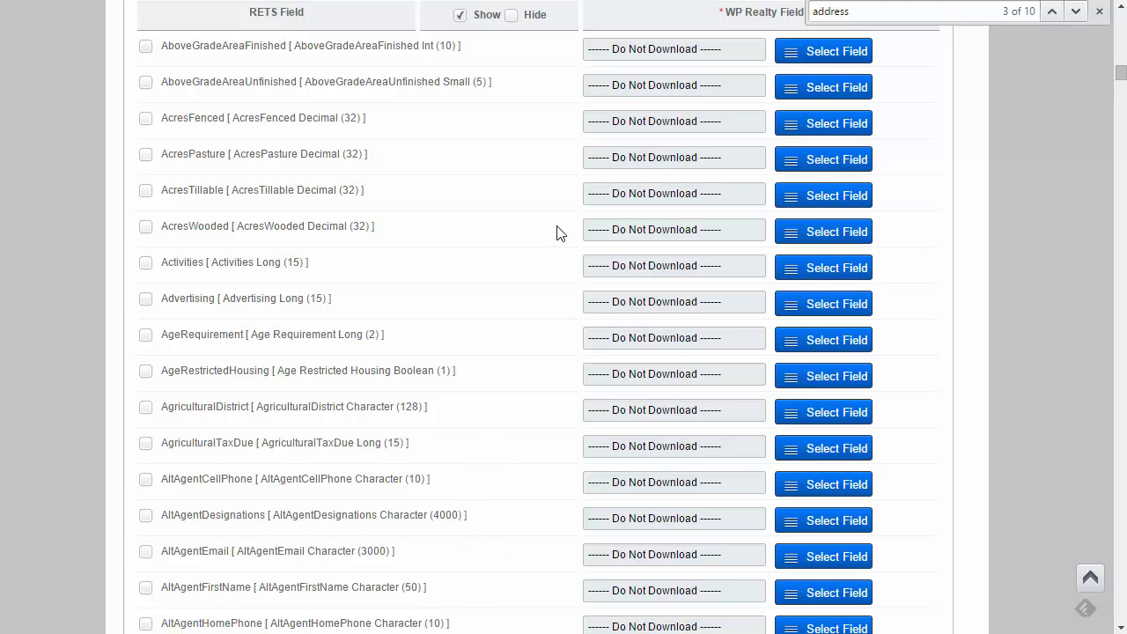
# Look through the RETS fields from the AltAgent entries down to the dining room entries.
pyautogui.scroll(-4, 548, 244)
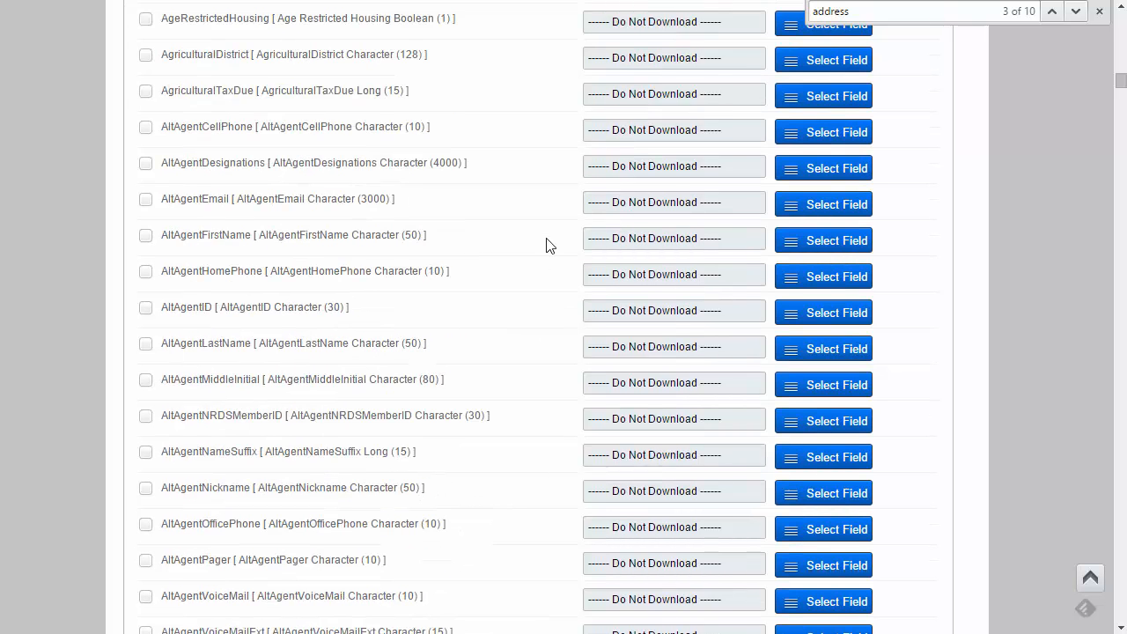
pyautogui.scroll(-2, 546, 244)
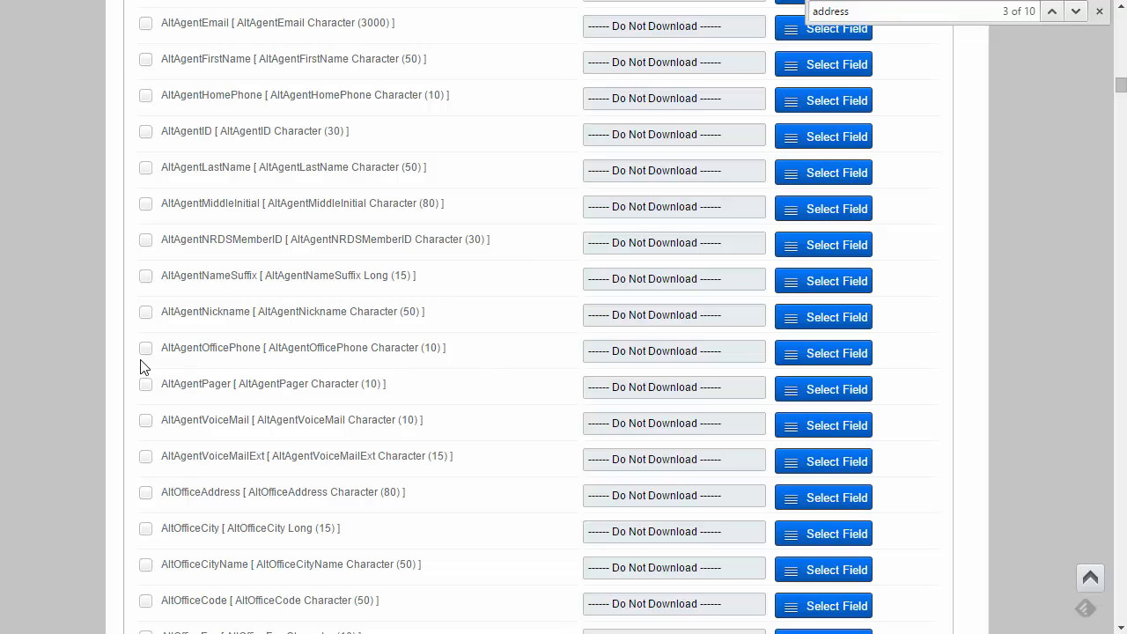
pyautogui.scroll(-3, 202, 385)
pyautogui.scroll(-15, 202, 384)
pyautogui.scroll(-20, 201, 391)
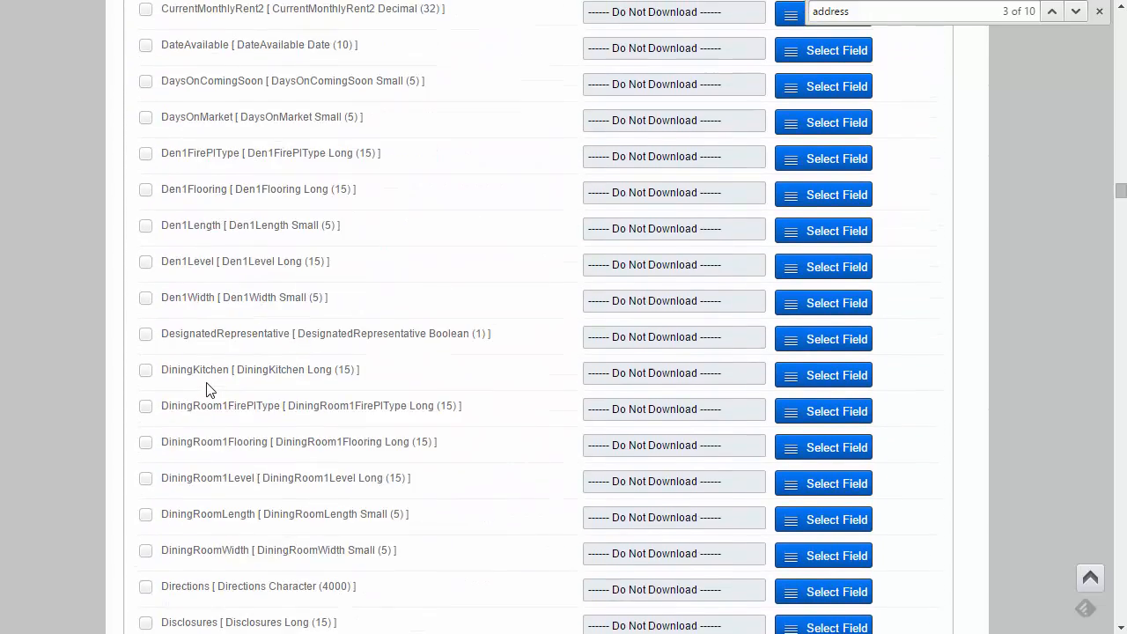
pyautogui.scroll(-10, 206, 389)
pyautogui.scroll(20, 236, 396)
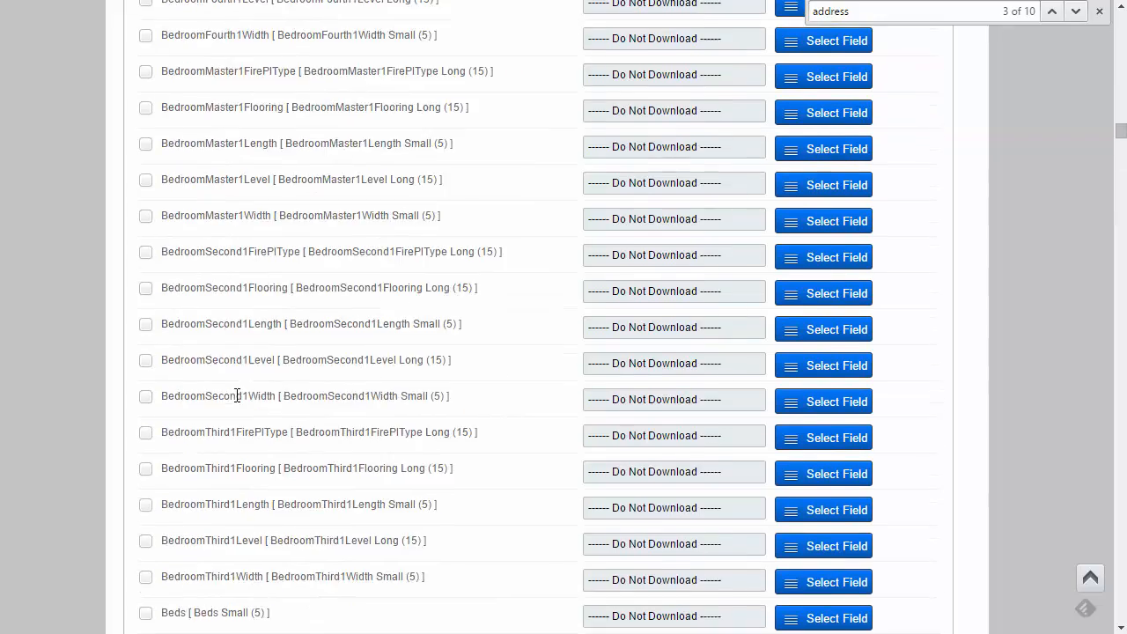
# Recheck the Property [MRIS_RES] download settings from the listing title field through the photo count field to see which need mapping.
pyautogui.scroll(-8, 235, 400)
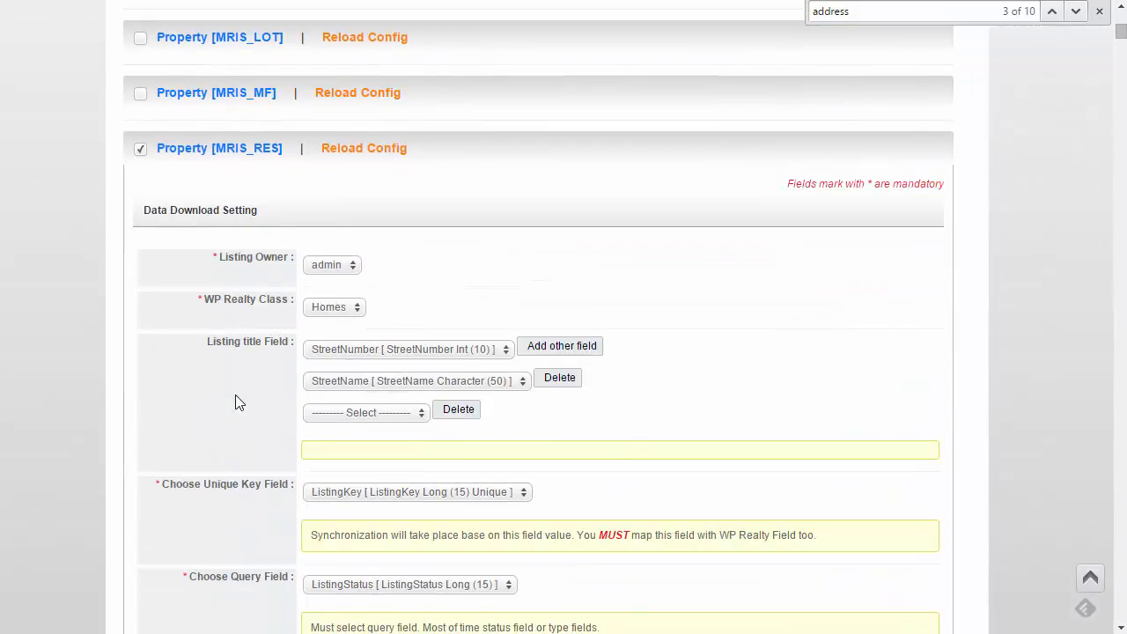
pyautogui.scroll(2, 235, 401)
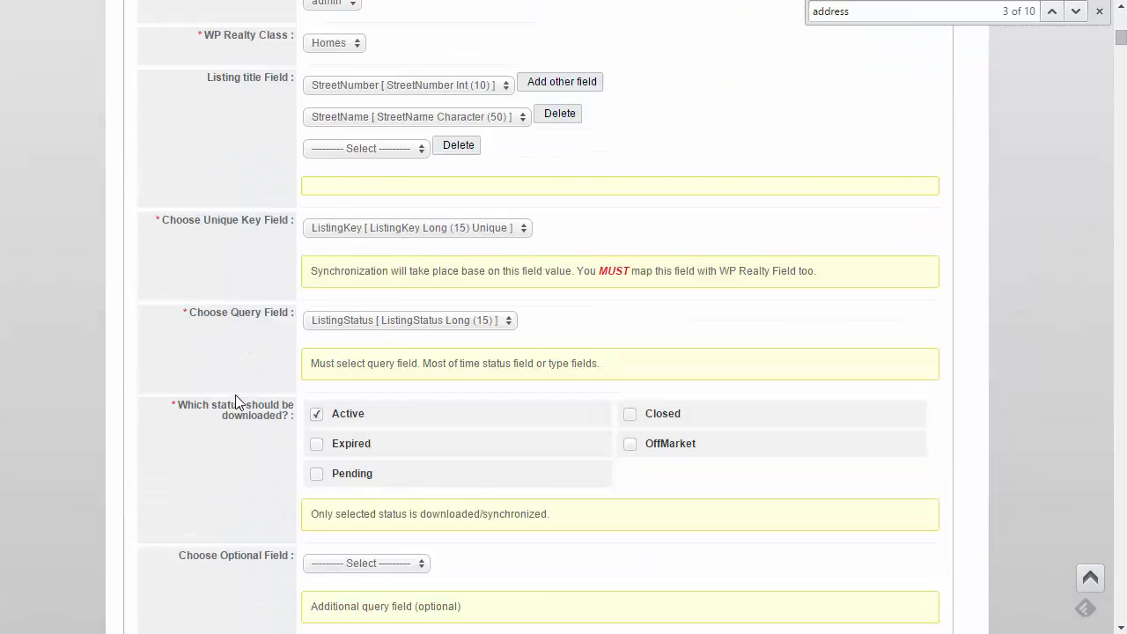
pyautogui.scroll(-1, 236, 396)
pyautogui.scroll(1, 218, 369)
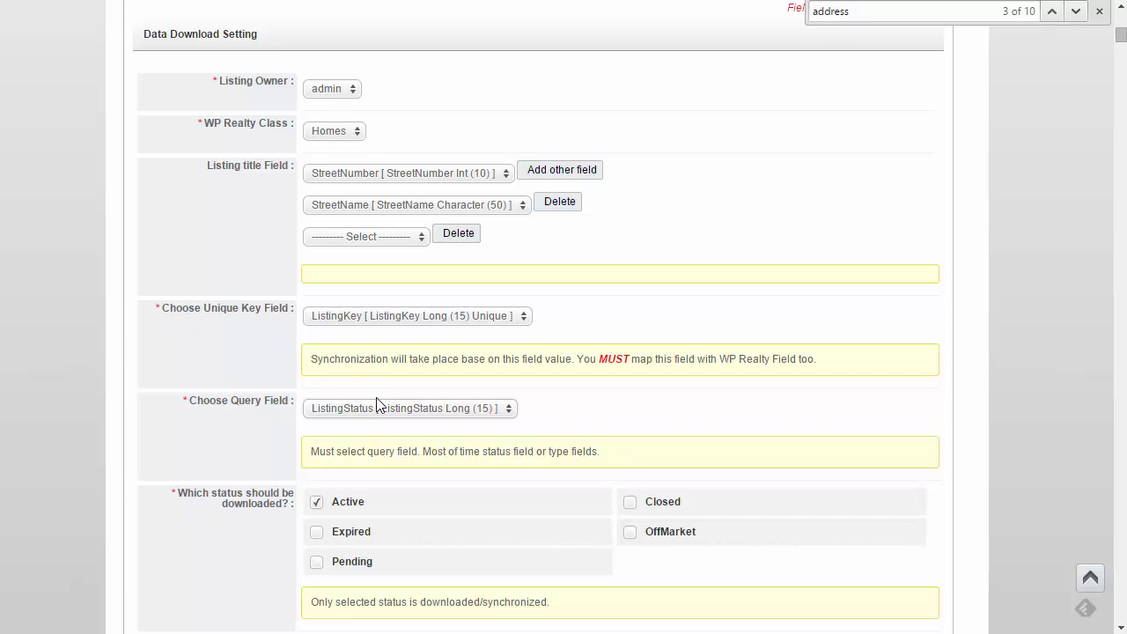
pyautogui.scroll(-3, 179, 398)
pyautogui.scroll(-6, 173, 399)
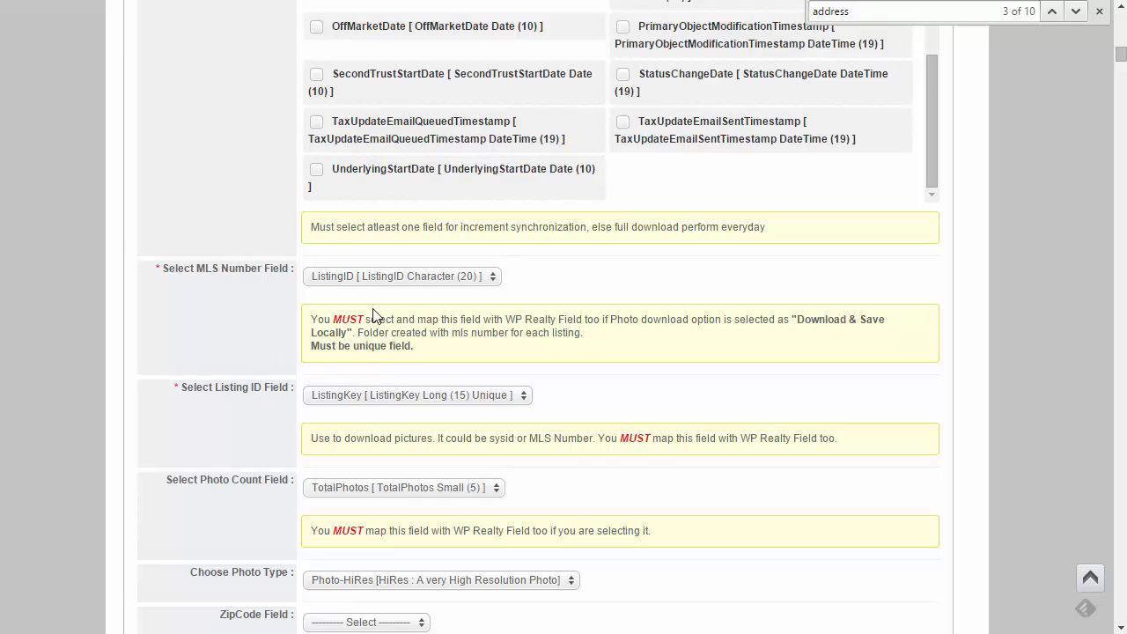
pyautogui.scroll(-2, 237, 391)
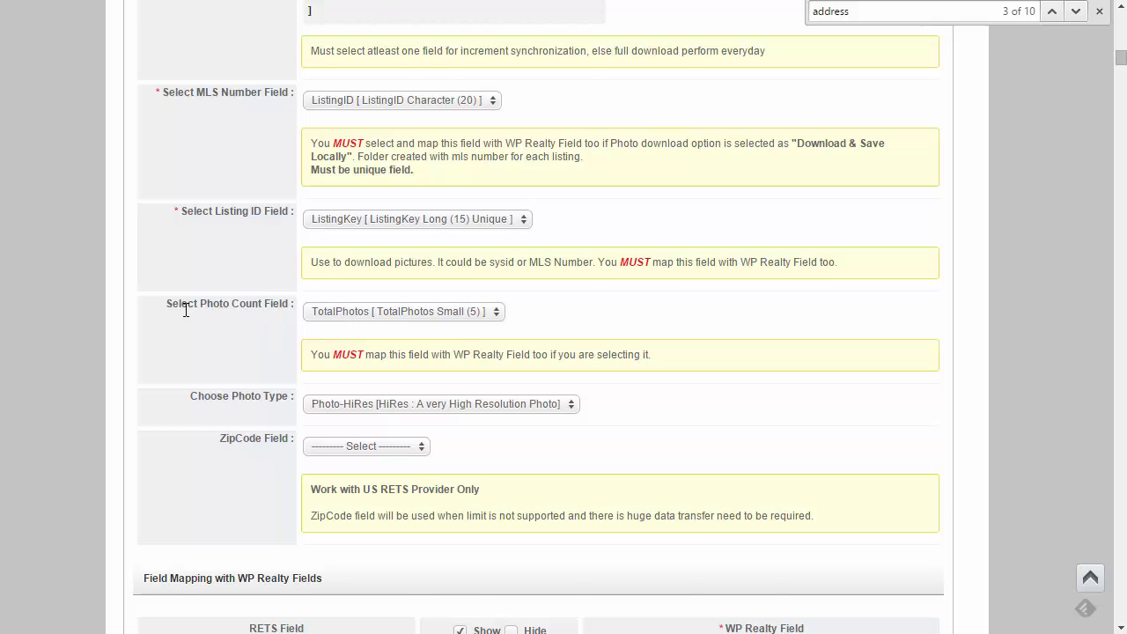
# Find the ListingID, ListingKey and ListingStatus rows in the field mapping list.
pyautogui.scroll(-1, 220, 305)
pyautogui.scroll(-20, 220, 305)
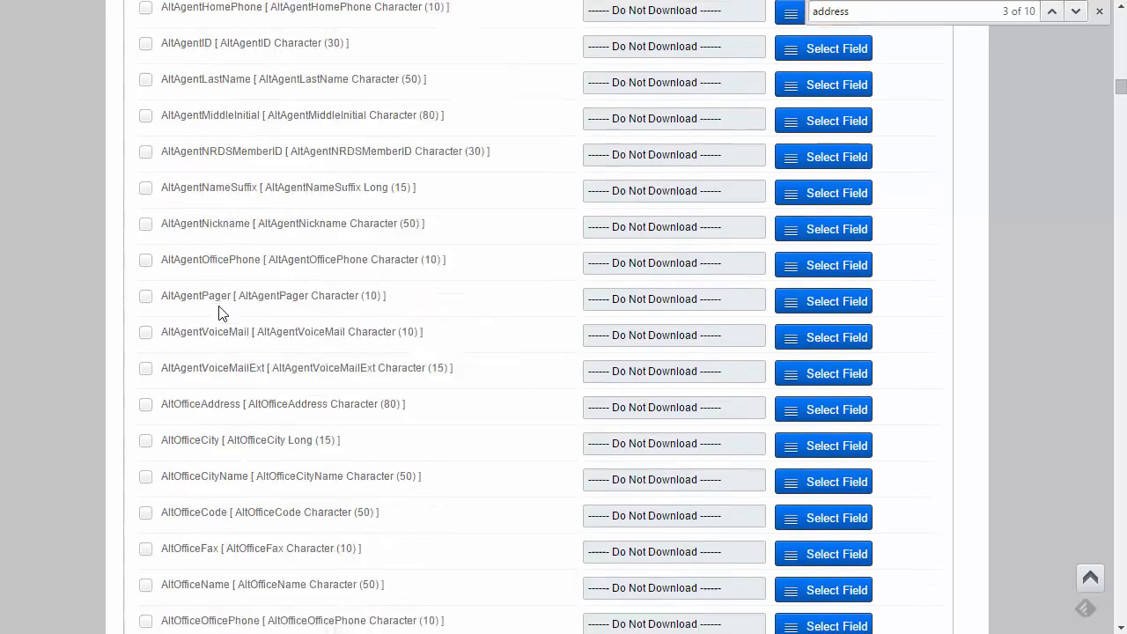
pyautogui.scroll(-20, 220, 314)
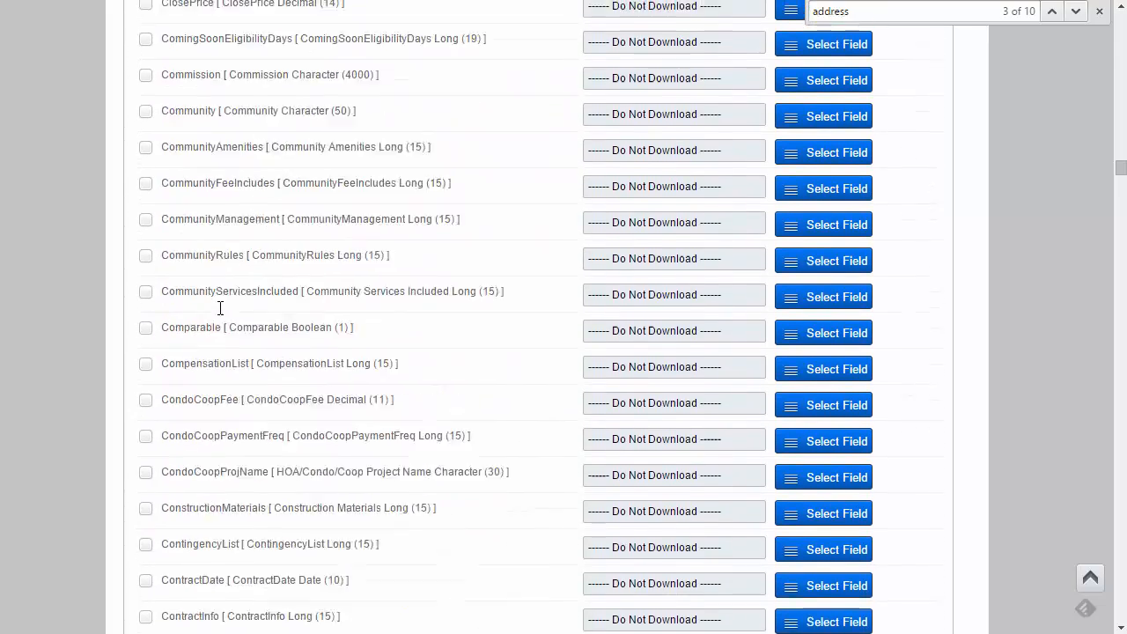
pyautogui.scroll(-20, 344, 358)
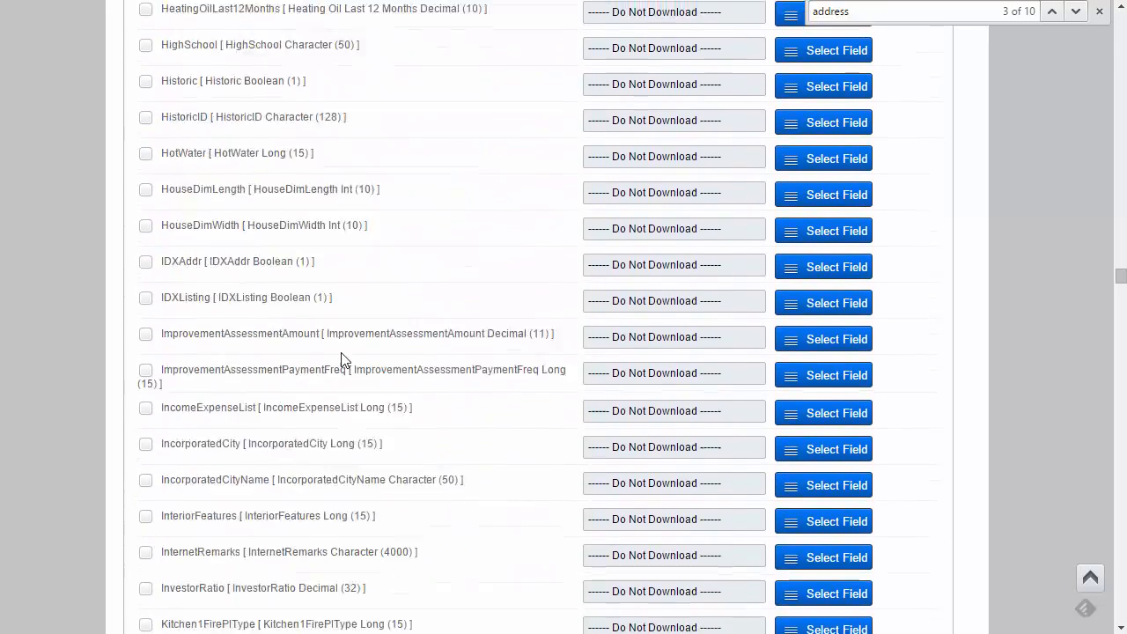
pyautogui.scroll(-20, 343, 359)
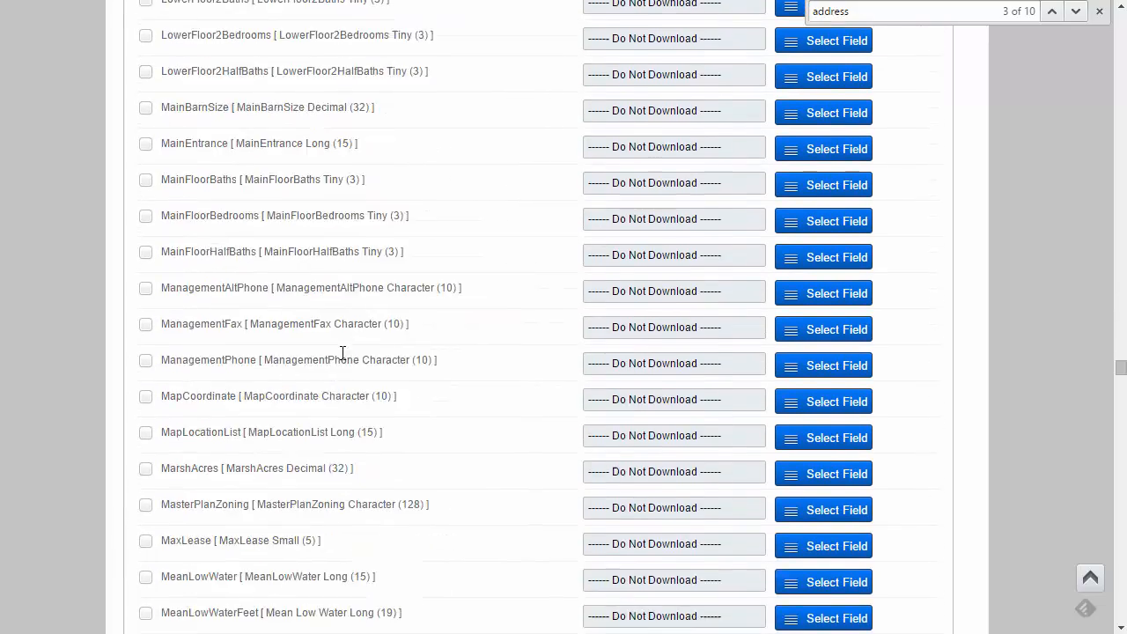
pyautogui.scroll(20, 342, 353)
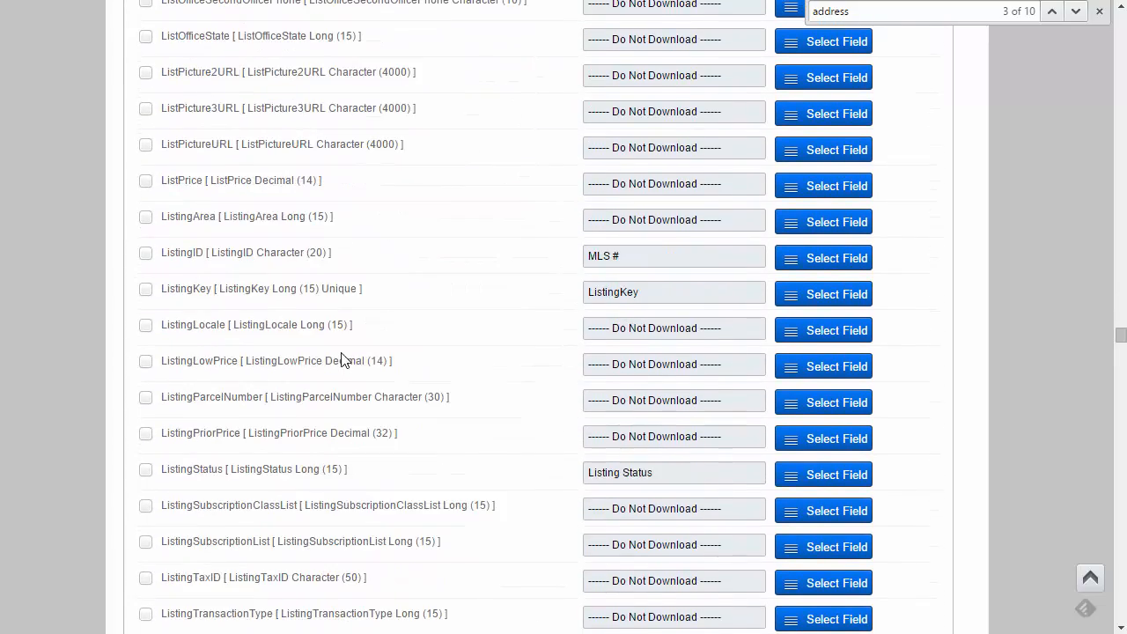
# Map the ListingID RETS field to the existing WP Realty field MLS # using Option #1.
pyautogui.scroll(2, 343, 359)
pyautogui.scroll(-2, 343, 359)
pyautogui.click(850, 268)
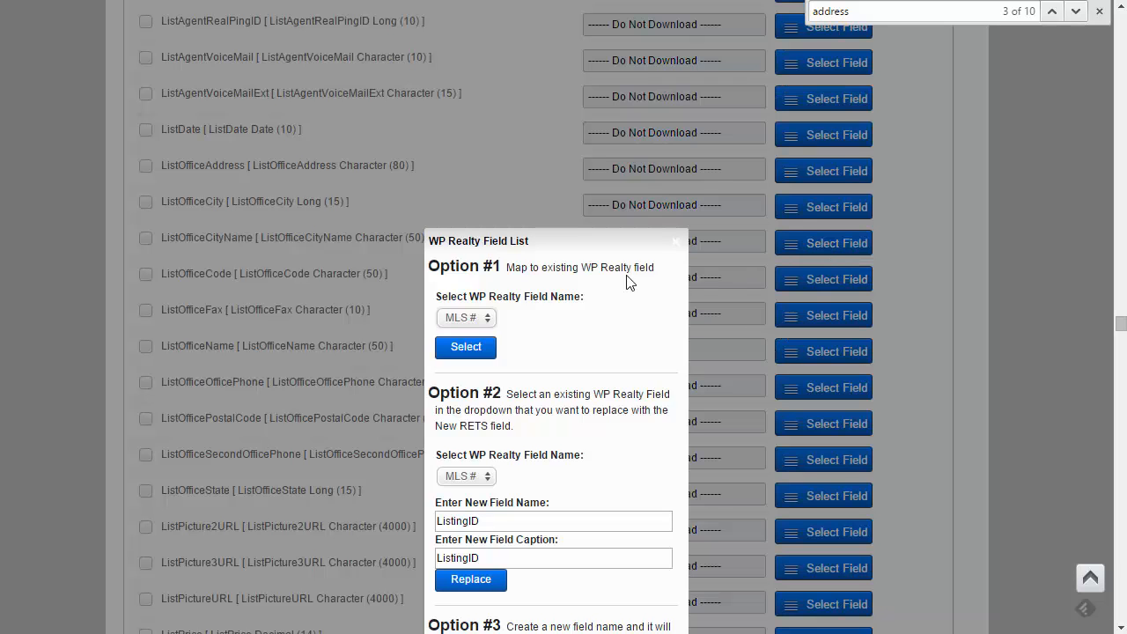
pyautogui.click(466, 317)
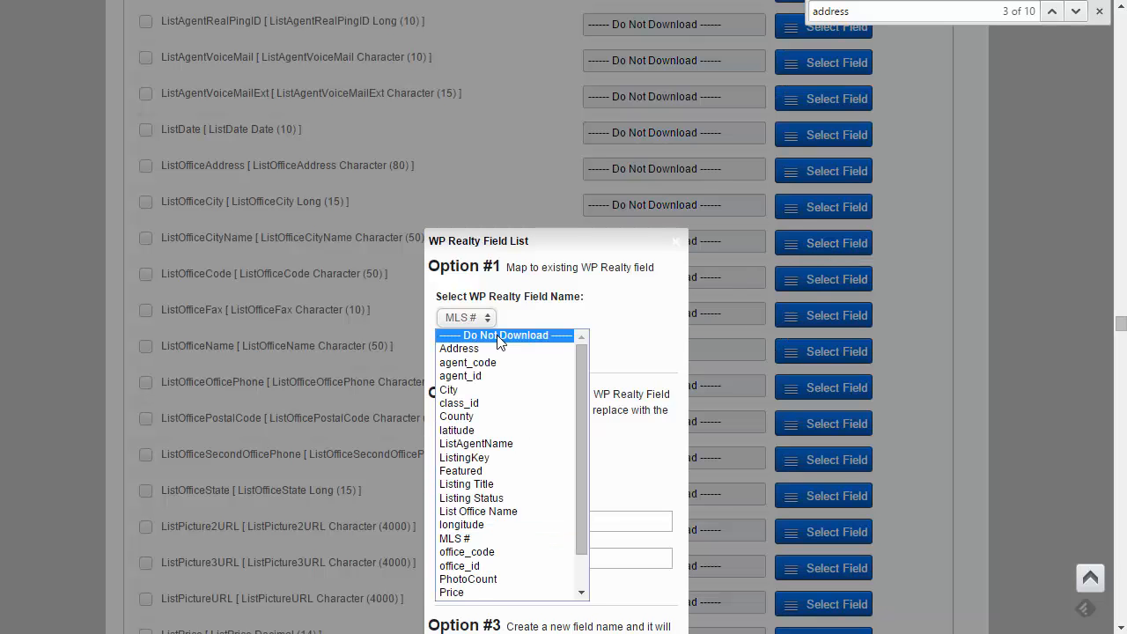
pyautogui.click(500, 339)
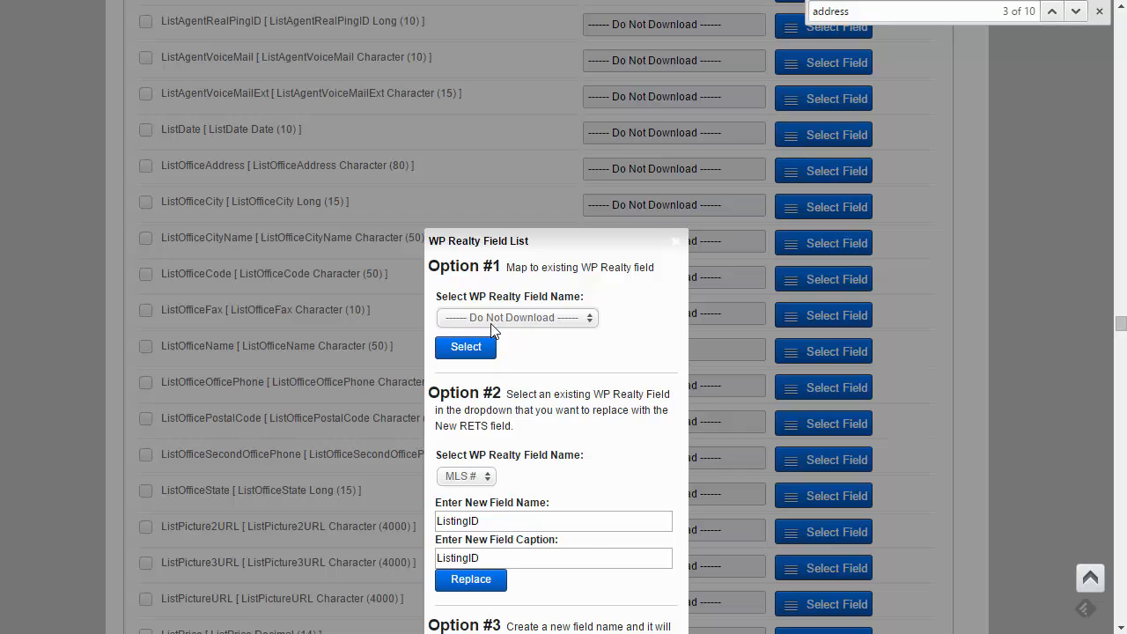
pyautogui.click(492, 324)
pyautogui.scroll(-1, 499, 387)
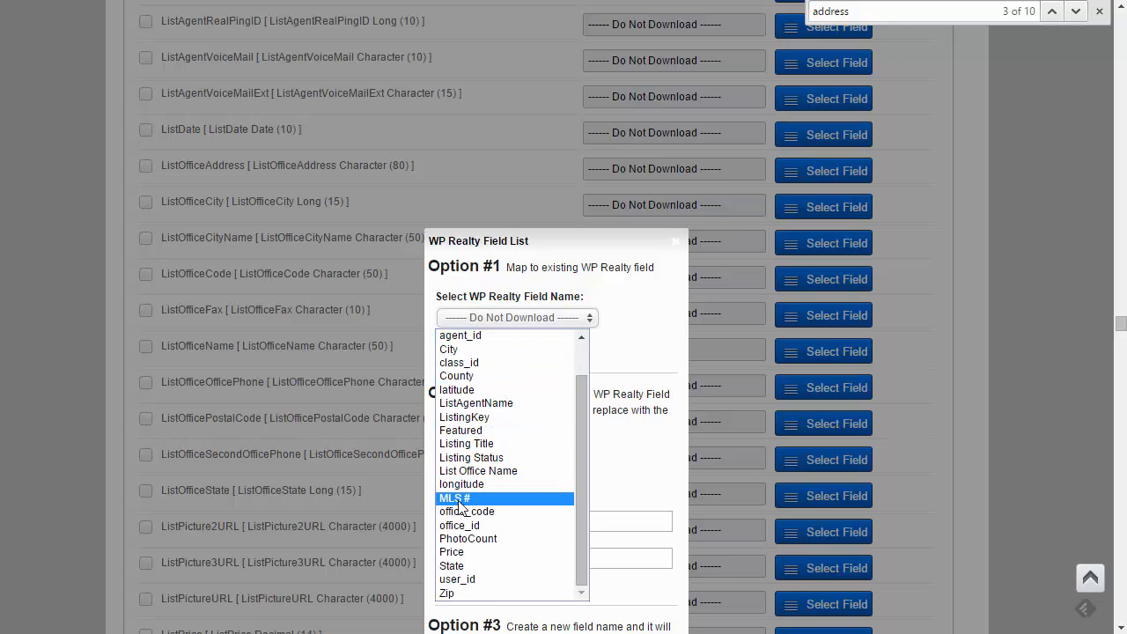
pyautogui.click(459, 504)
pyautogui.click(466, 352)
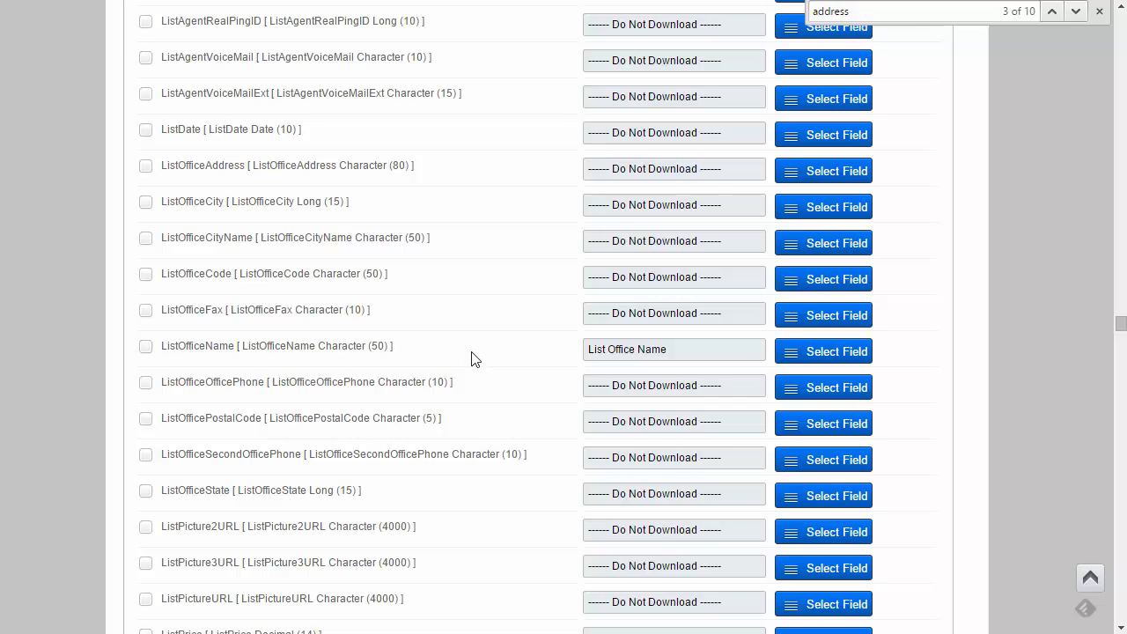
# Review the existing WP Realty field choices for the ListingKey row and close its field list without changing the mapping.
pyautogui.scroll(-4, 558, 410)
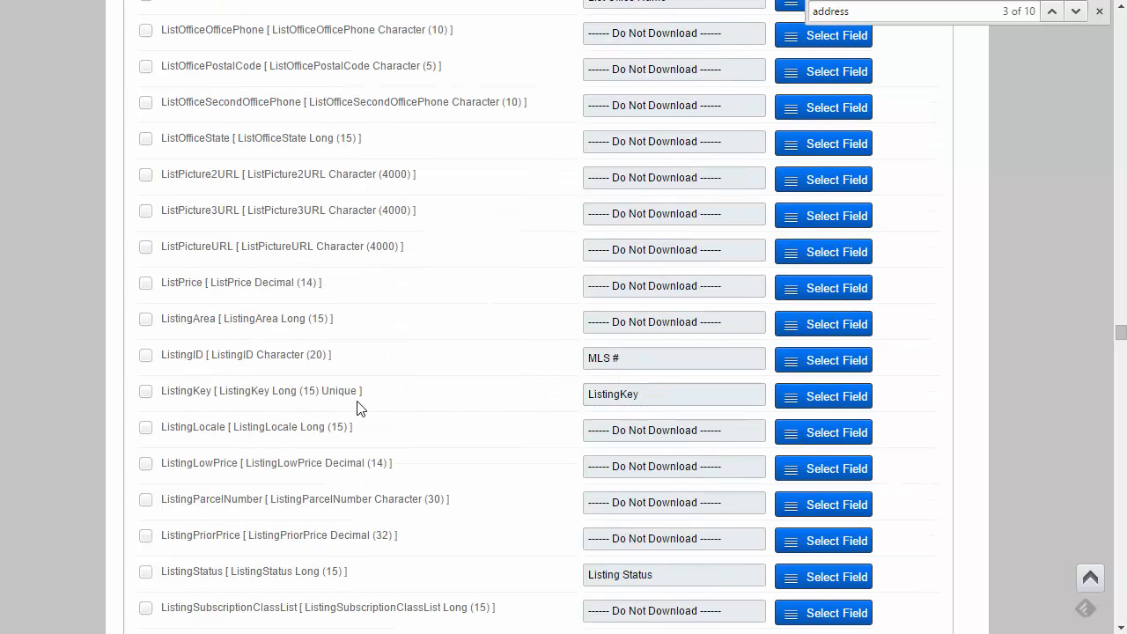
pyautogui.click(841, 408)
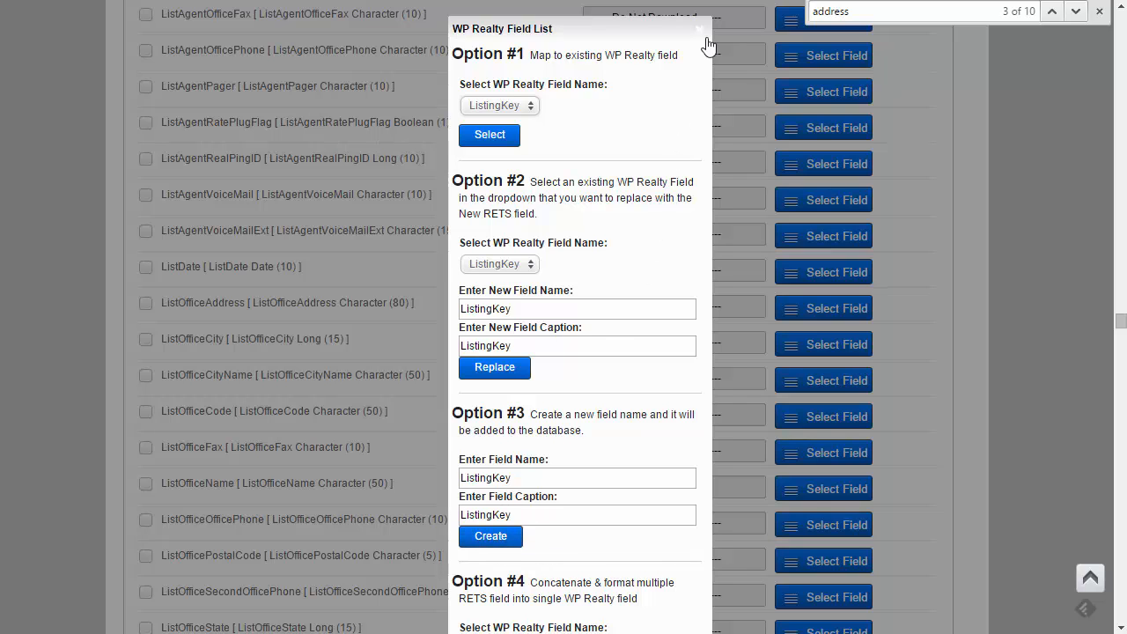
pyautogui.click(518, 111)
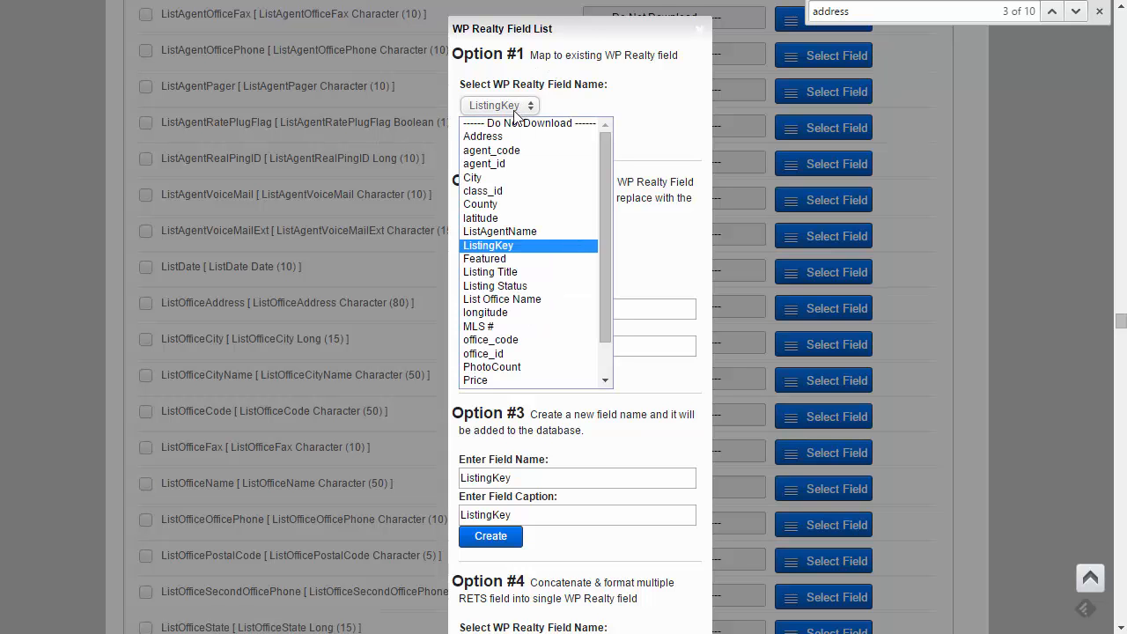
pyautogui.click(697, 32)
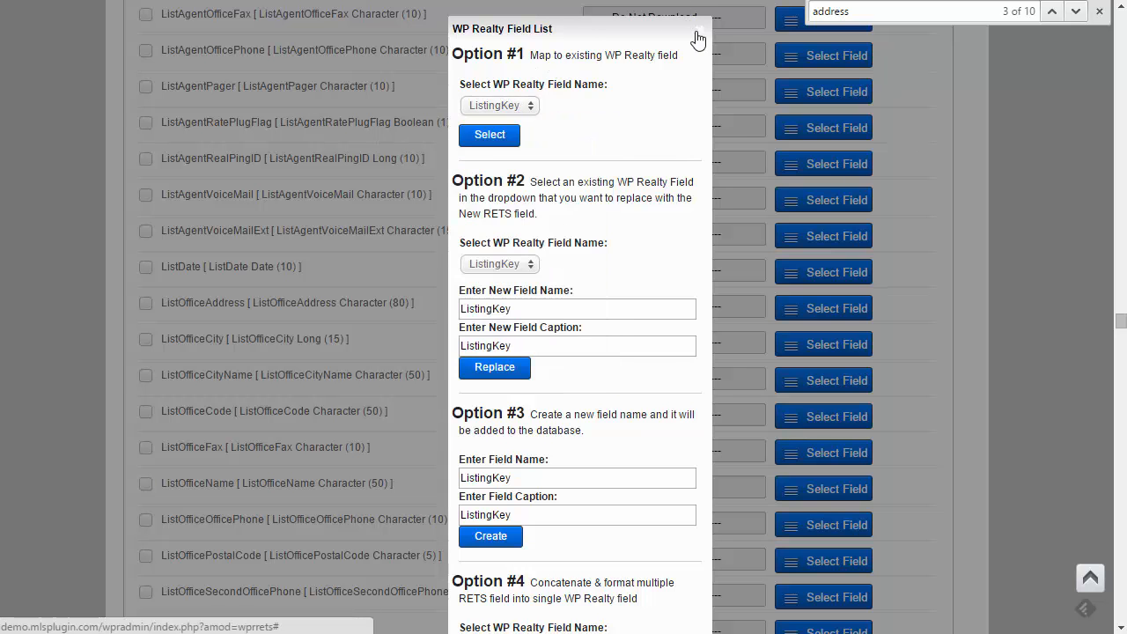
pyautogui.click(697, 31)
# Open the field mapping for ListAgentEmail and set its Option #3 field caption to "List Agent Email".
pyautogui.scroll(-5, 640, 184)
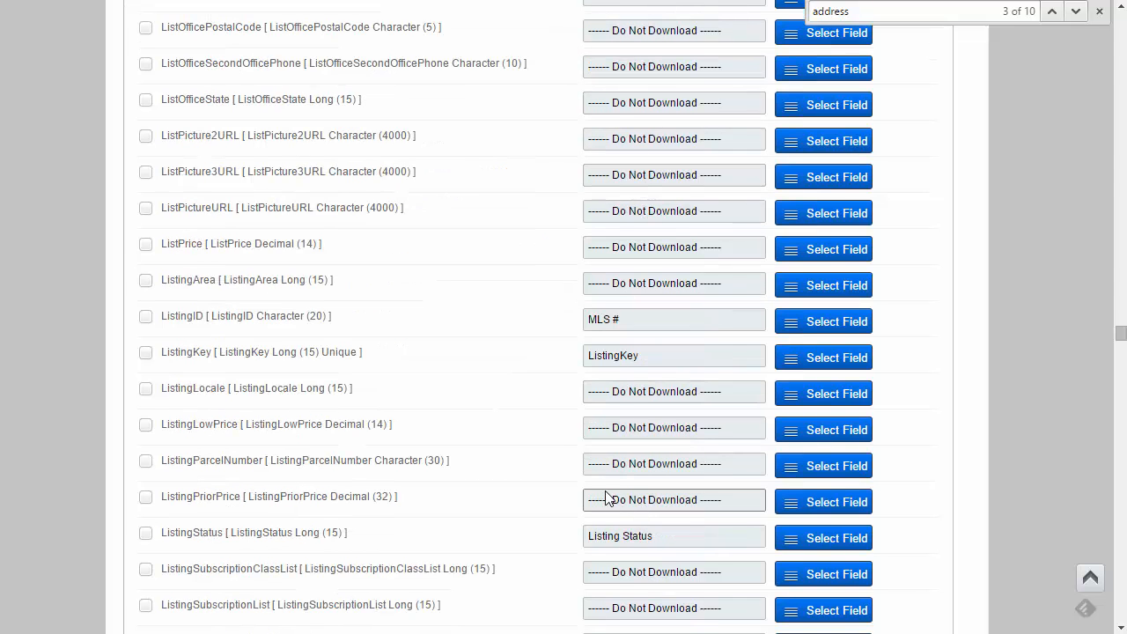
pyautogui.scroll(3, 598, 477)
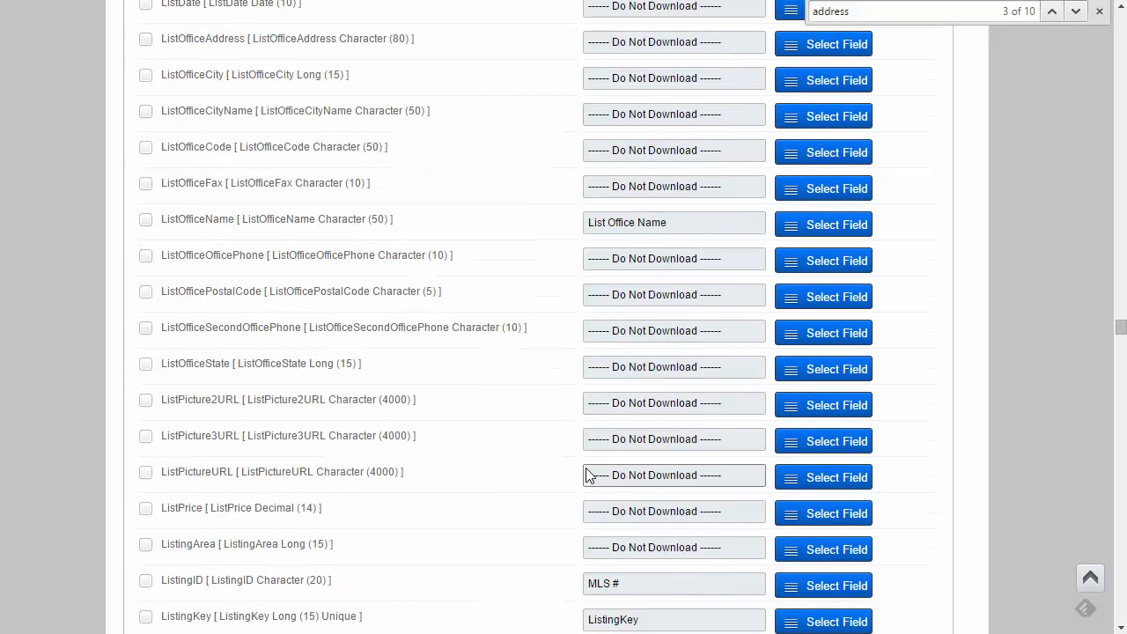
pyautogui.scroll(3, 585, 474)
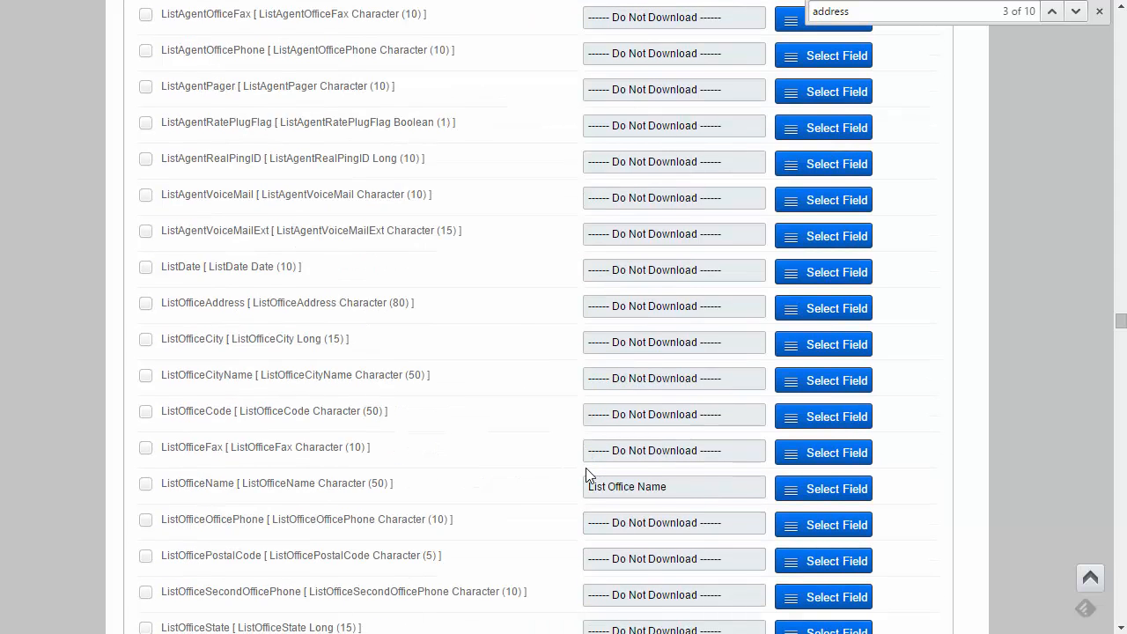
pyautogui.scroll(2, 588, 475)
pyautogui.scroll(2, 588, 475)
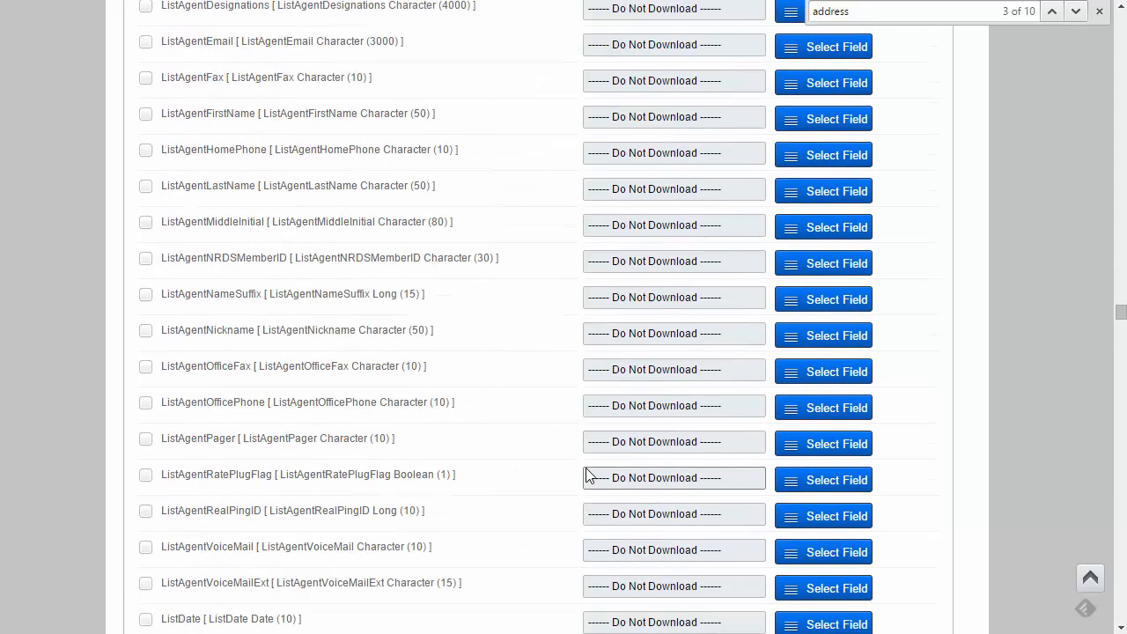
pyautogui.scroll(1, 588, 475)
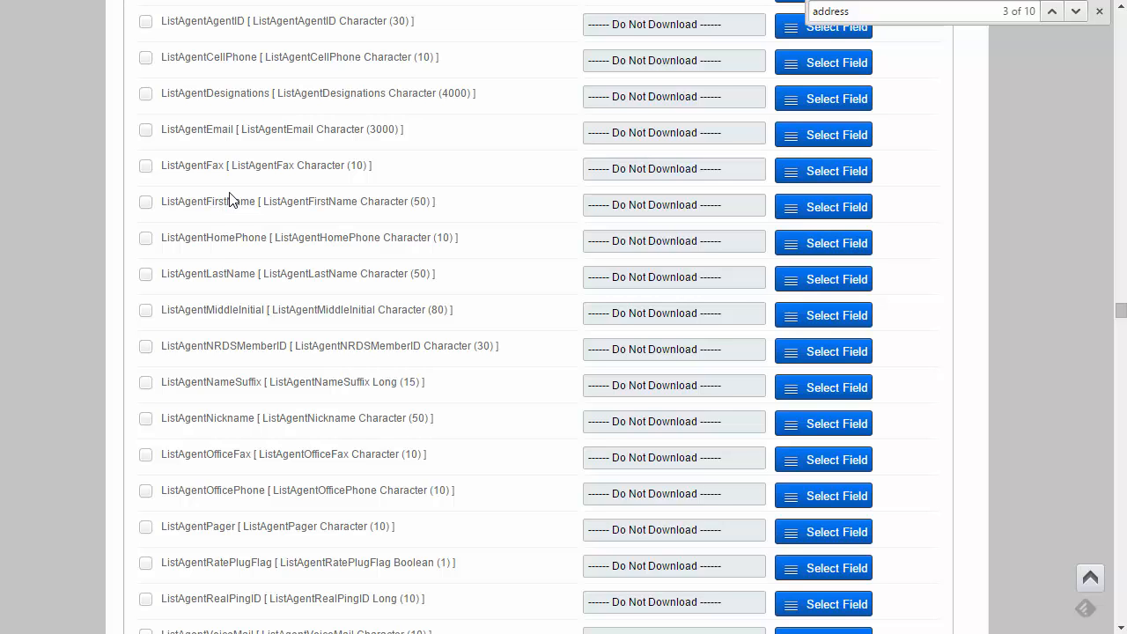
pyautogui.click(829, 135)
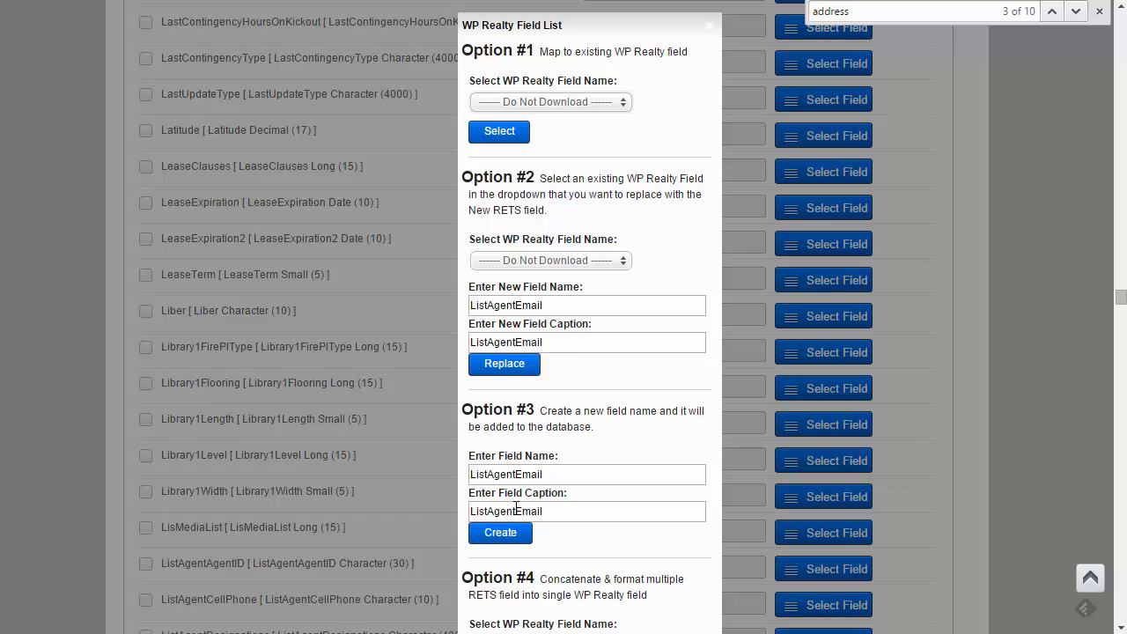
pyautogui.click(517, 511)
pyautogui.click(491, 510)
pyautogui.press('End')
# Create the new WP Realty field for the agent's email, keeping ListAgentEmail as the field name.
pyautogui.moveTo(551, 473); pyautogui.dragTo(472, 473)
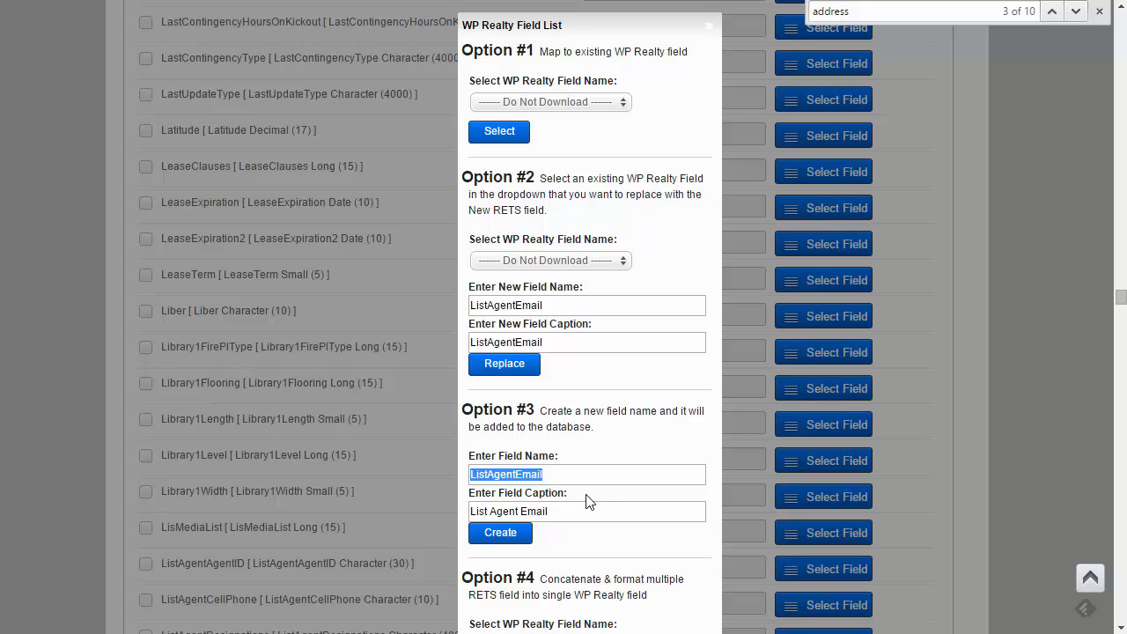
pyautogui.click(559, 474)
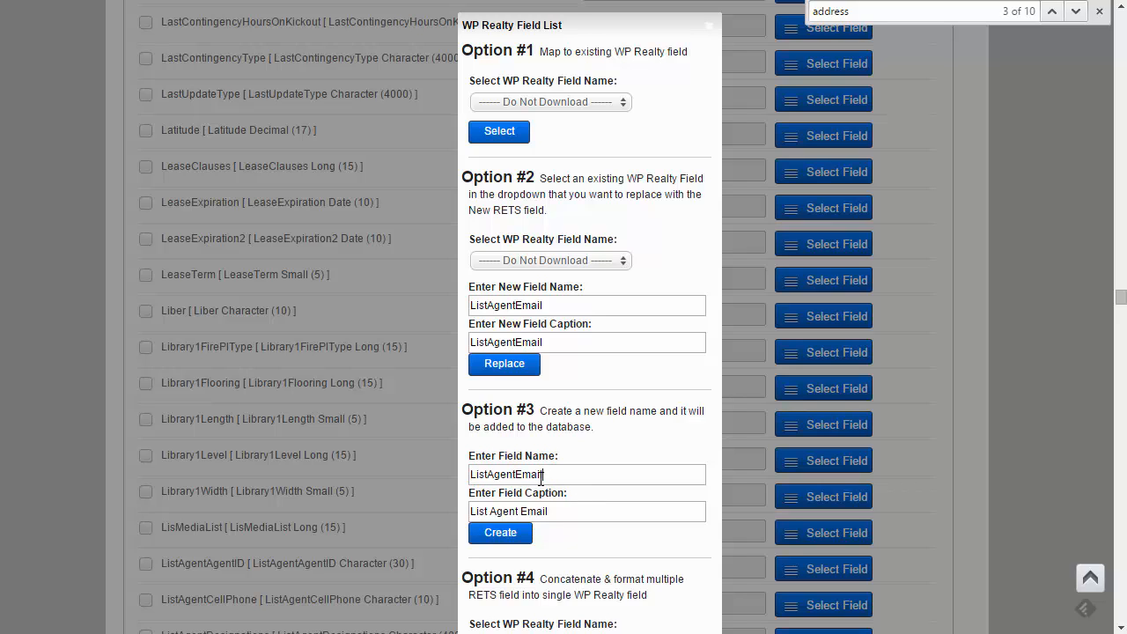
pyautogui.moveTo(546, 474); pyautogui.dragTo(469, 472)
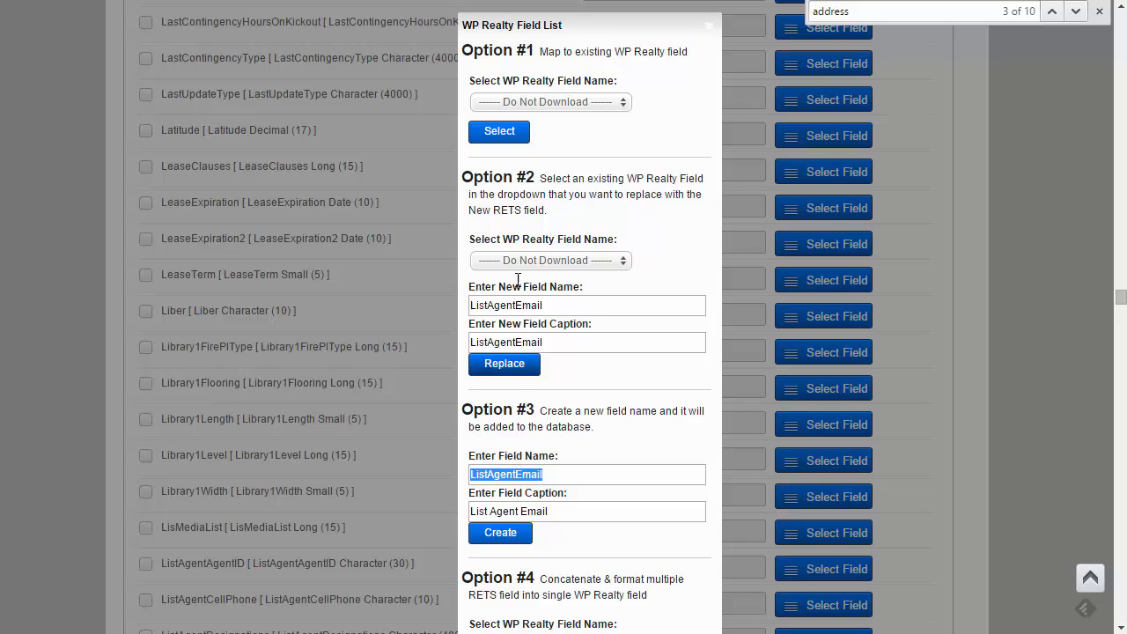
pyautogui.click(510, 539)
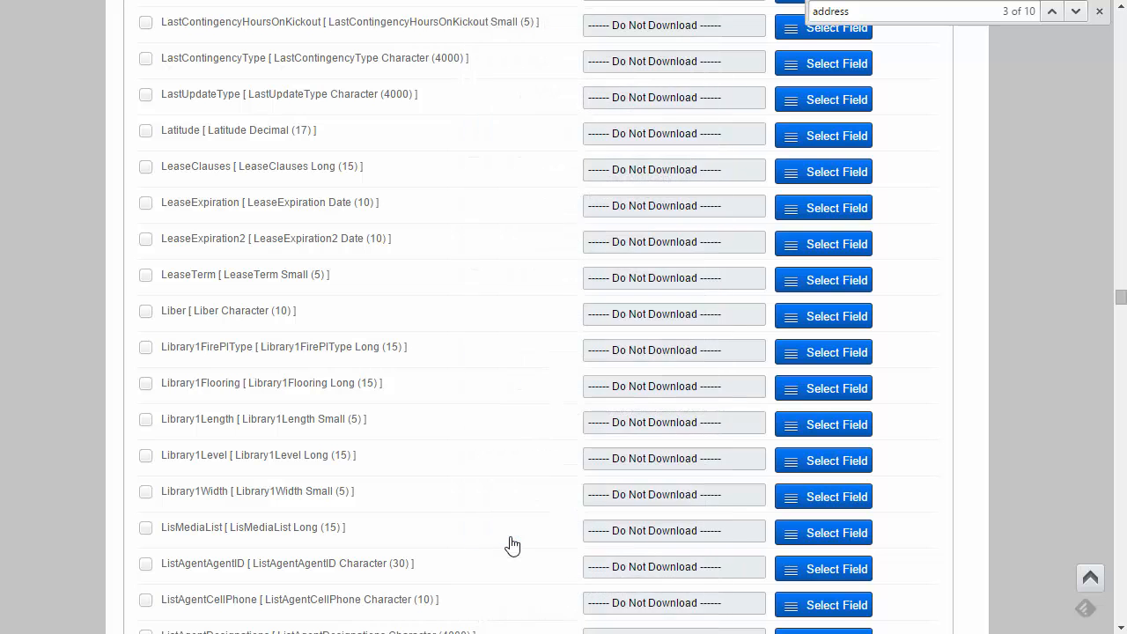
# Open the field mapping for LeaseTerm and set its Option #3 field caption to "Lease Term Y/N ?".
pyautogui.scroll(-2, 528, 508)
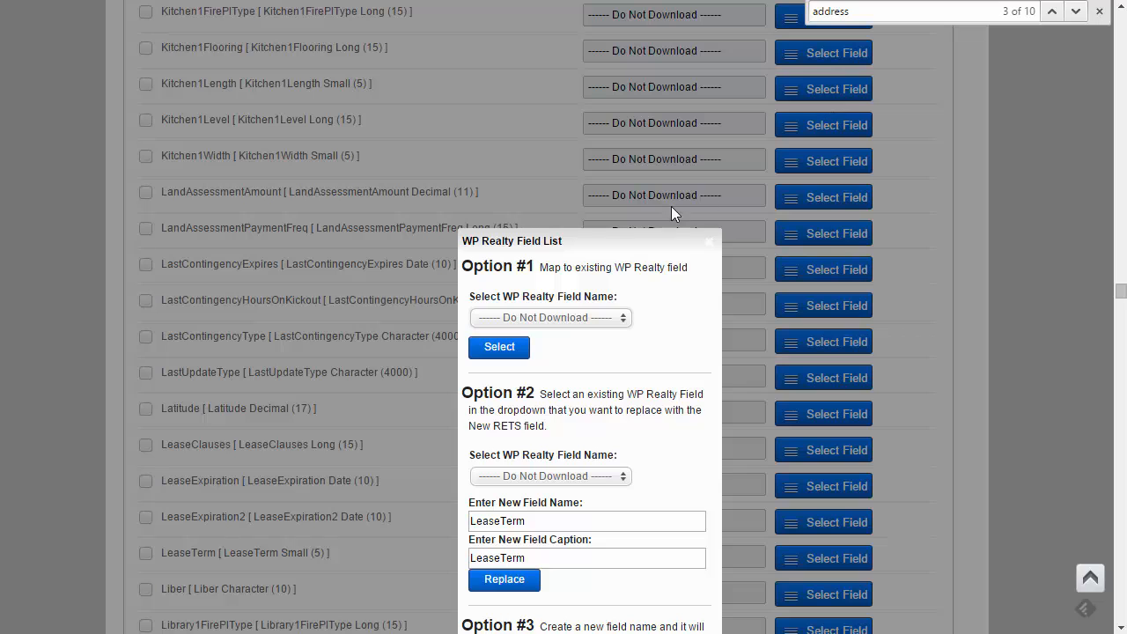
pyautogui.moveTo(623, 238); pyautogui.dragTo(620, 74)
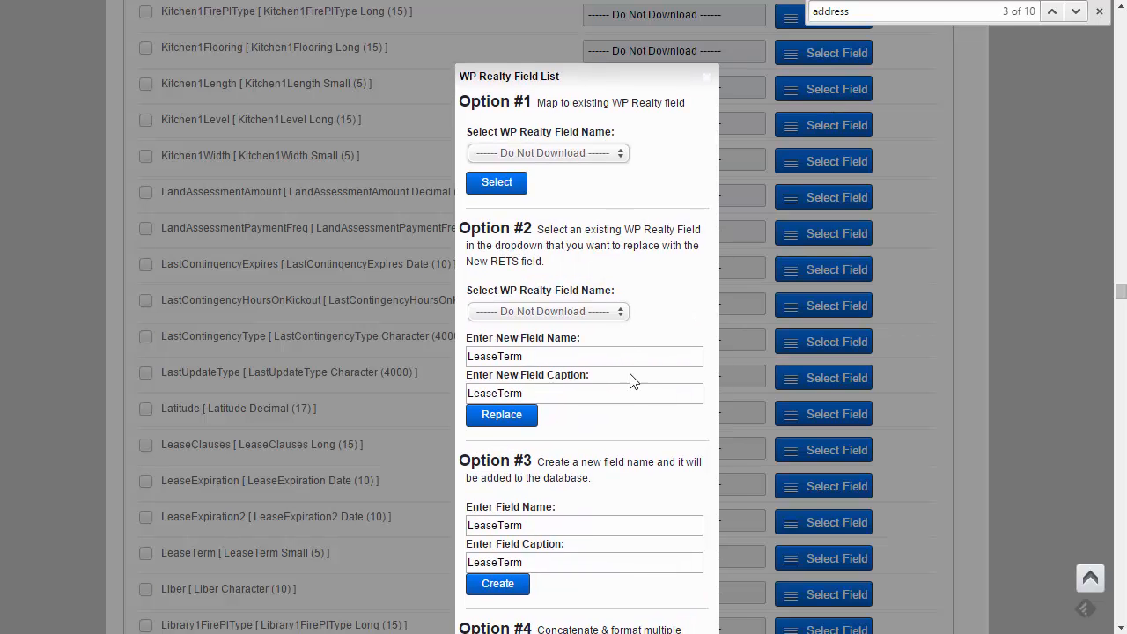
pyautogui.click(500, 562)
pyautogui.write('/')
pyautogui.moveTo(546, 562); pyautogui.dragTo(426, 560)
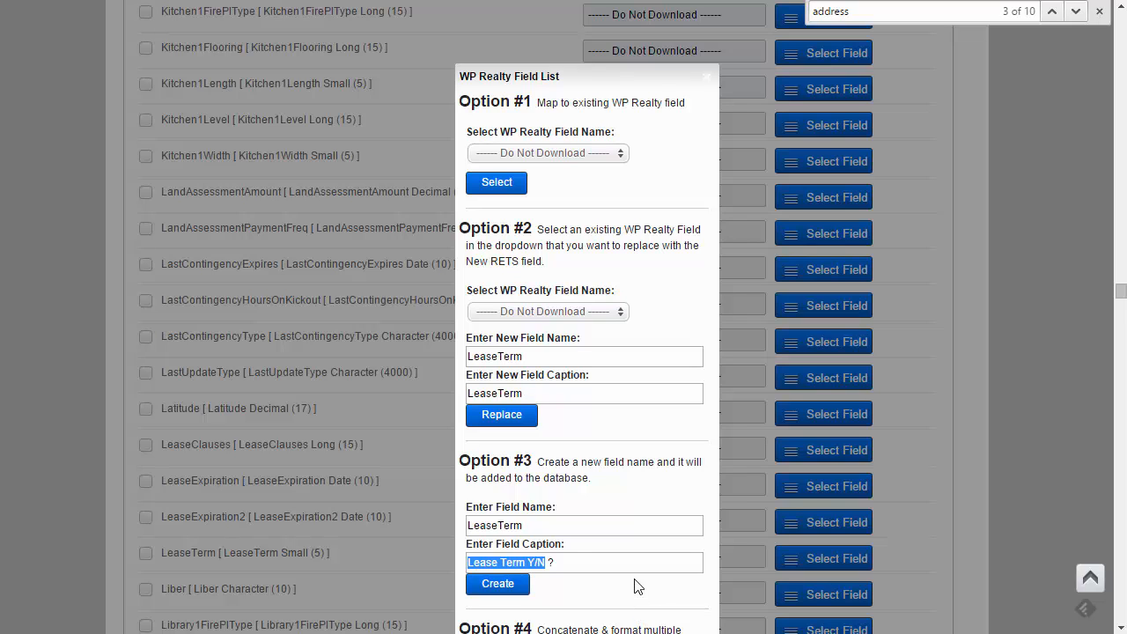
# Copy the caption into the Option #3 field name and strip the spaces and slash so it reads LeaseTermYN.
pyautogui.moveTo(558, 562); pyautogui.dragTo(470, 553)
pyautogui.hotkey('ctrl', 'c')
pyautogui.moveTo(537, 525); pyautogui.dragTo(467, 525)
pyautogui.hotkey('ctrl', 'v')
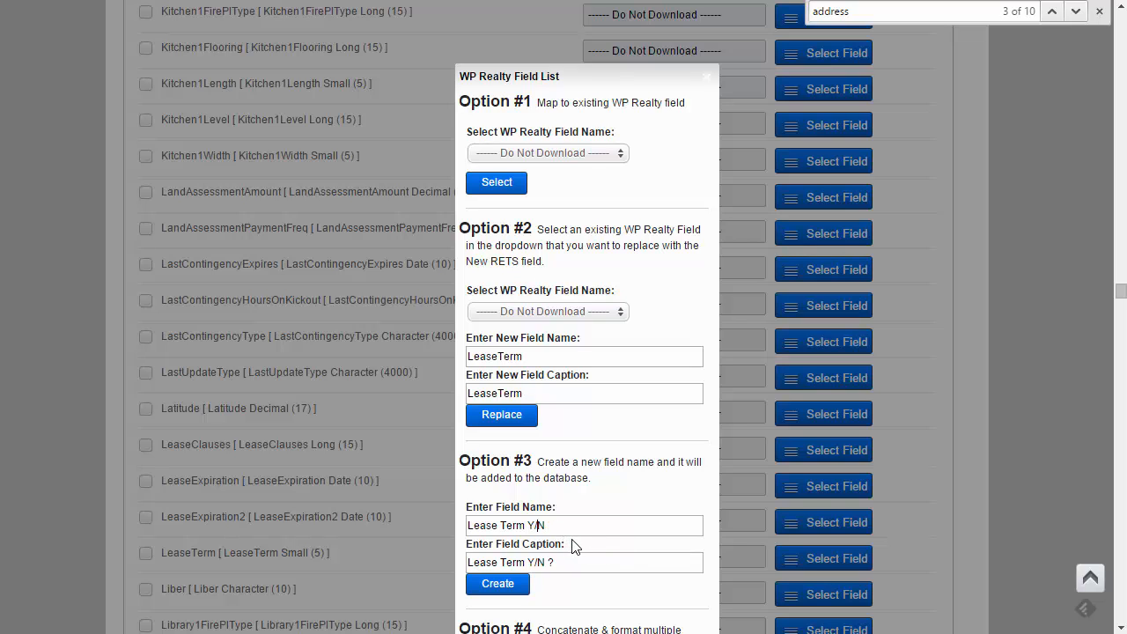
pyautogui.press('BackSpace')
pyautogui.press('BackSpace')
pyautogui.moveTo(553, 522); pyautogui.dragTo(470, 525)
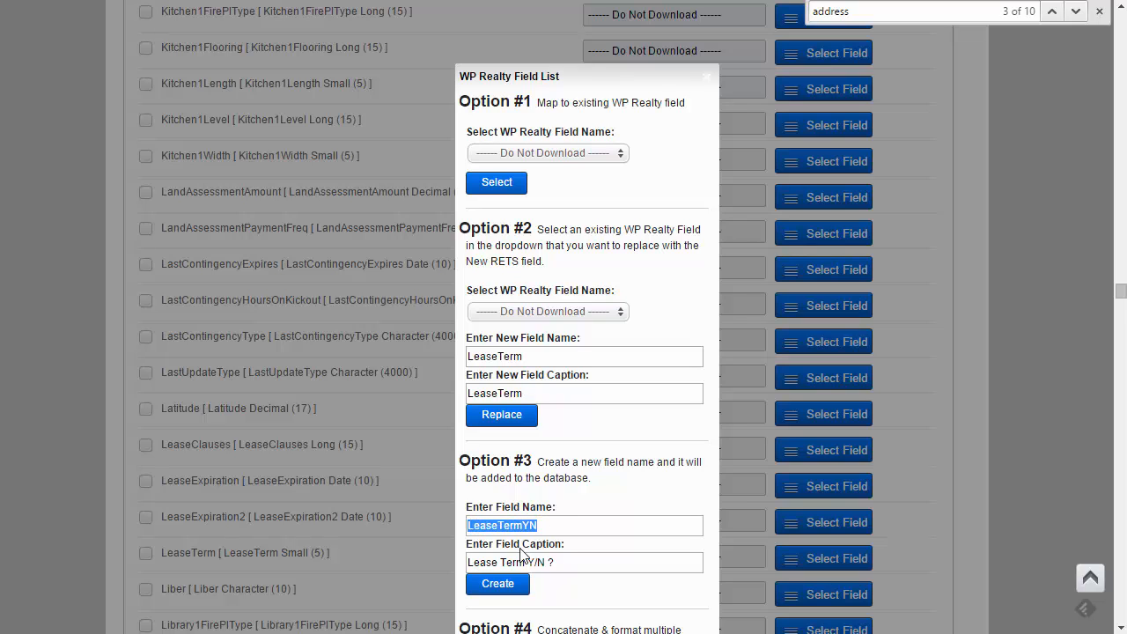
# Check the LeaseTermYN name against its caption and create the new WP Realty field for LeaseTerm.
pyautogui.moveTo(554, 561); pyautogui.dragTo(470, 566)
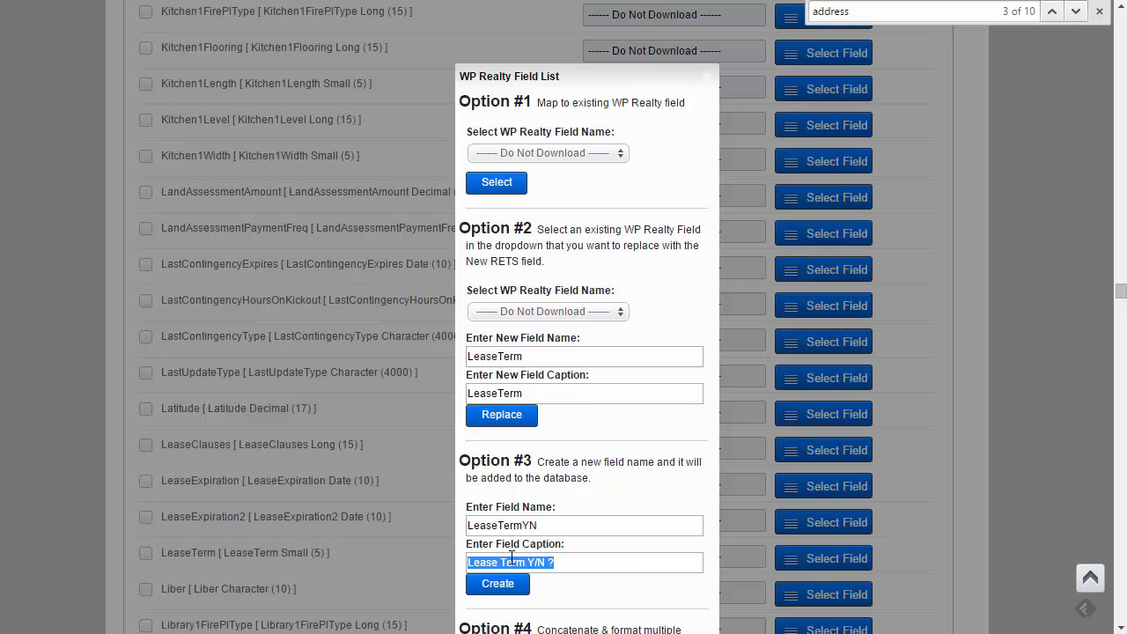
pyautogui.click(570, 561)
pyautogui.moveTo(584, 563); pyautogui.dragTo(462, 568)
pyautogui.click(543, 523)
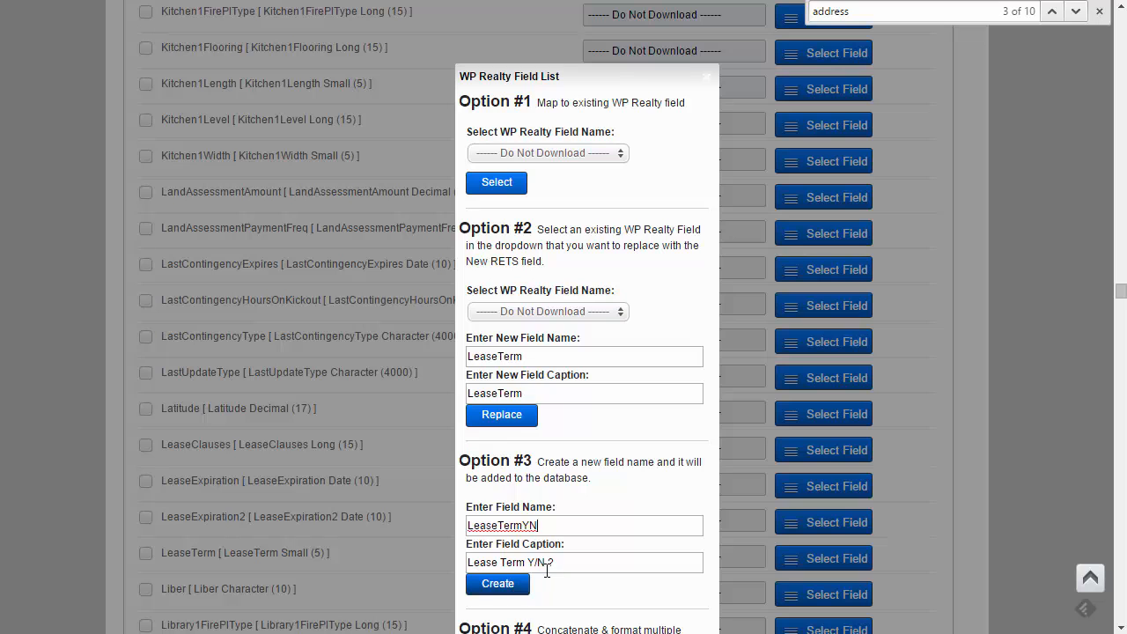
pyautogui.click(499, 586)
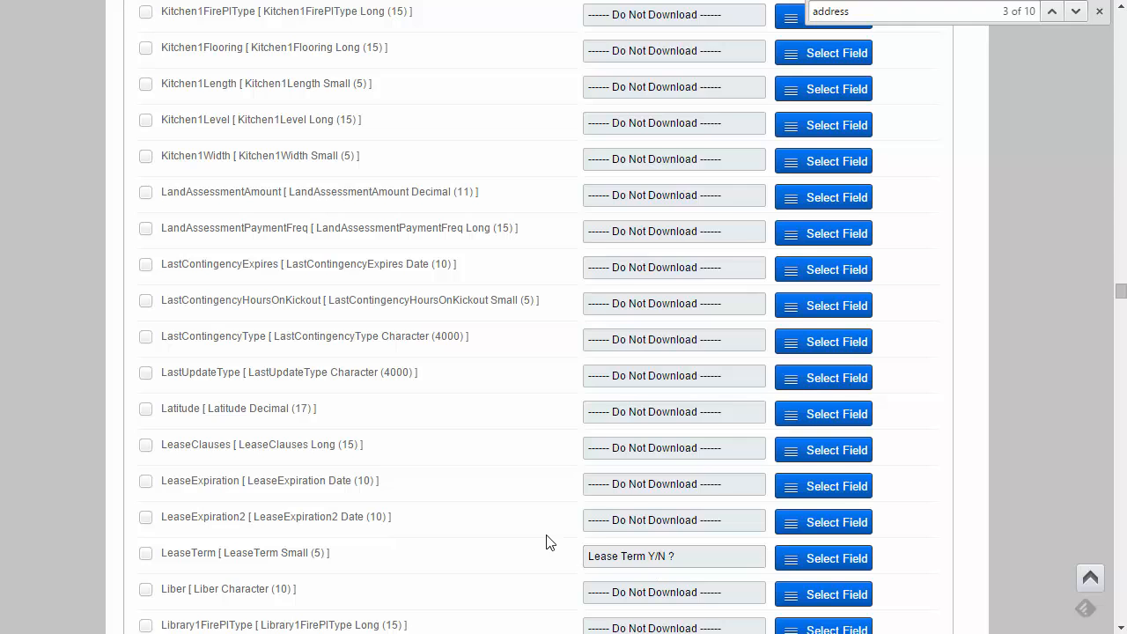
# Look back over the Property [MRIS_RES] settings and mapping list, and save the download configuration.
pyautogui.scroll(-3, 546, 540)
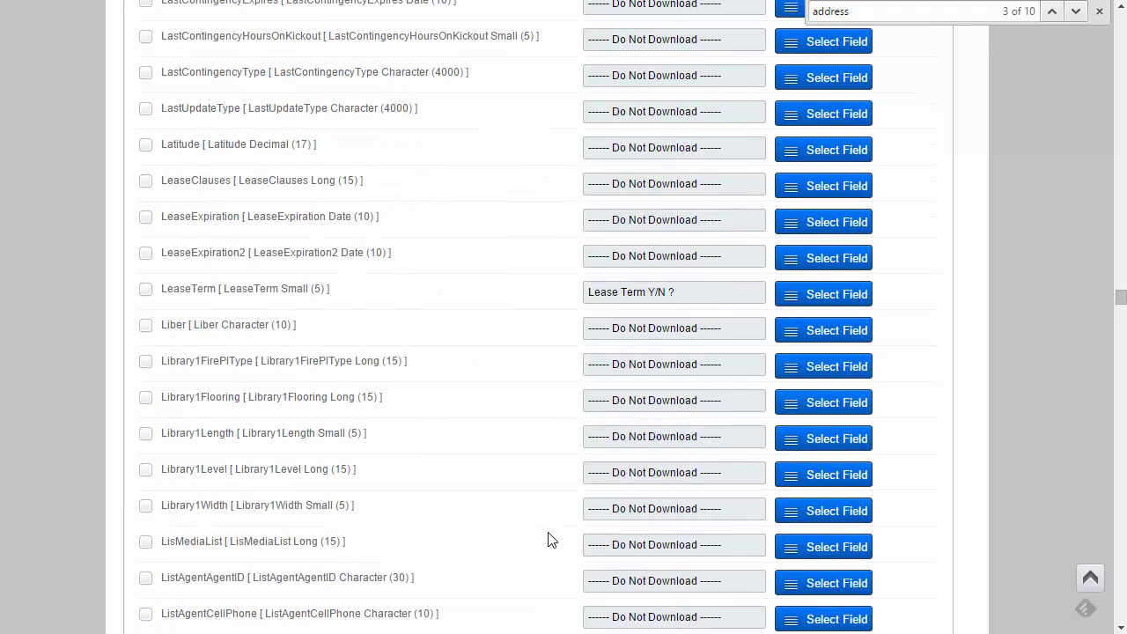
pyautogui.scroll(-3, 548, 539)
pyautogui.scroll(-14, 591, 502)
pyautogui.scroll(20, 602, 489)
pyautogui.scroll(20, 585, 493)
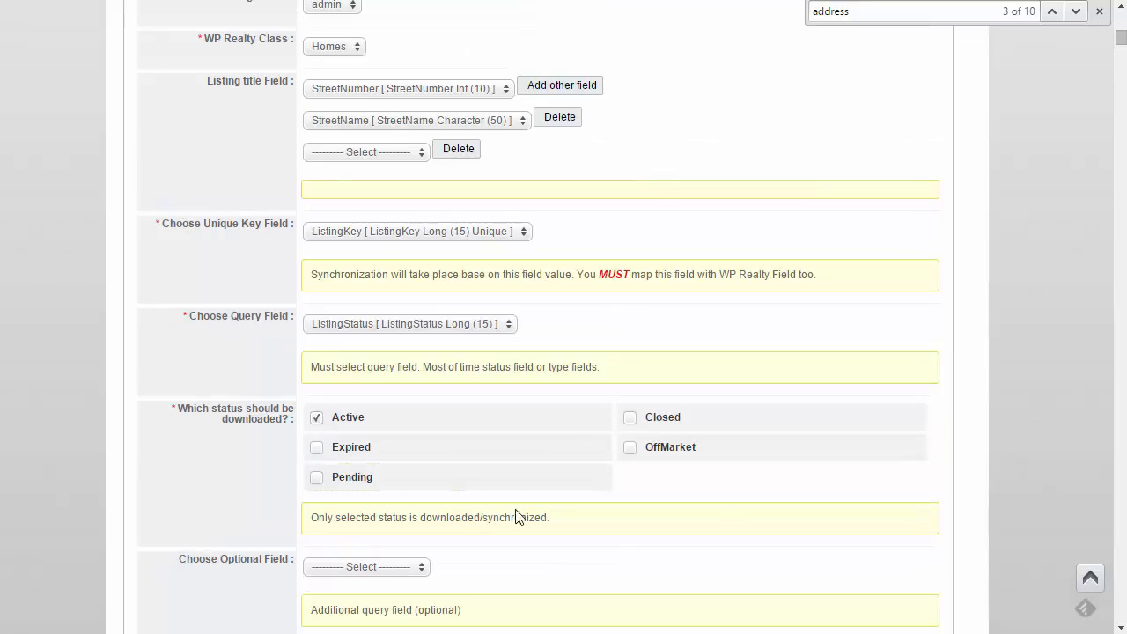
pyautogui.scroll(-15, 531, 573)
pyautogui.scroll(-20, 547, 588)
pyautogui.scroll(-20, 548, 587)
pyautogui.scroll(-20, 539, 588)
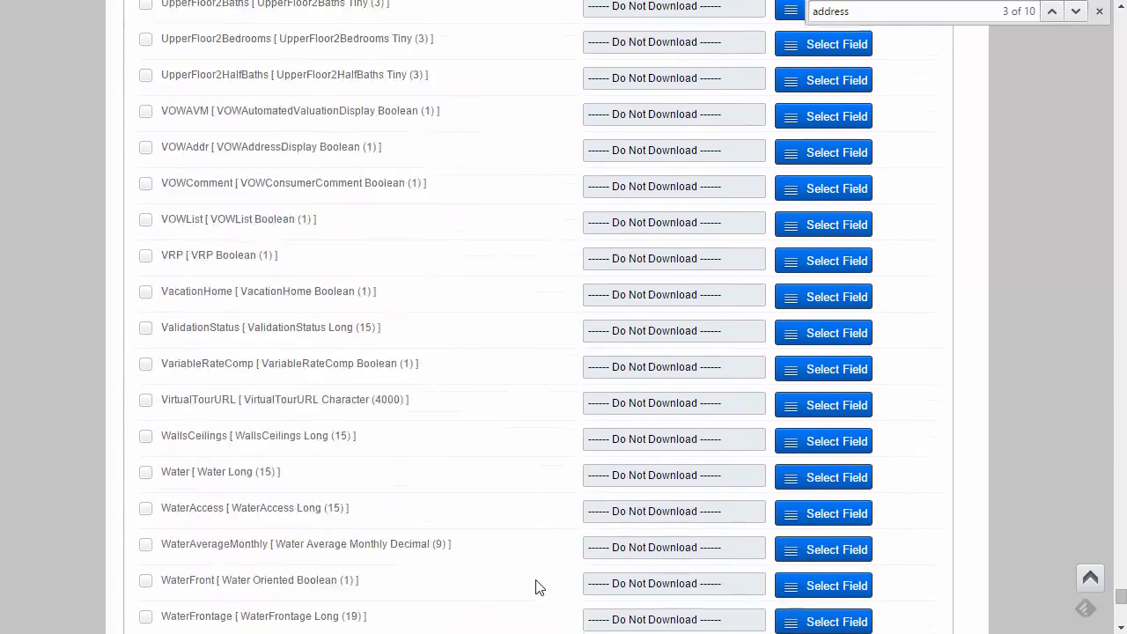
pyautogui.scroll(-8, 539, 588)
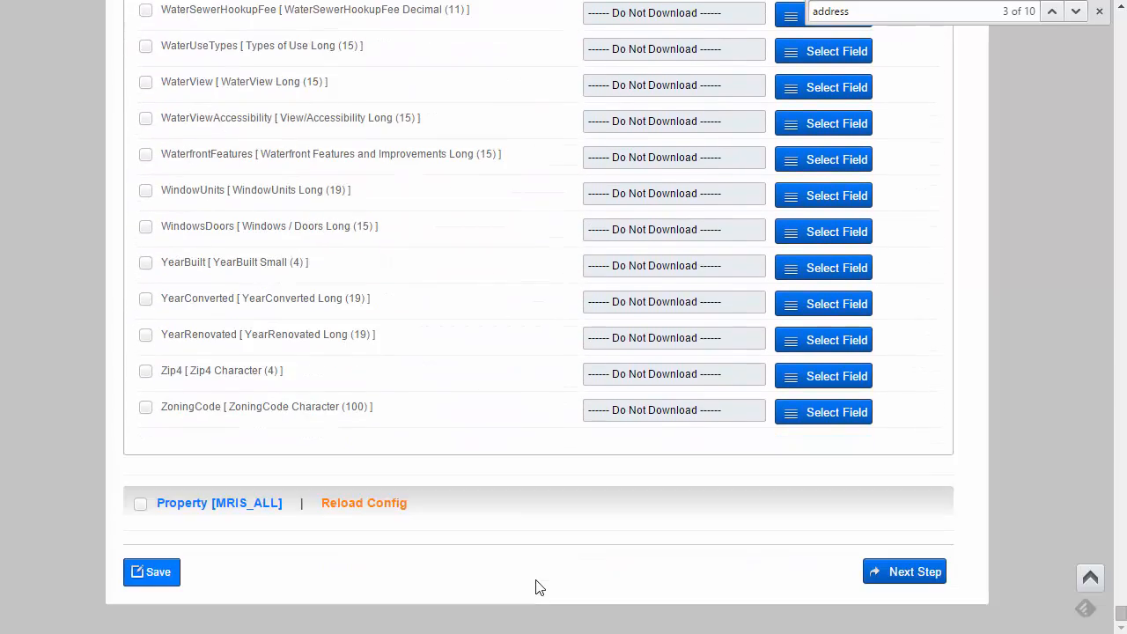
pyautogui.click(155, 570)
pyautogui.scroll(-1, 327, 563)
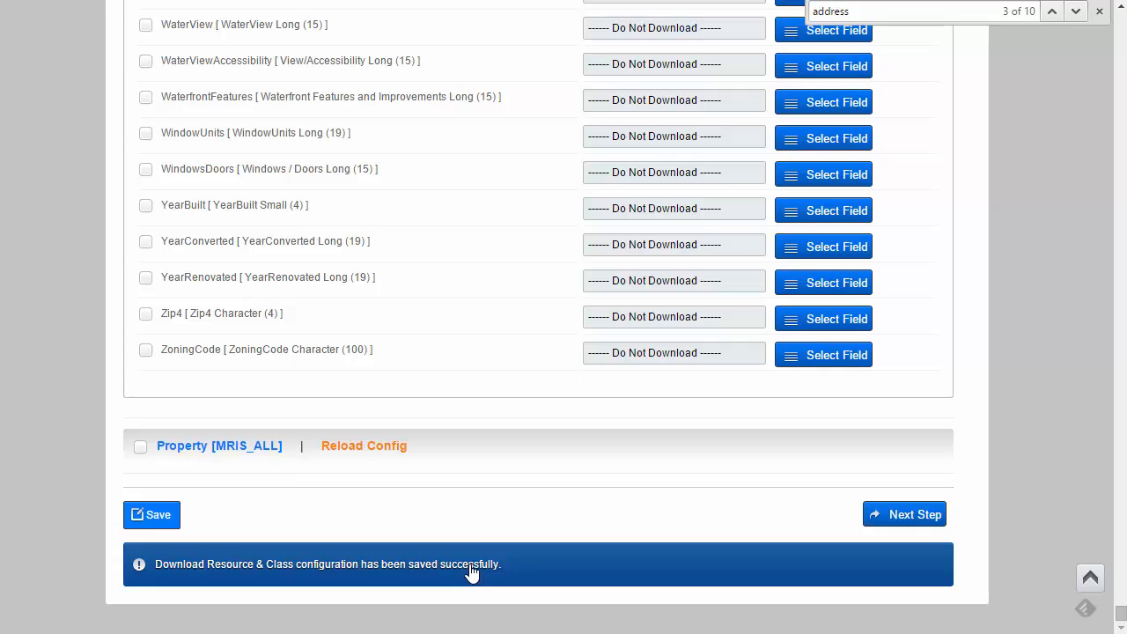
# Deselect ModificationTimestamp under Fields that Determine What is New in the Property [MRIS_RES] settings.
pyautogui.scroll(15, 513, 534)
pyautogui.scroll(20, 514, 537)
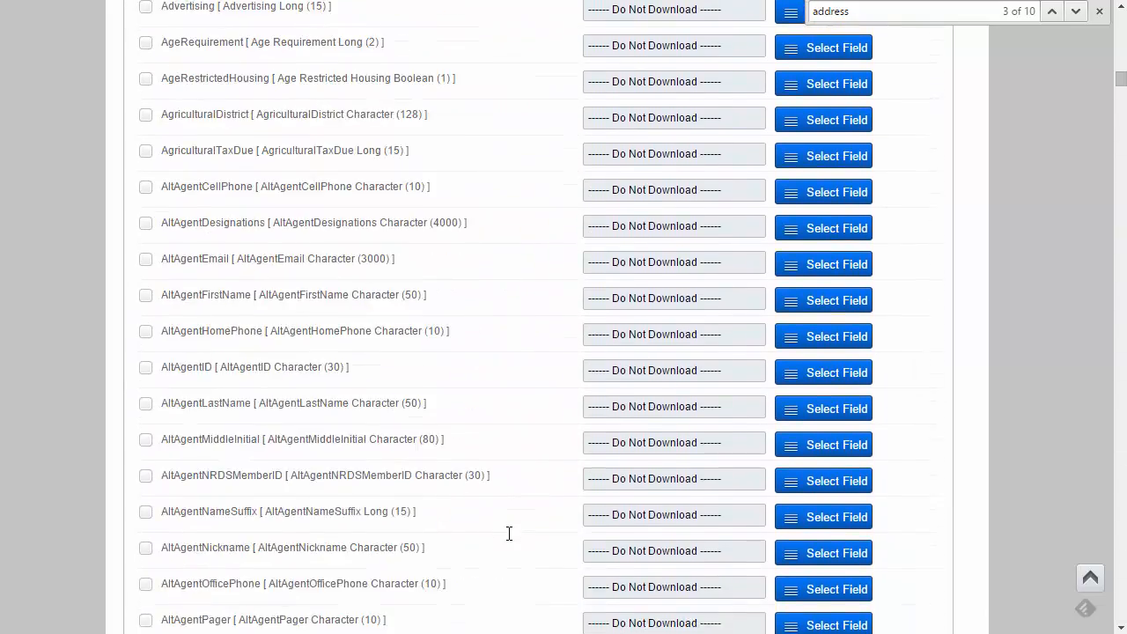
pyautogui.scroll(15, 509, 532)
pyautogui.scroll(-15, 509, 534)
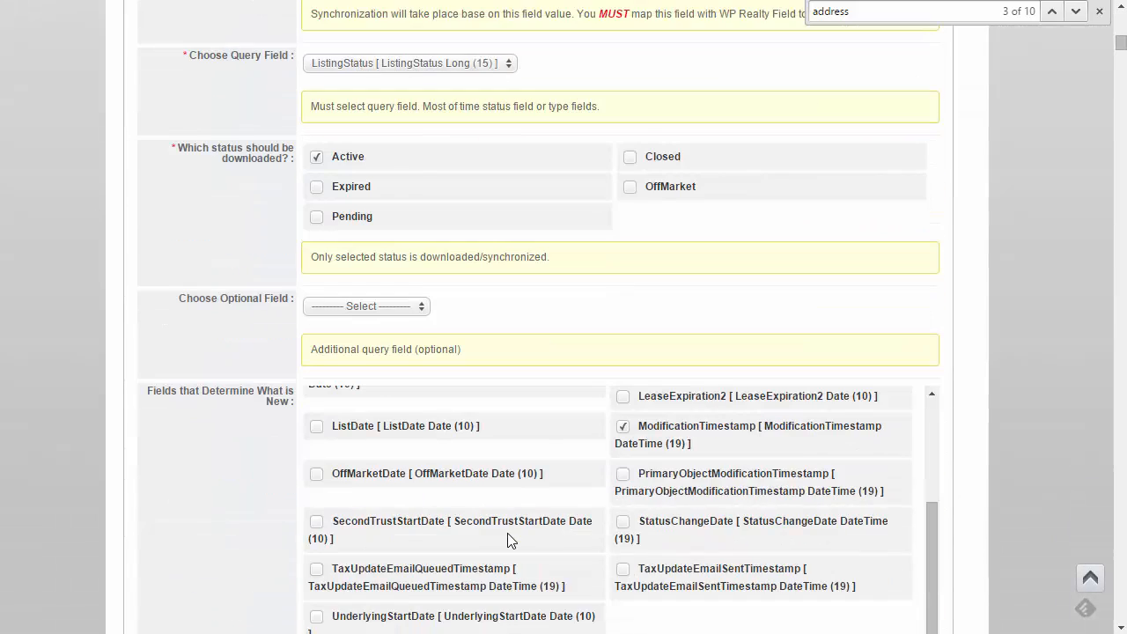
pyautogui.scroll(-1, 509, 539)
pyautogui.click(620, 342)
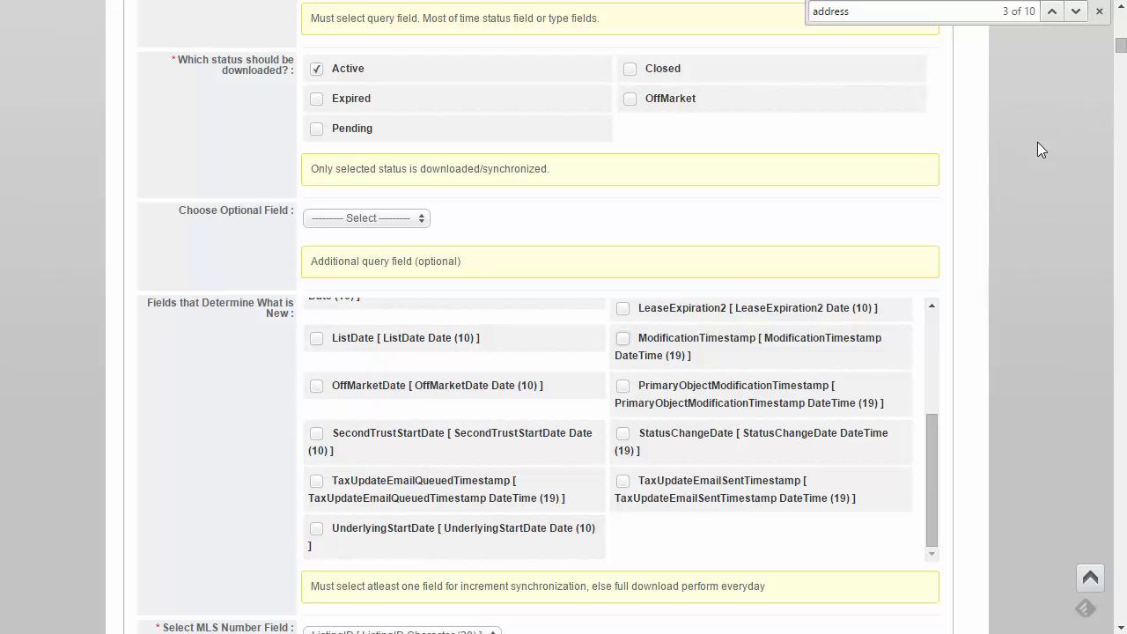
# Reselect ModificationTimestamp under Fields that Determine What is New in the Property [MRIS_RES] settings.
pyautogui.click(623, 342)
# Set the ListingKey mapping to Do Not Download using Option #1, and save the download configuration.
pyautogui.scroll(-7, 1010, 331)
pyautogui.scroll(-15, 1021, 413)
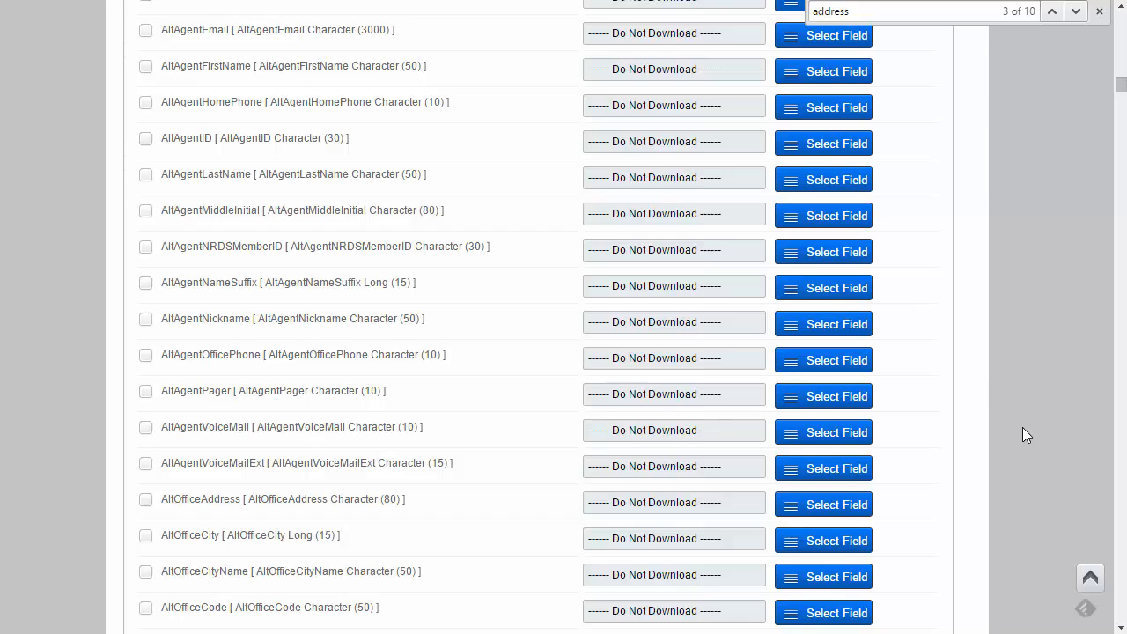
pyautogui.scroll(-8, 1022, 427)
pyautogui.scroll(-20, 985, 429)
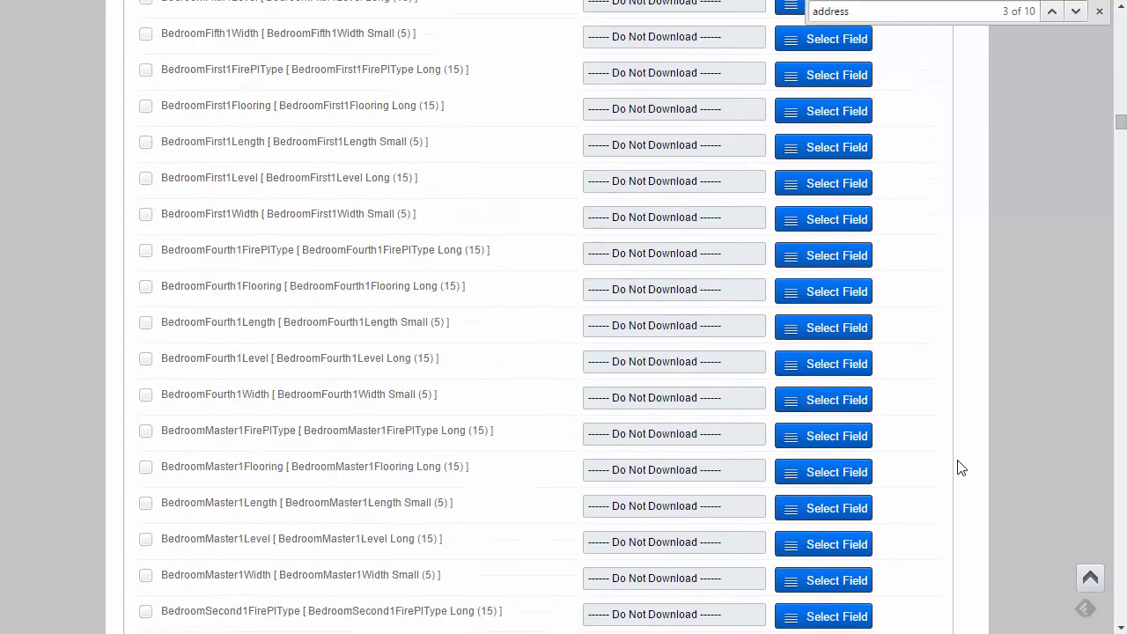
pyautogui.scroll(-20, 961, 469)
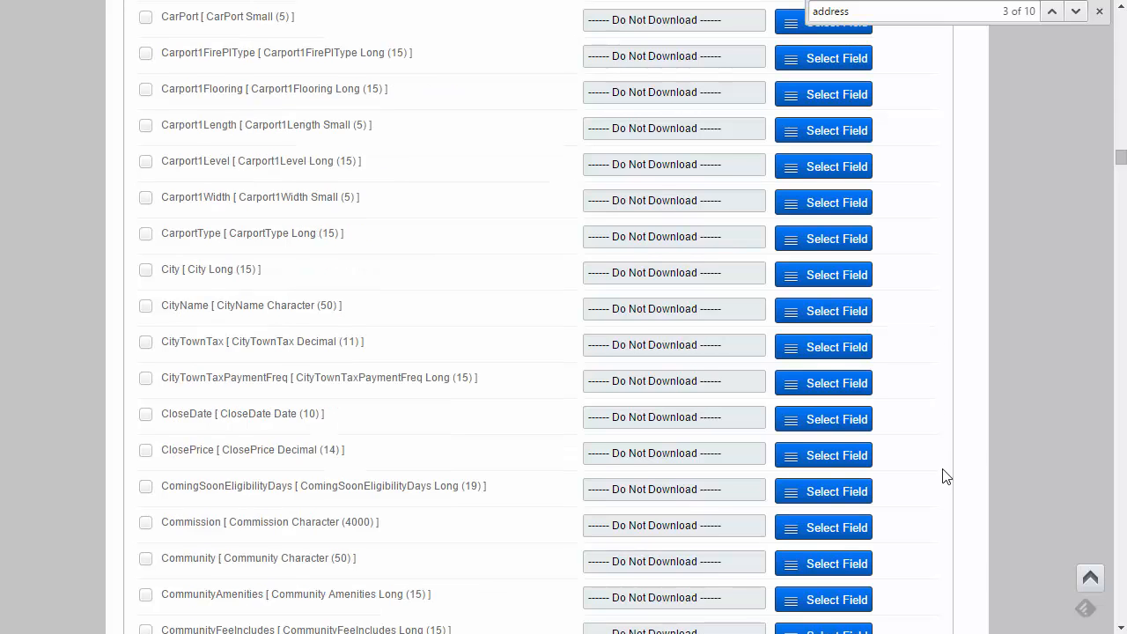
pyautogui.scroll(-15, 872, 484)
pyautogui.scroll(-10, 874, 480)
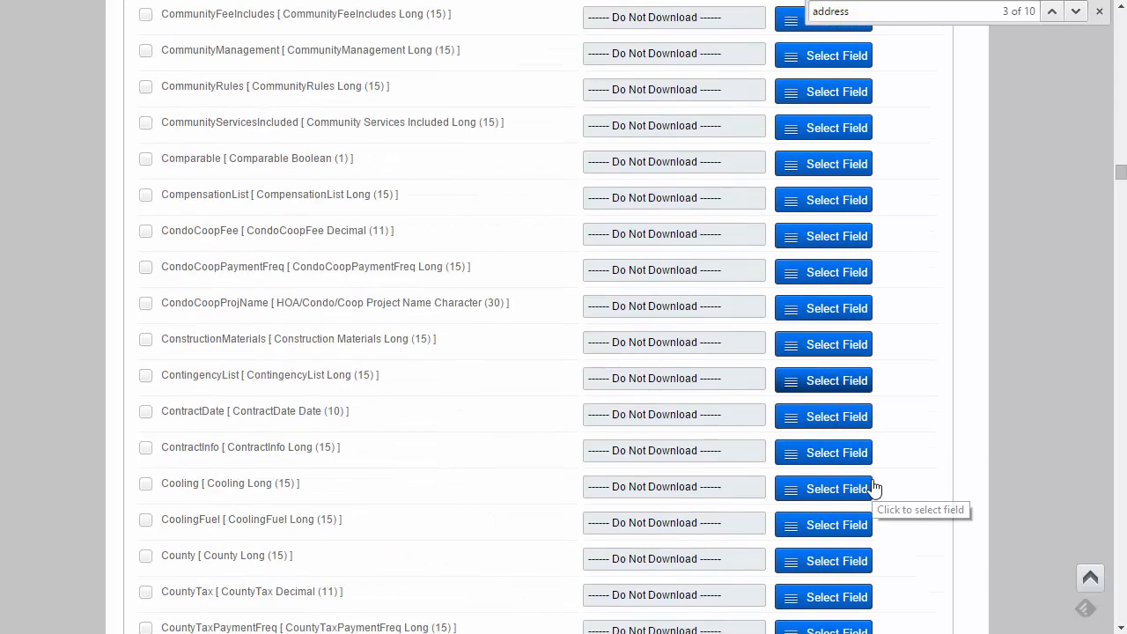
pyautogui.scroll(-10, 875, 479)
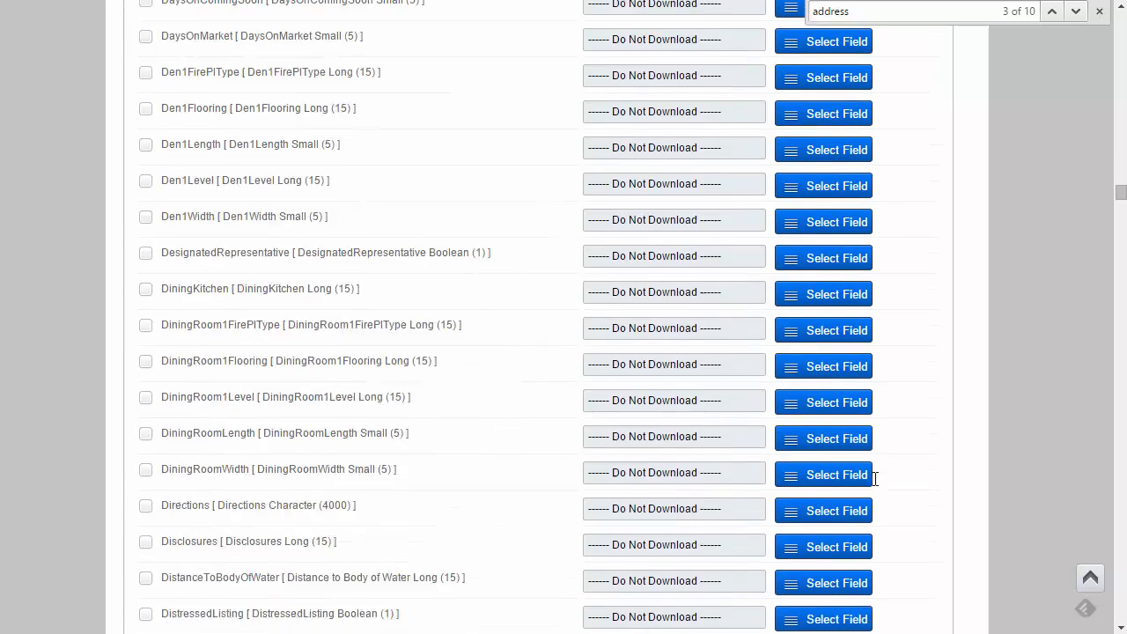
pyautogui.scroll(3, 876, 484)
pyautogui.scroll(-20, 877, 484)
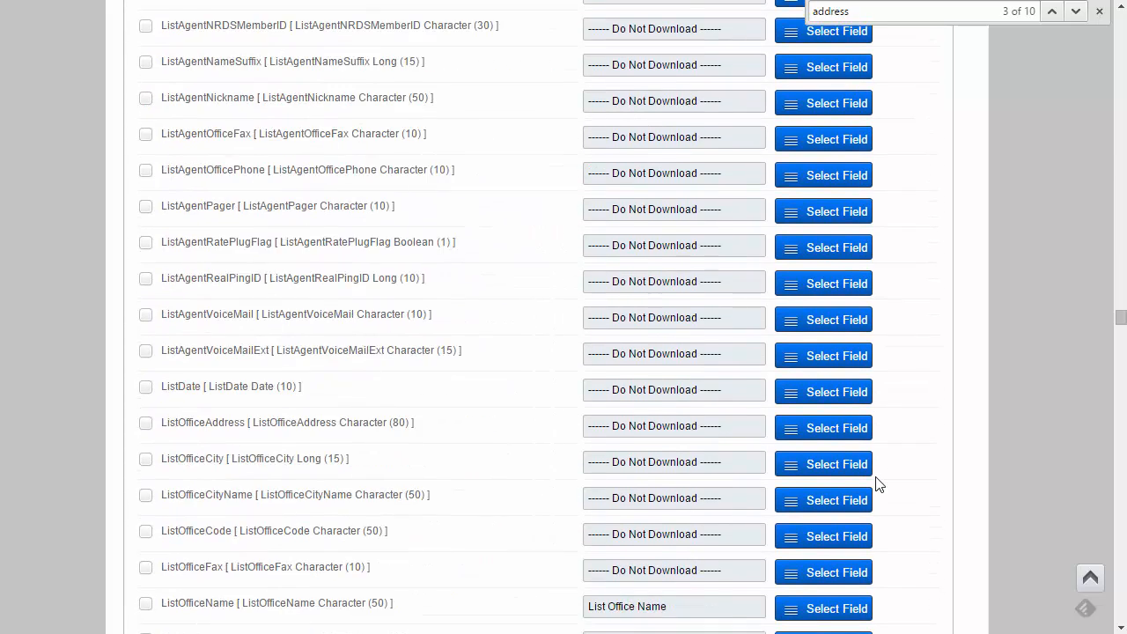
pyautogui.scroll(-6, 877, 483)
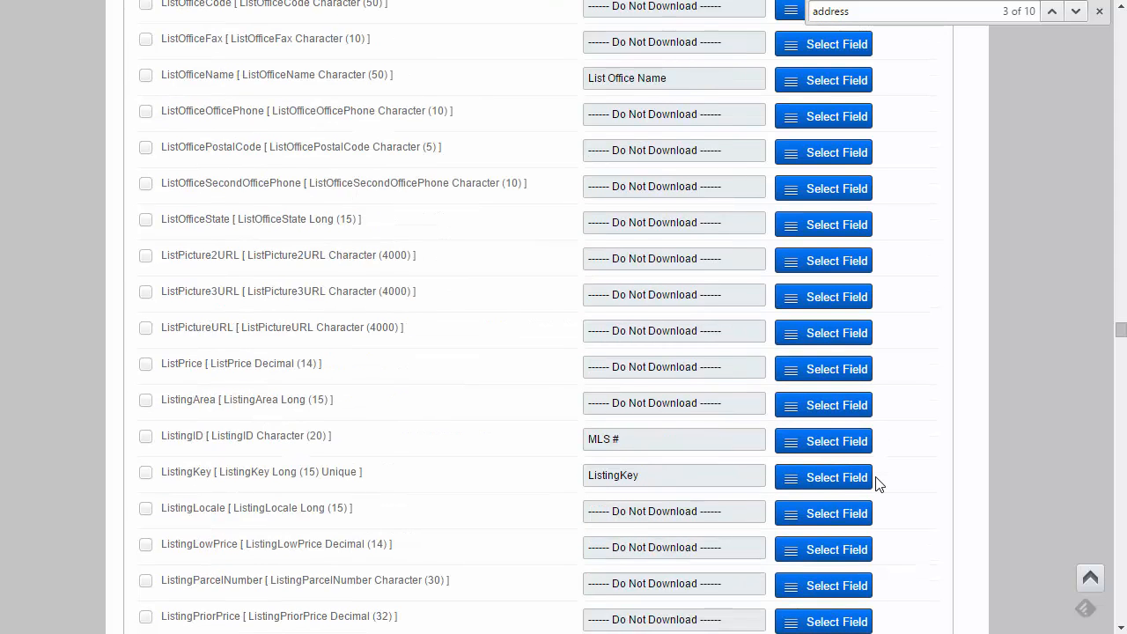
pyautogui.click(823, 478)
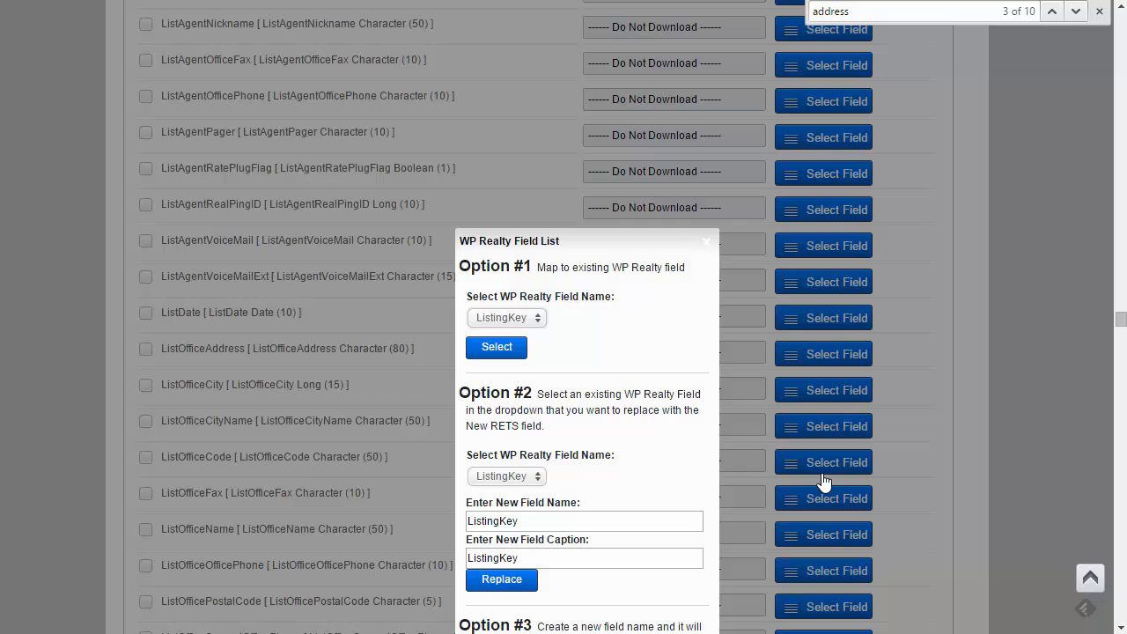
pyautogui.moveTo(623, 238); pyautogui.dragTo(628, 132)
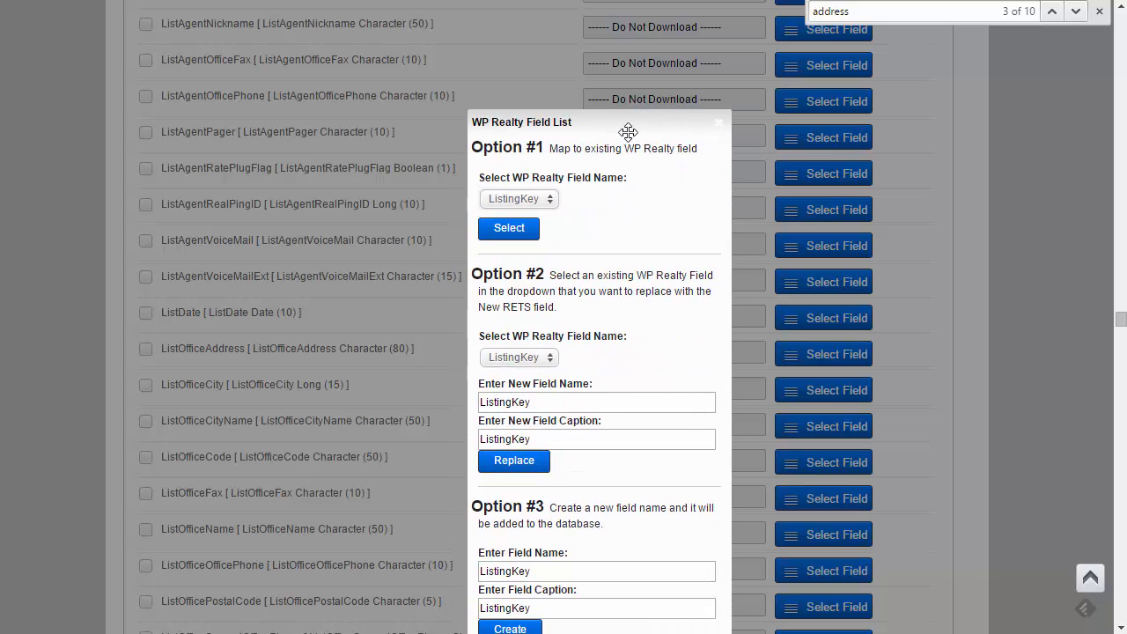
pyautogui.click(517, 199)
pyautogui.click(530, 216)
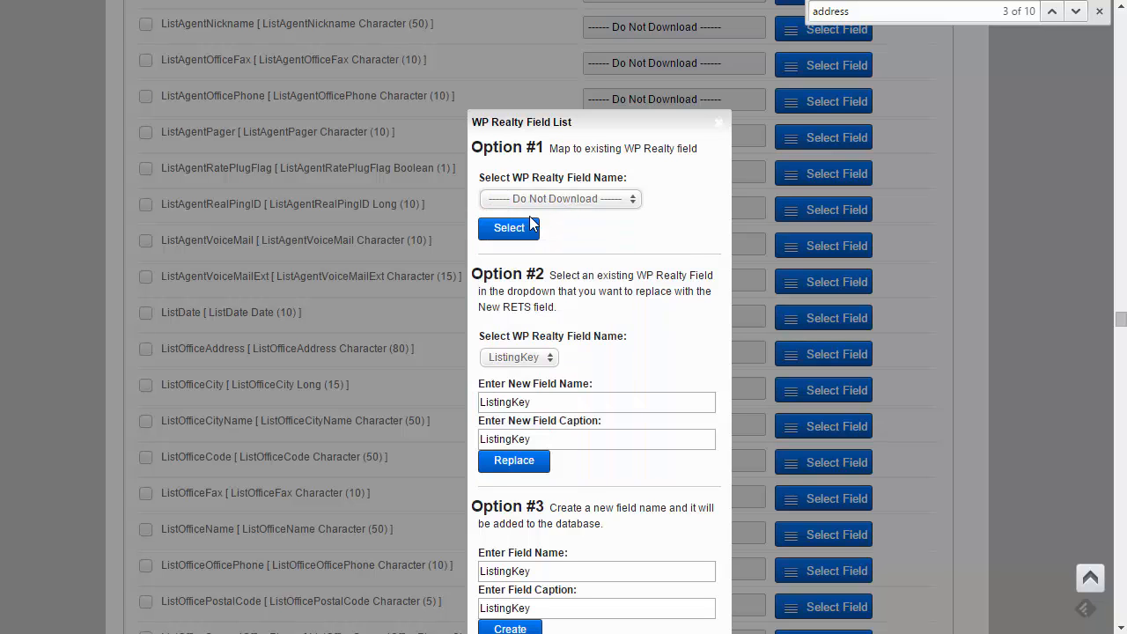
pyautogui.click(511, 231)
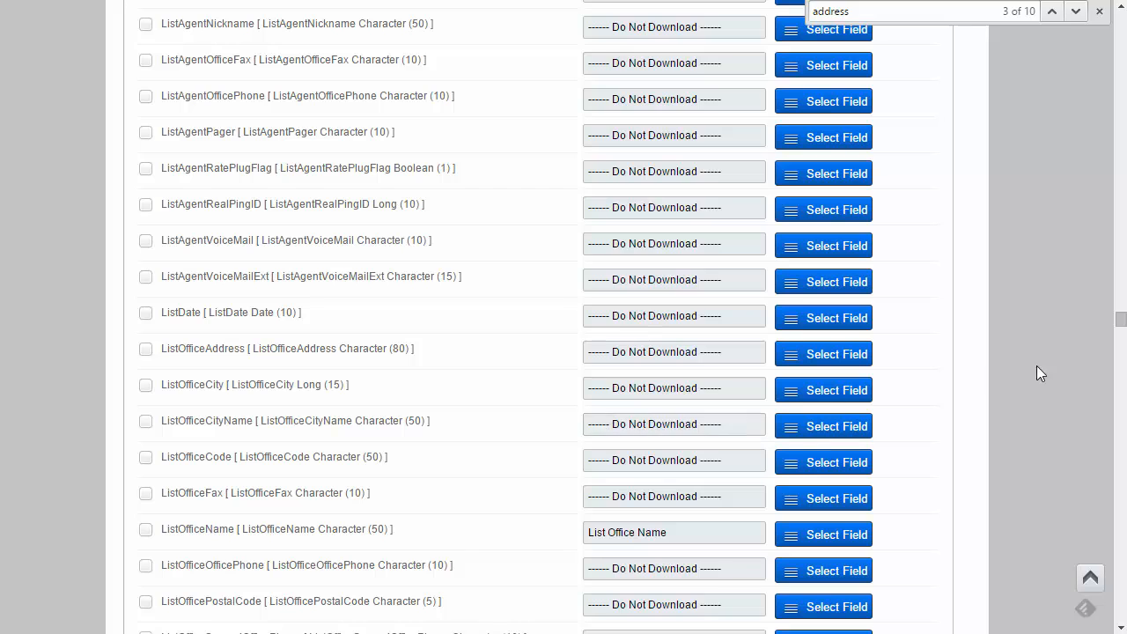
pyautogui.moveTo(1121, 320); pyautogui.dragTo(1107, 622)
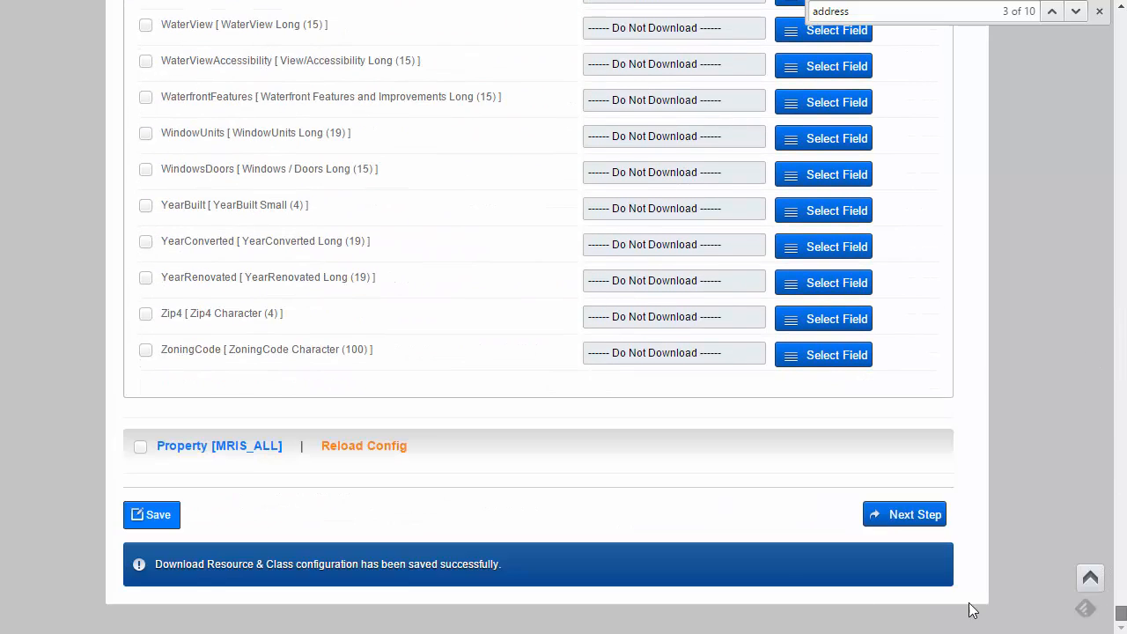
pyautogui.click(169, 521)
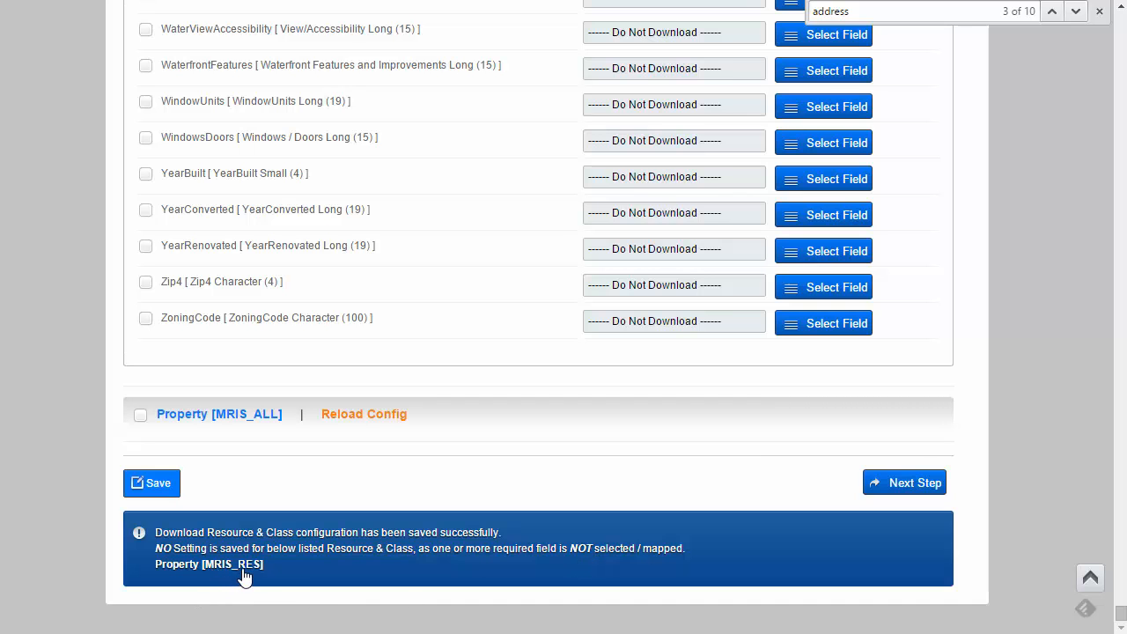
# Look back through the field mappings and required settings of Property [MRIS_RES], up to its entry in the resource list.
pyautogui.scroll(20, 366, 482)
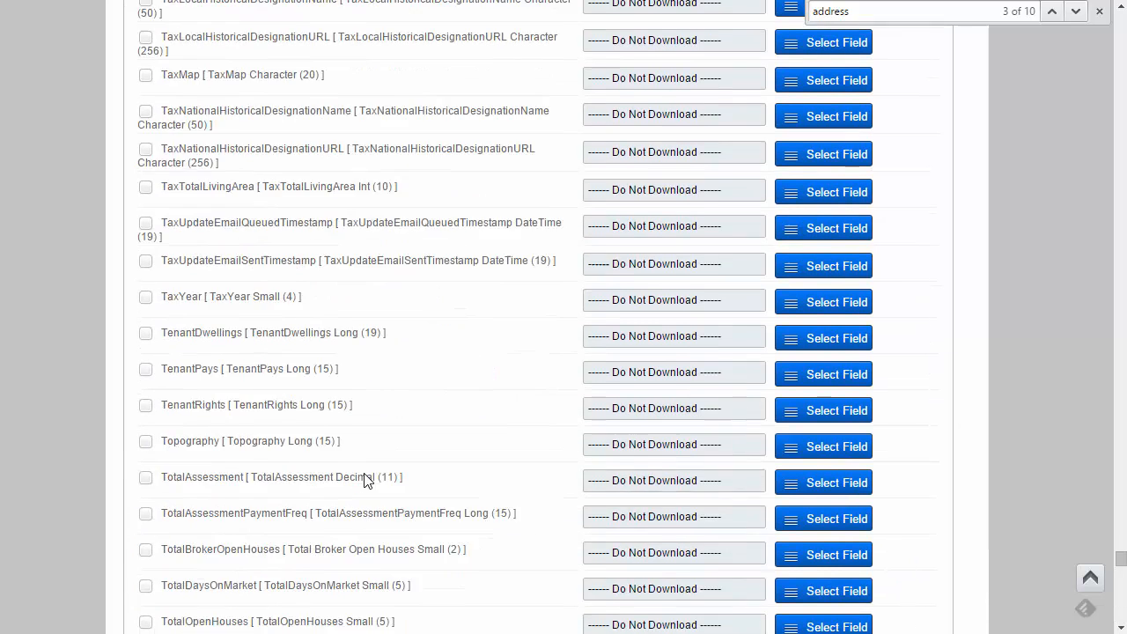
pyautogui.scroll(20, 365, 484)
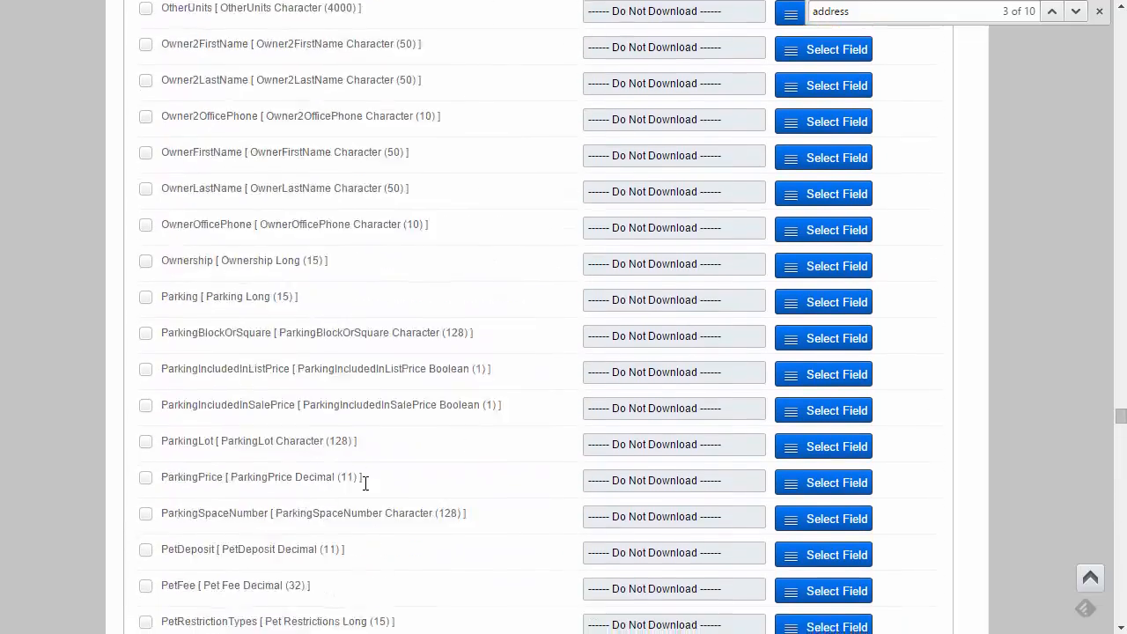
pyautogui.scroll(20, 366, 493)
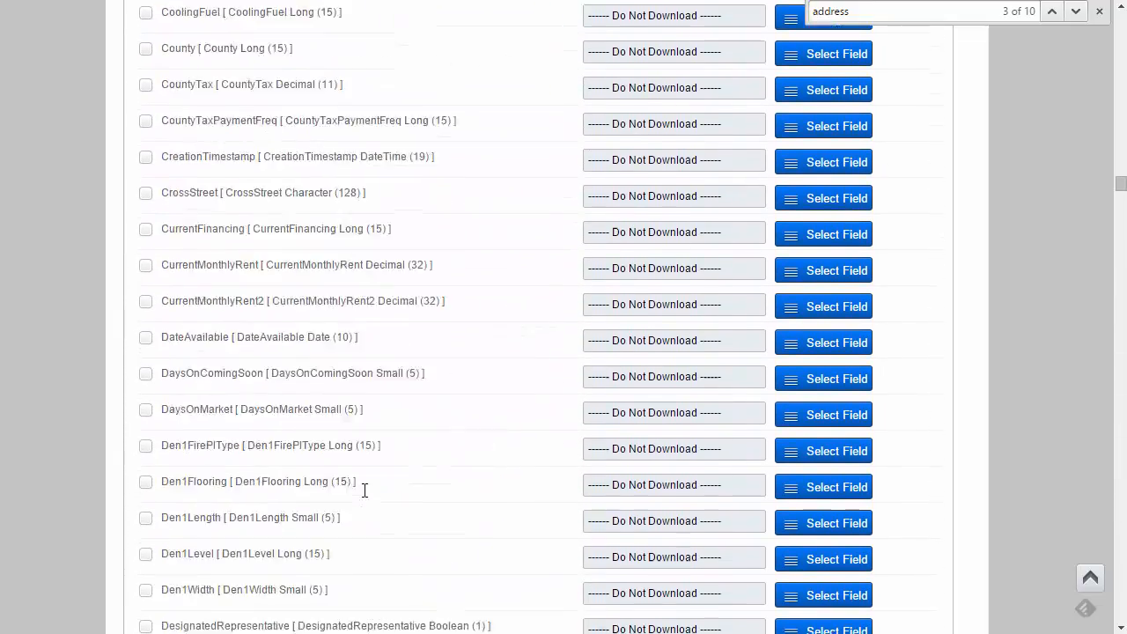
pyautogui.scroll(20, 365, 489)
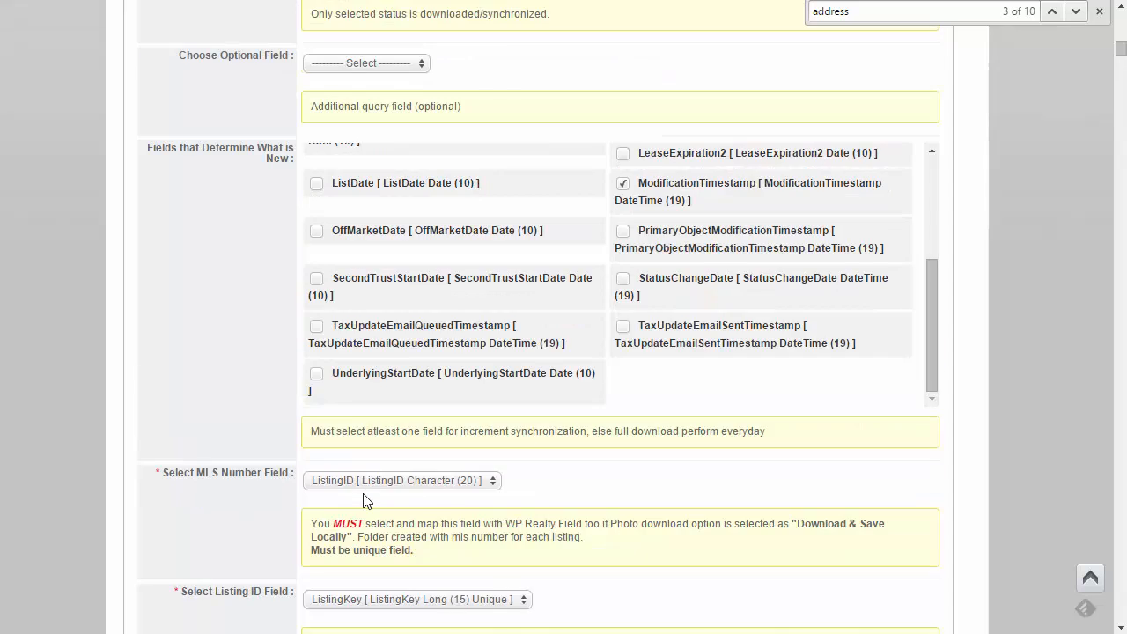
pyautogui.scroll(10, 176, 480)
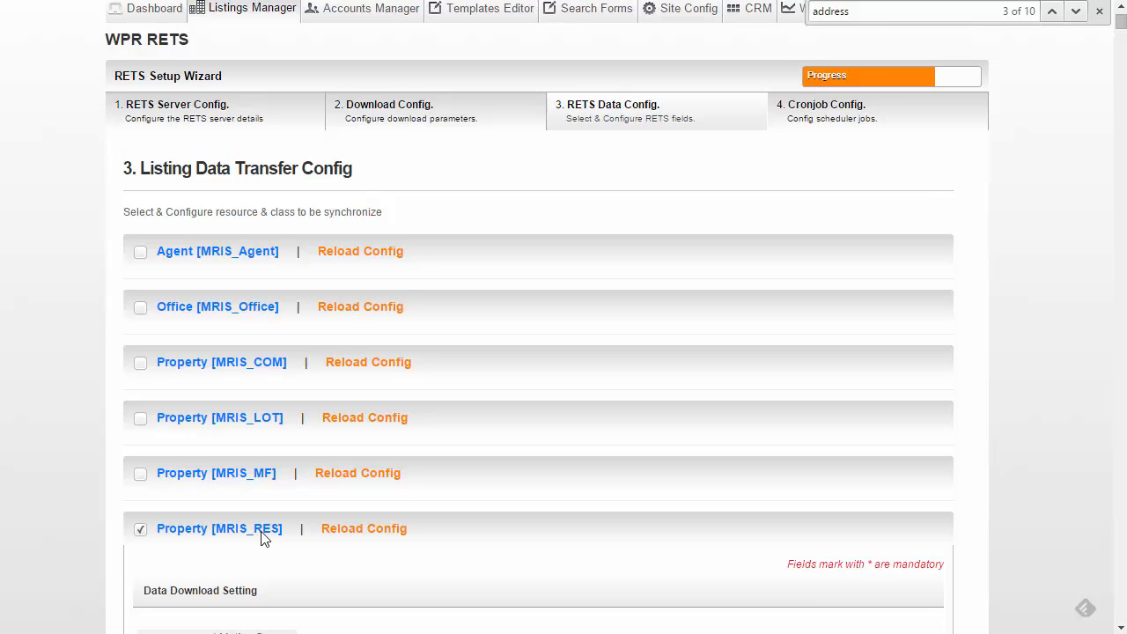
# Open the field mapping options for ListingKey and look through the existing WP Realty fields offered under Option #1.
pyautogui.scroll(-1, 254, 516)
pyautogui.scroll(-20, 87, 496)
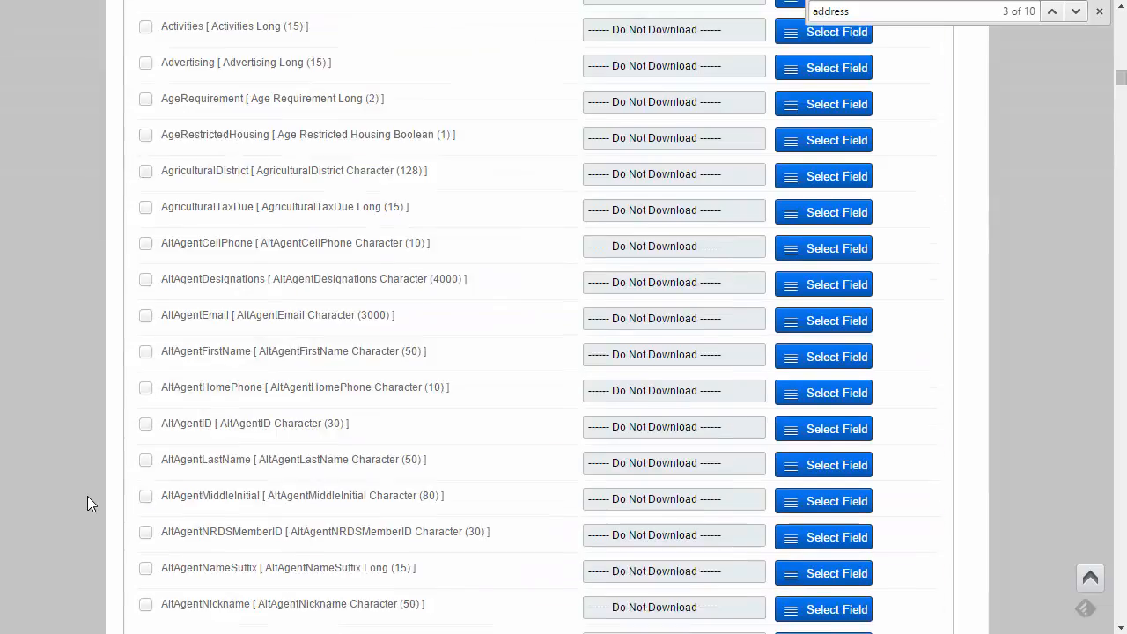
pyautogui.scroll(-18, 87, 495)
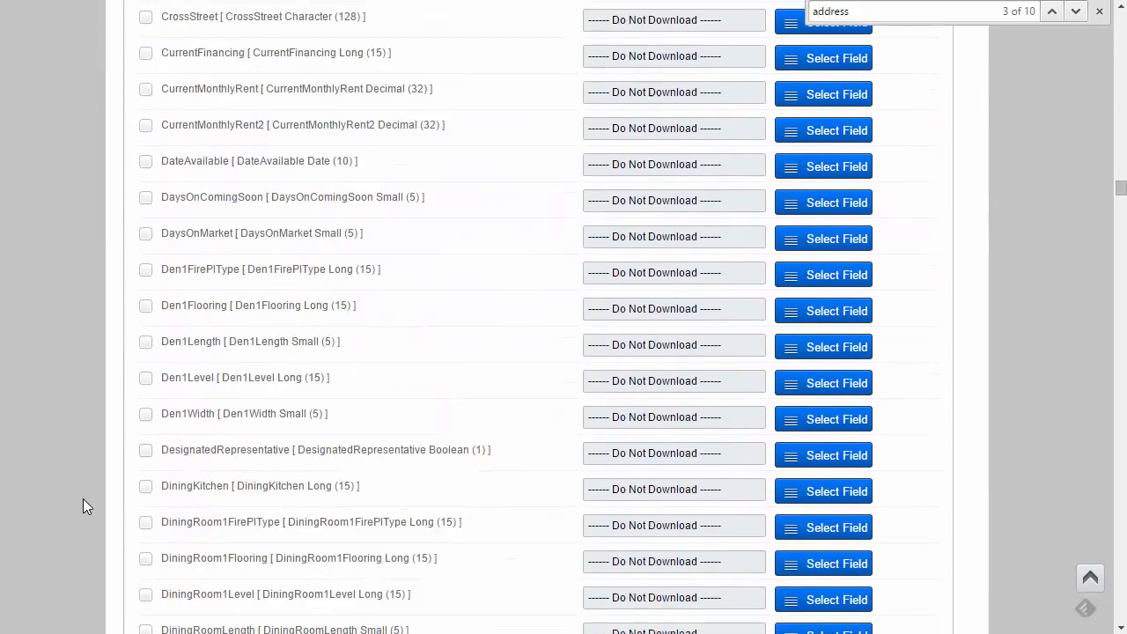
pyautogui.scroll(-6, 50, 501)
pyautogui.scroll(-10, 41, 495)
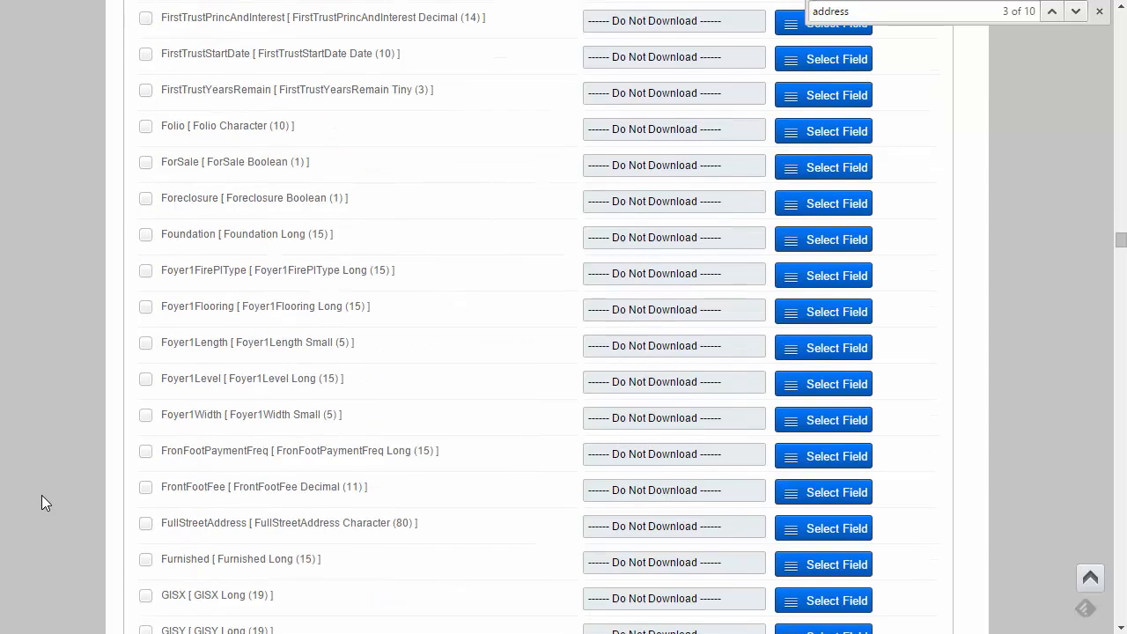
pyautogui.scroll(-10, 41, 495)
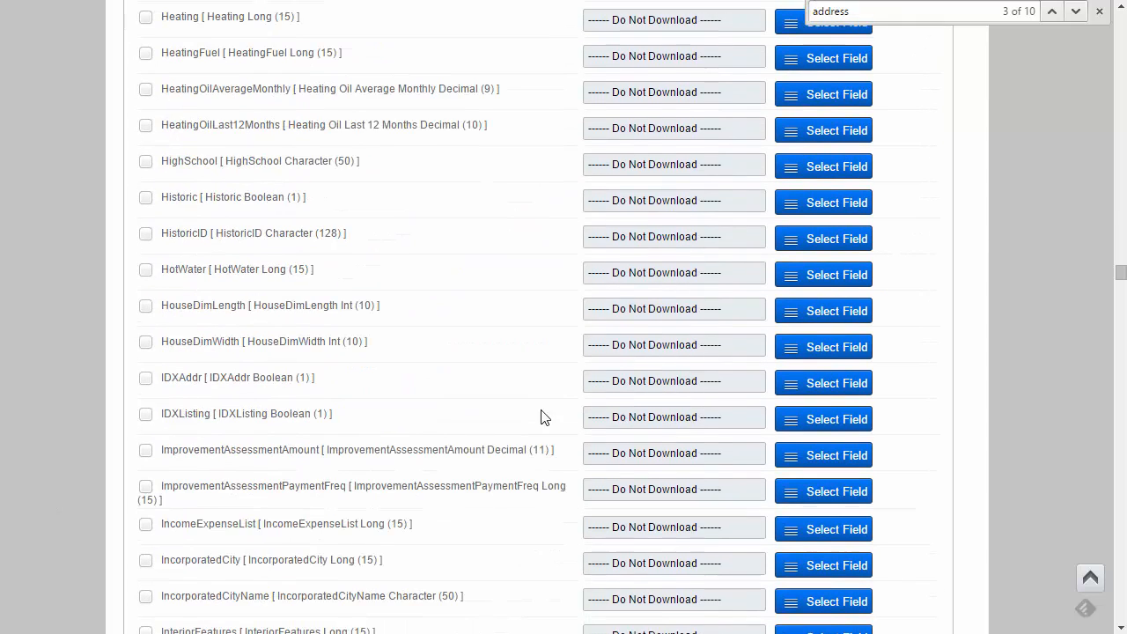
pyautogui.moveTo(1119, 276); pyautogui.dragTo(1119, 317)
pyautogui.click(842, 450)
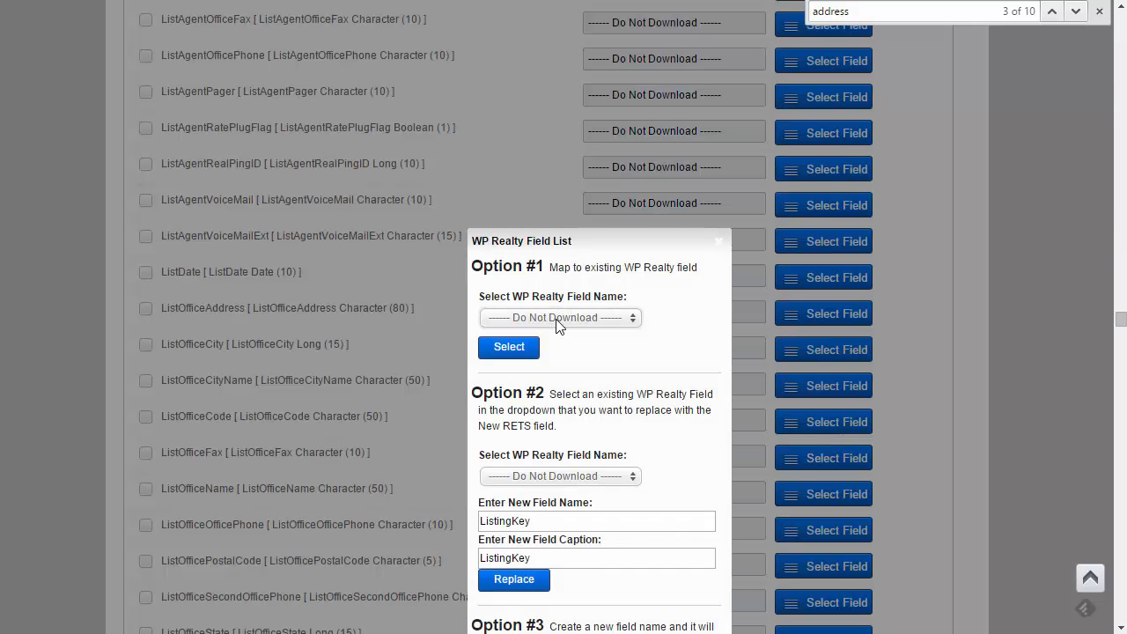
pyautogui.click(557, 320)
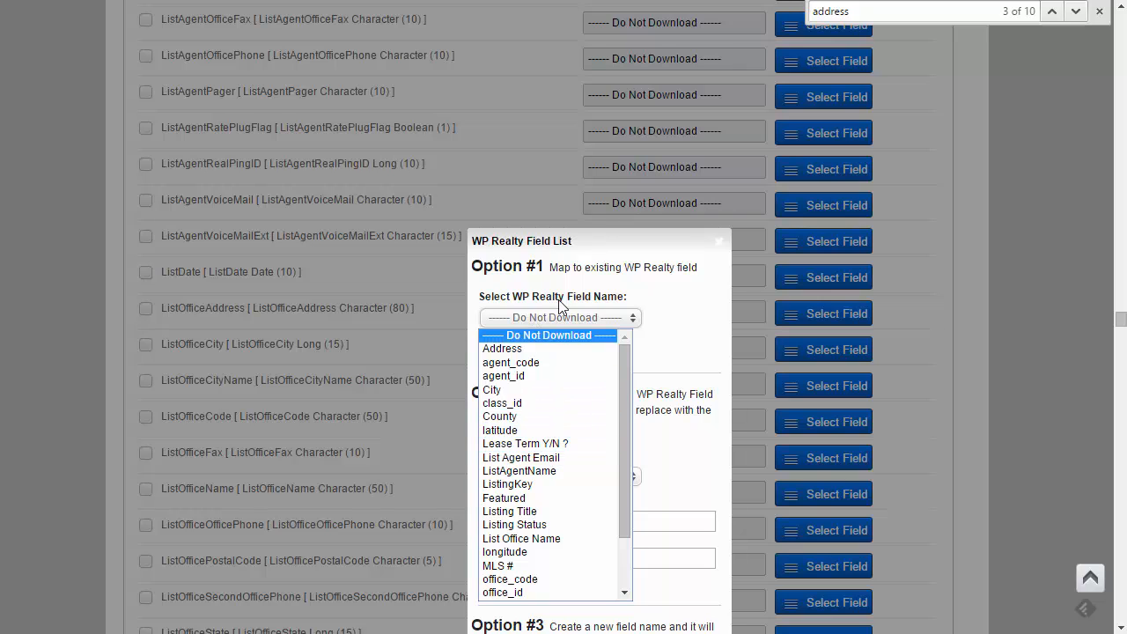
pyautogui.click(678, 330)
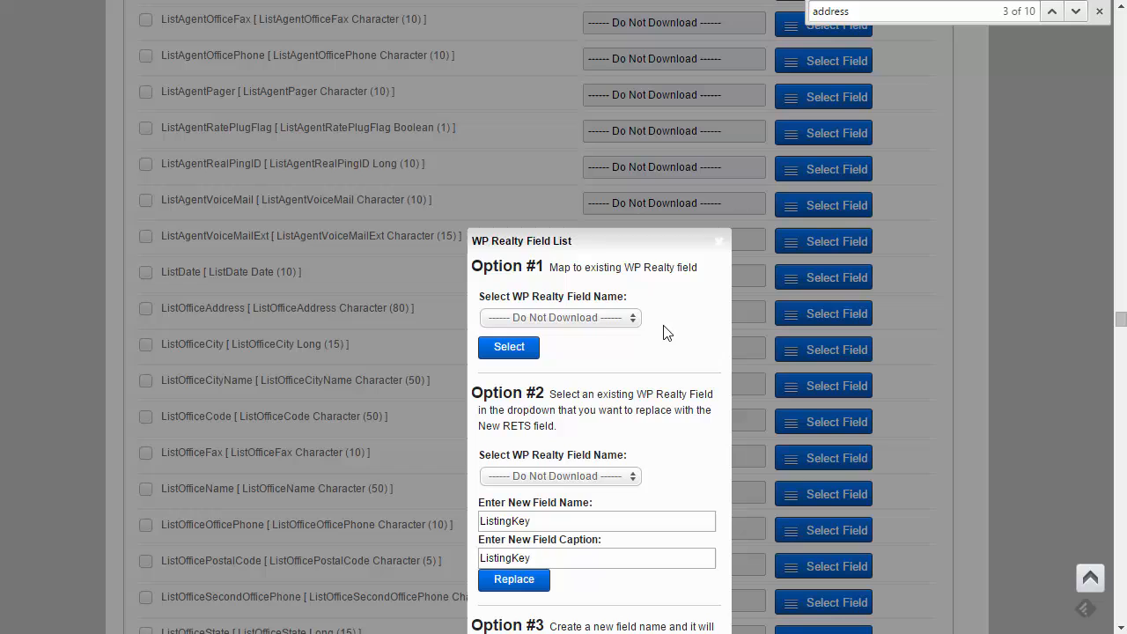
pyautogui.click(580, 317)
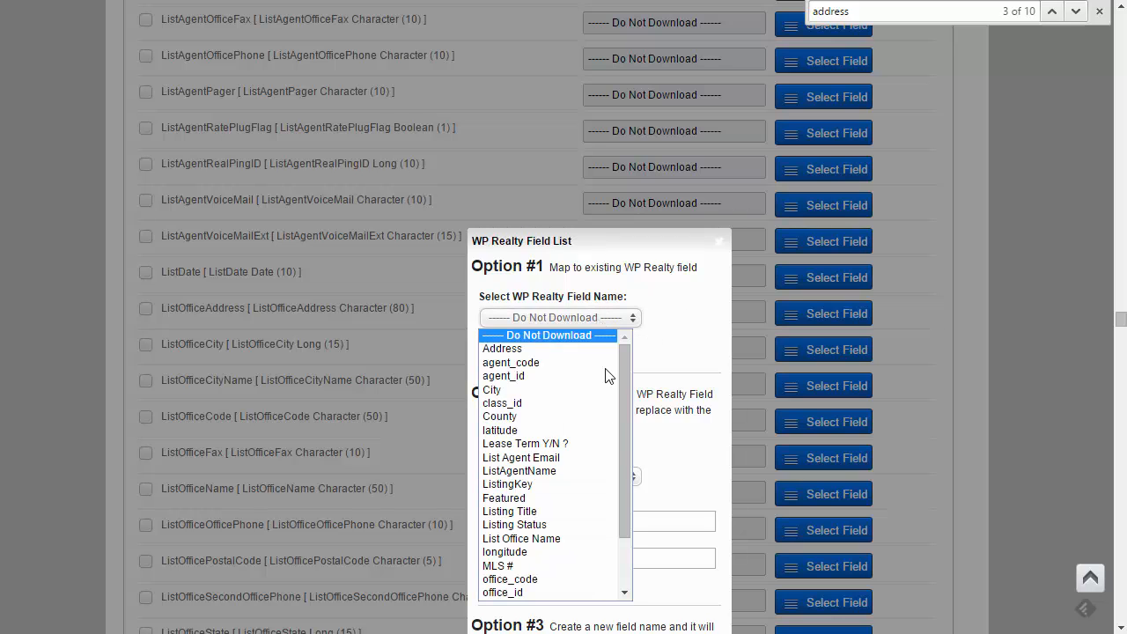
pyautogui.scroll(-1, 486, 390)
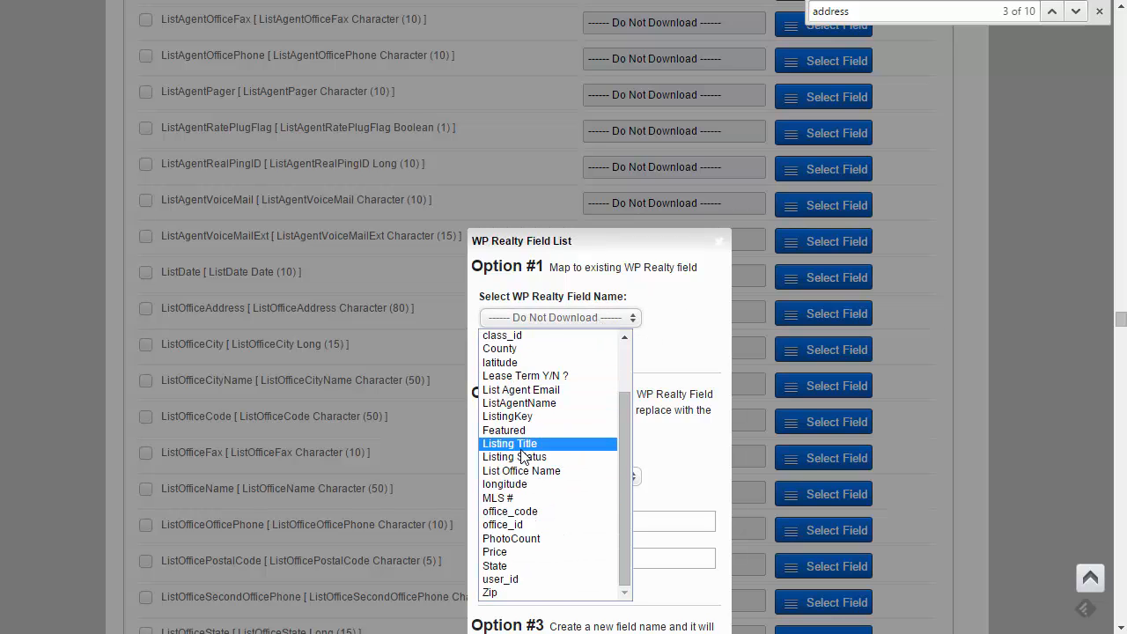
# Choose Lease Term Y/N ? as the existing WP Realty field to replace under Option #2.
pyautogui.moveTo(592, 245); pyautogui.dragTo(624, 34)
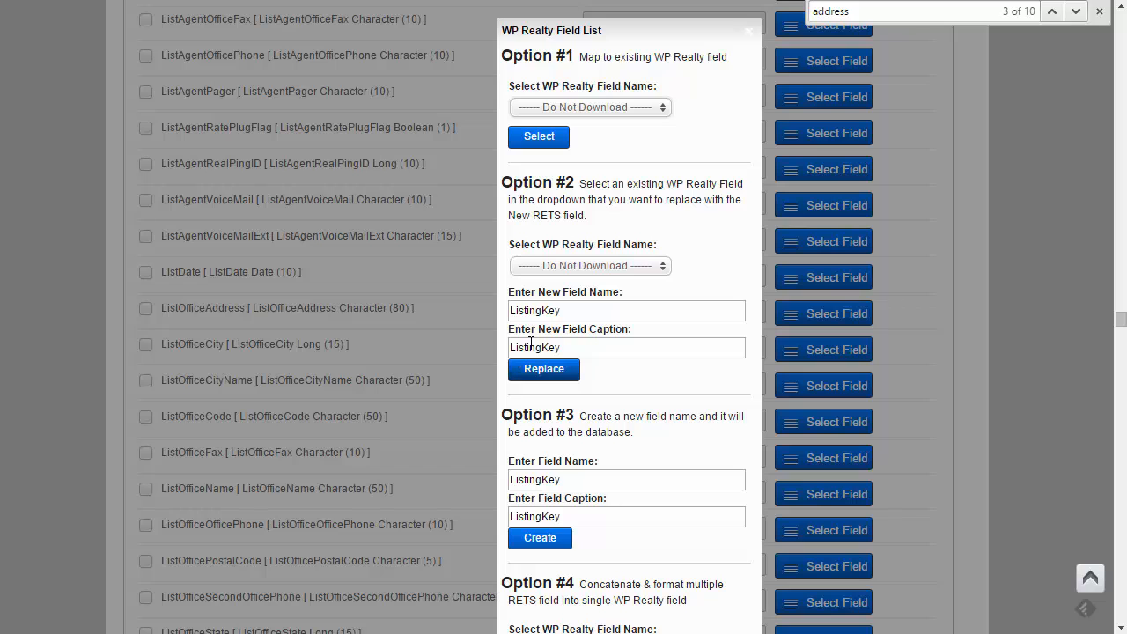
pyautogui.click(577, 265)
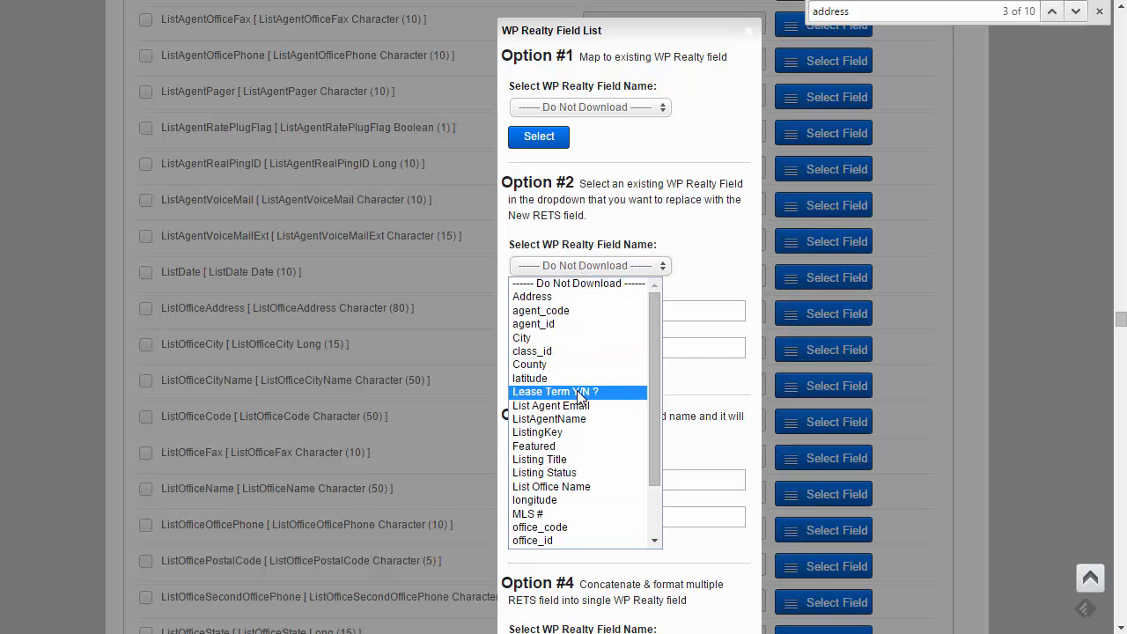
pyautogui.click(580, 392)
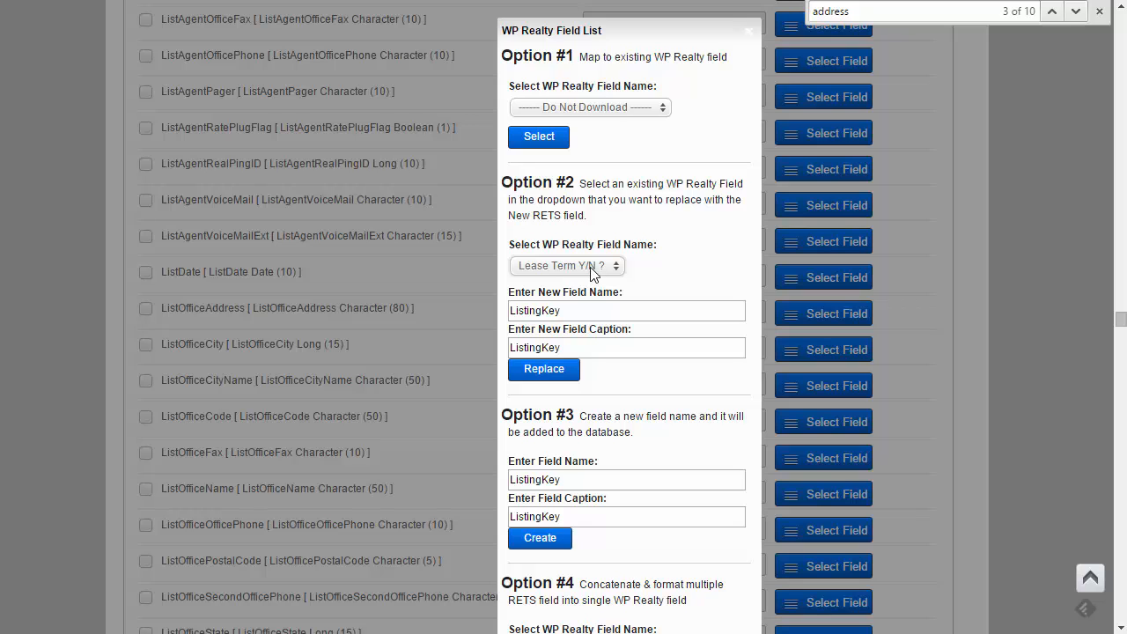
# Review the Option #1 field choices and map the RETS ListingKey field to the existing WP Realty field ListingKey.
pyautogui.click(581, 110)
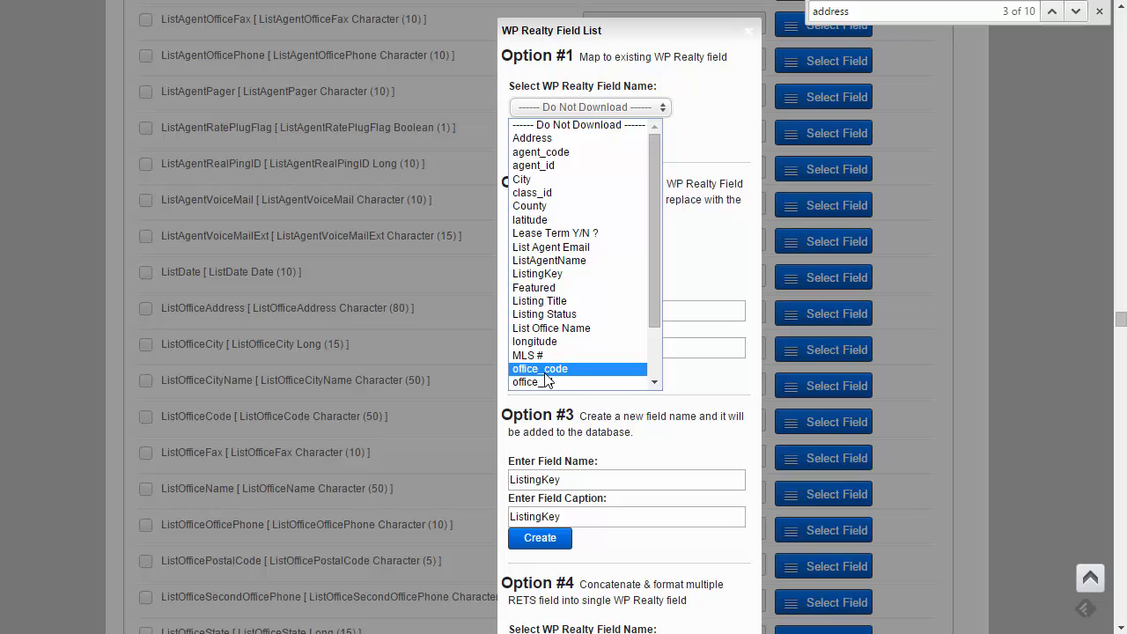
pyautogui.scroll(-3, 546, 376)
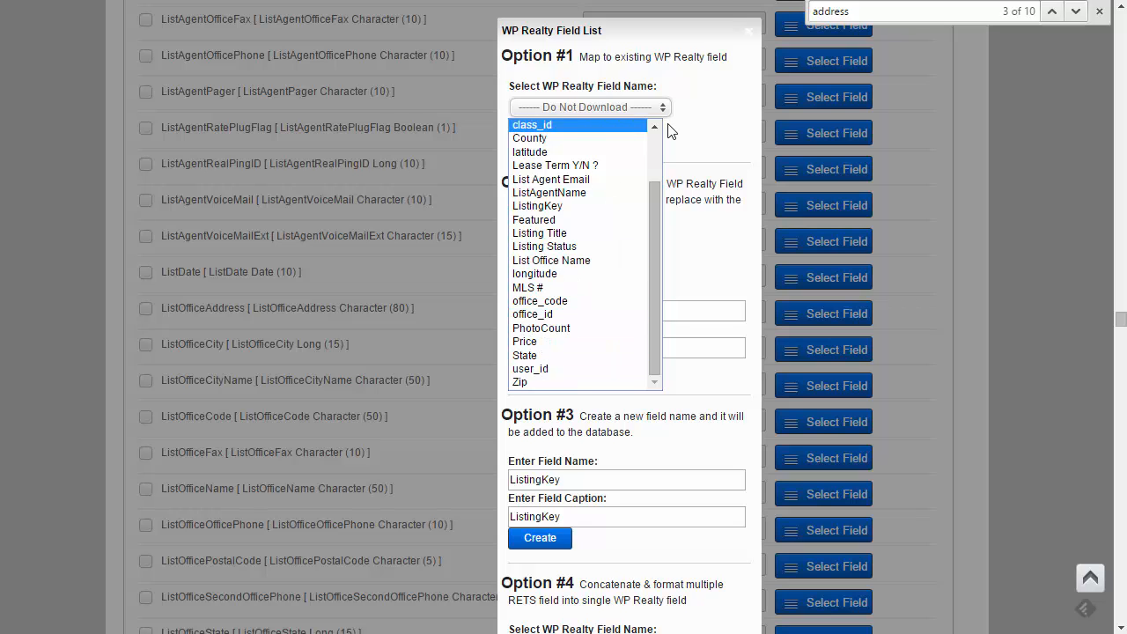
pyautogui.click(707, 116)
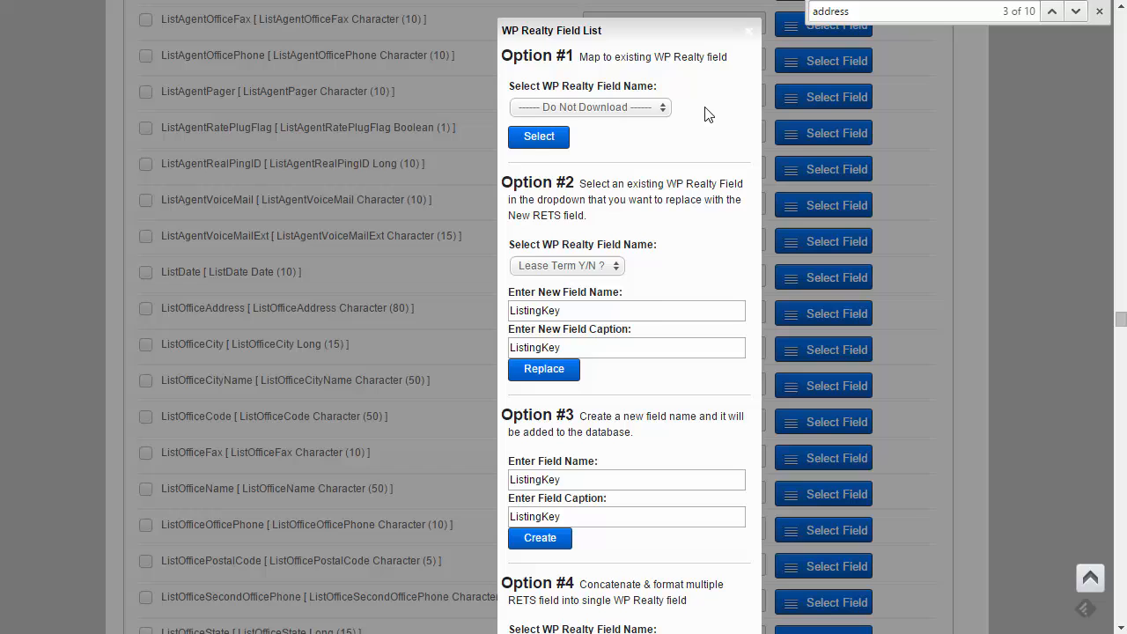
pyautogui.click(626, 107)
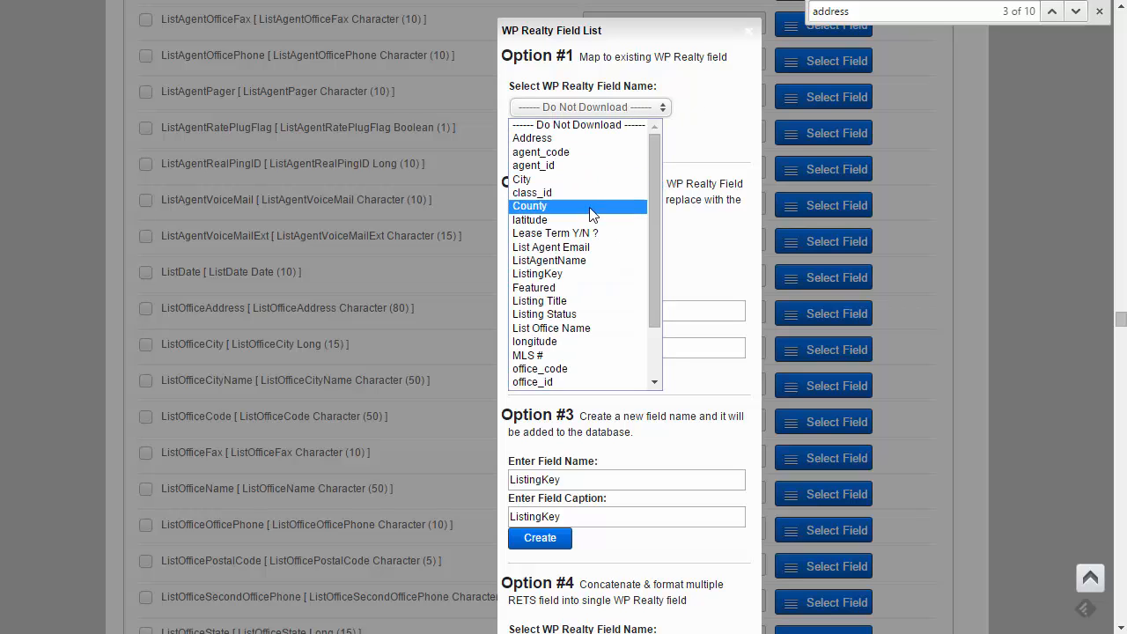
pyautogui.click(581, 274)
pyautogui.click(551, 150)
pyautogui.scroll(-20, 510, 264)
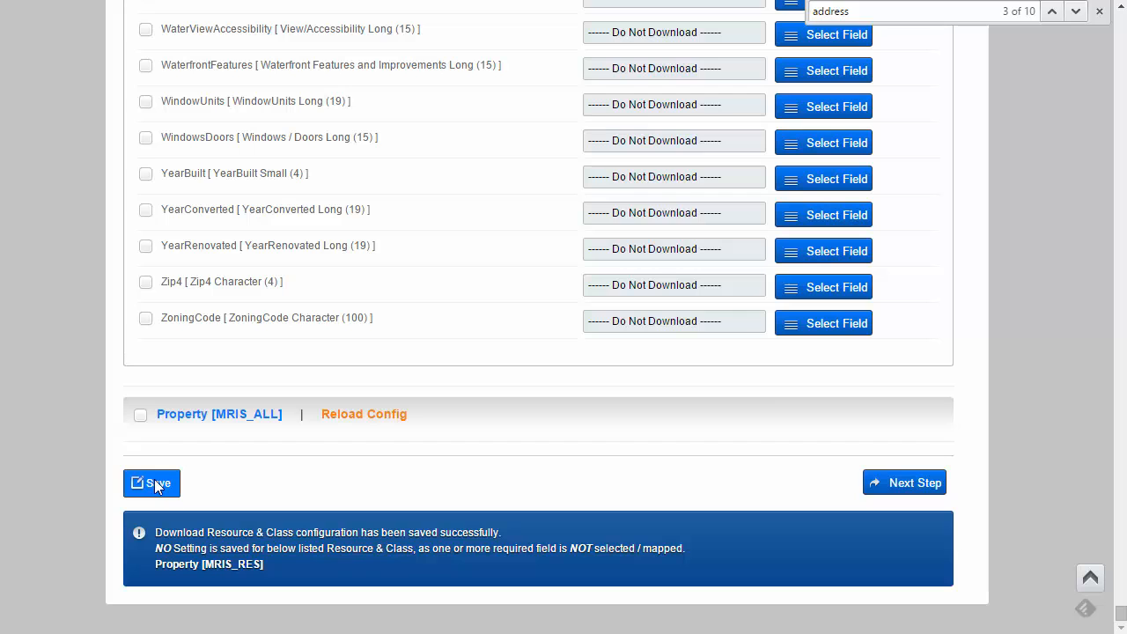
# Save the Property [MRIS_RES] resource and class configuration and continue to the Cronjob Config stage.
pyautogui.click(154, 482)
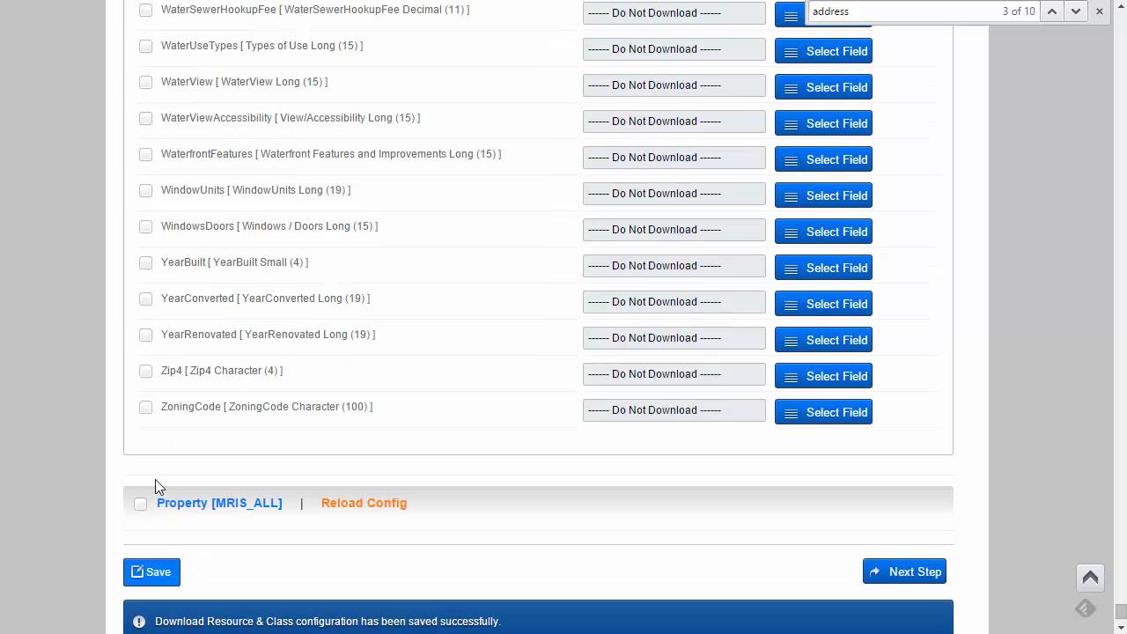
pyautogui.scroll(-1, 290, 475)
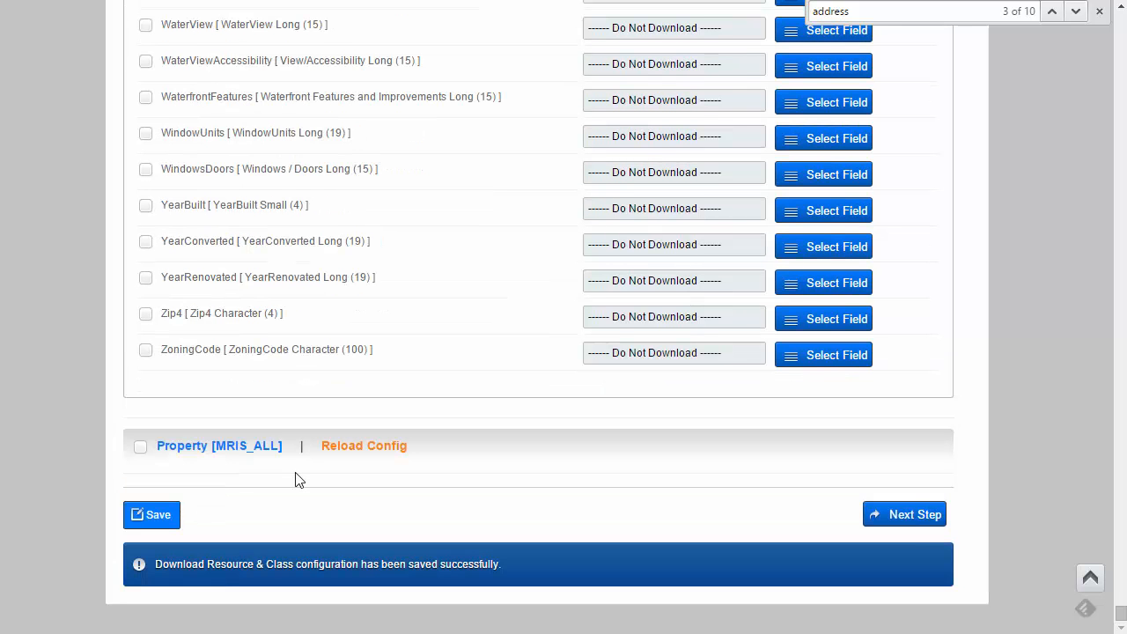
pyautogui.click(911, 527)
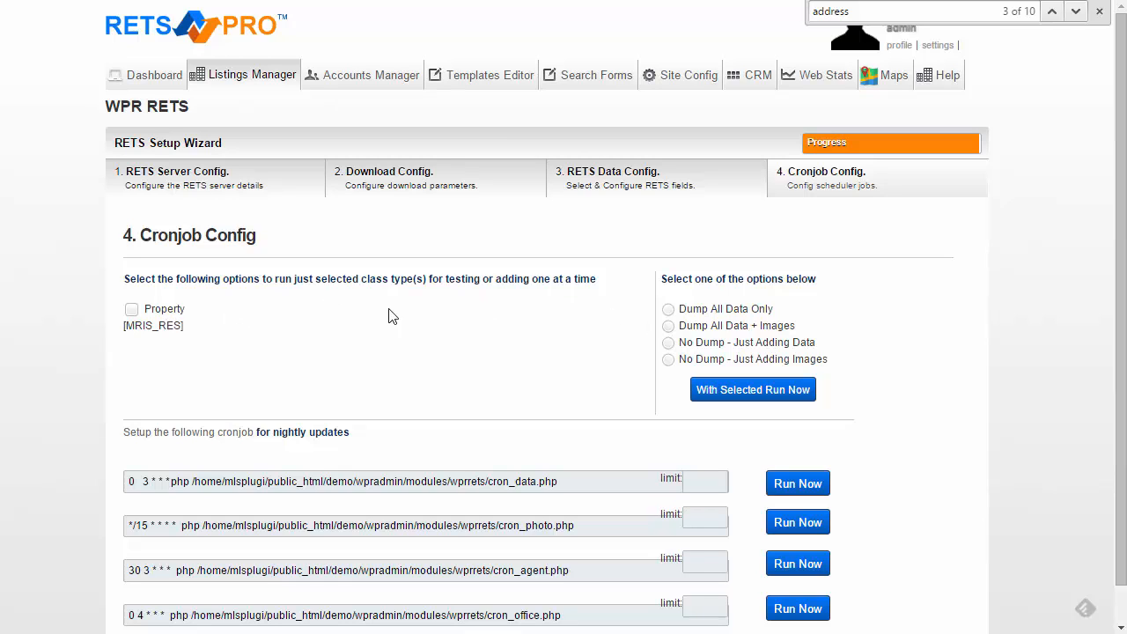
# Set the limit of the cron_data.php job to 10 and run it.
pyautogui.click(132, 310)
pyautogui.click(132, 310)
pyautogui.scroll(-1, 556, 347)
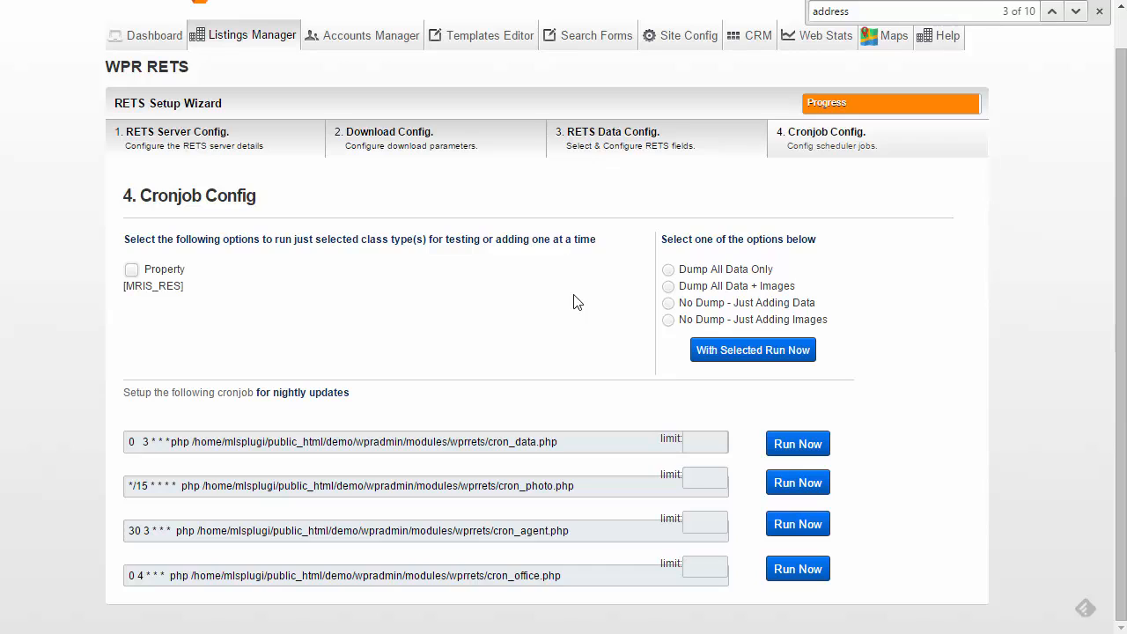
pyautogui.click(704, 434)
pyautogui.click(815, 454)
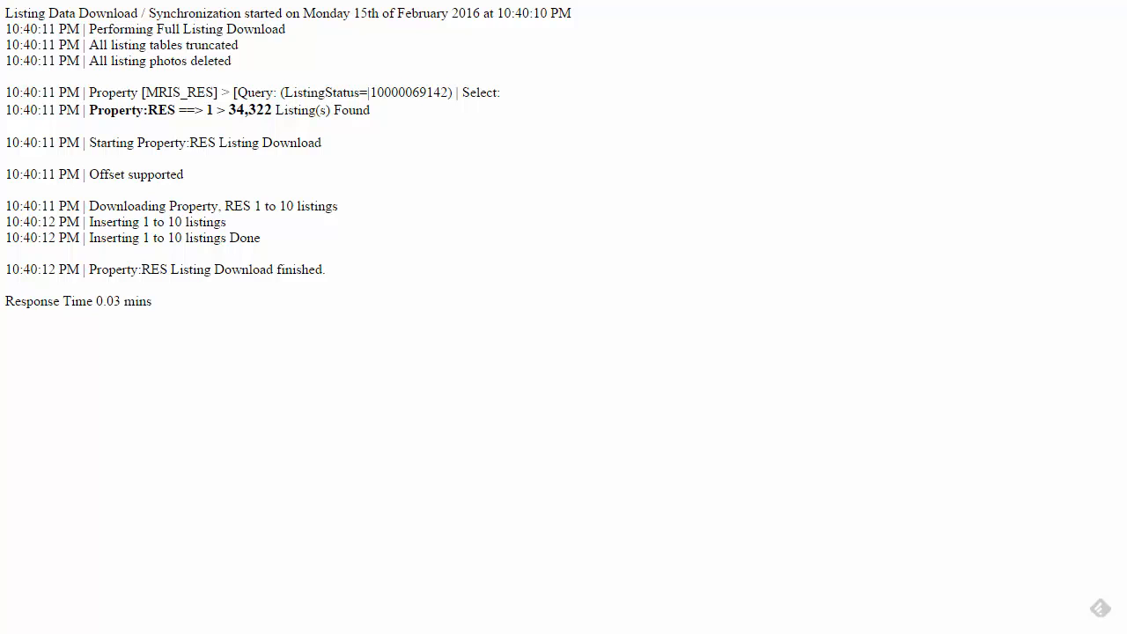
# Switch to the demo WordPress site's Search Results page and look through the downloaded listings.
pyautogui.click(387, 1)
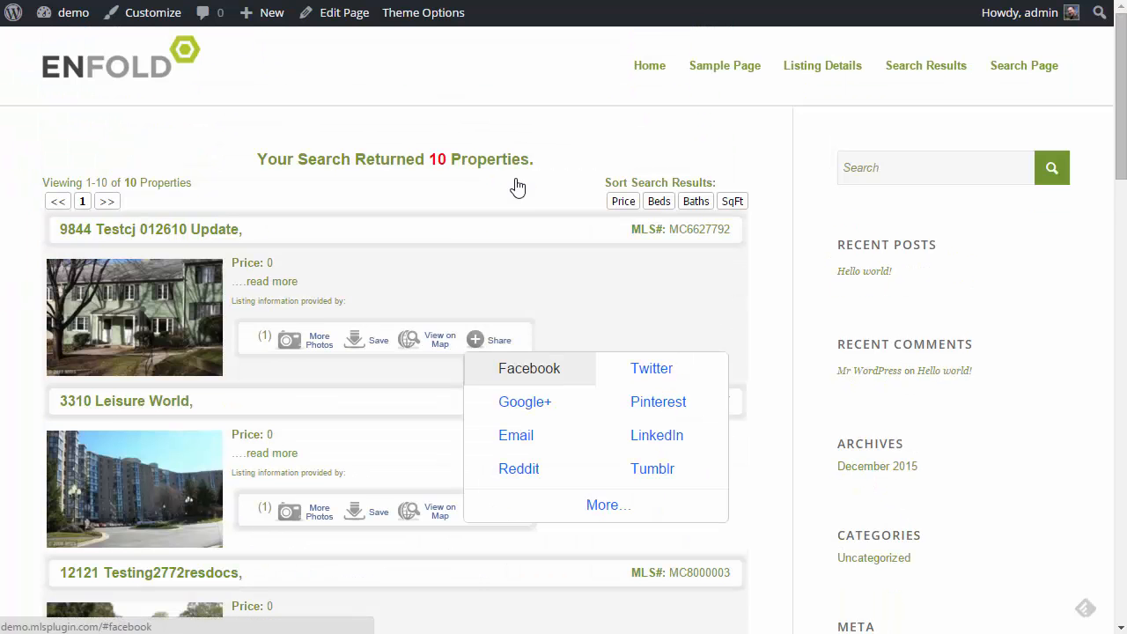
pyautogui.scroll(-4, 517, 185)
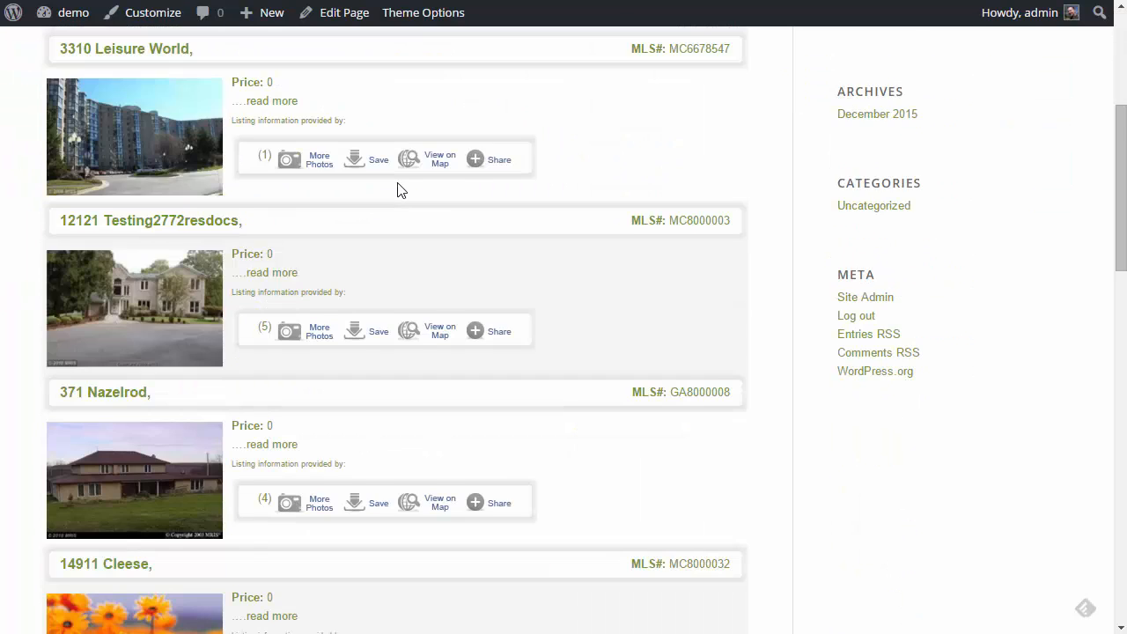
pyautogui.scroll(-8, 398, 190)
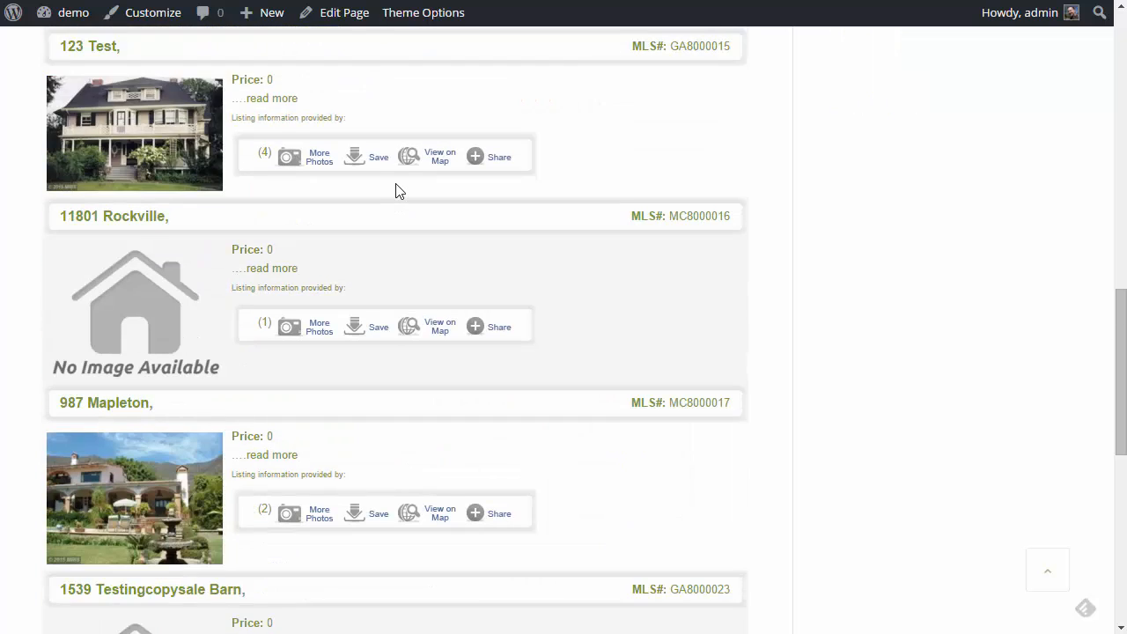
pyautogui.scroll(-6, 398, 190)
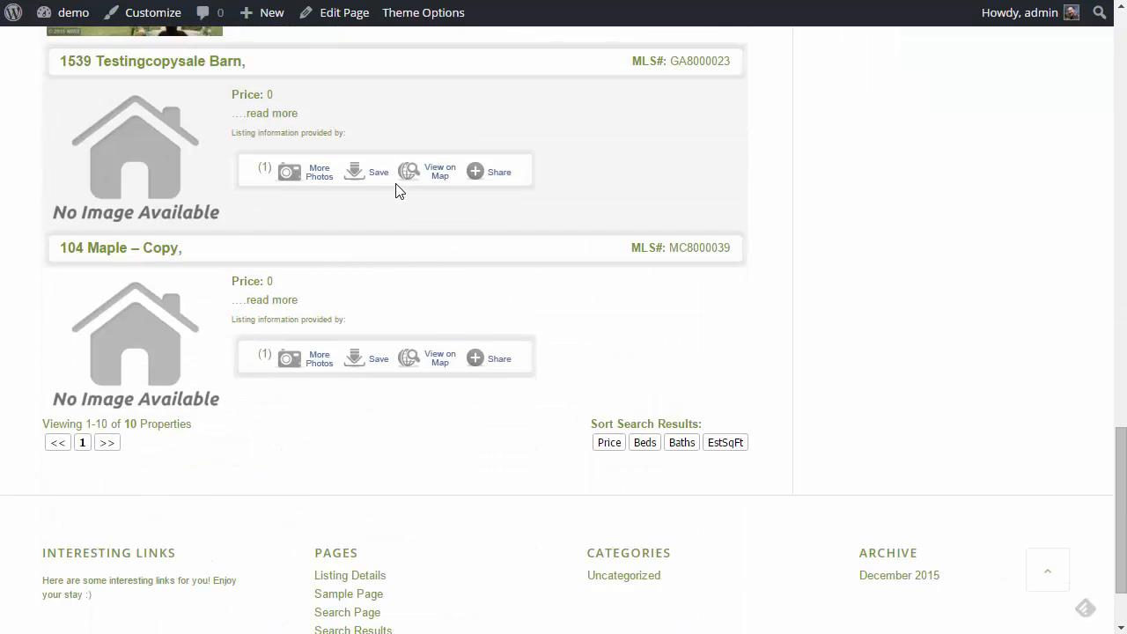
pyautogui.scroll(17, 396, 190)
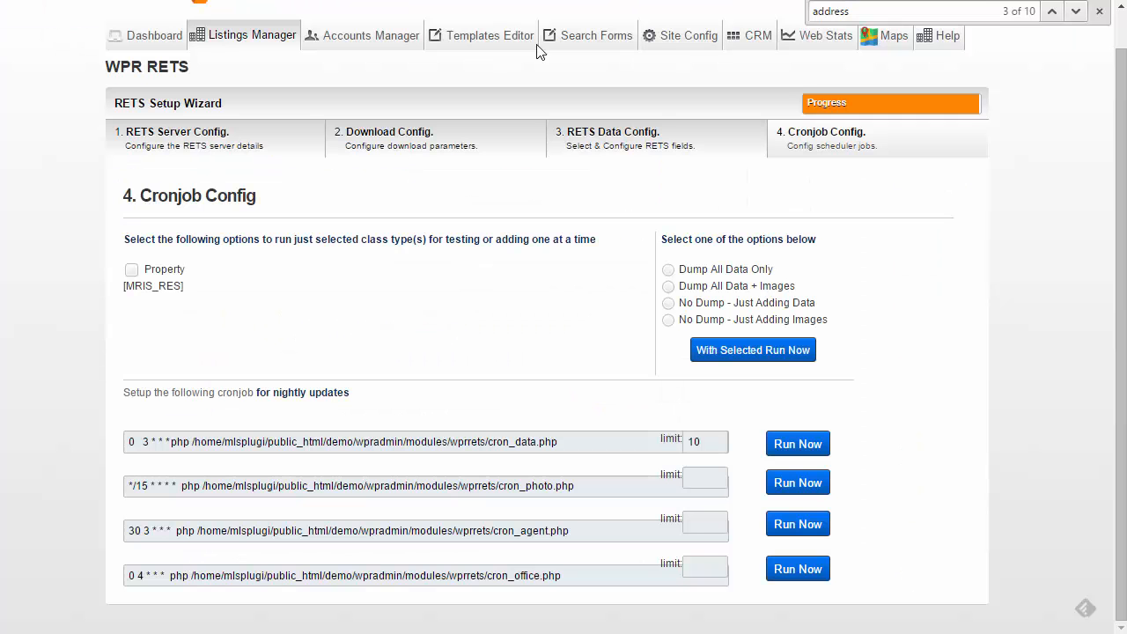
# Look over the Property [MRIS_RES] settings and field mappings in RETS Data Config, then return to Cronjob Config.
pyautogui.click(648, 144)
pyautogui.scroll(-6, 579, 413)
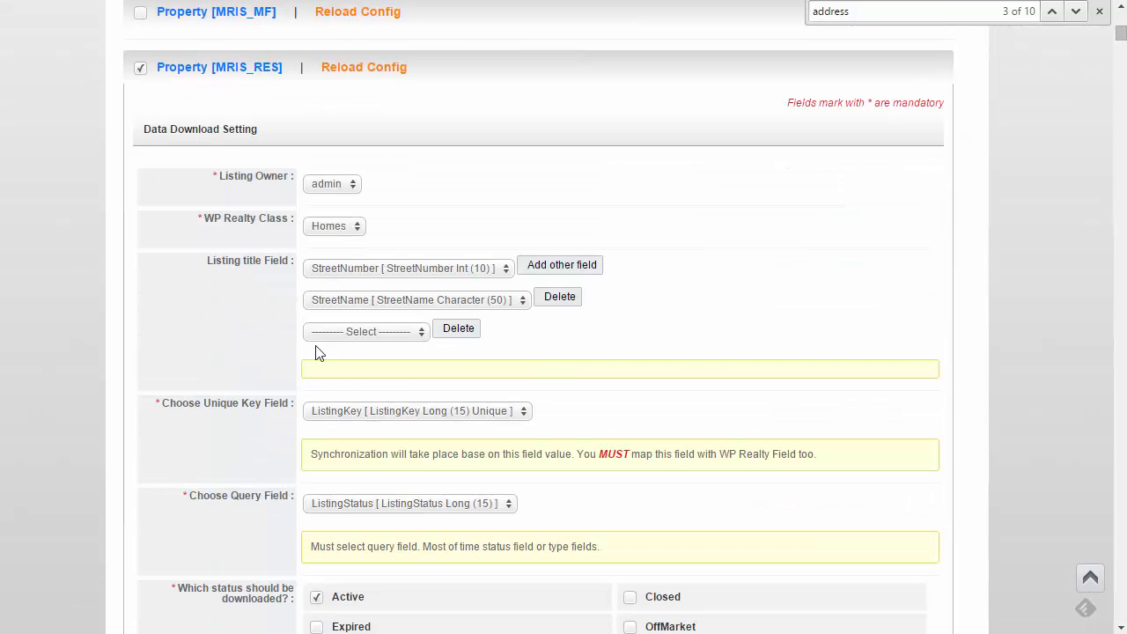
pyautogui.scroll(-13, 591, 309)
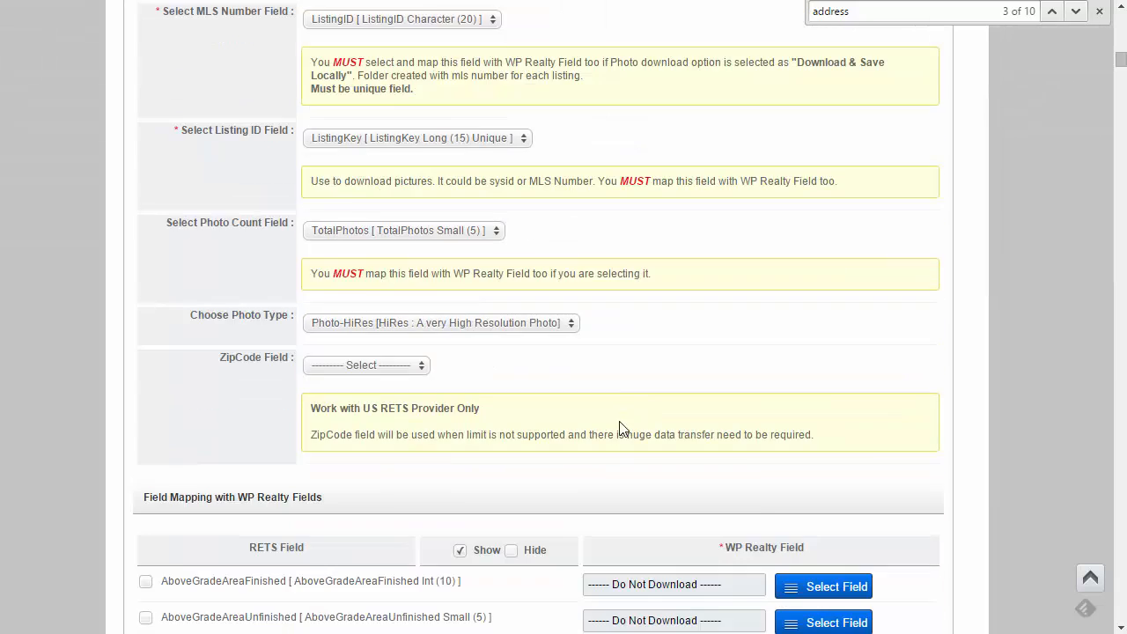
pyautogui.scroll(-4, 618, 427)
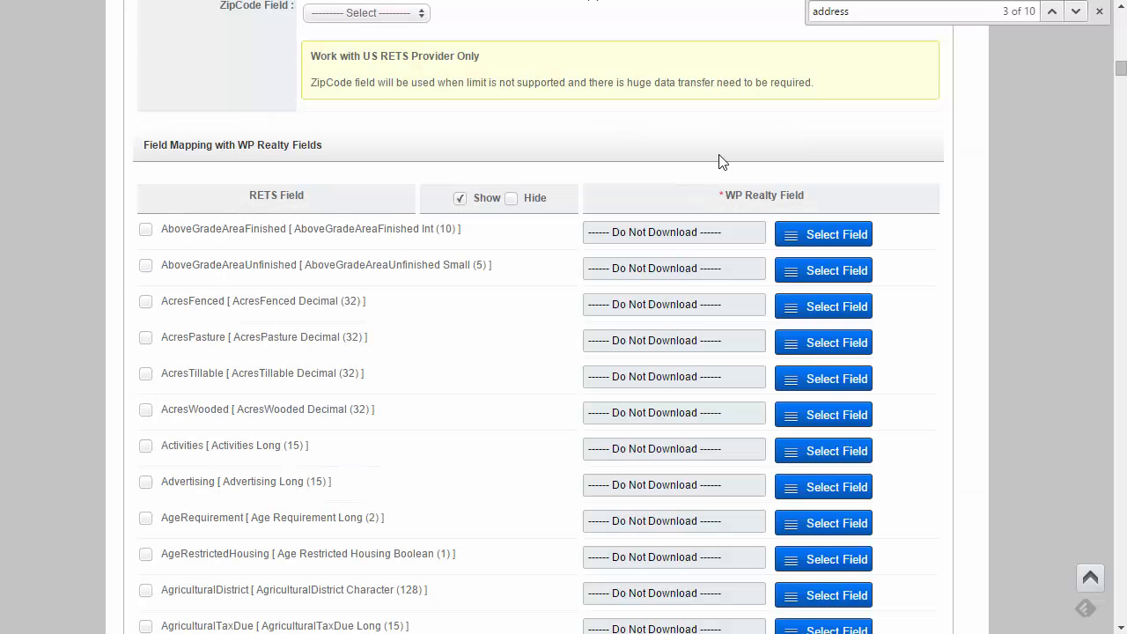
pyautogui.scroll(15, 749, 184)
pyautogui.click(860, 191)
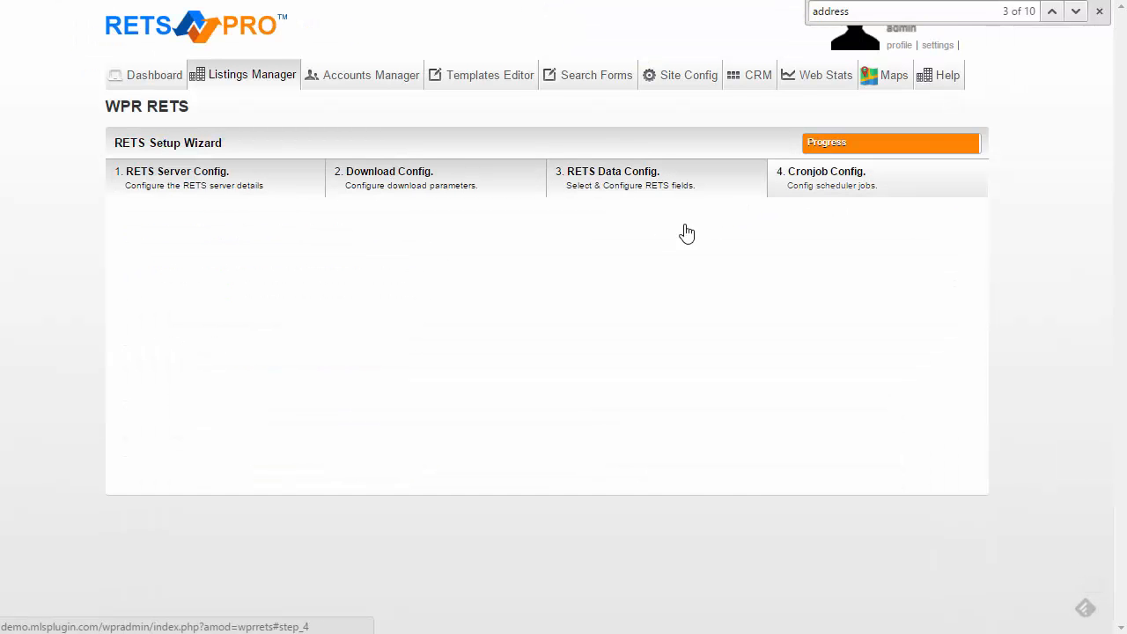
# Examine the cron_data.php nightly cronjob, highlighting its command with and without the schedule part.
pyautogui.scroll(-1, 620, 314)
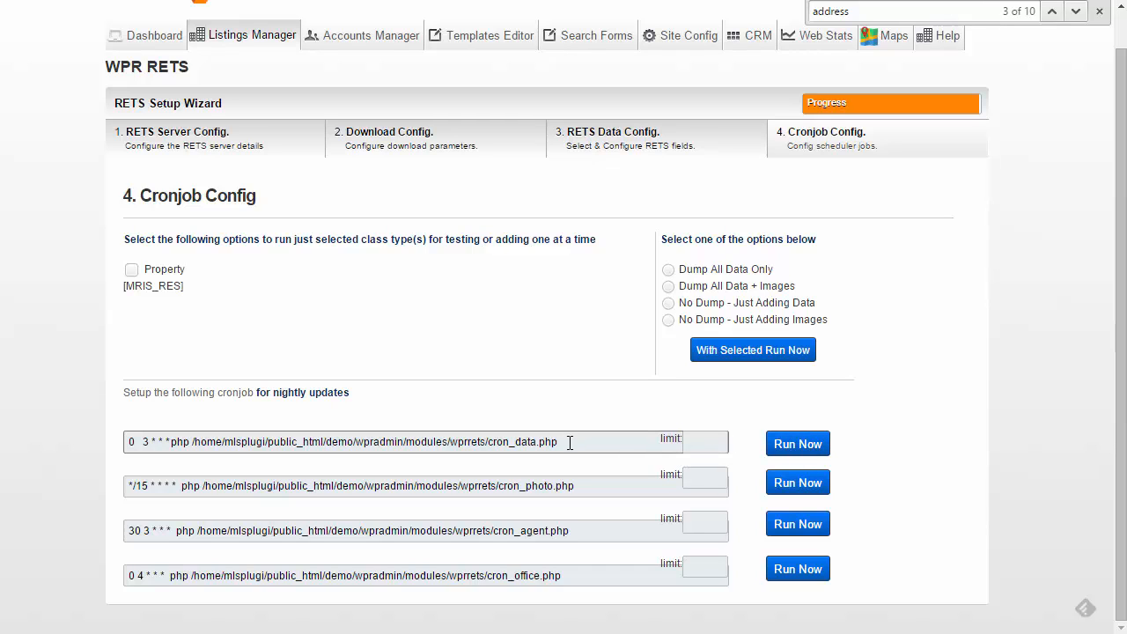
pyautogui.click(710, 442)
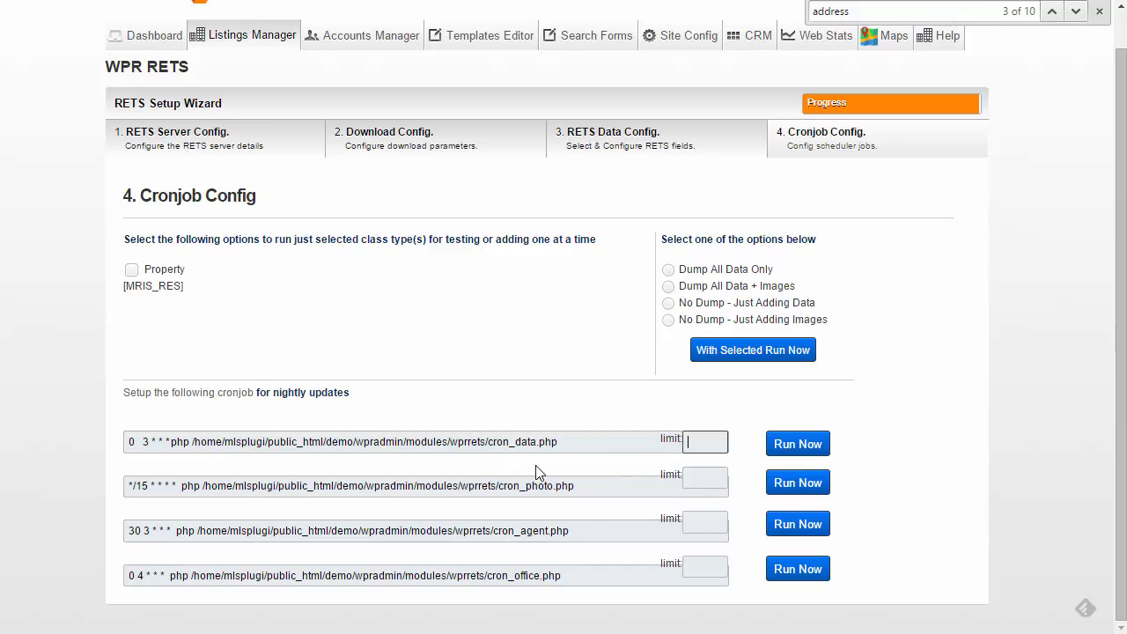
pyautogui.moveTo(570, 441); pyautogui.dragTo(173, 442)
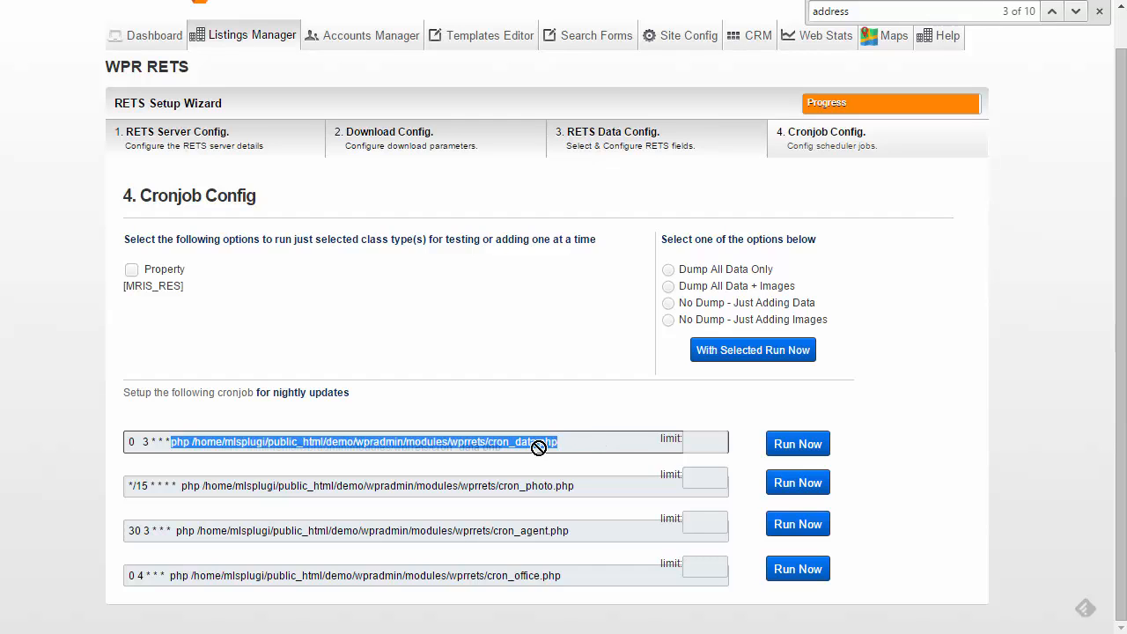
pyautogui.click(572, 442)
pyautogui.moveTo(572, 442); pyautogui.dragTo(109, 444)
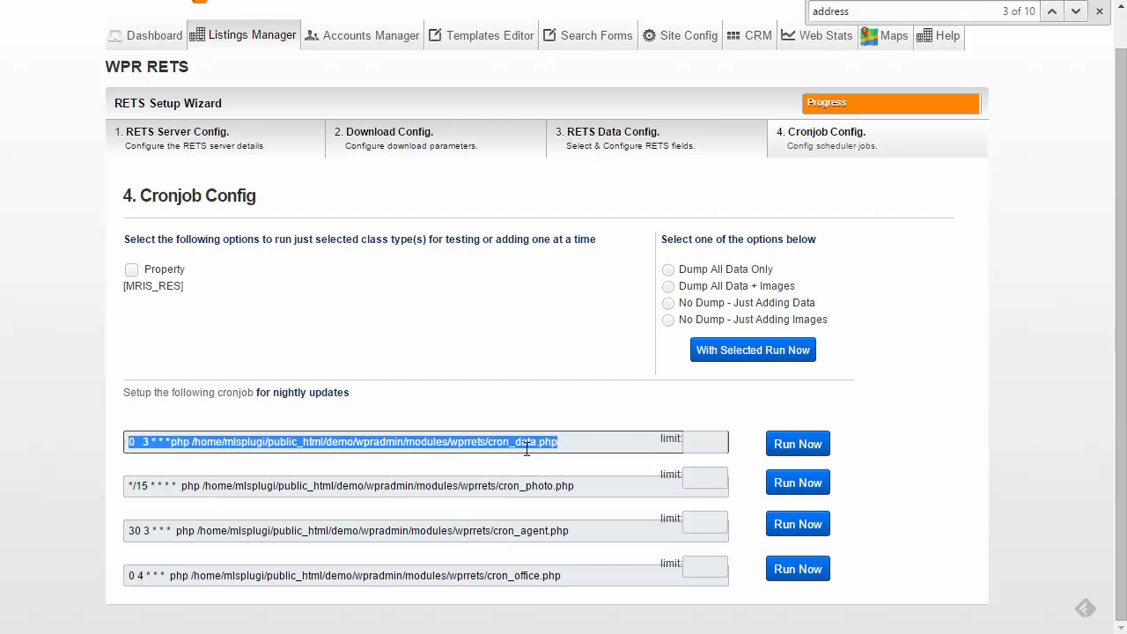
pyautogui.moveTo(607, 441); pyautogui.dragTo(175, 443)
# Highlight the commands of the cron_photo.php, cron_agent.php and cron_office.php cronjobs in turn.
pyautogui.click(604, 486)
pyautogui.moveTo(591, 488); pyautogui.dragTo(181, 491)
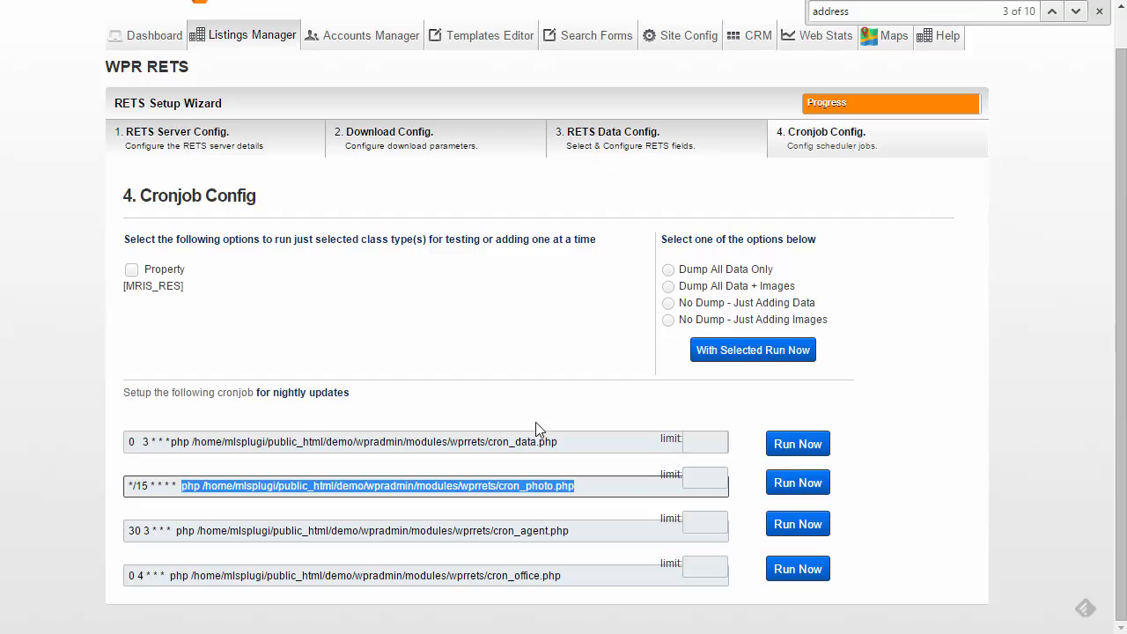
pyautogui.moveTo(585, 532); pyautogui.dragTo(222, 558)
pyautogui.moveTo(595, 574); pyautogui.dragTo(169, 581)
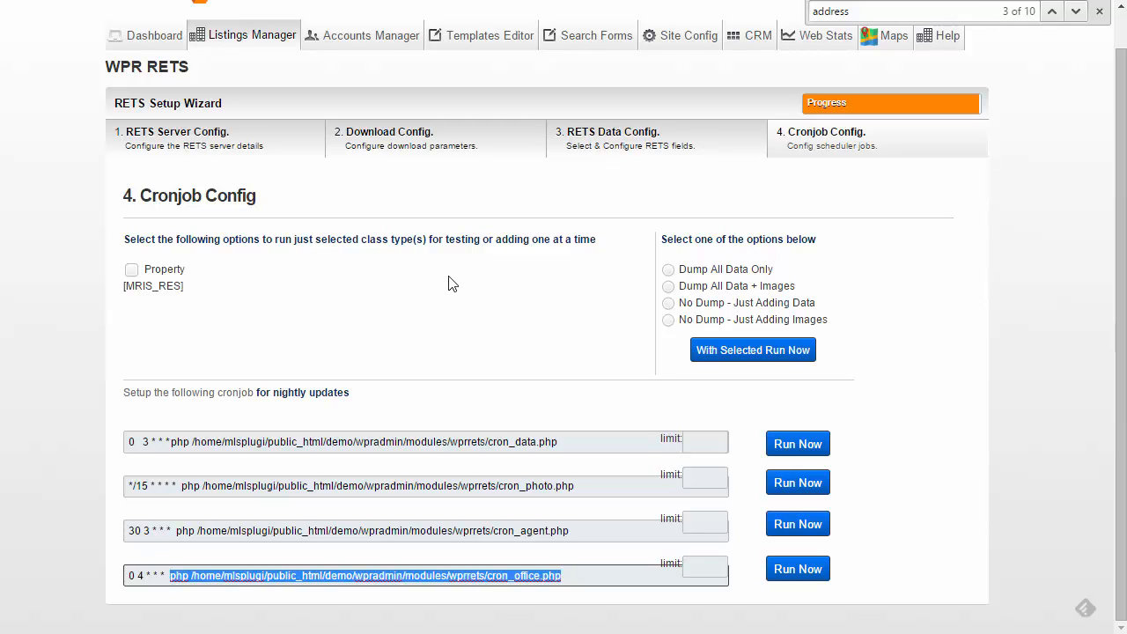
# Reopen RETS Data Config and look through the Property [MRIS_RES] field mappings down to the ListAgent fields.
pyautogui.click(640, 153)
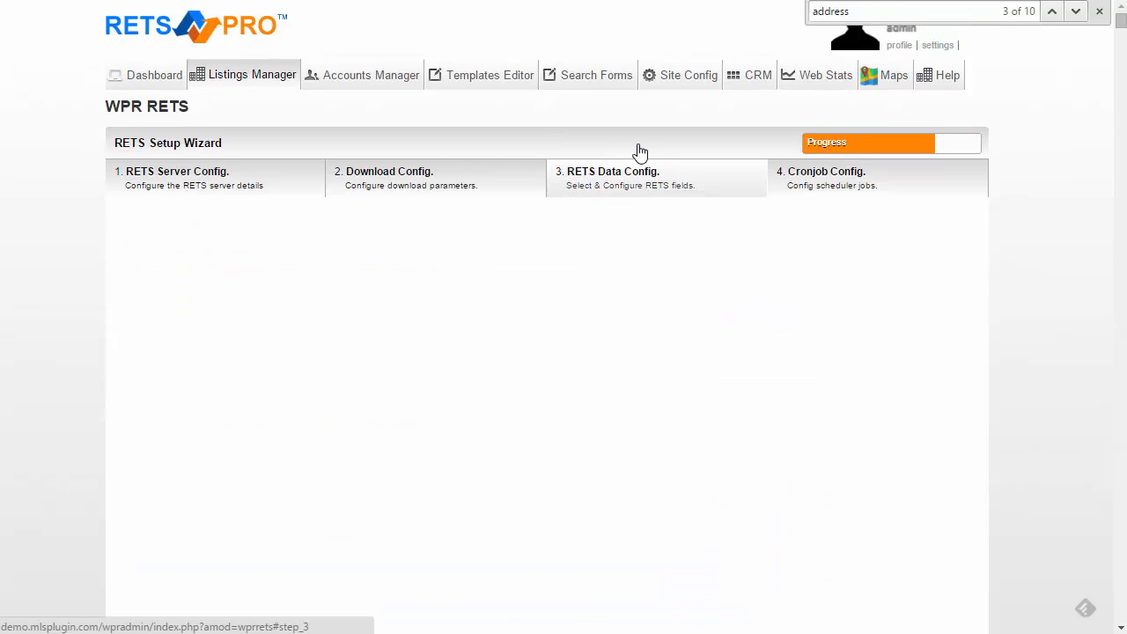
pyautogui.scroll(-5, 627, 344)
pyautogui.scroll(-15, 626, 343)
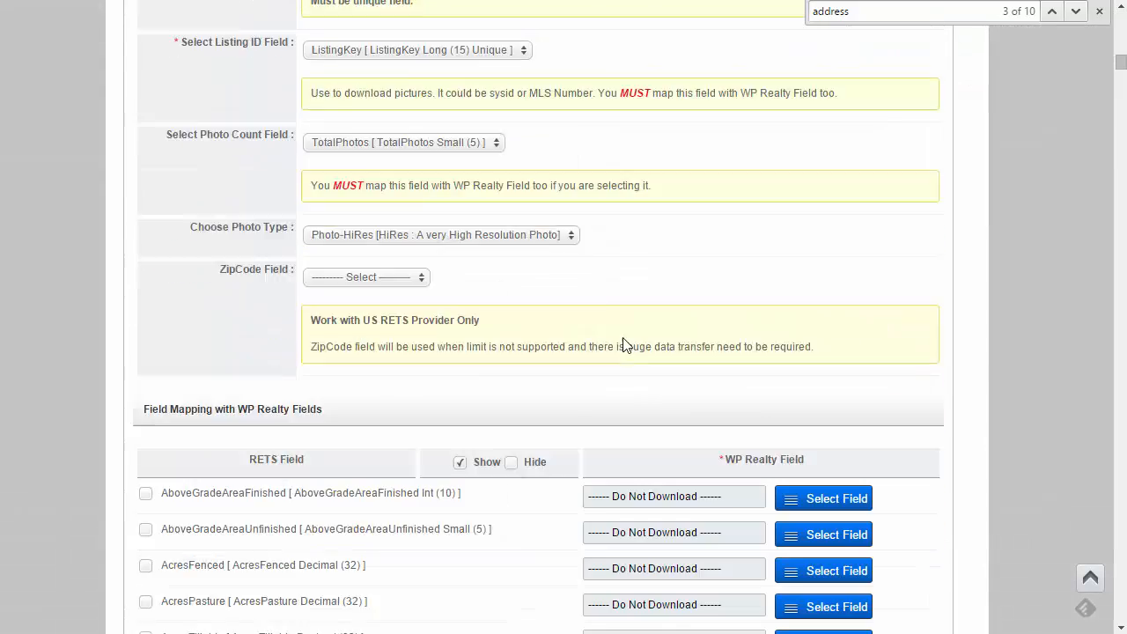
pyautogui.scroll(-12, 623, 343)
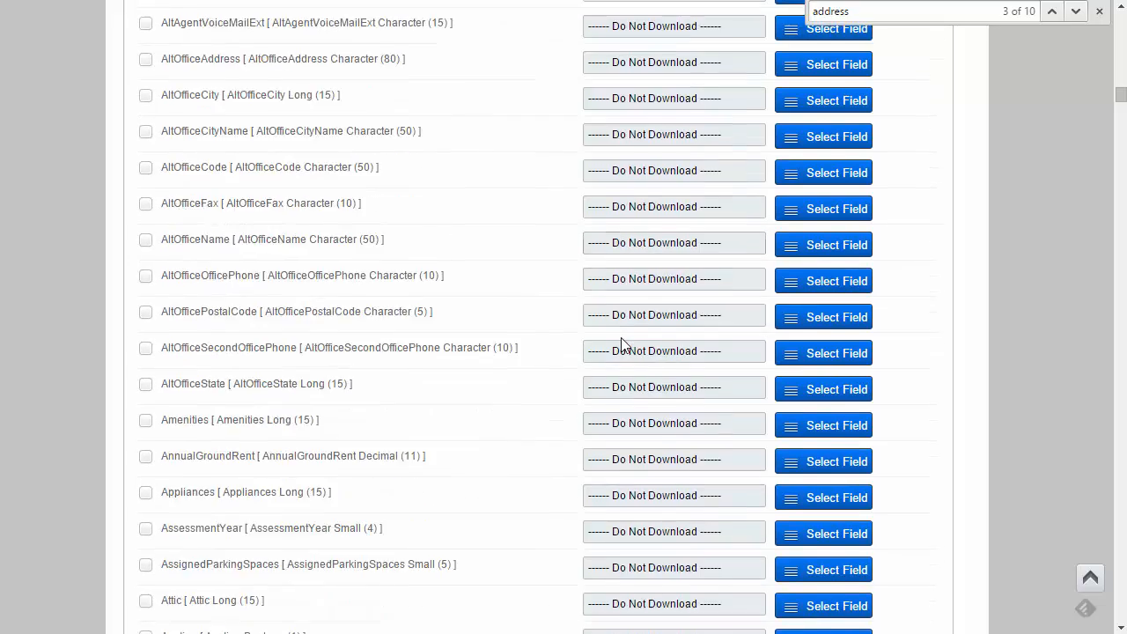
pyautogui.scroll(-15, 598, 343)
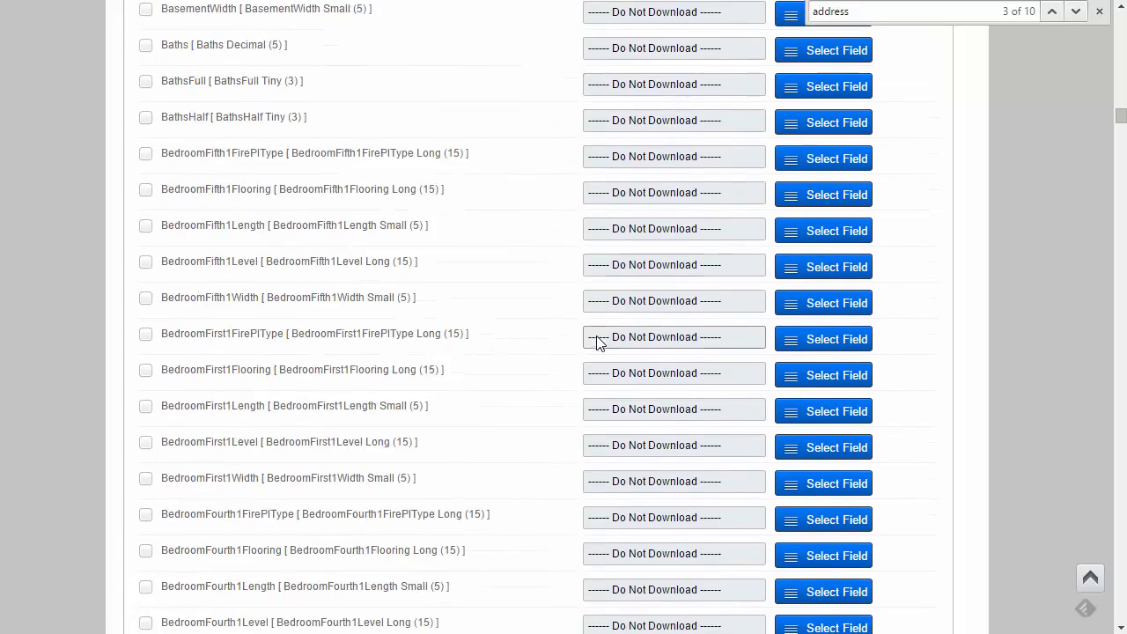
pyautogui.scroll(-15, 597, 343)
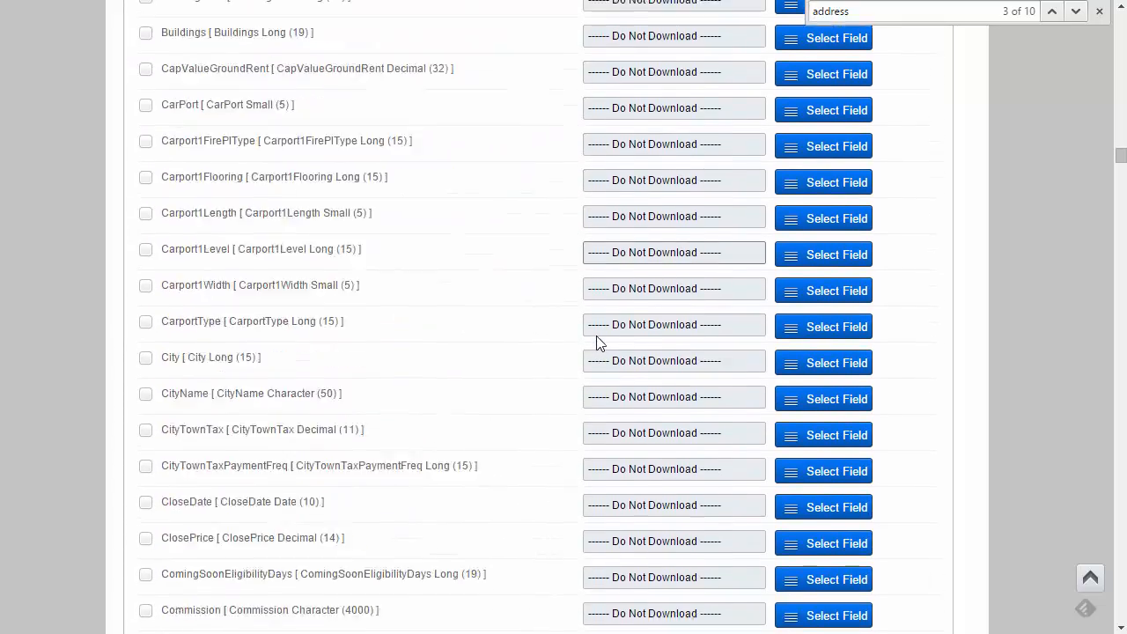
pyautogui.scroll(-15, 596, 342)
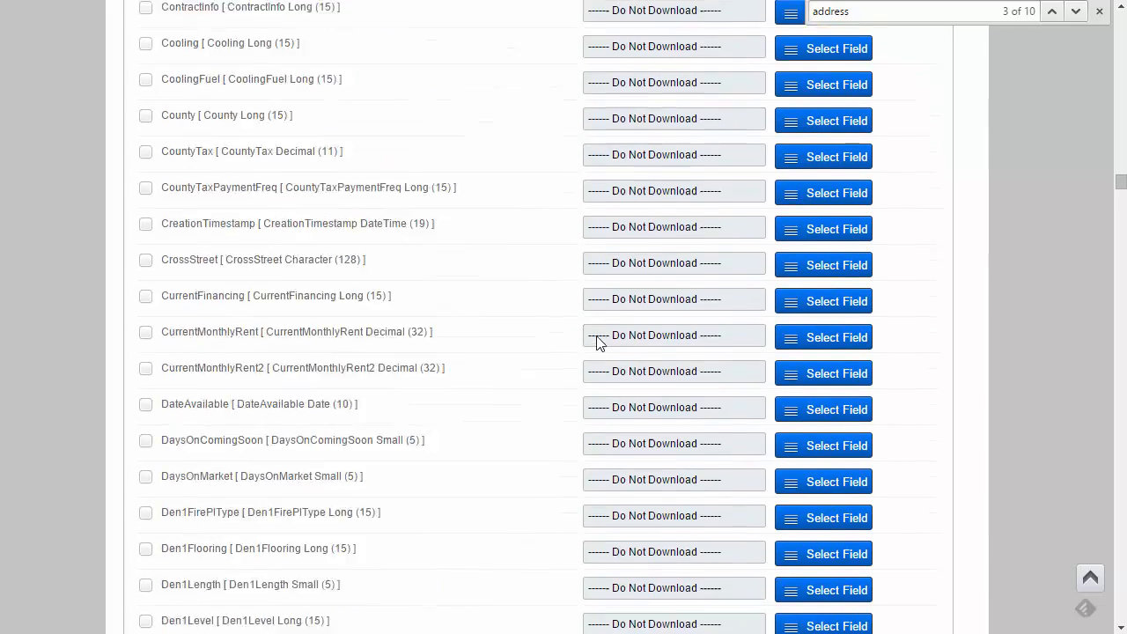
pyautogui.scroll(-15, 596, 342)
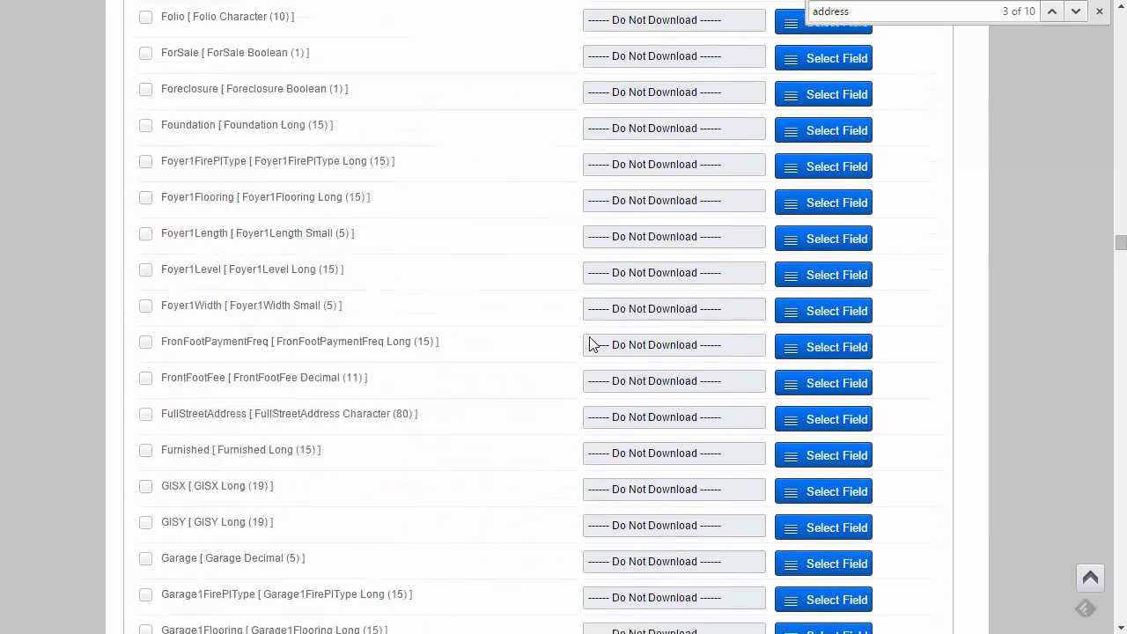
pyautogui.scroll(-5, 587, 338)
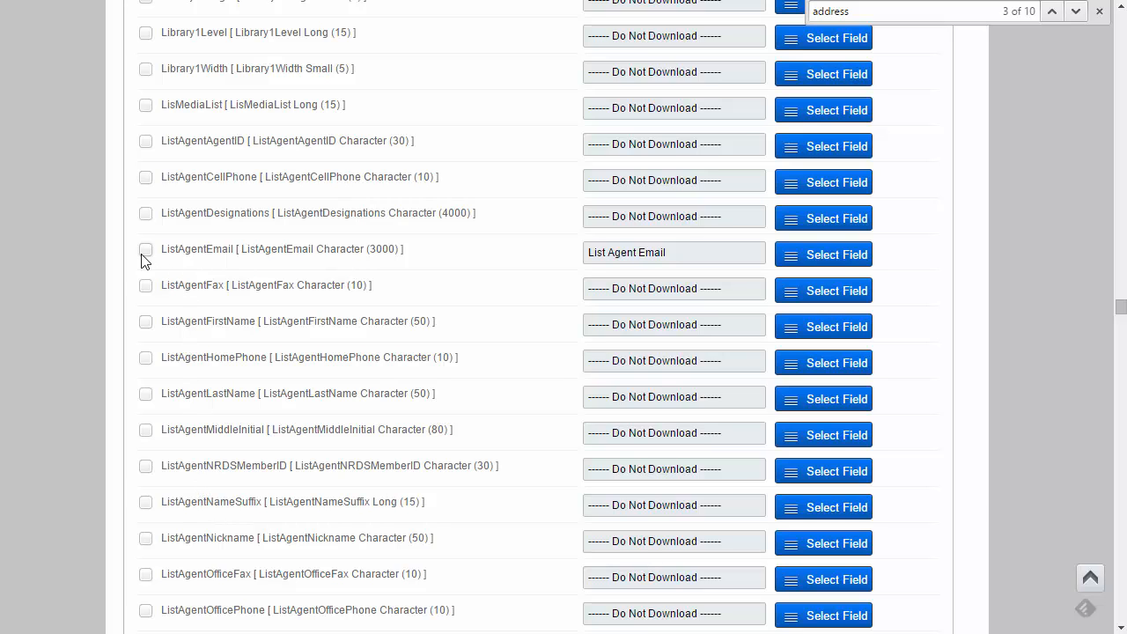
pyautogui.scroll(1, 523, 402)
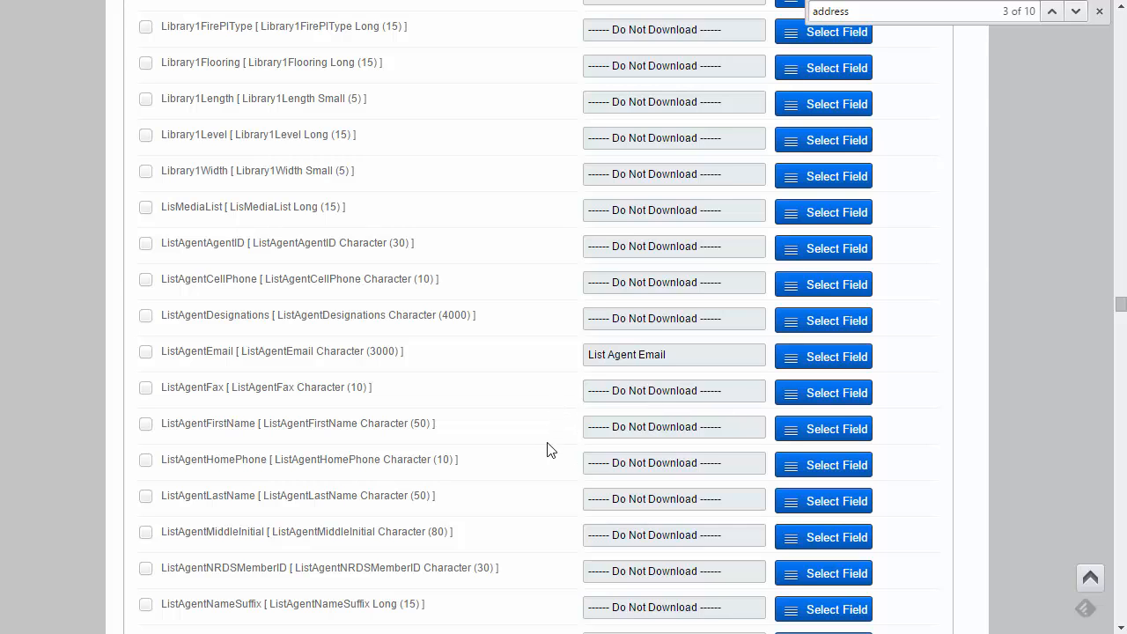
# Create a new WP Realty field for ListAgentFirstName under Option #3, with ListAgentName as both field name and caption.
pyautogui.click(809, 430)
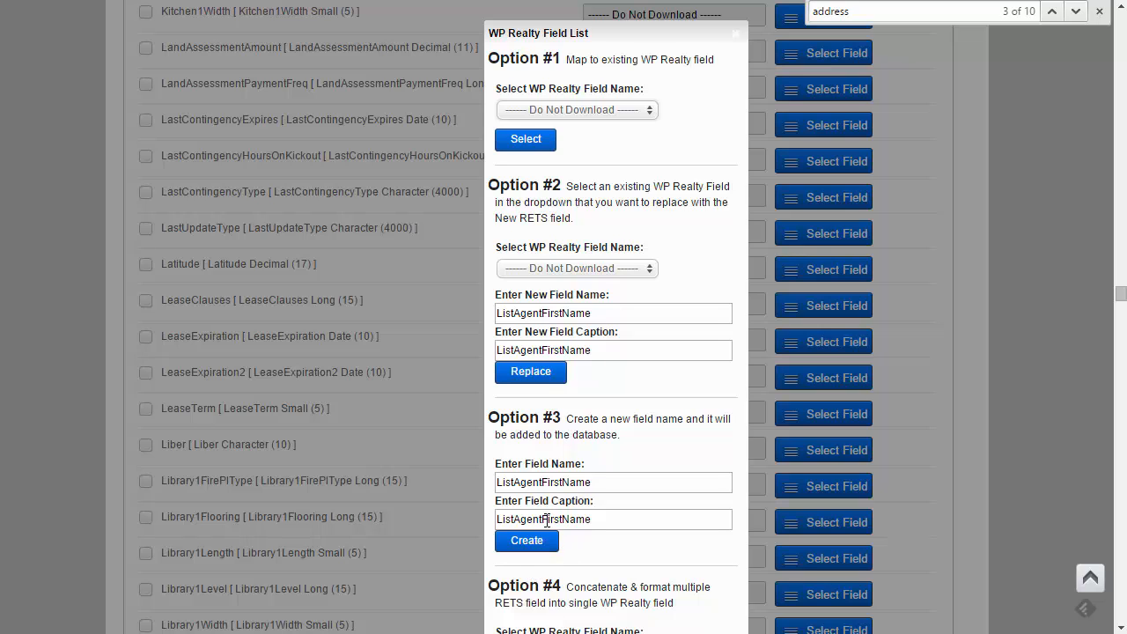
pyautogui.moveTo(542, 518); pyautogui.dragTo(618, 525)
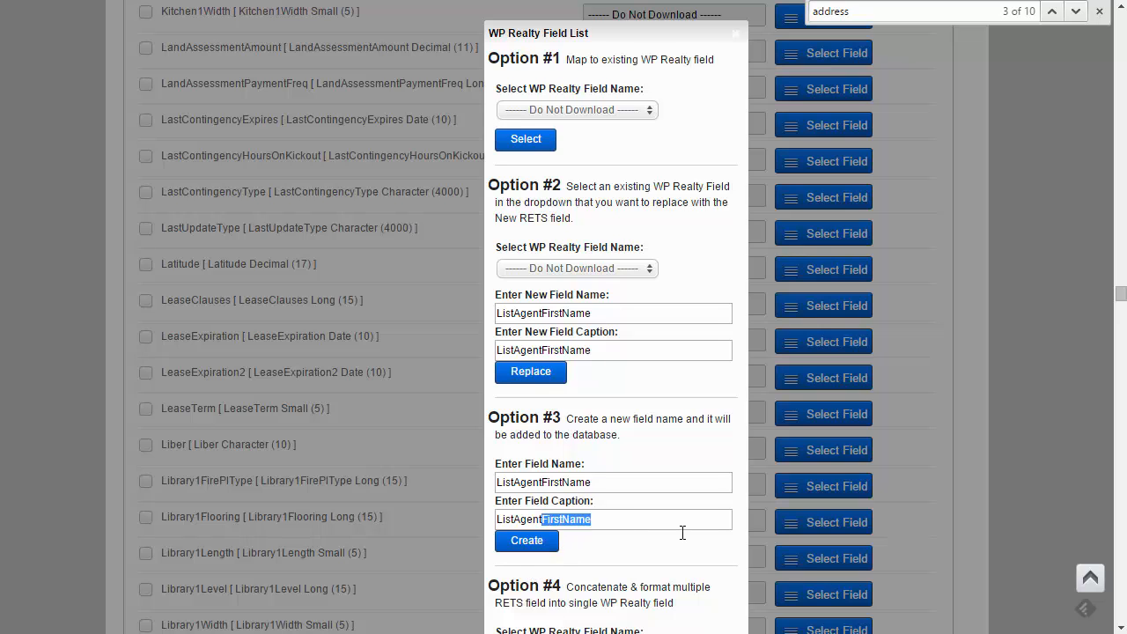
pyautogui.click(567, 522)
pyautogui.press('BackSpace')
pyautogui.press('BackSpace')
pyautogui.press('BackSpace')
pyautogui.press('BackSpace')
pyautogui.click(564, 483)
pyautogui.press('BackSpace')
pyautogui.press('BackSpace')
pyautogui.press('BackSpace')
pyautogui.press('BackSpace')
pyautogui.press('BackSpace')
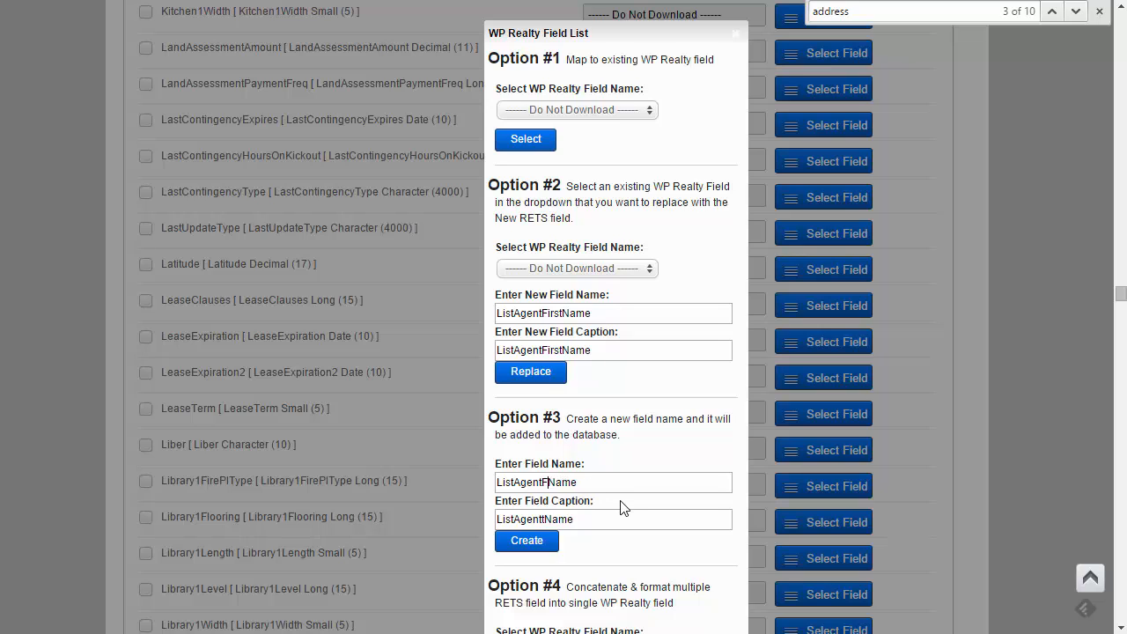
pyautogui.click(547, 518)
pyautogui.press('BackSpace')
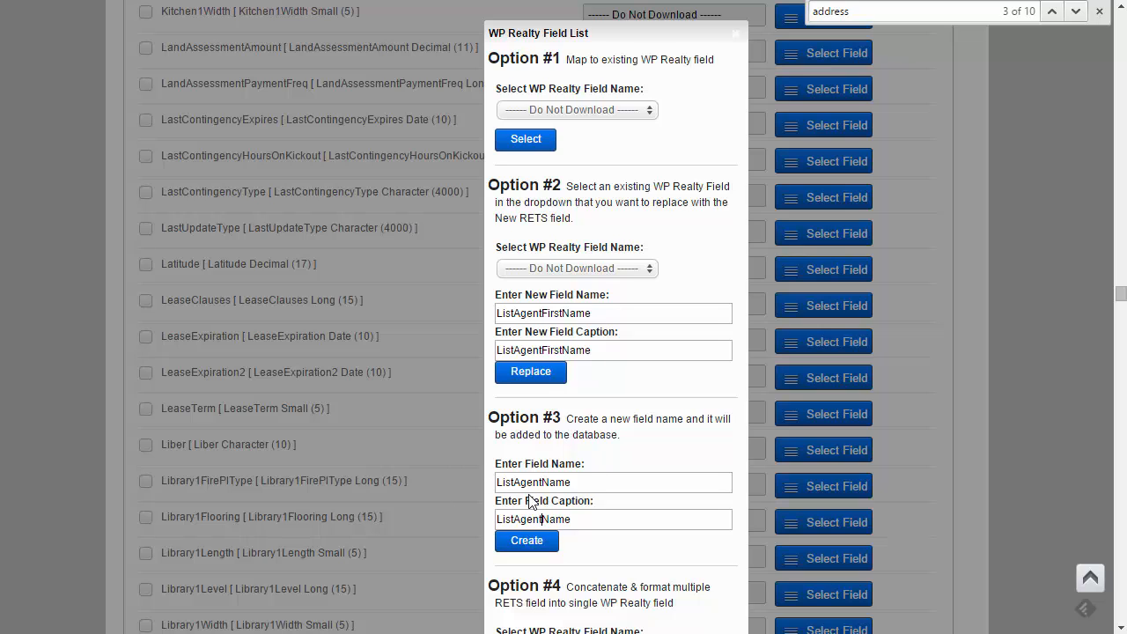
pyautogui.click(524, 543)
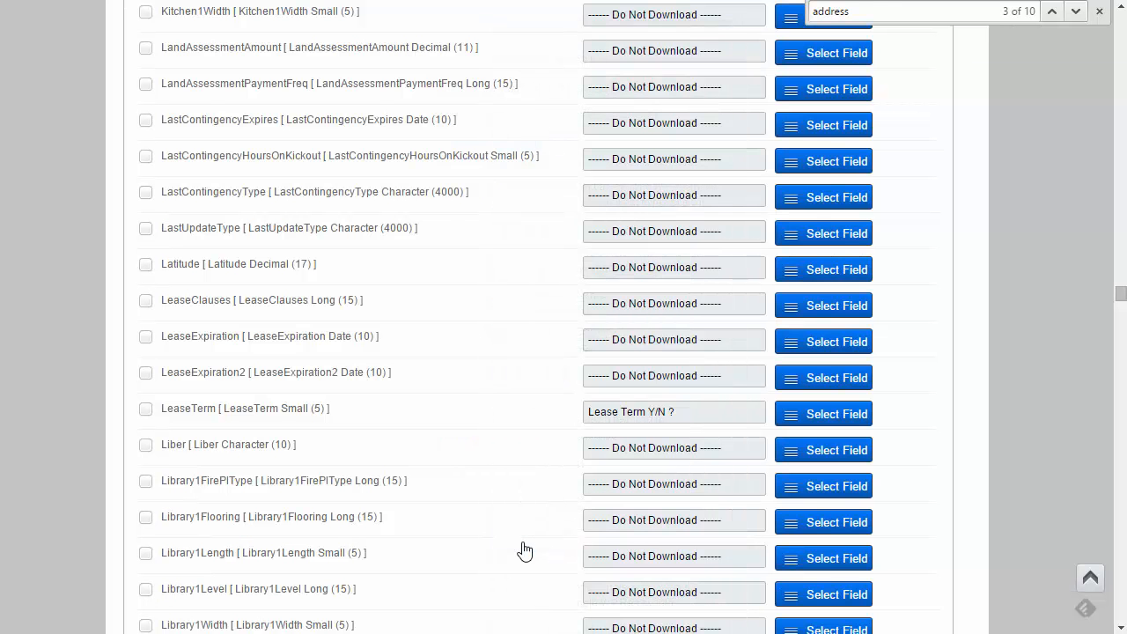
pyautogui.scroll(-7, 525, 552)
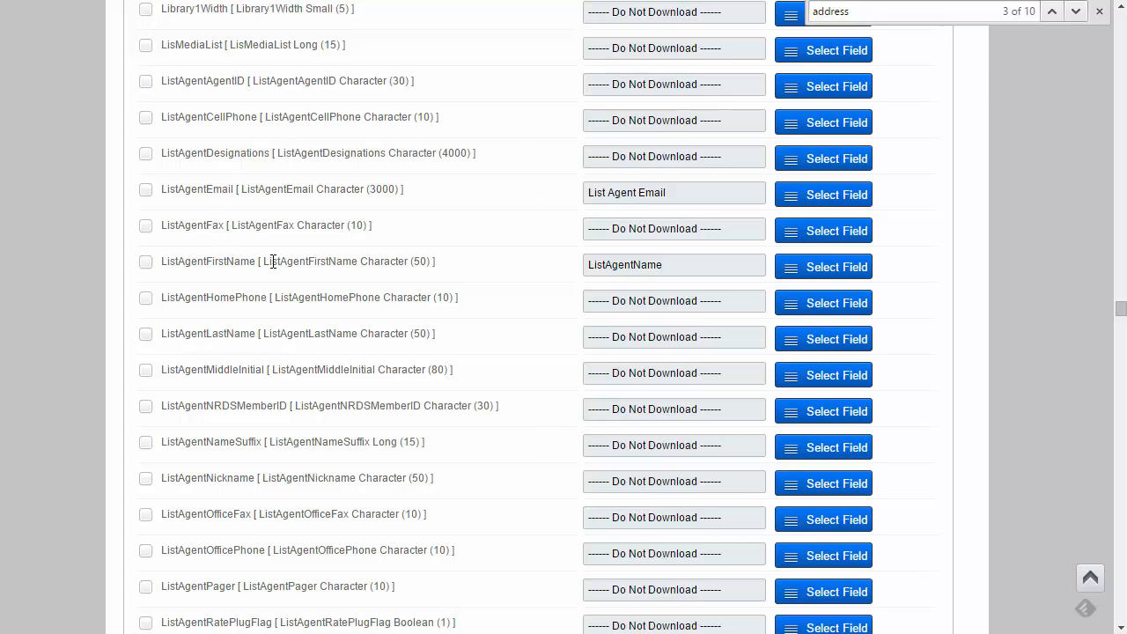
# For ListAgentFirstName, add ListAgentMiddleInitial to the fields concatenated into ListAgentName under Option #4.
pyautogui.click(815, 277)
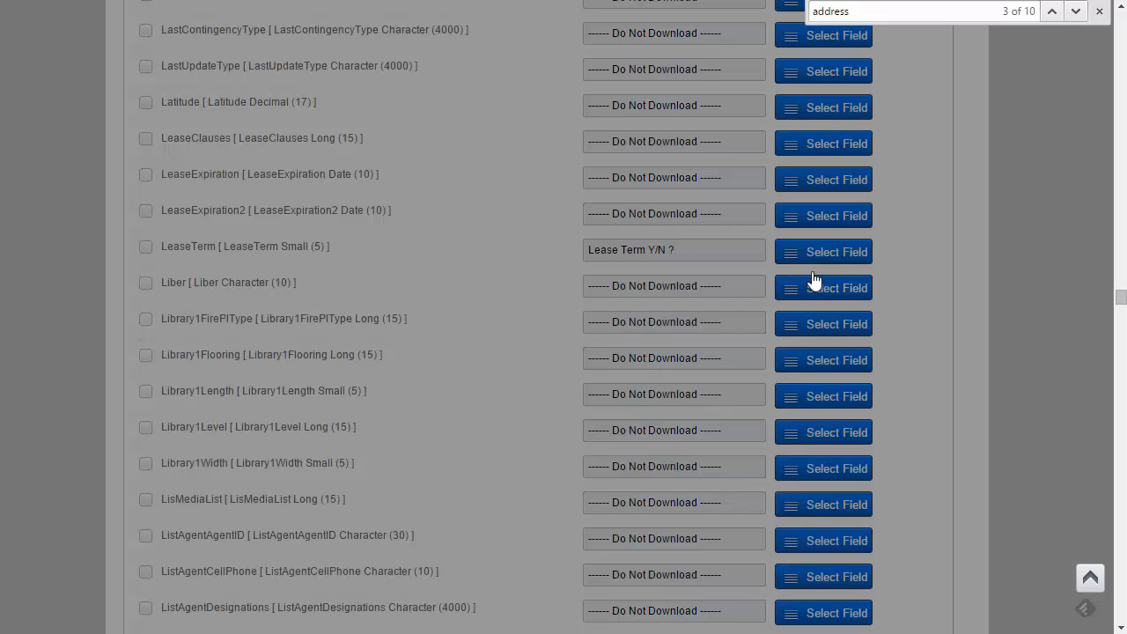
pyautogui.scroll(-6, 699, 388)
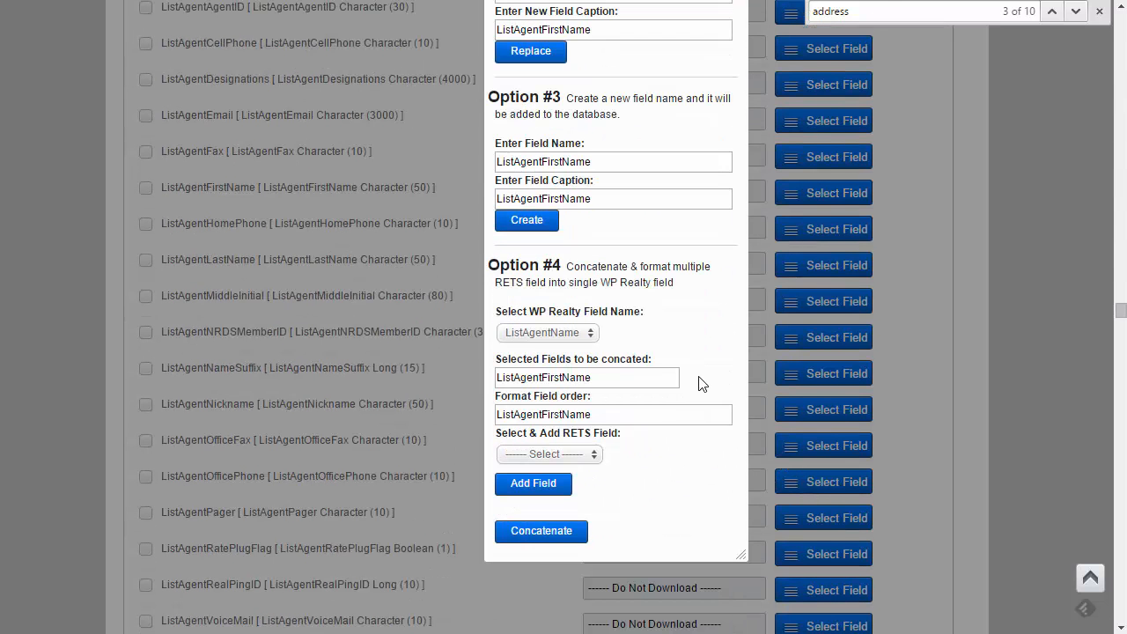
pyautogui.click(568, 456)
pyautogui.scroll(-5, 580, 510)
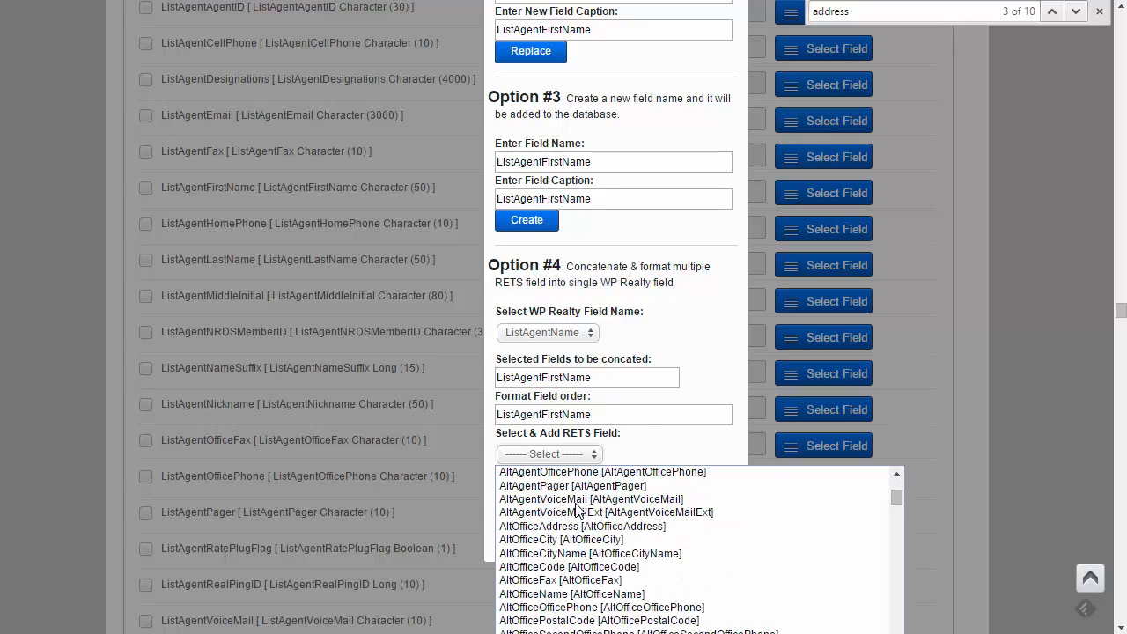
pyautogui.scroll(-3, 574, 459)
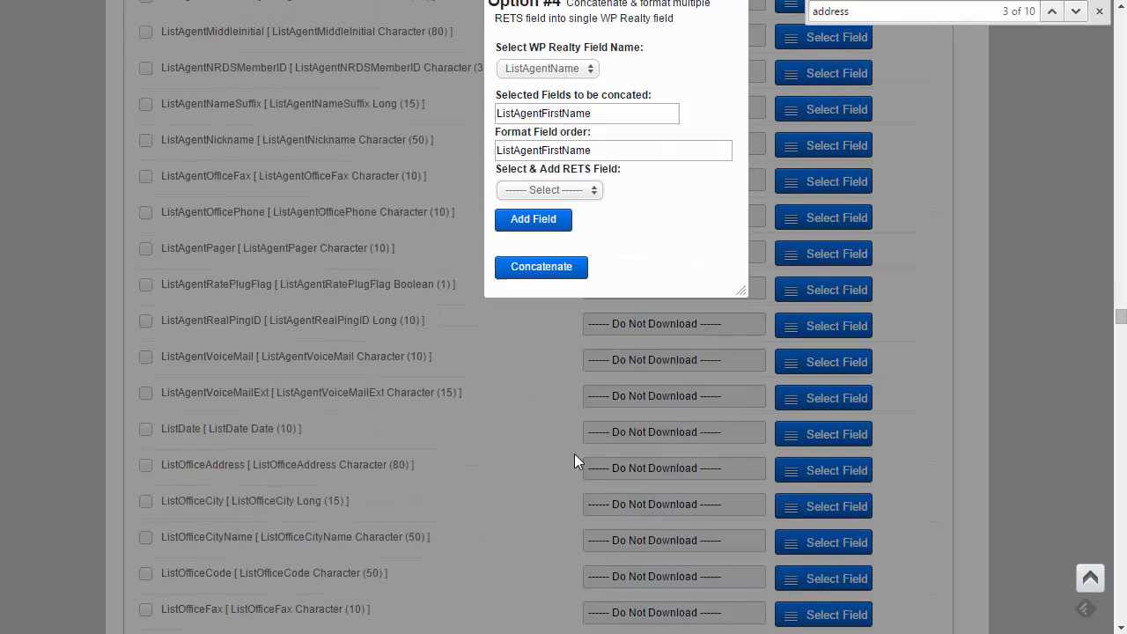
pyautogui.click(547, 194)
pyautogui.scroll(-15, 559, 286)
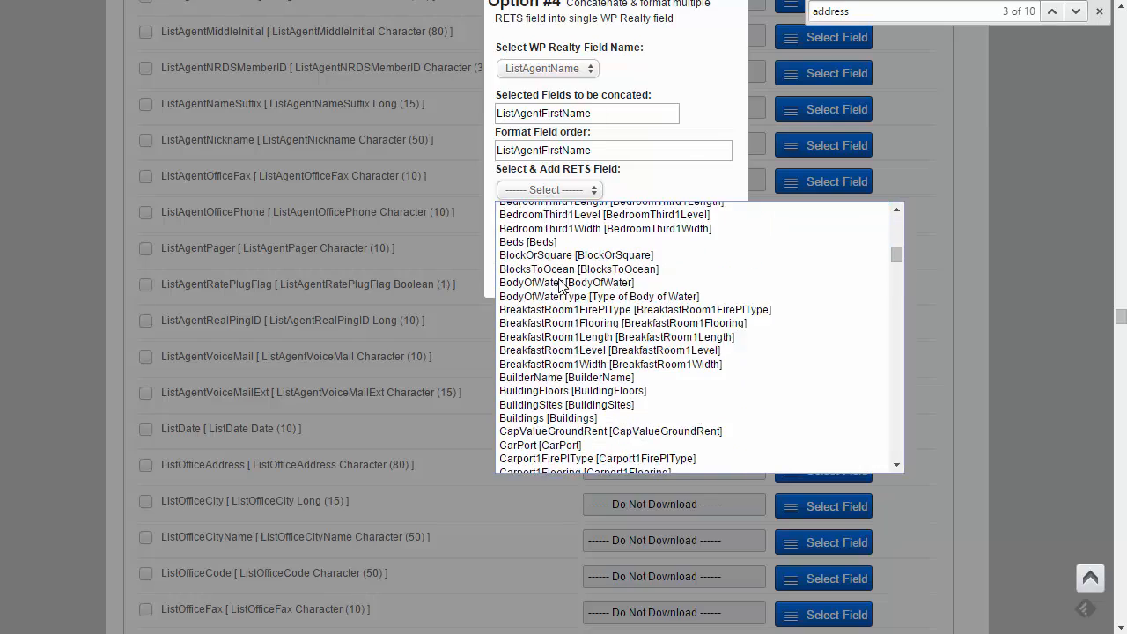
pyautogui.scroll(-10, 559, 286)
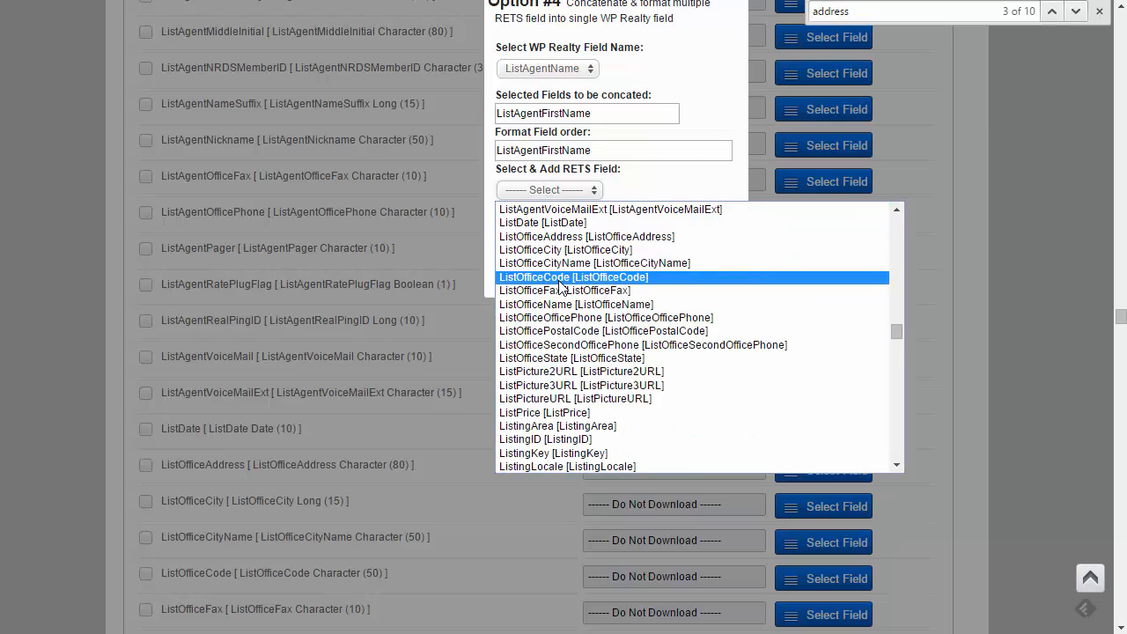
pyautogui.scroll(9, 559, 287)
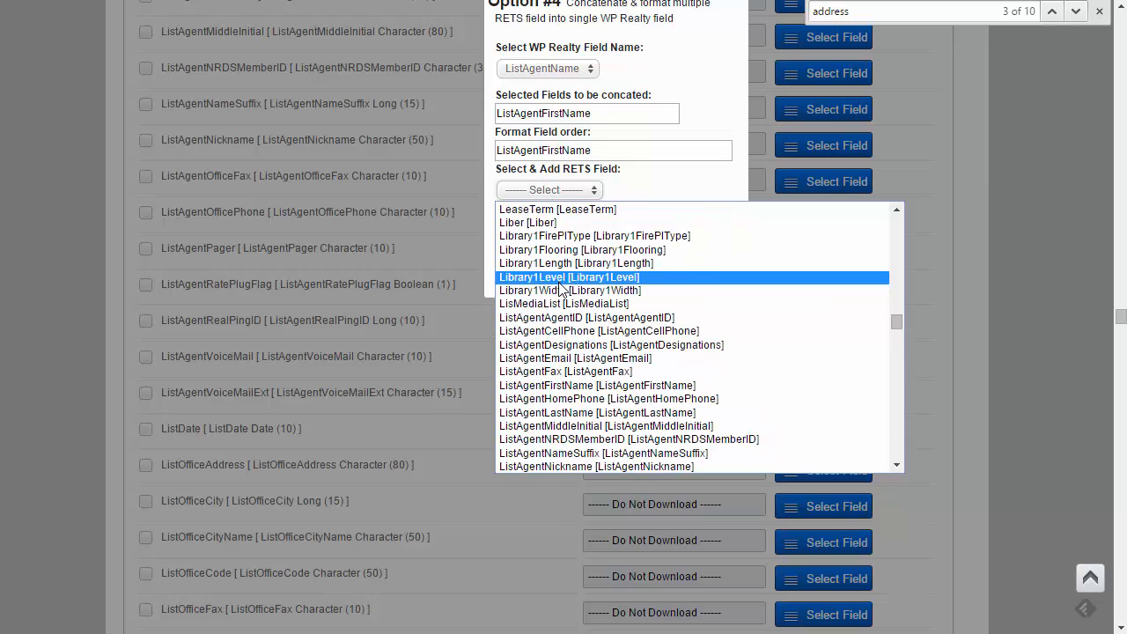
pyautogui.click(564, 423)
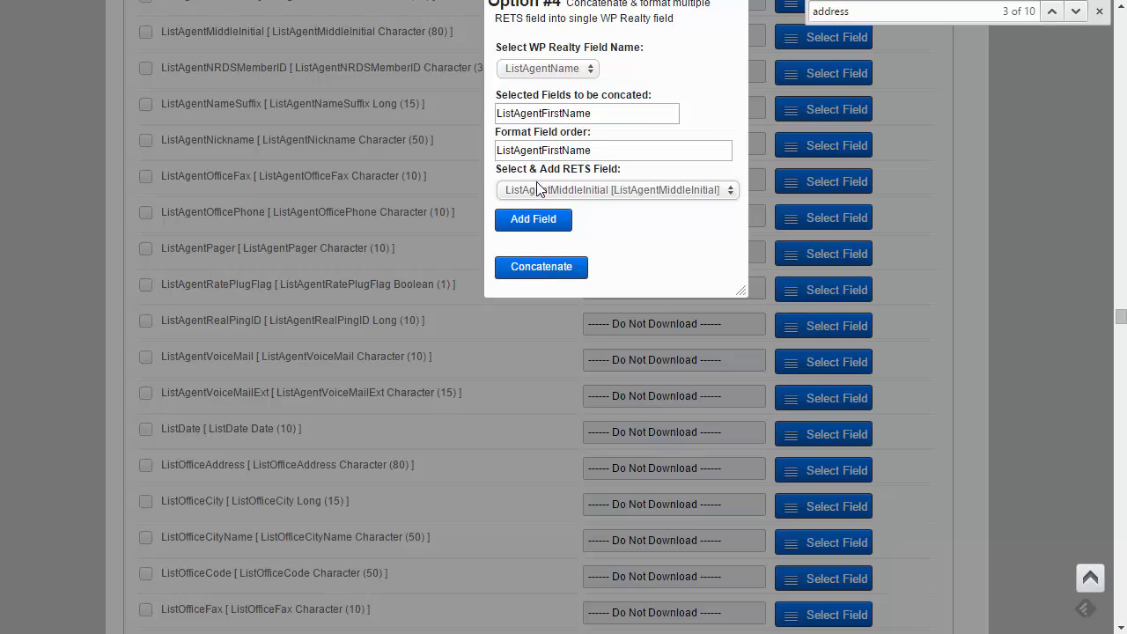
pyautogui.click(534, 223)
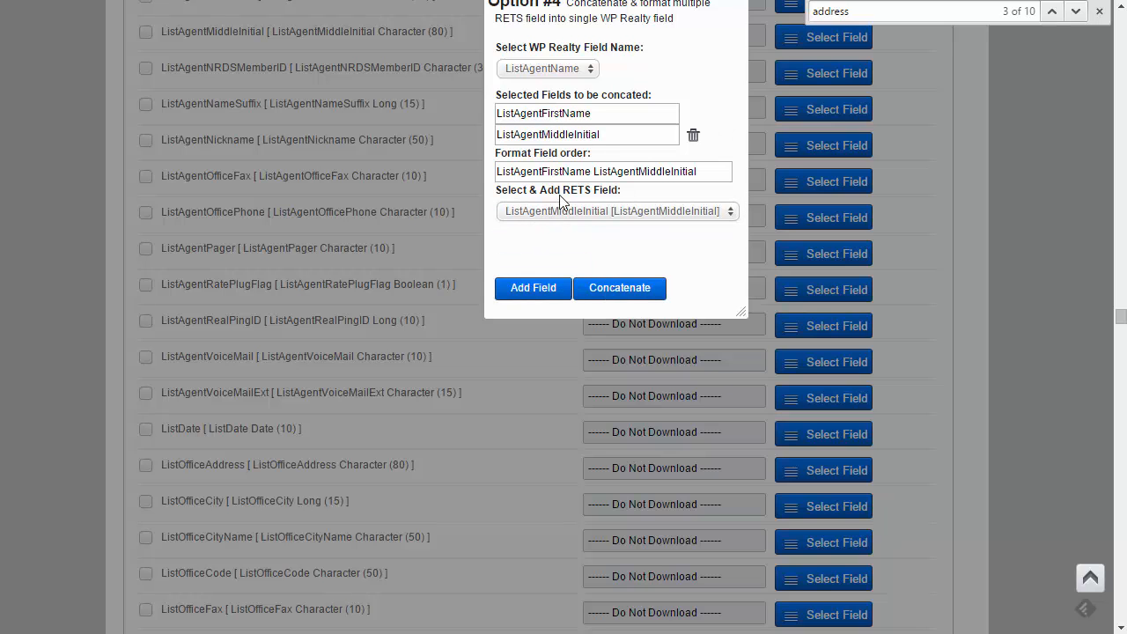
# Add ListAgentLastName as the third field and concatenate the selected fields into ListAgentName.
pyautogui.click(562, 211)
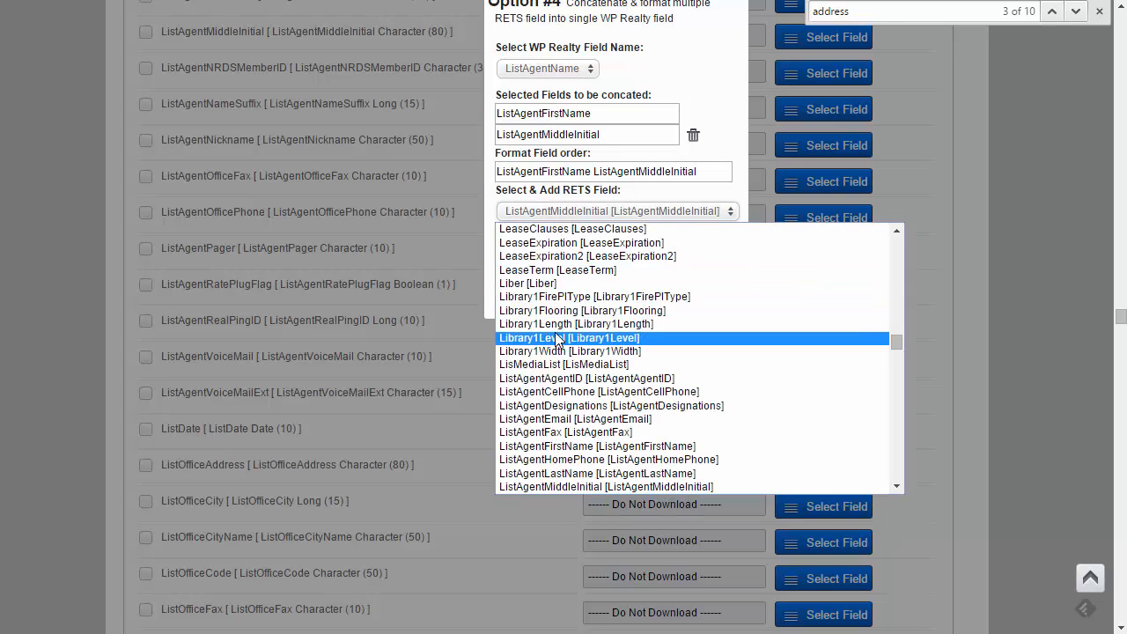
pyautogui.scroll(-4, 564, 391)
pyautogui.click(563, 296)
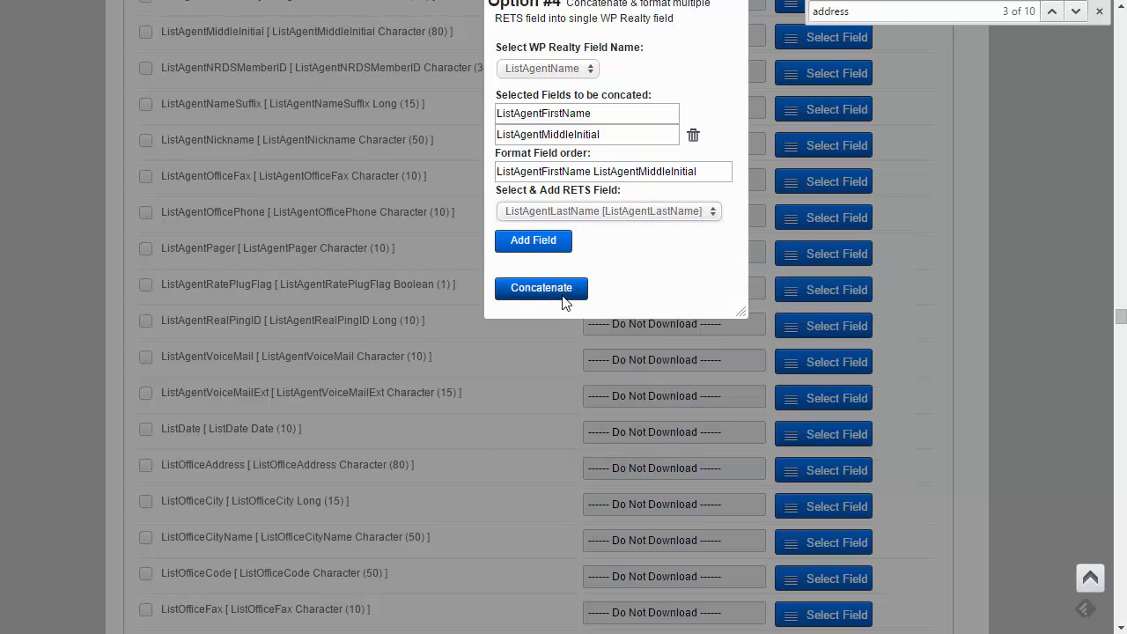
pyautogui.click(531, 244)
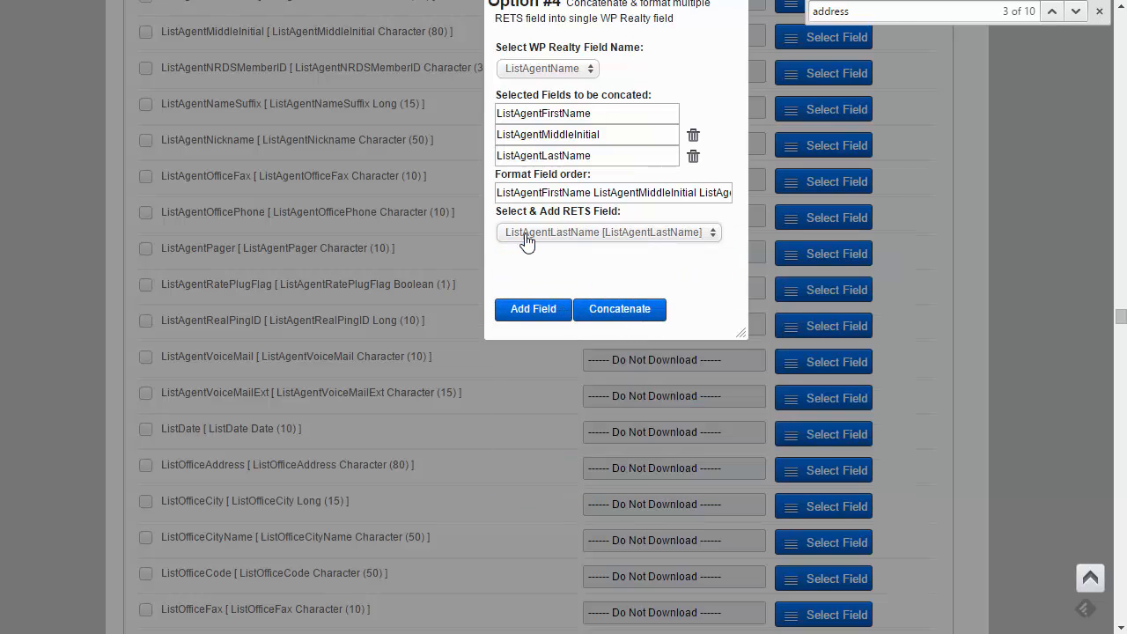
pyautogui.click(623, 313)
# Look through the field mappings from the ListAgent fields down to the Street fields.
pyautogui.scroll(-3, 544, 365)
pyautogui.scroll(-4, 543, 364)
pyautogui.scroll(6, 543, 365)
pyautogui.scroll(4, 540, 364)
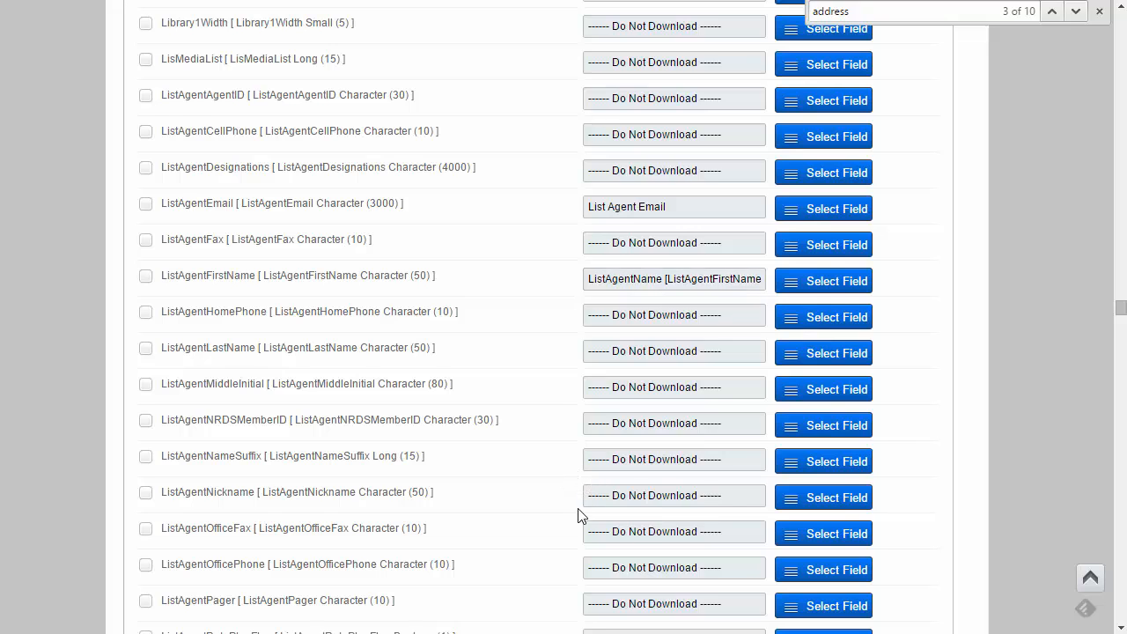
pyautogui.scroll(-7, 533, 526)
pyautogui.scroll(-17, 471, 404)
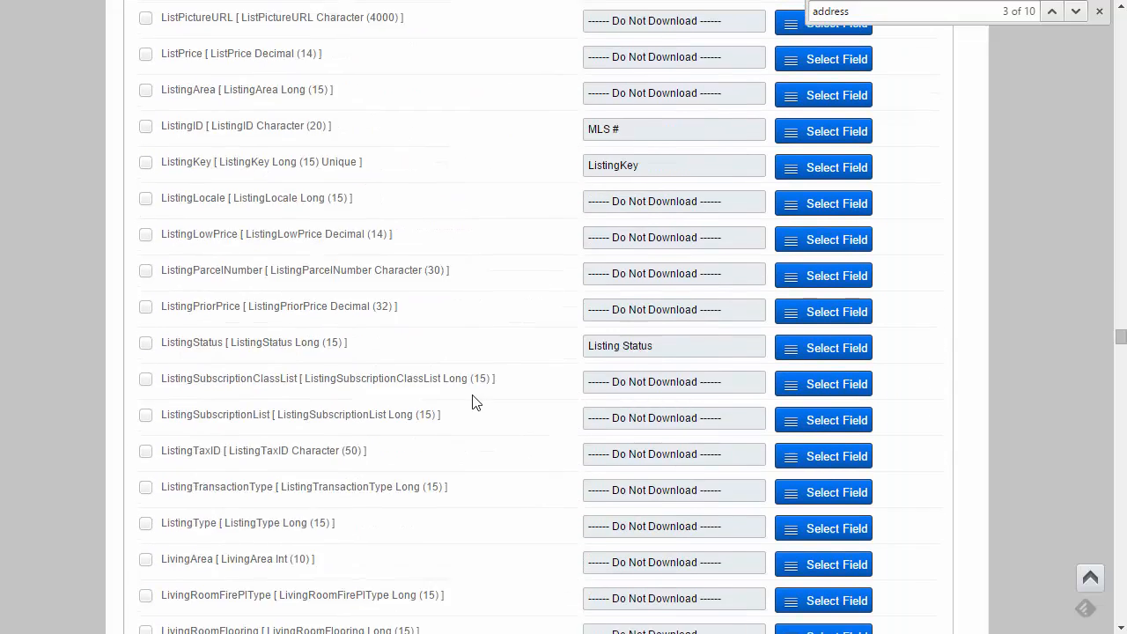
pyautogui.scroll(-3, 471, 370)
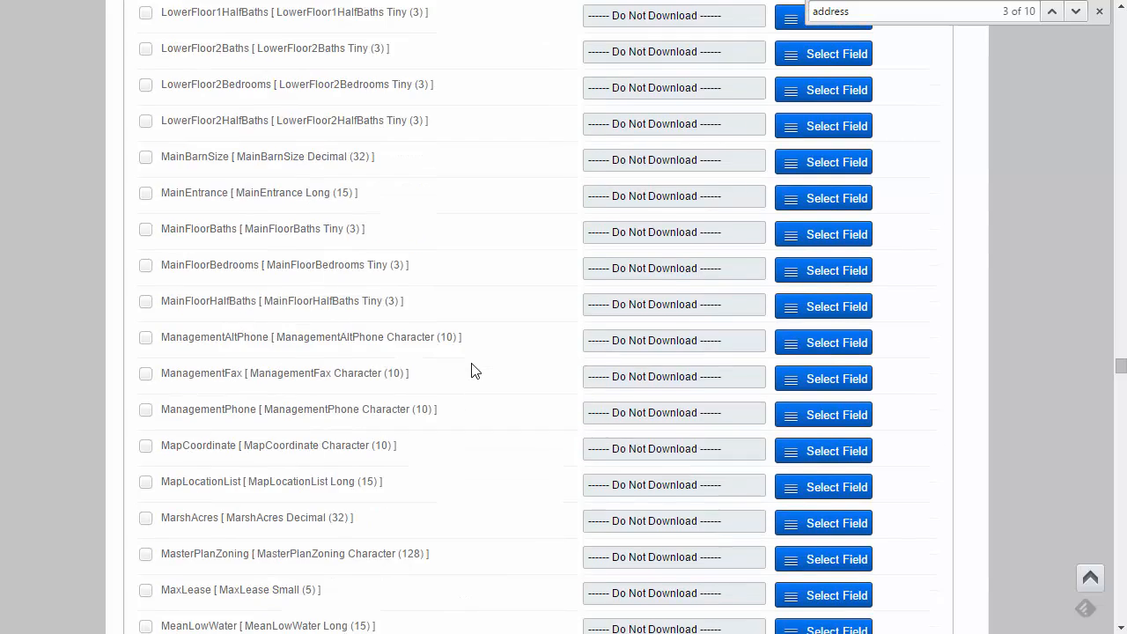
pyautogui.scroll(-6, 474, 373)
pyautogui.scroll(-10, 472, 376)
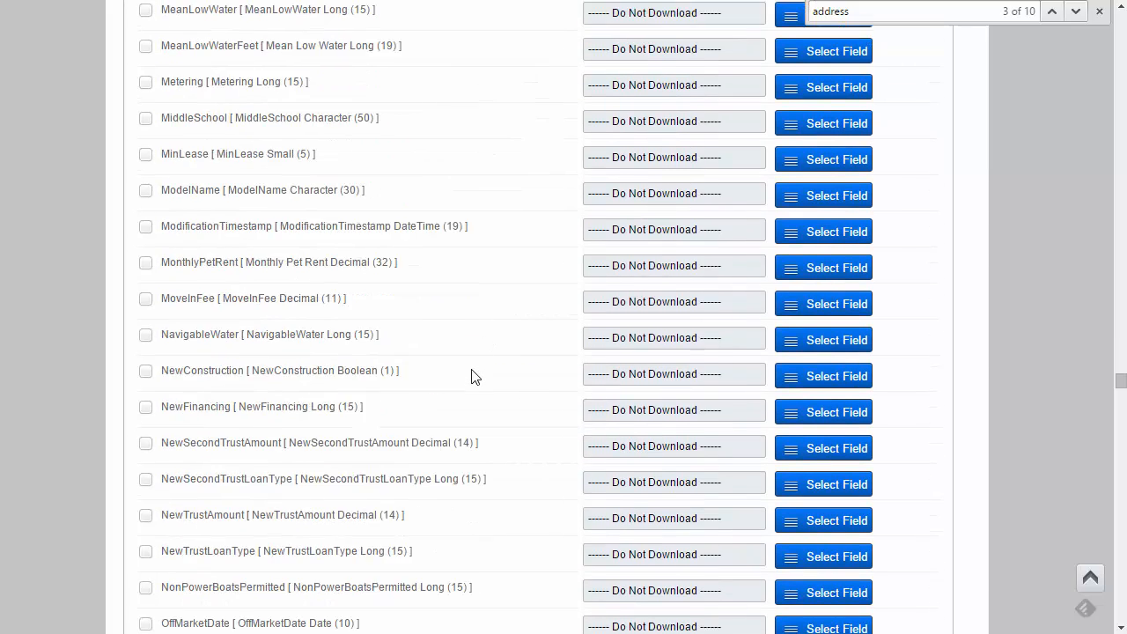
pyautogui.scroll(-11, 471, 377)
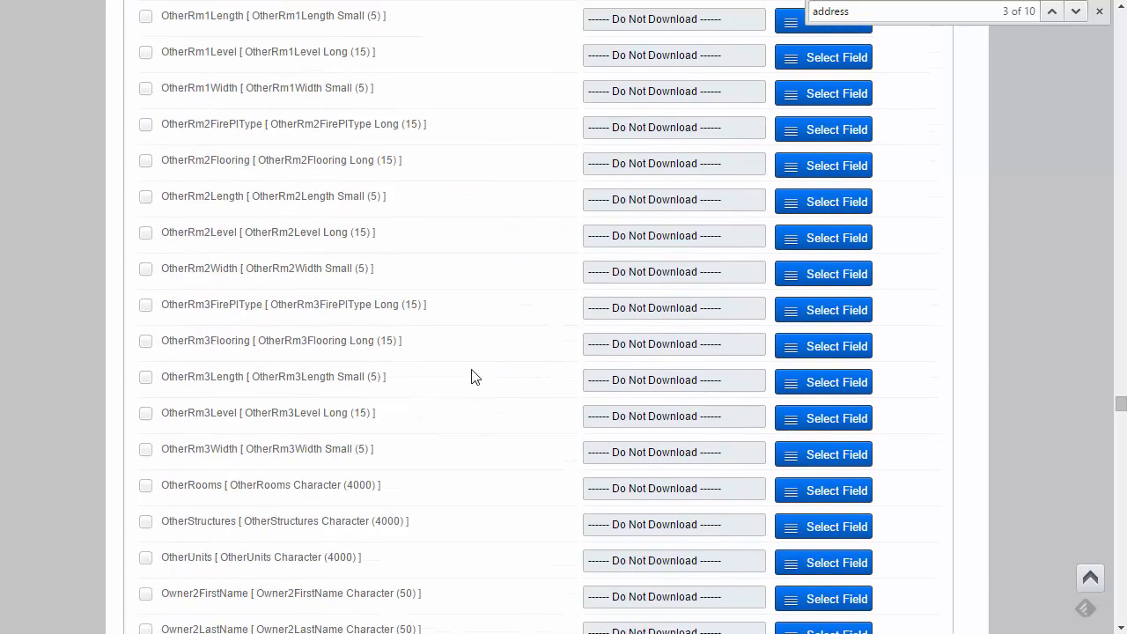
pyautogui.scroll(-12, 471, 377)
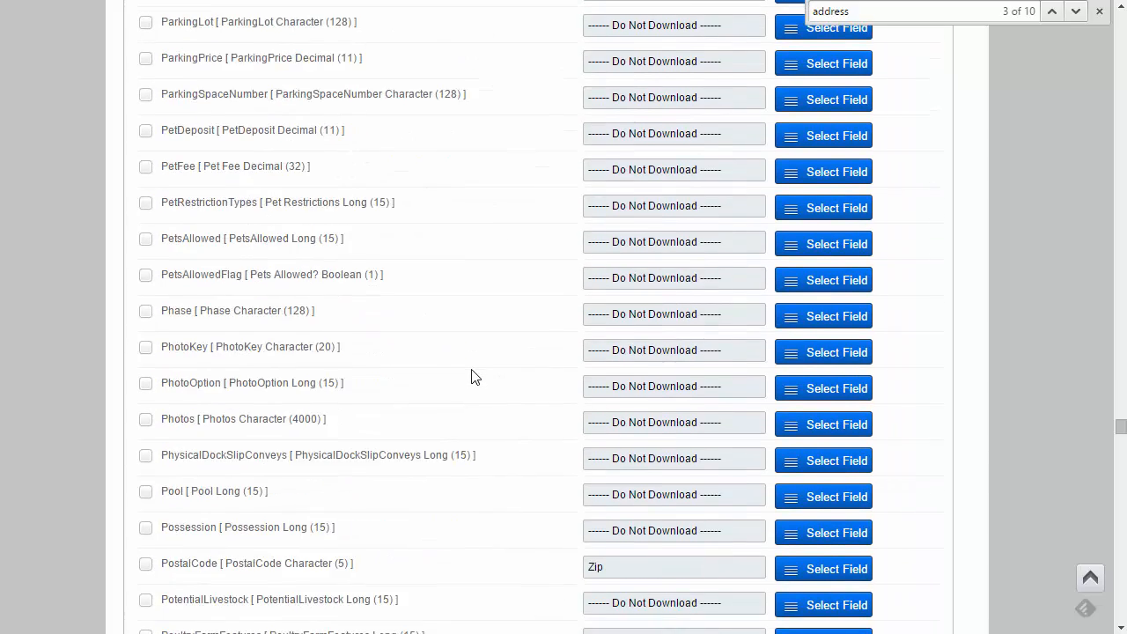
pyautogui.scroll(-10, 472, 376)
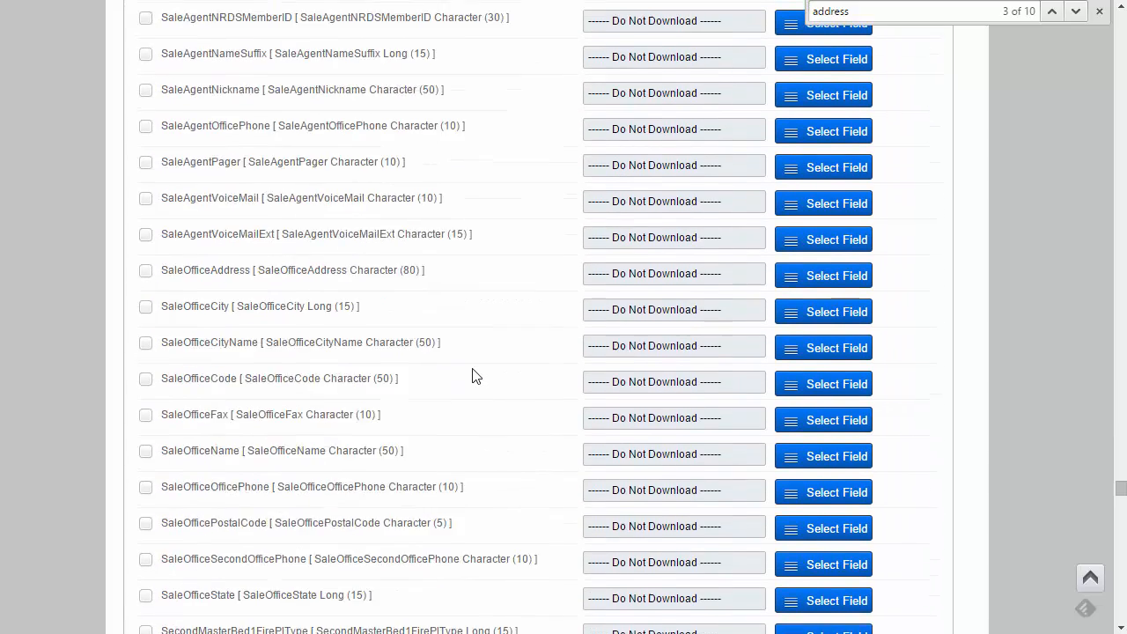
pyautogui.scroll(-14, 472, 376)
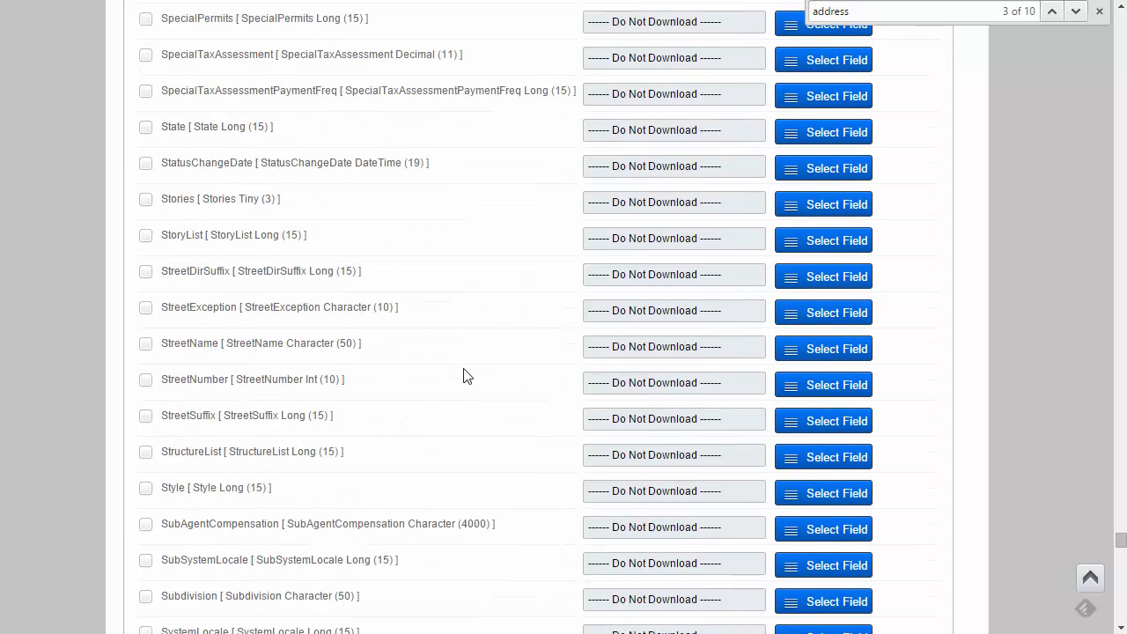
# Open the field selection for StreetNumber and choose Address as the WP Realty field under Option #4.
pyautogui.click(837, 384)
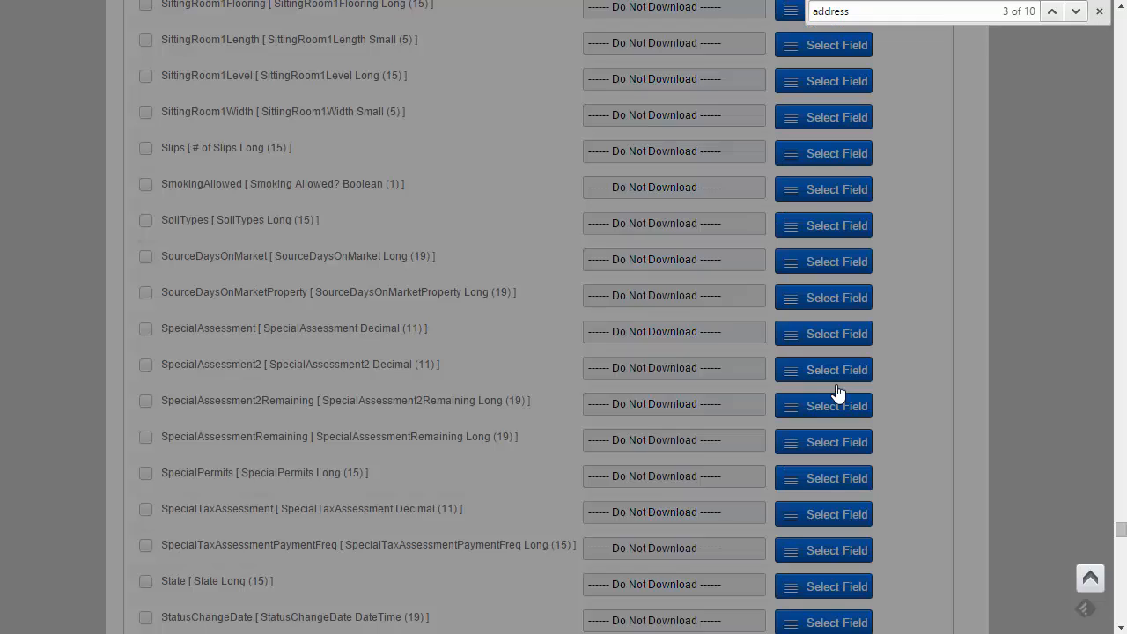
pyautogui.moveTo(646, 232); pyautogui.dragTo(646, 46)
pyautogui.scroll(-2, 642, 412)
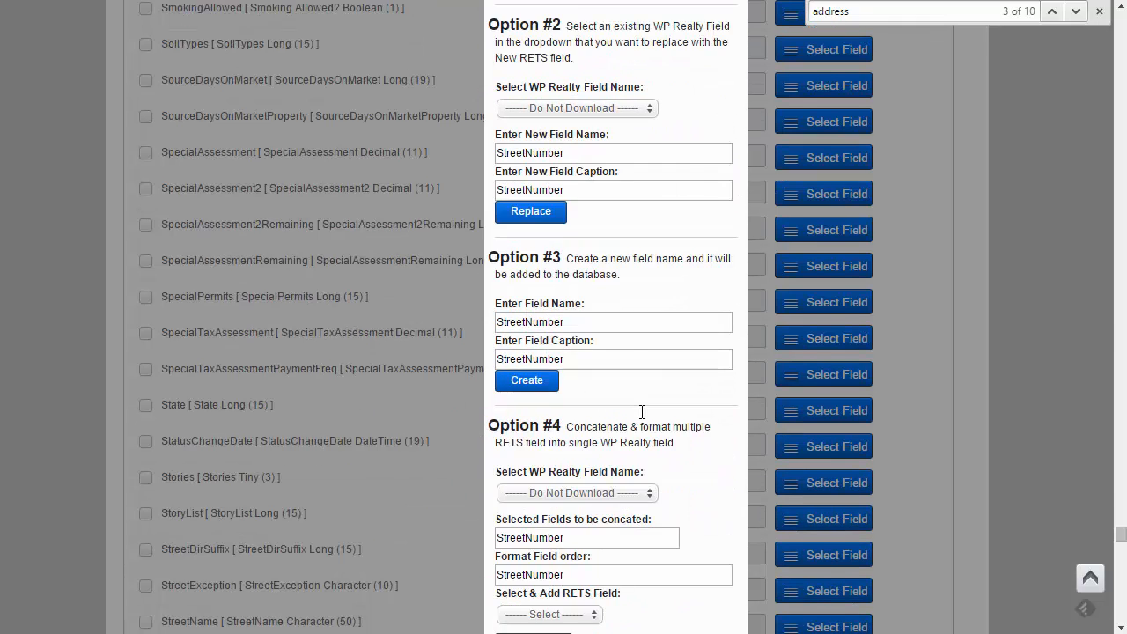
pyautogui.scroll(-2, 642, 412)
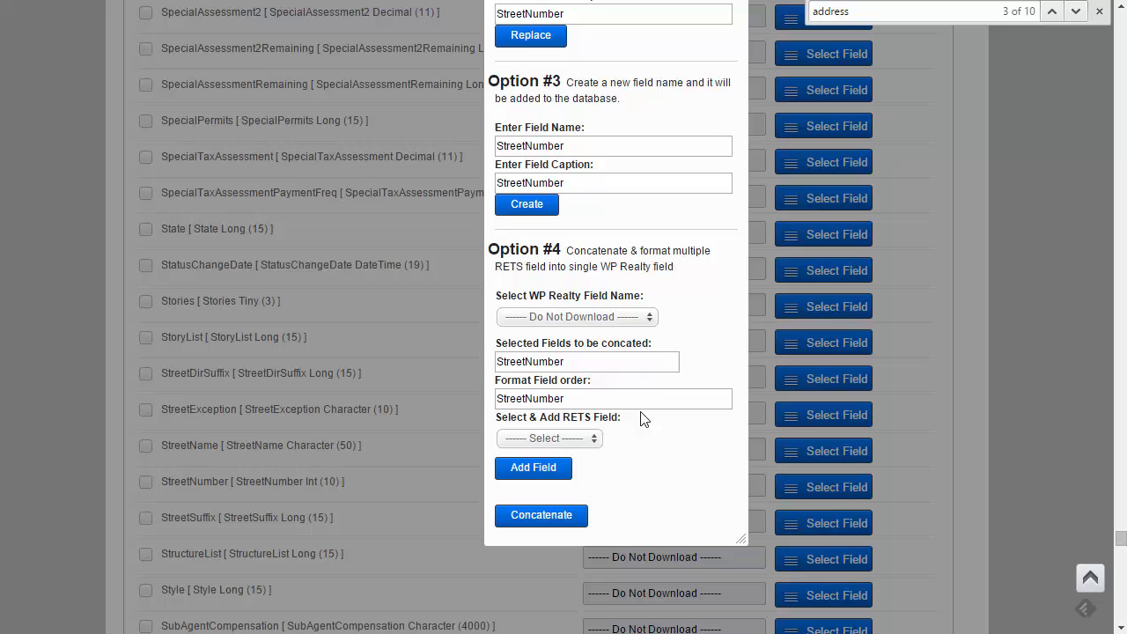
pyautogui.click(564, 319)
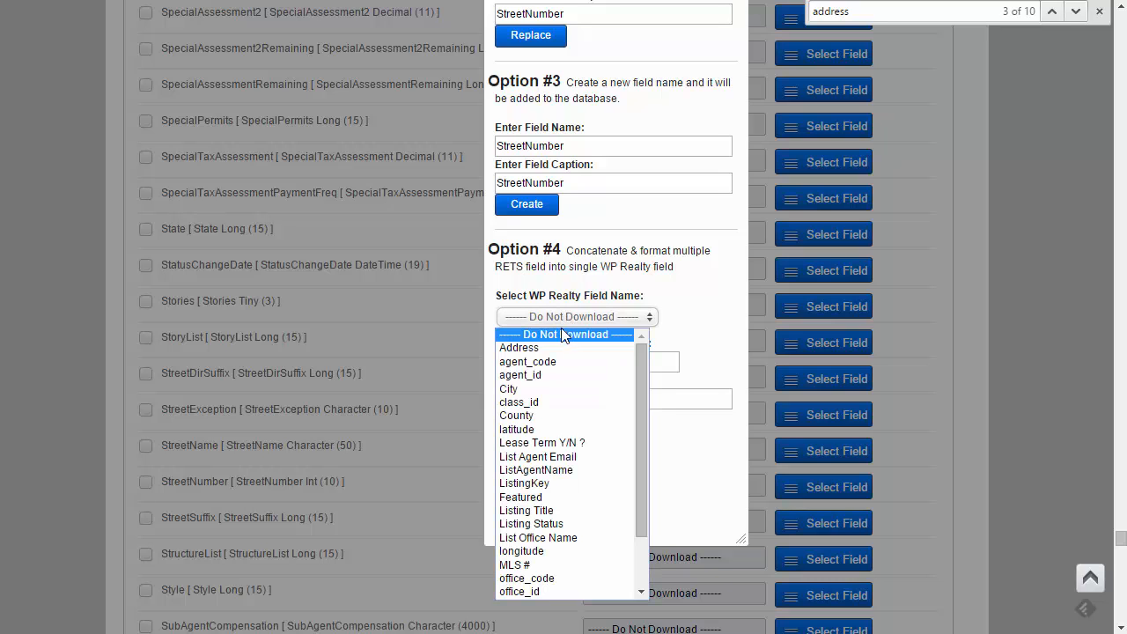
pyautogui.click(554, 348)
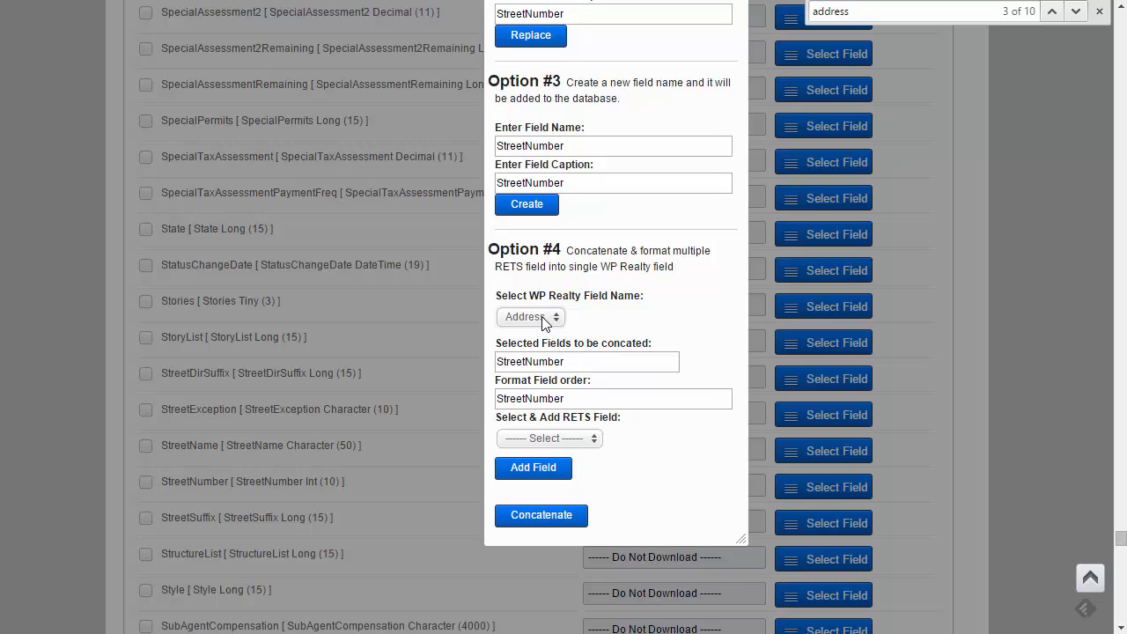
# Add the RETS field StreetName after StreetNumber in the Address concatenation.
pyautogui.click(552, 444)
pyautogui.scroll(-10, 553, 523)
pyautogui.scroll(-20, 553, 524)
pyautogui.scroll(-20, 553, 523)
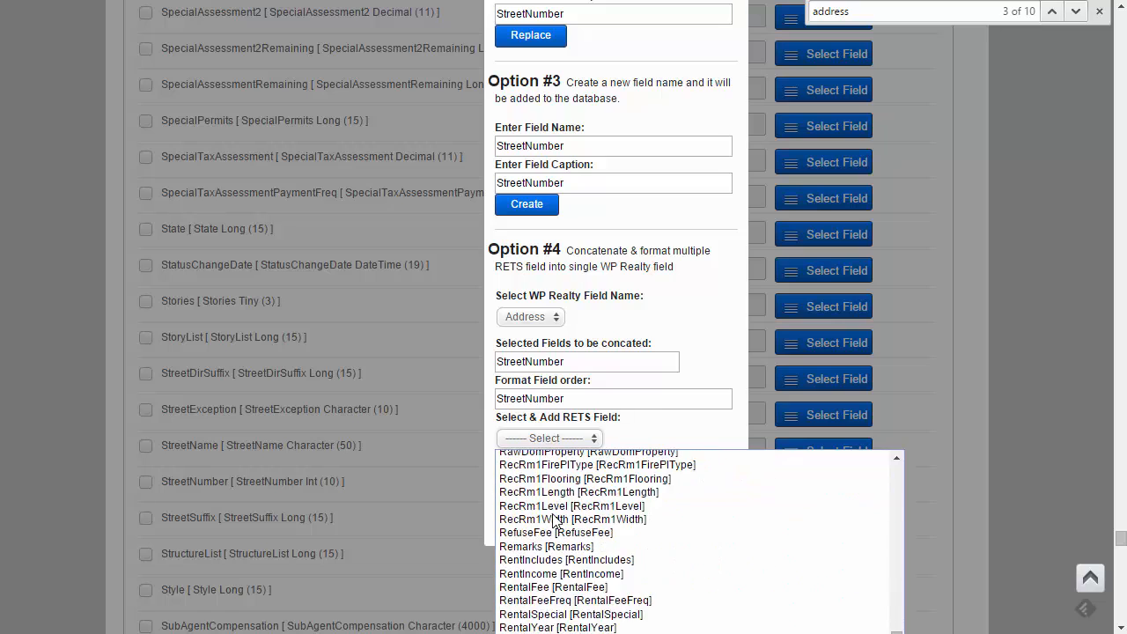
pyautogui.scroll(-8, 553, 520)
pyautogui.scroll(-15, 552, 514)
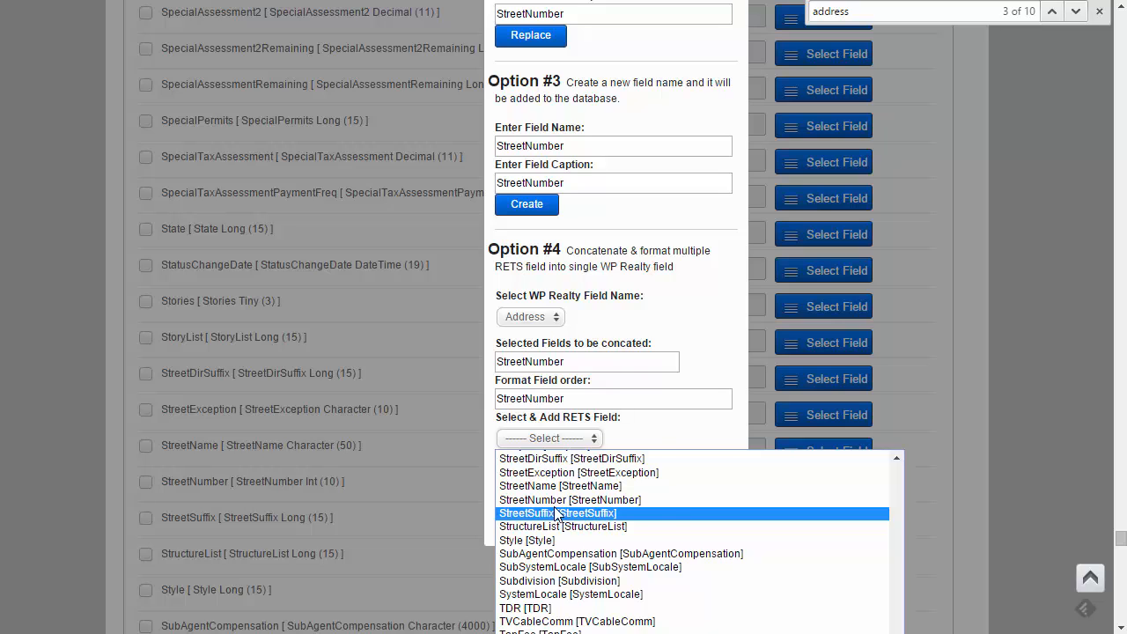
pyautogui.scroll(4, 556, 515)
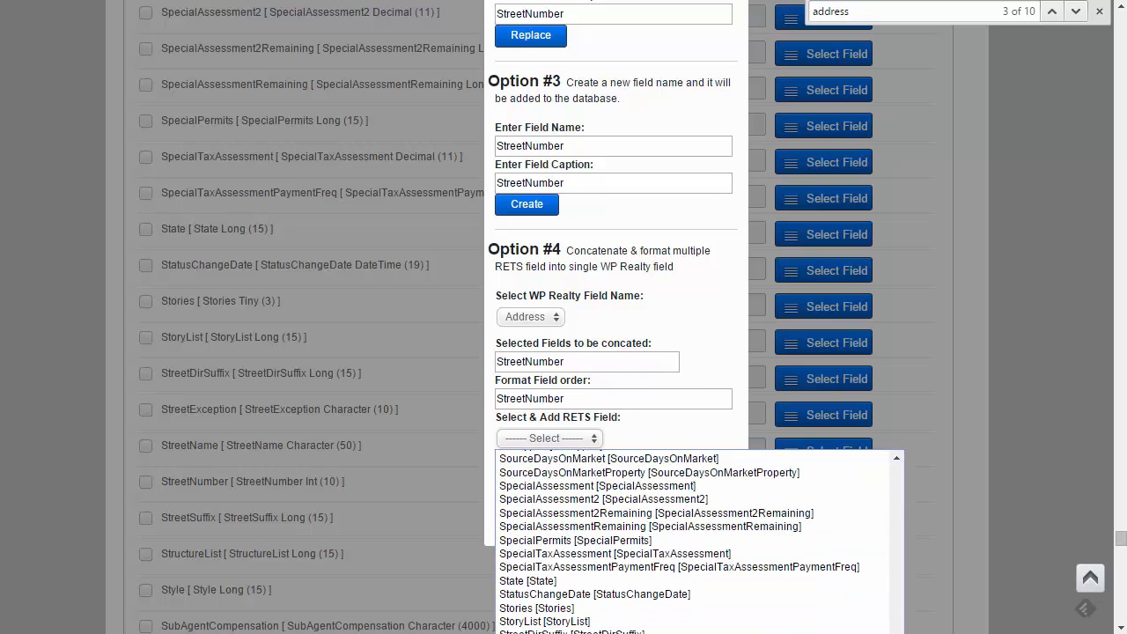
pyautogui.click(549, 631)
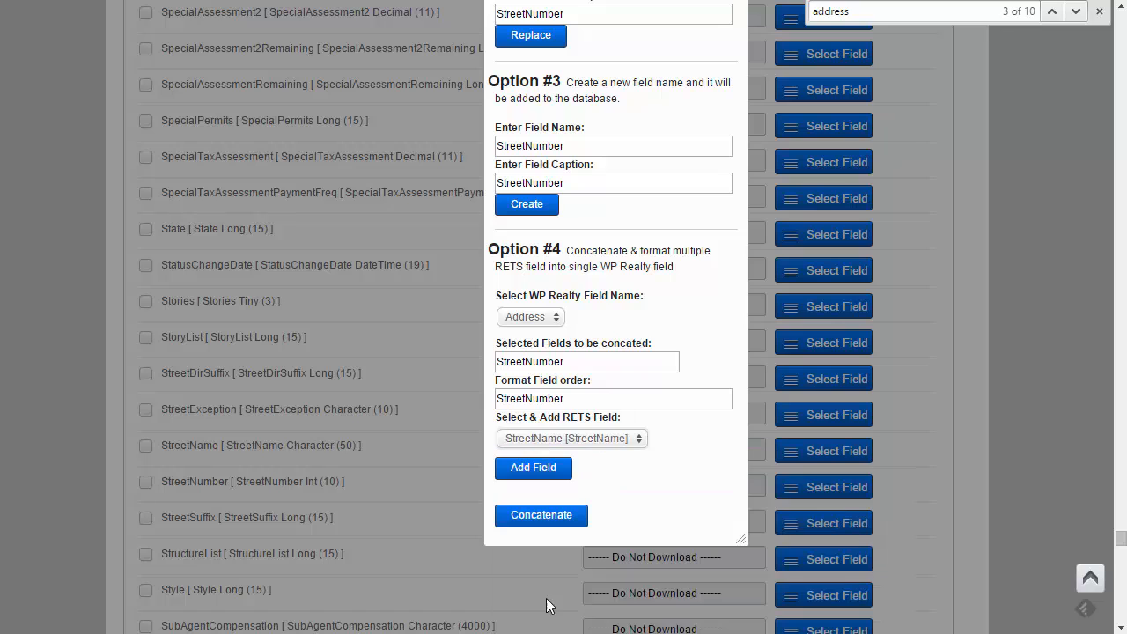
pyautogui.click(538, 467)
# Add the RETS field StreetSuffix after StreetName in the Address concatenation.
pyautogui.click(536, 464)
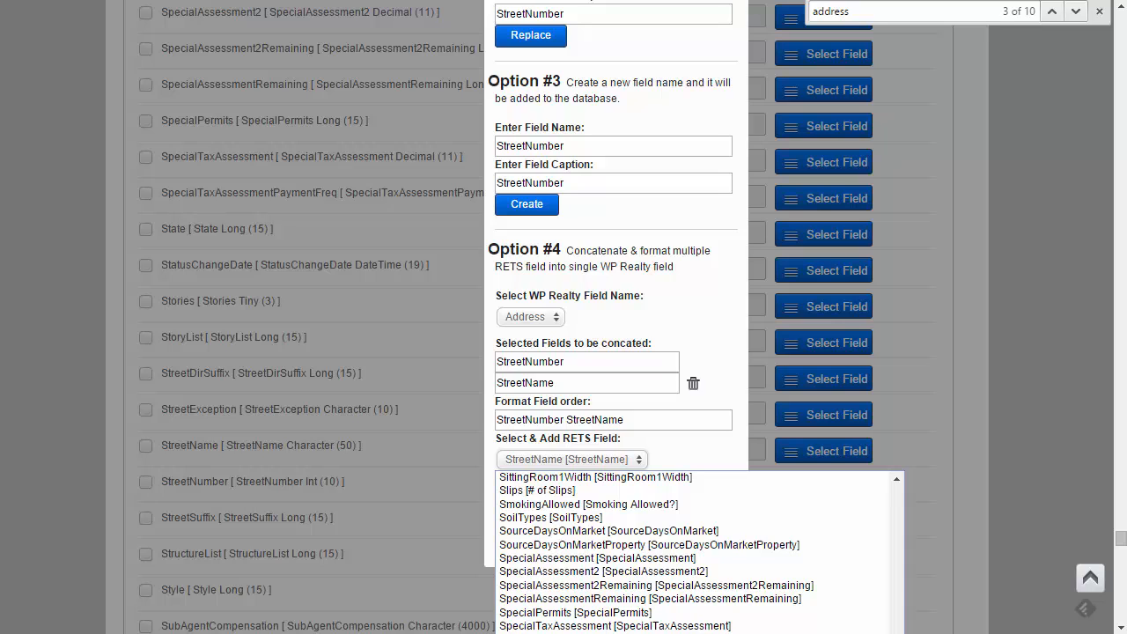
pyautogui.click(543, 632)
pyautogui.click(538, 463)
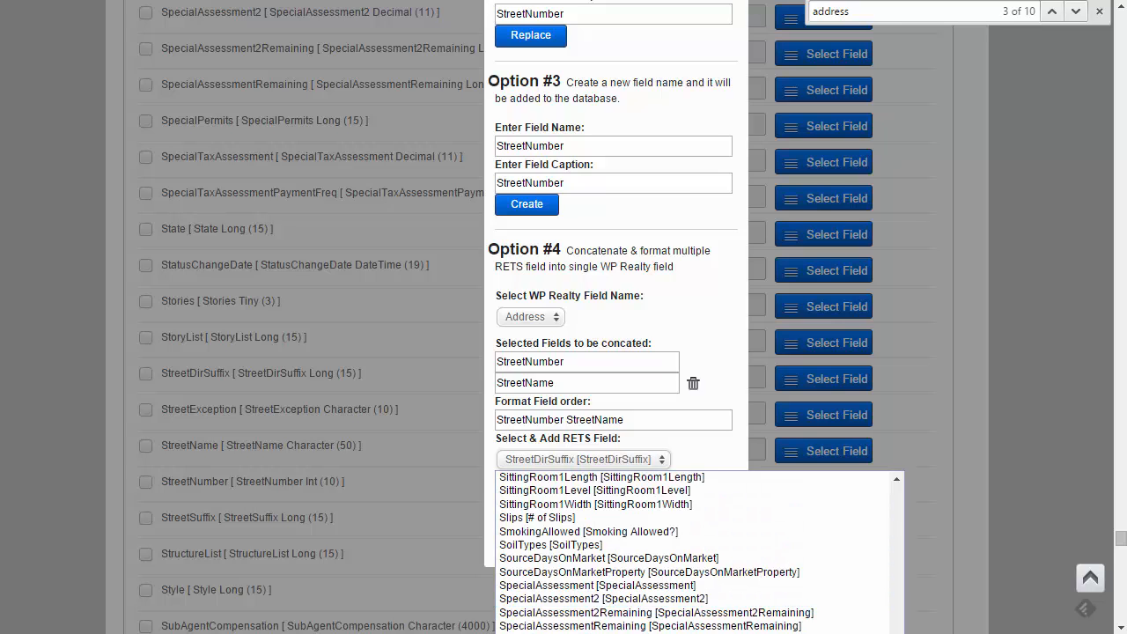
pyautogui.scroll(-5, 560, 607)
pyautogui.click(560, 612)
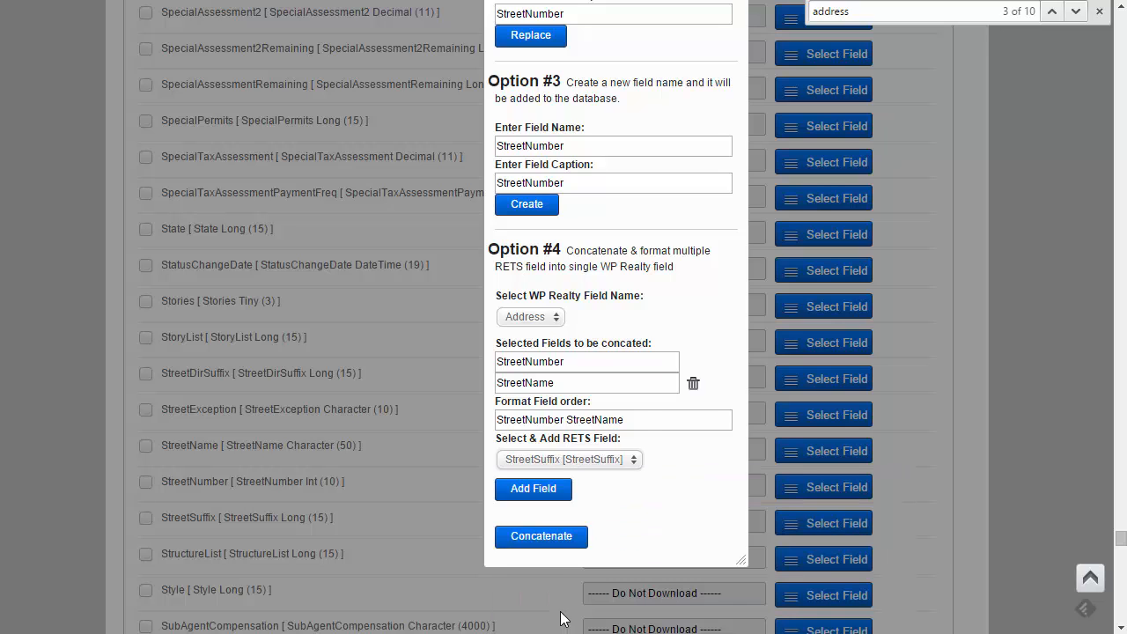
pyautogui.click(547, 488)
# Add StreetDirSuffix as the last field and concatenate the selected street fields into Address.
pyautogui.click(548, 486)
pyautogui.scroll(-5, 549, 529)
pyautogui.click(547, 523)
pyautogui.click(548, 516)
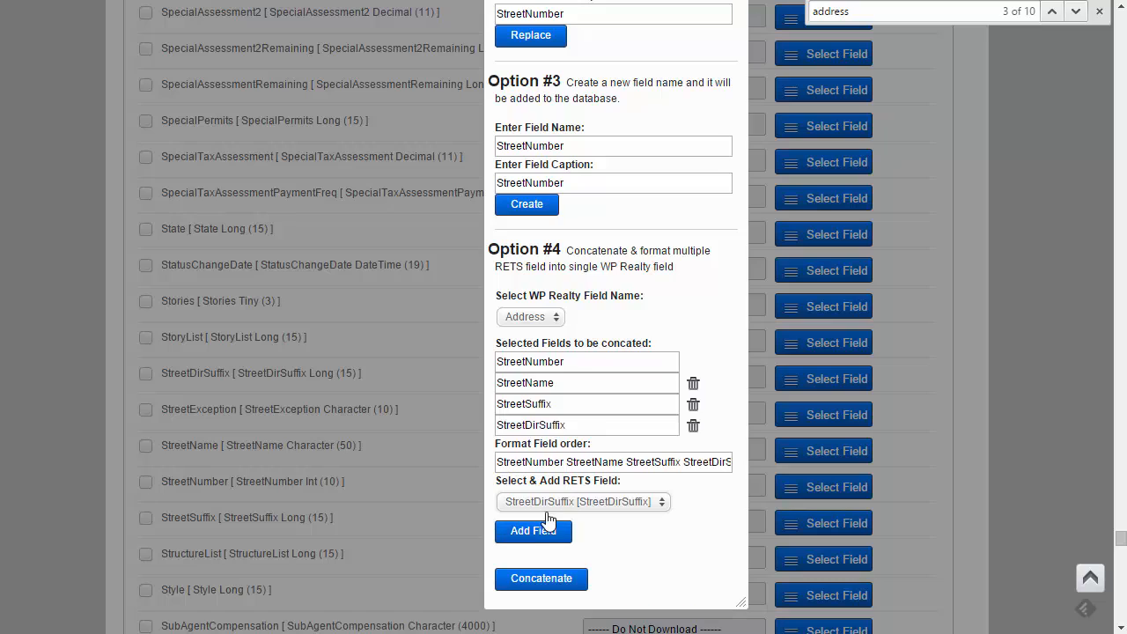
pyautogui.click(545, 578)
pyautogui.click(544, 581)
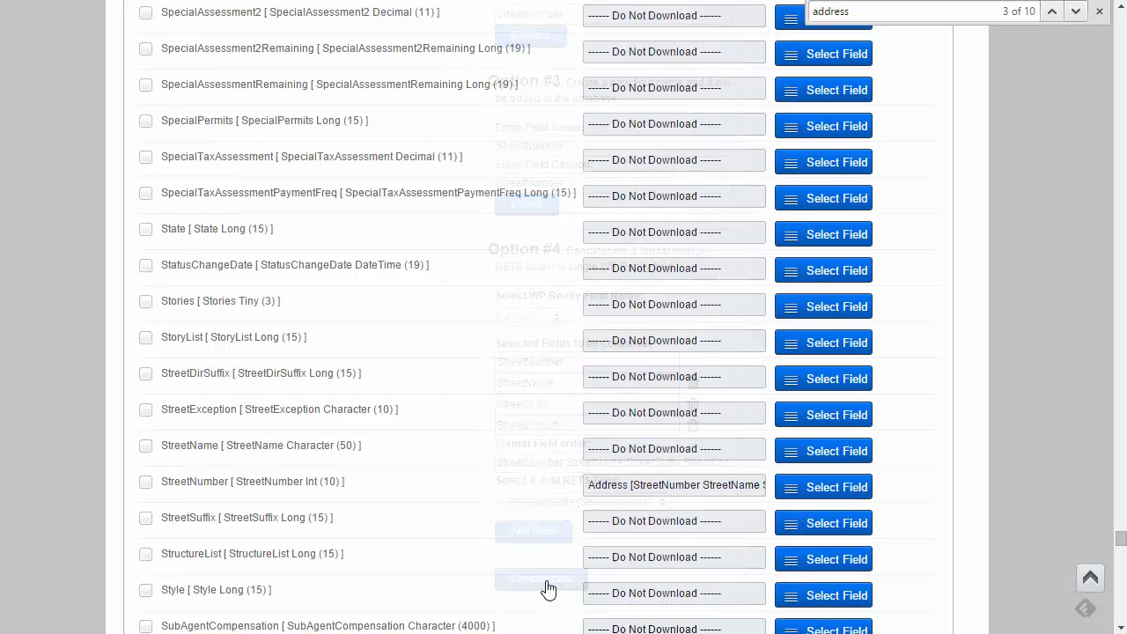
pyautogui.scroll(-3, 536, 529)
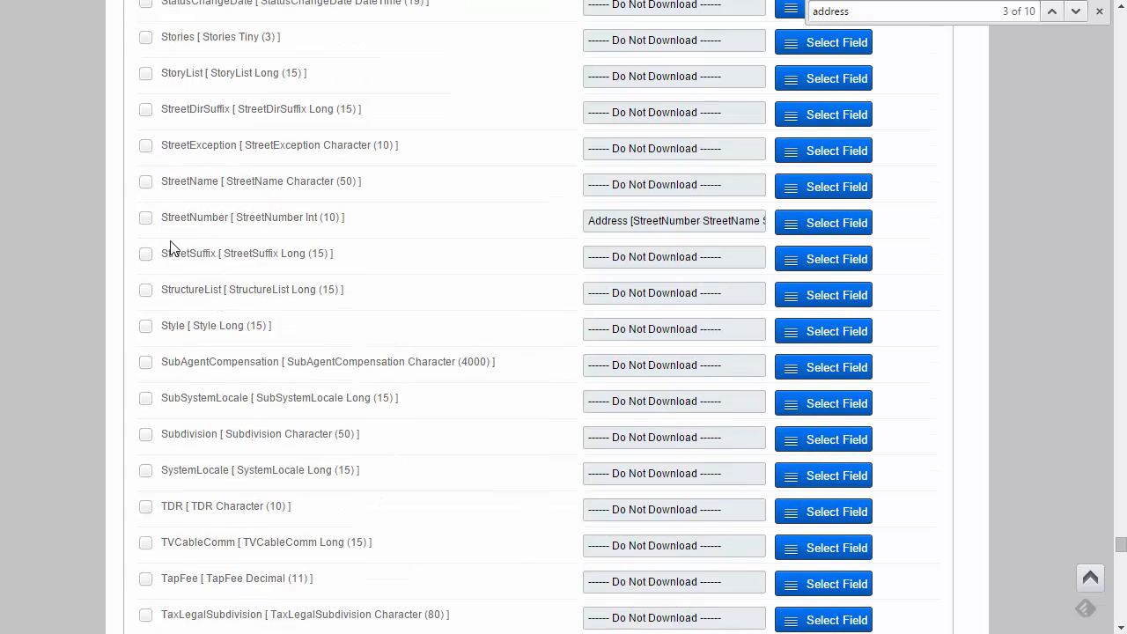
# Check off the RETS fields StreetDirSuffix, StreetName, StreetException and StreetSuffix to remove them from the remaining field list.
pyautogui.click(147, 114)
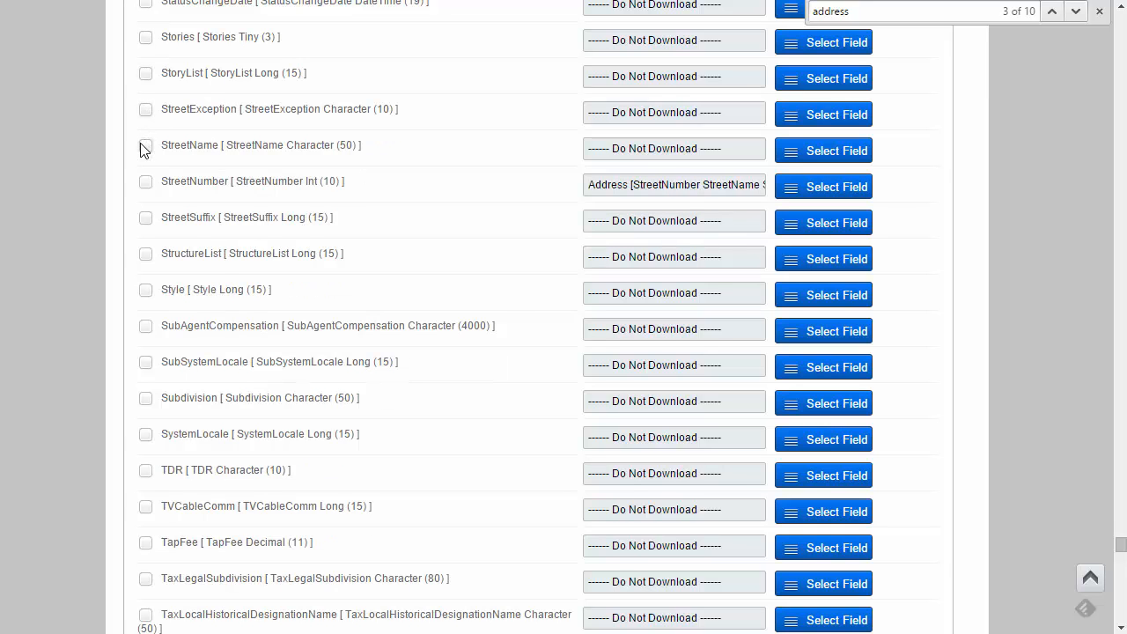
pyautogui.click(147, 148)
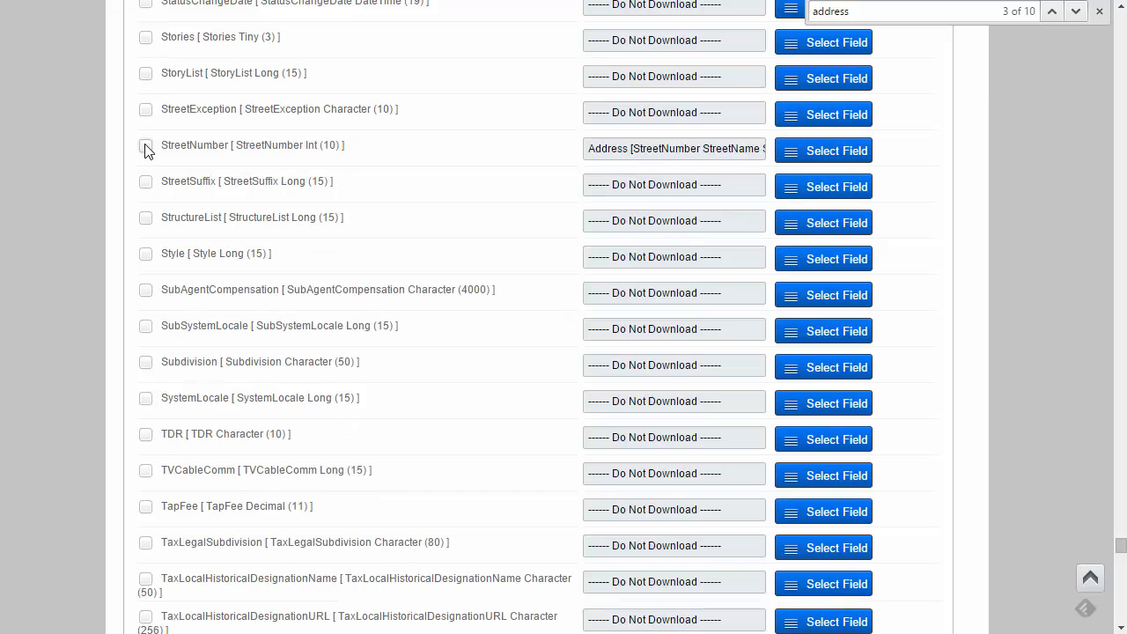
pyautogui.click(146, 185)
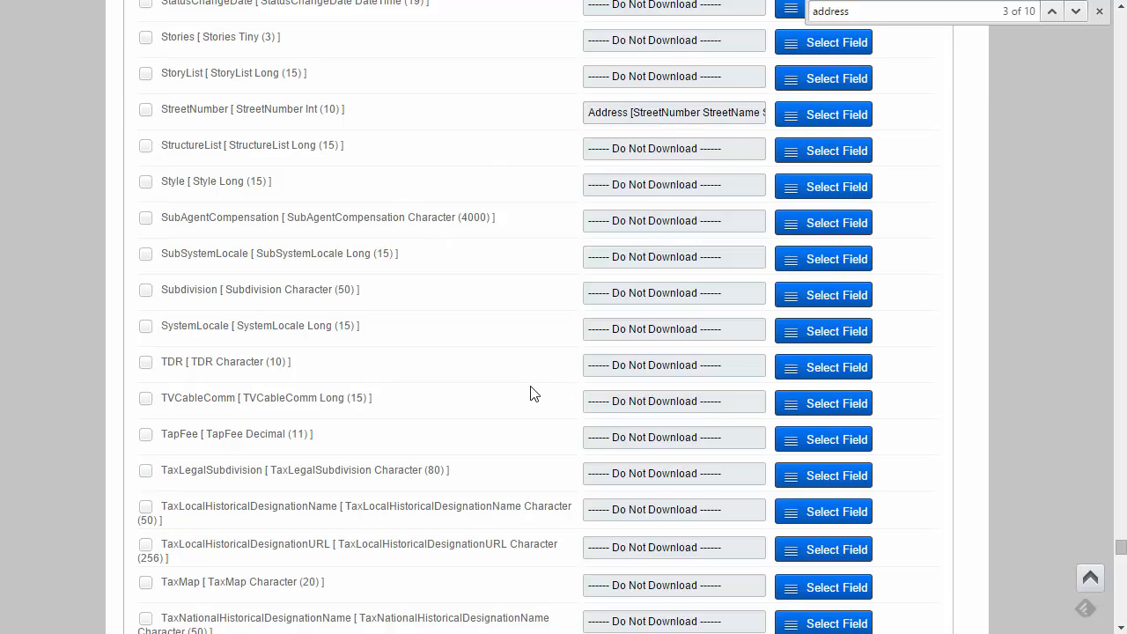
# Review the remaining RETS field mappings through to the end of the Property [MRIS_RES] list.
pyautogui.scroll(-3, 527, 392)
pyautogui.scroll(-5, 519, 396)
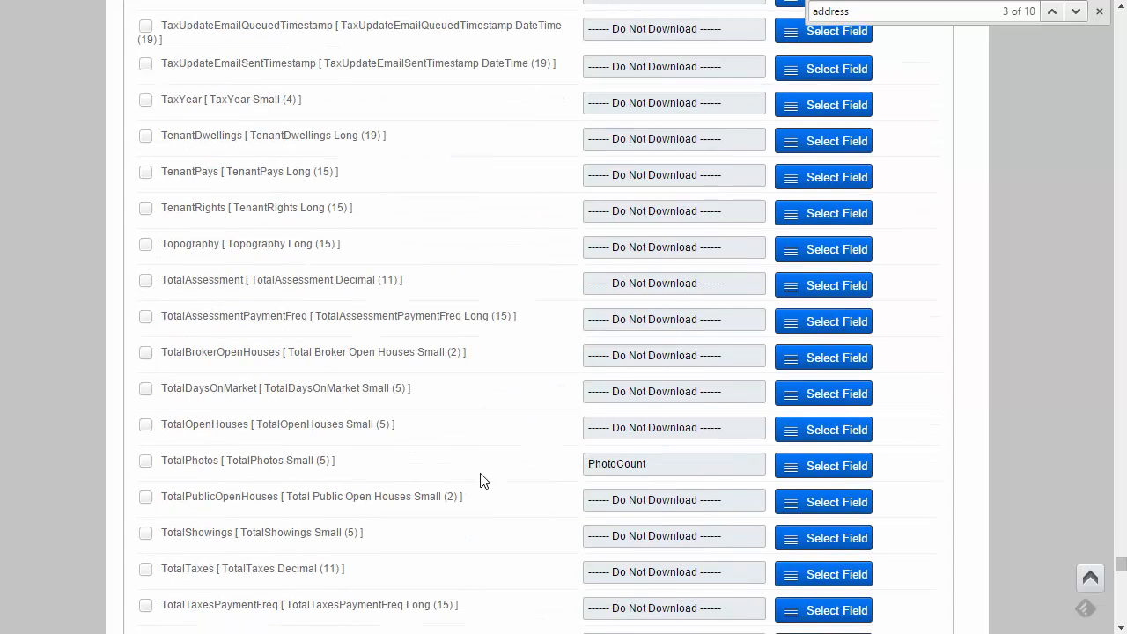
pyautogui.scroll(-5, 476, 483)
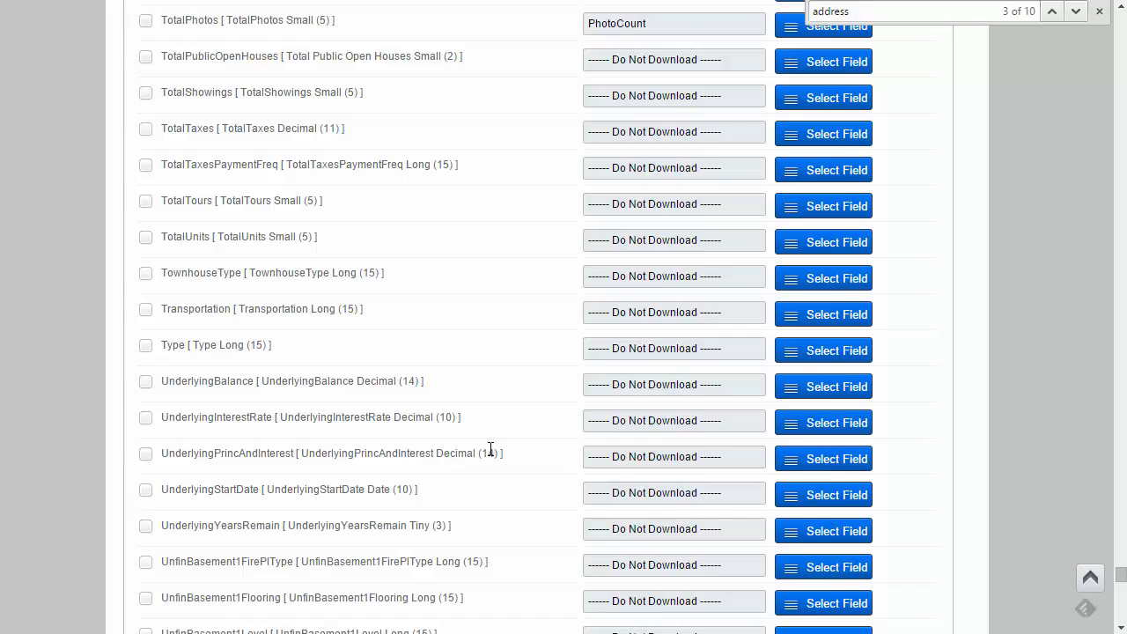
pyautogui.scroll(20, 493, 475)
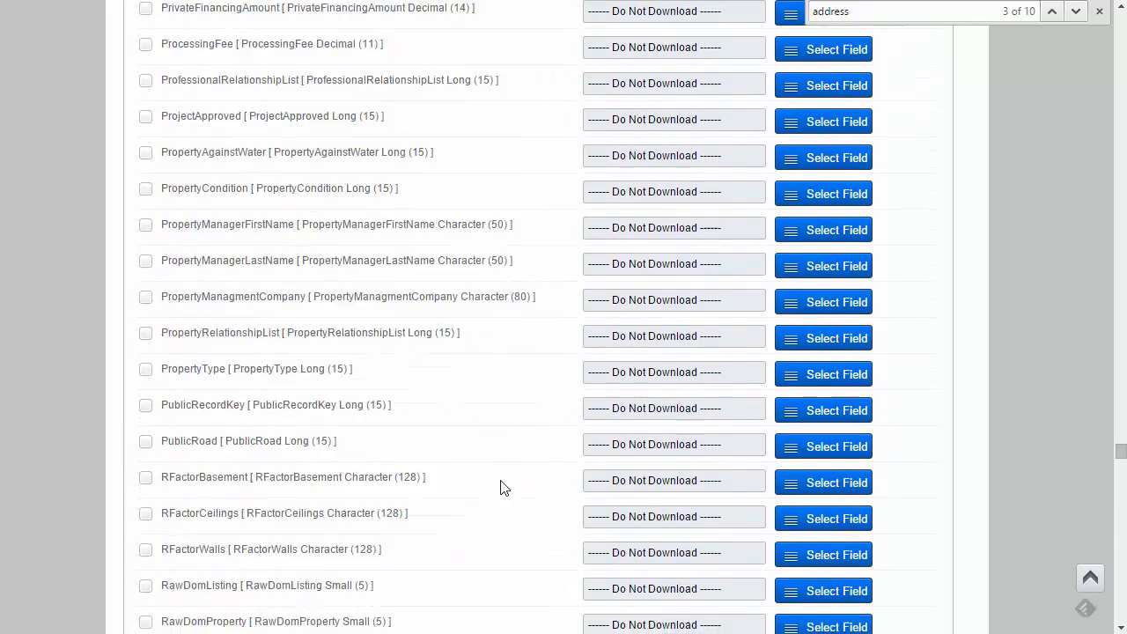
pyautogui.scroll(-20, 504, 487)
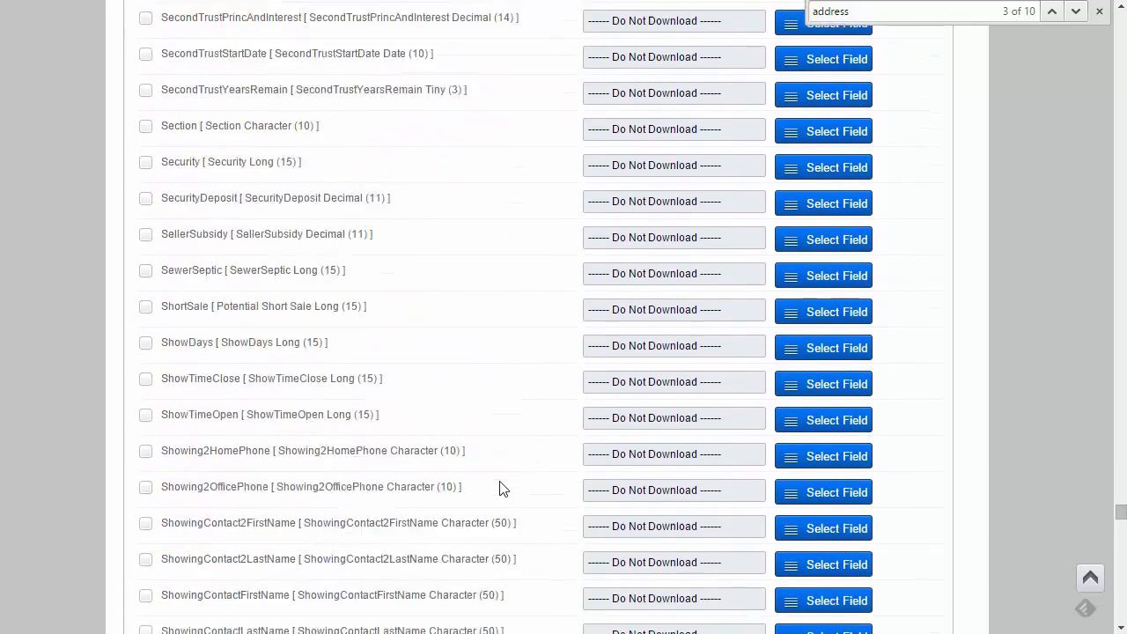
pyautogui.scroll(-15, 503, 485)
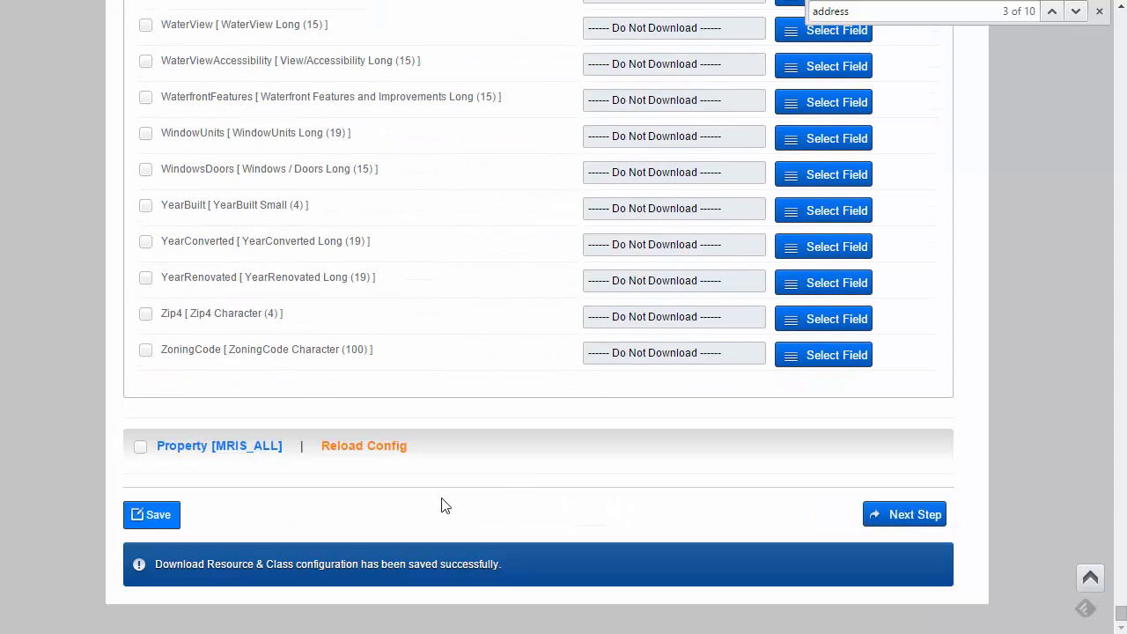